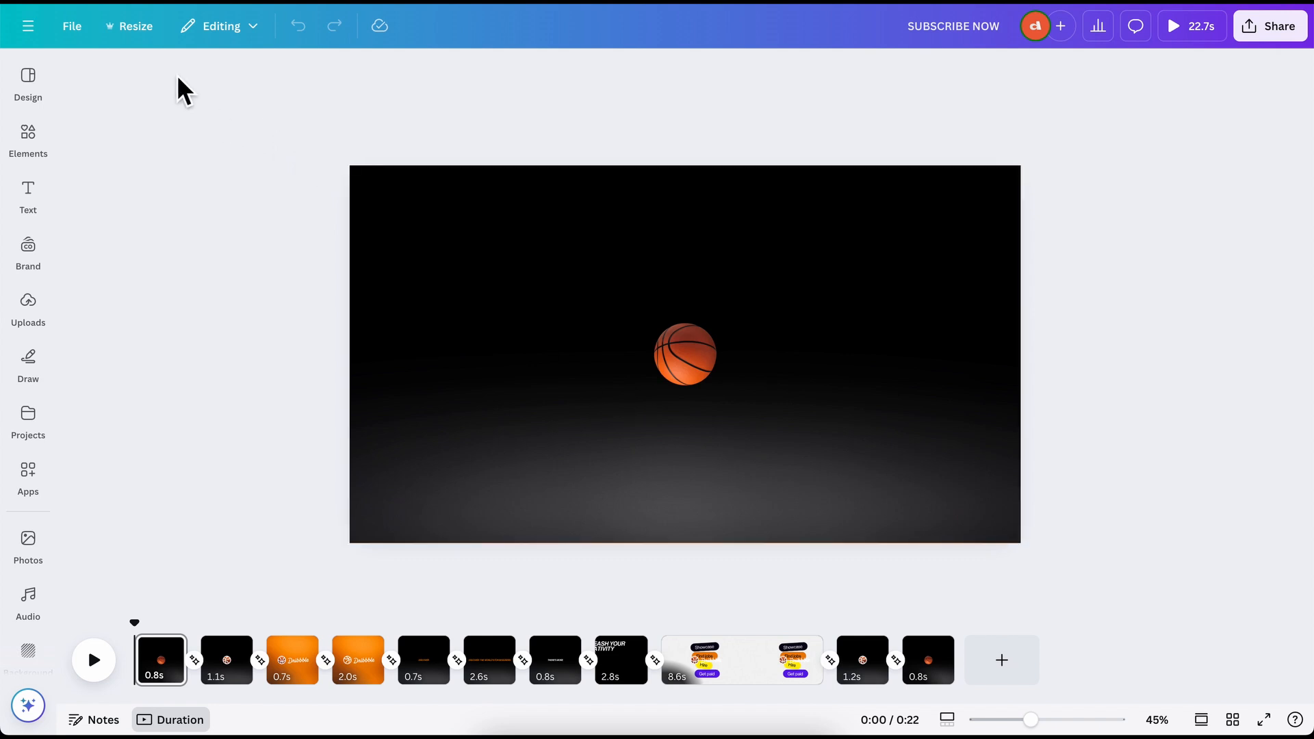
# Look over the resize options of the finished video design and preview the video
pyautogui.click(123, 25)
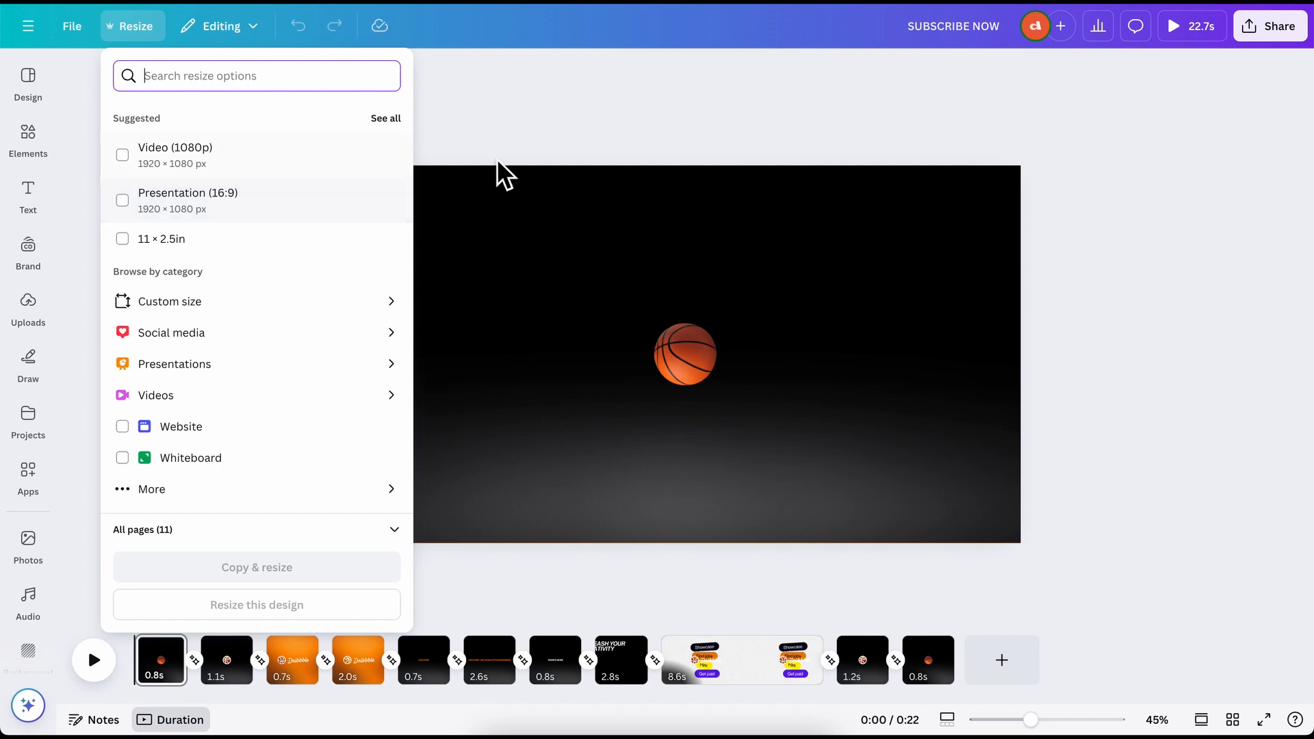
pyautogui.click(499, 176)
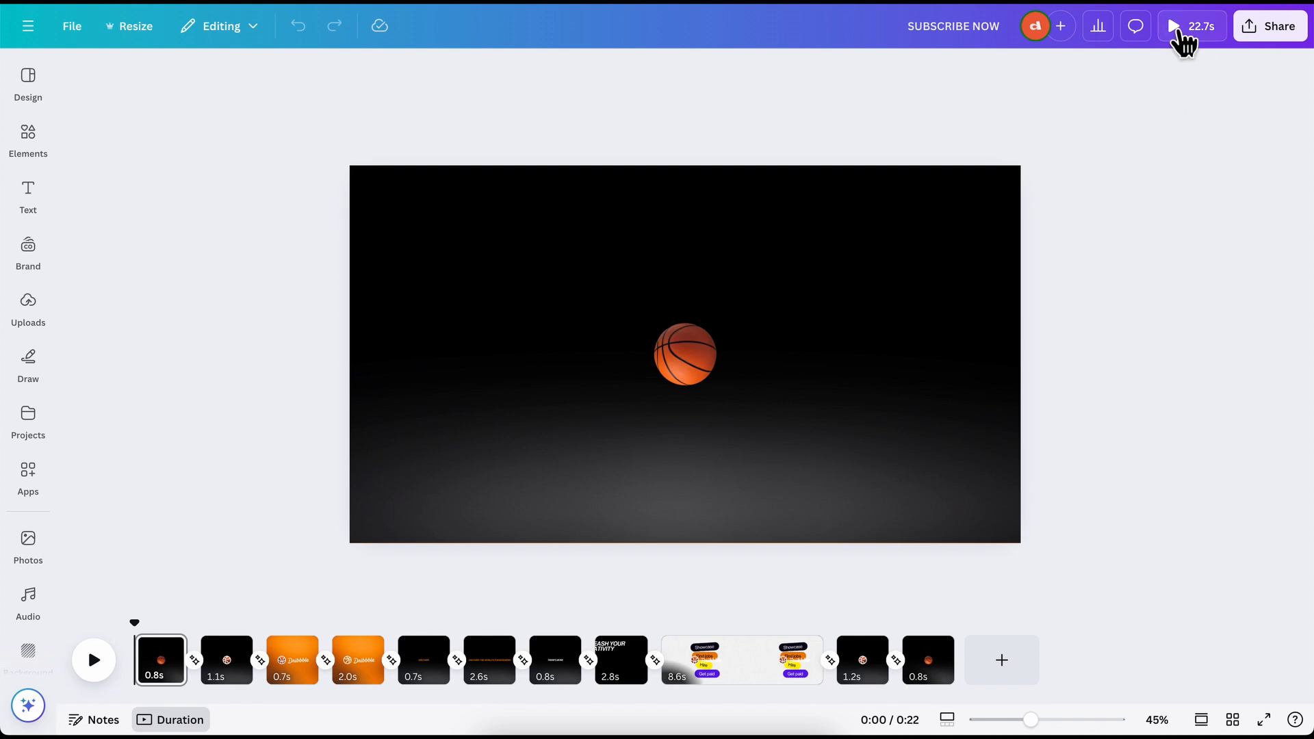
pyautogui.click(1184, 32)
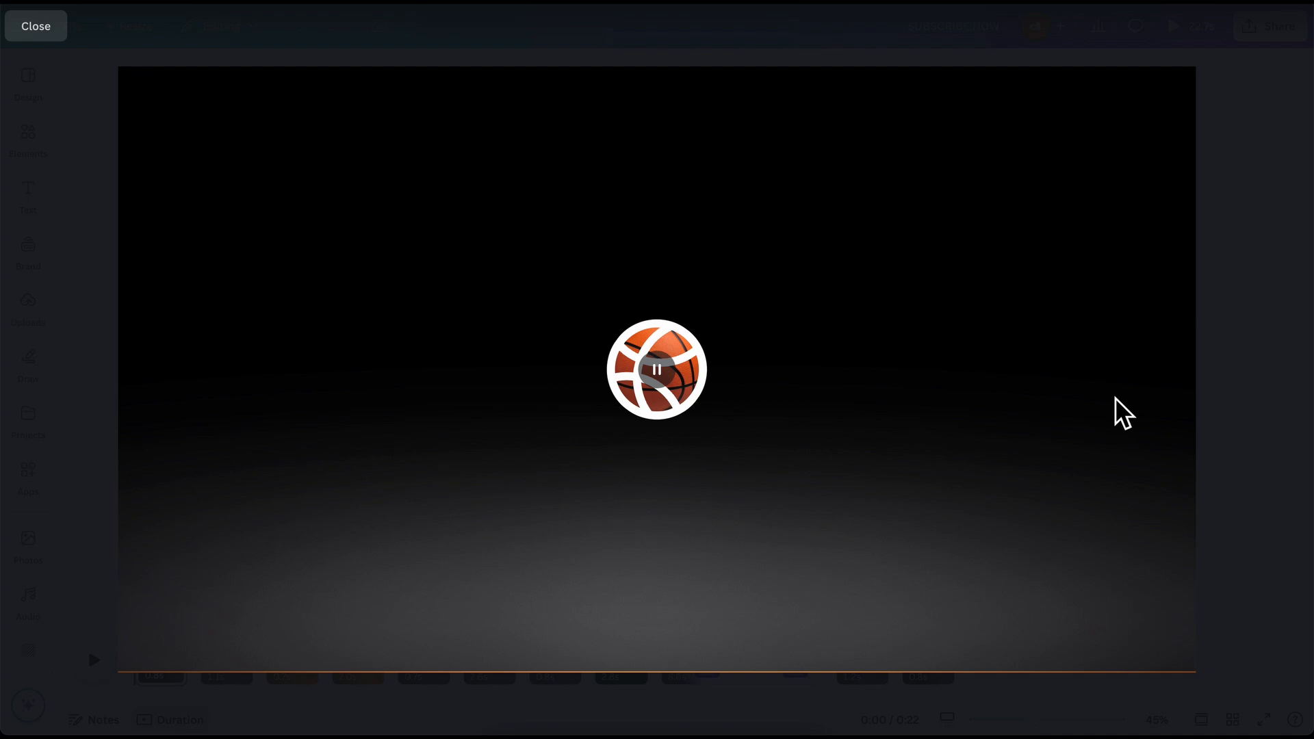
pyautogui.click(60, 31)
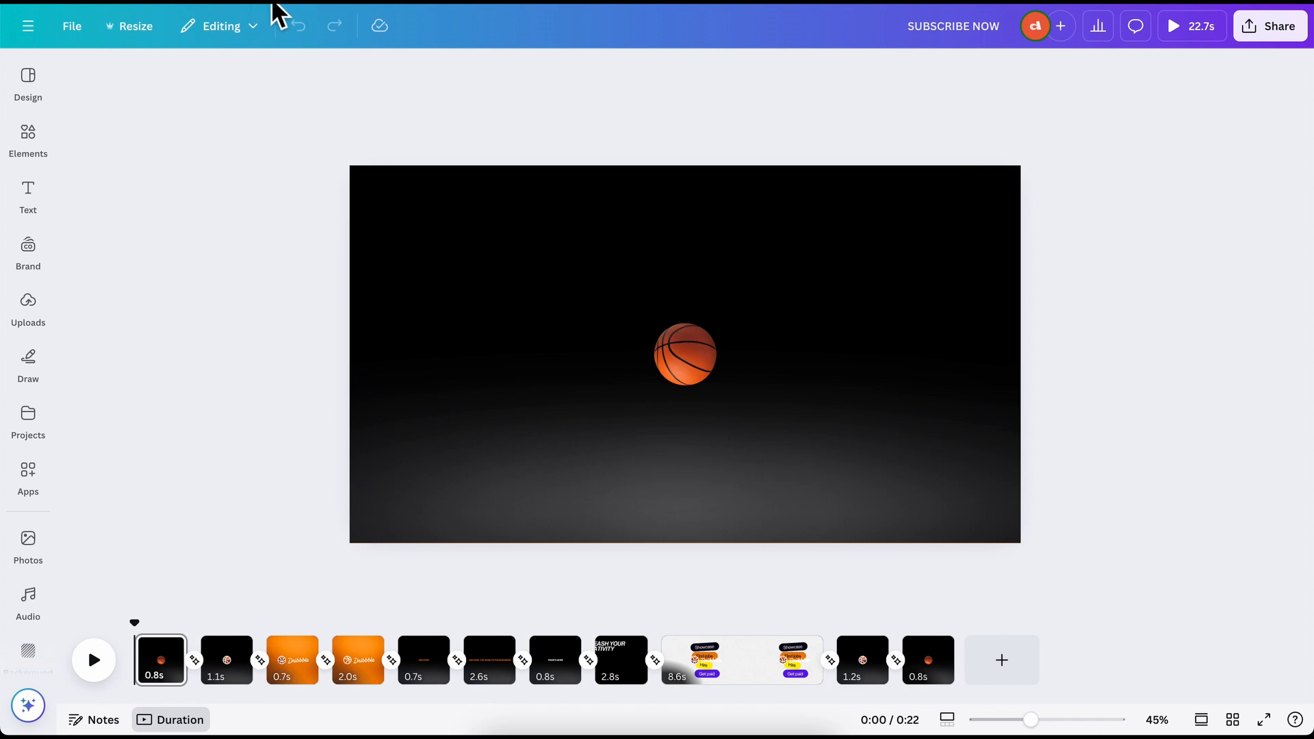
# Search the design types for "presentation" and create a new Presentation (16:9) design
pyautogui.click(272, 3)
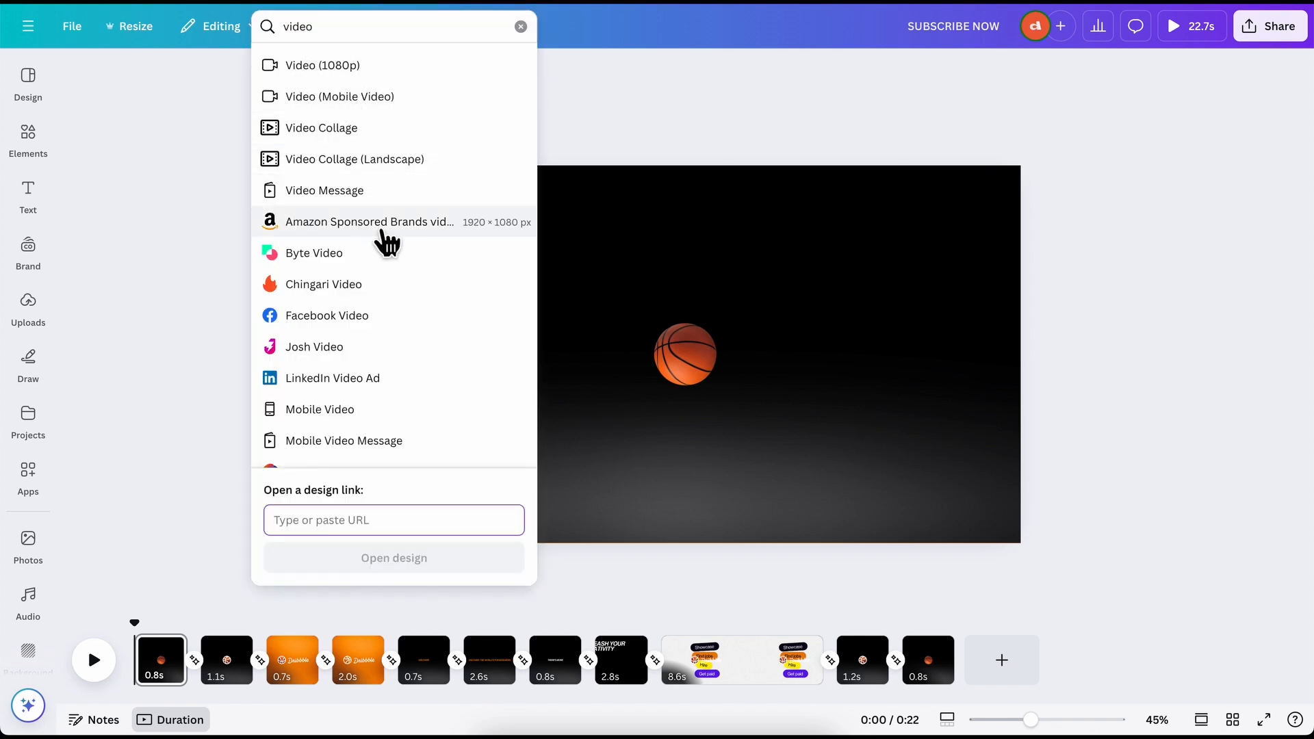
pyautogui.click(357, 39)
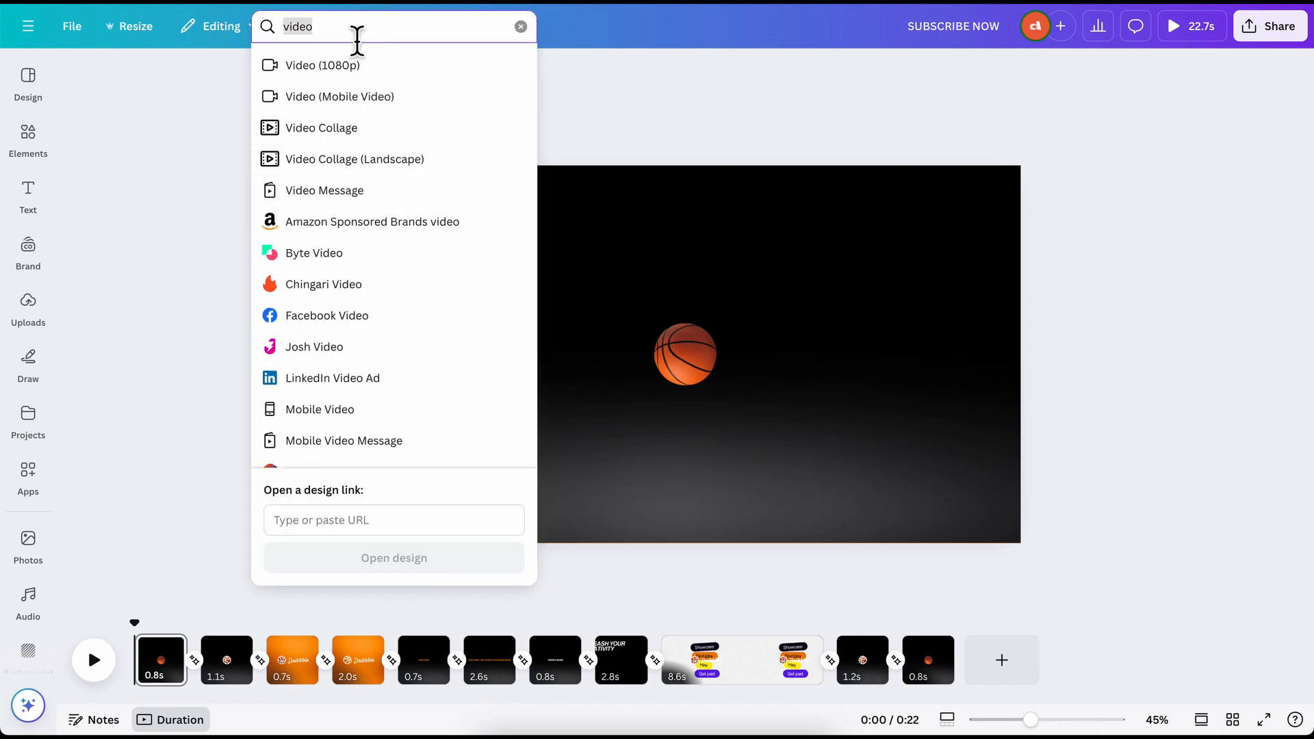
pyautogui.write('presentatio')
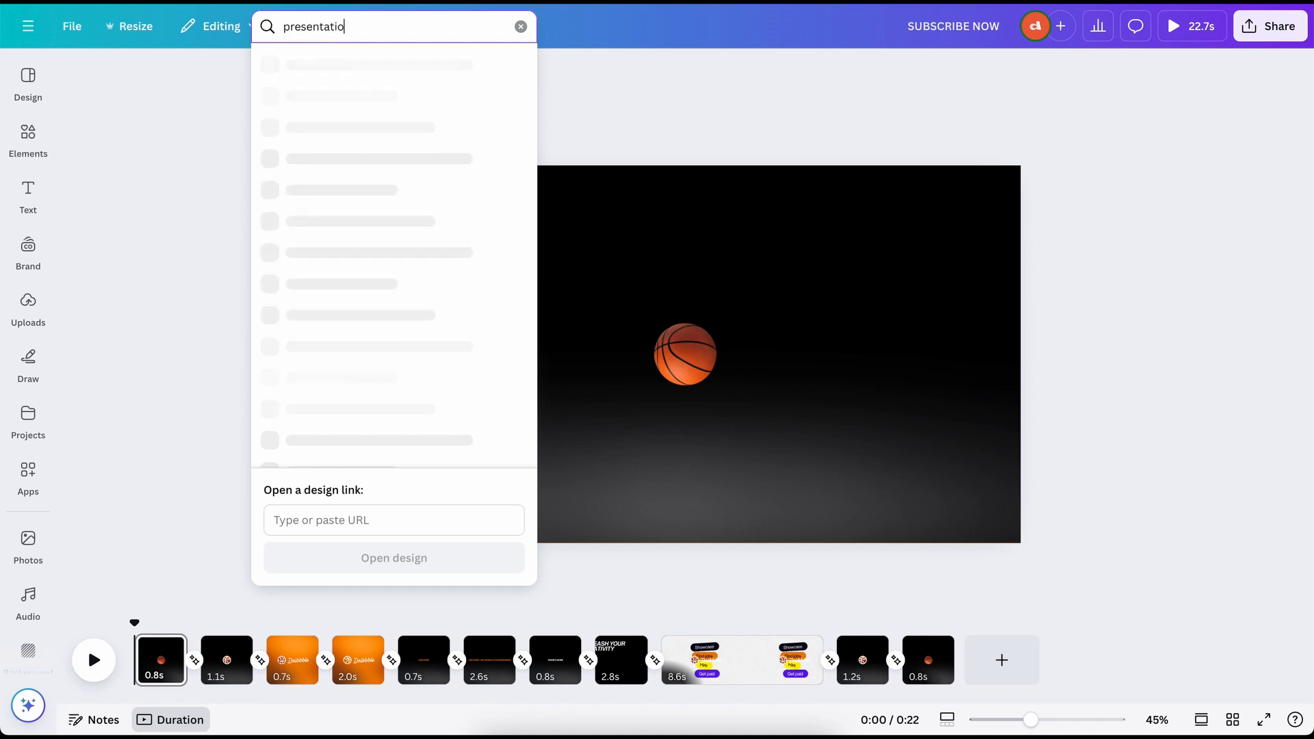
pyautogui.write('n')
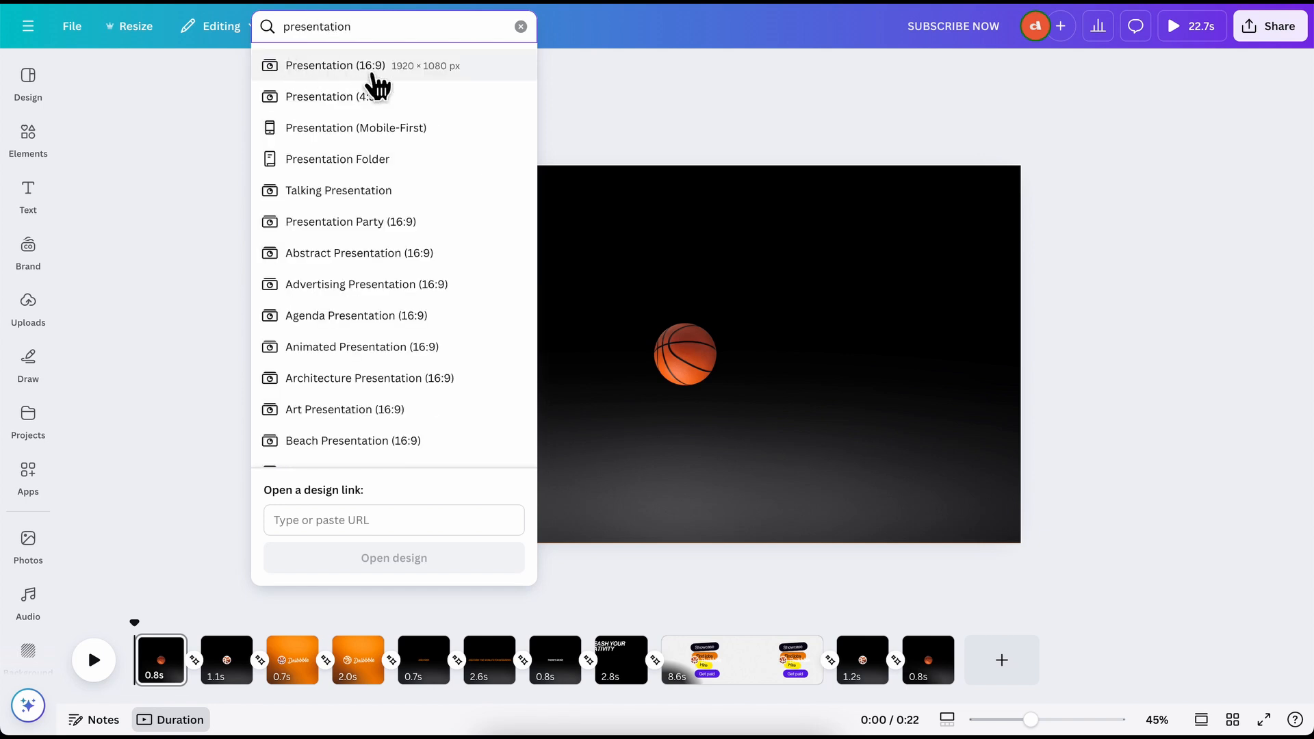
pyautogui.click(384, 65)
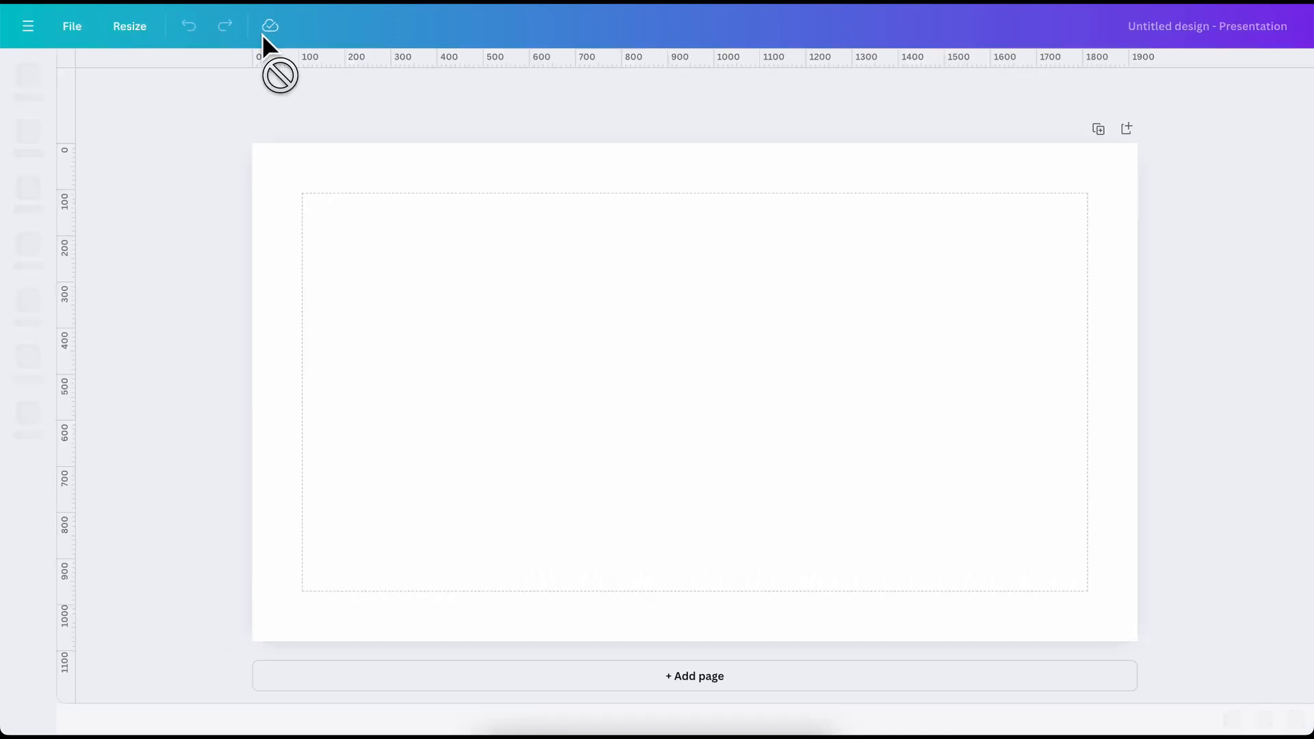
pyautogui.click(492, 277)
pyautogui.click(132, 31)
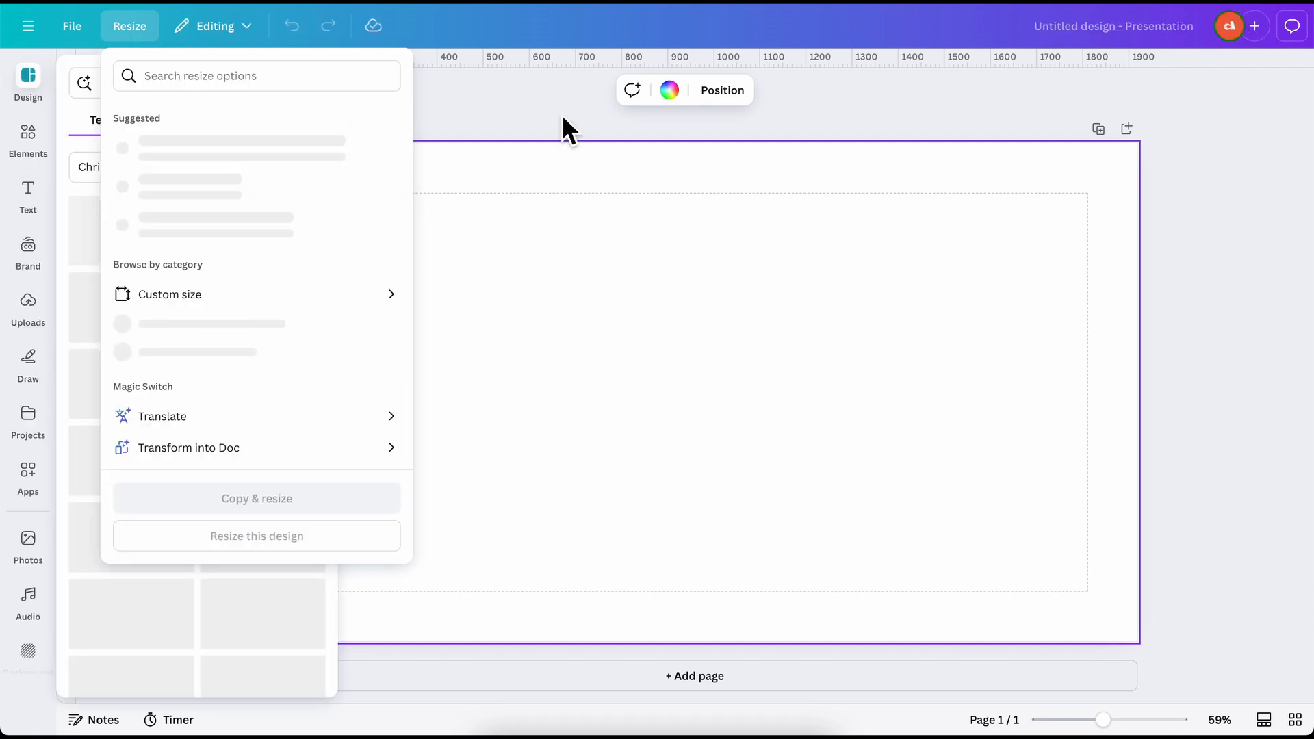
pyautogui.click(500, 115)
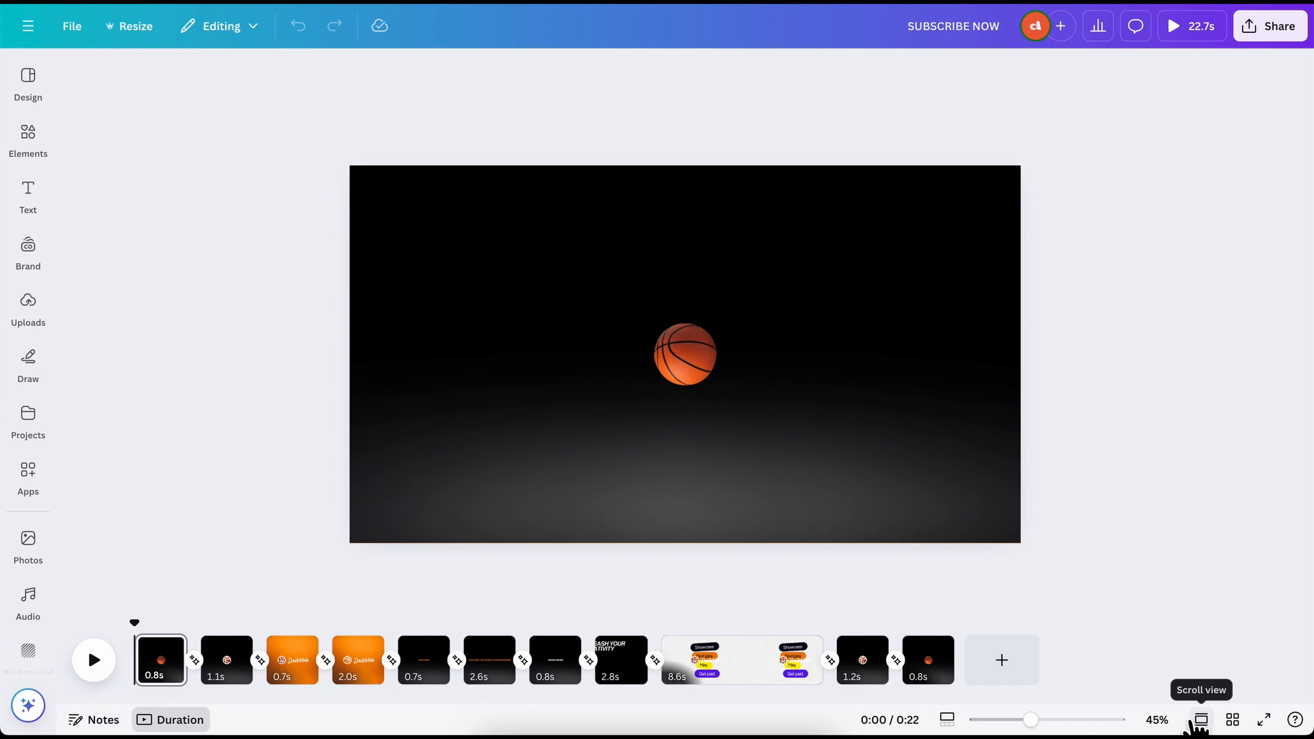
# Show the finished basketball video design in scroll view and look through its pages
pyautogui.click(1201, 722)
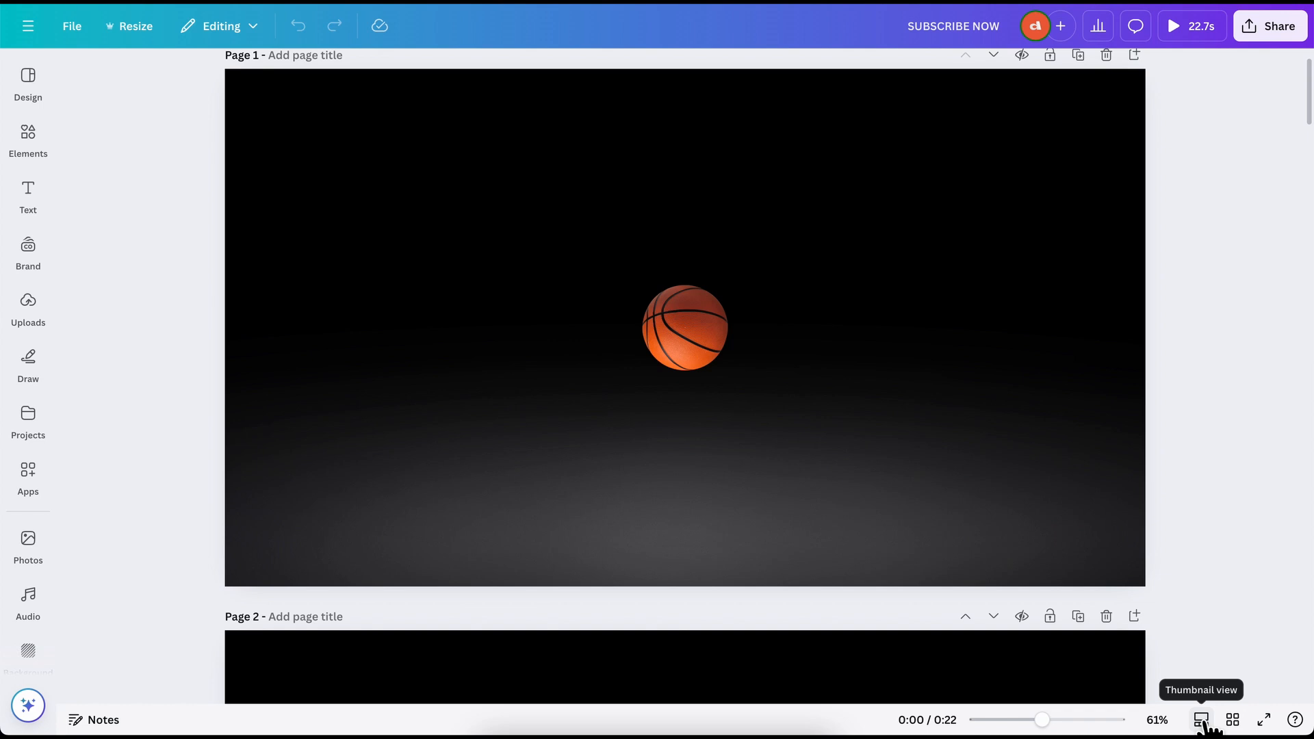
pyautogui.scroll(1, 744, 417)
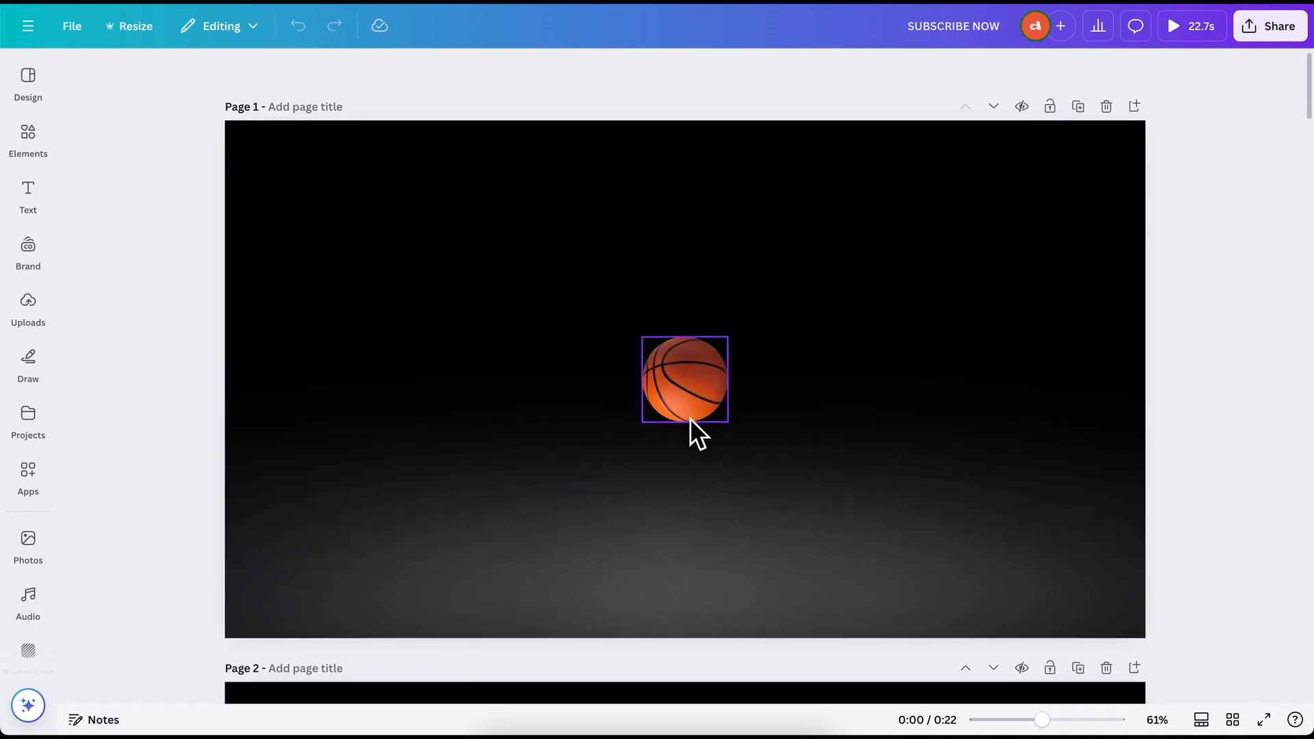
pyautogui.scroll(-10, 689, 417)
pyautogui.scroll(-15, 690, 418)
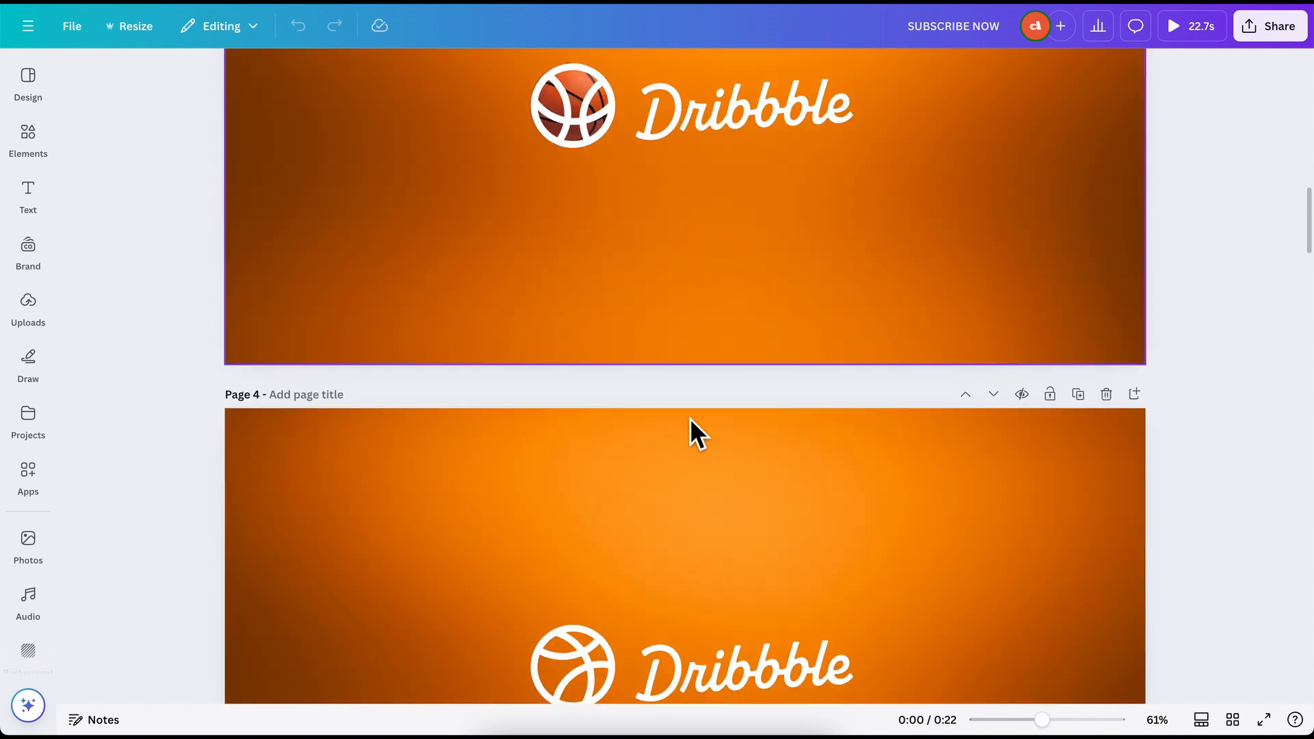
pyautogui.scroll(-20, 690, 418)
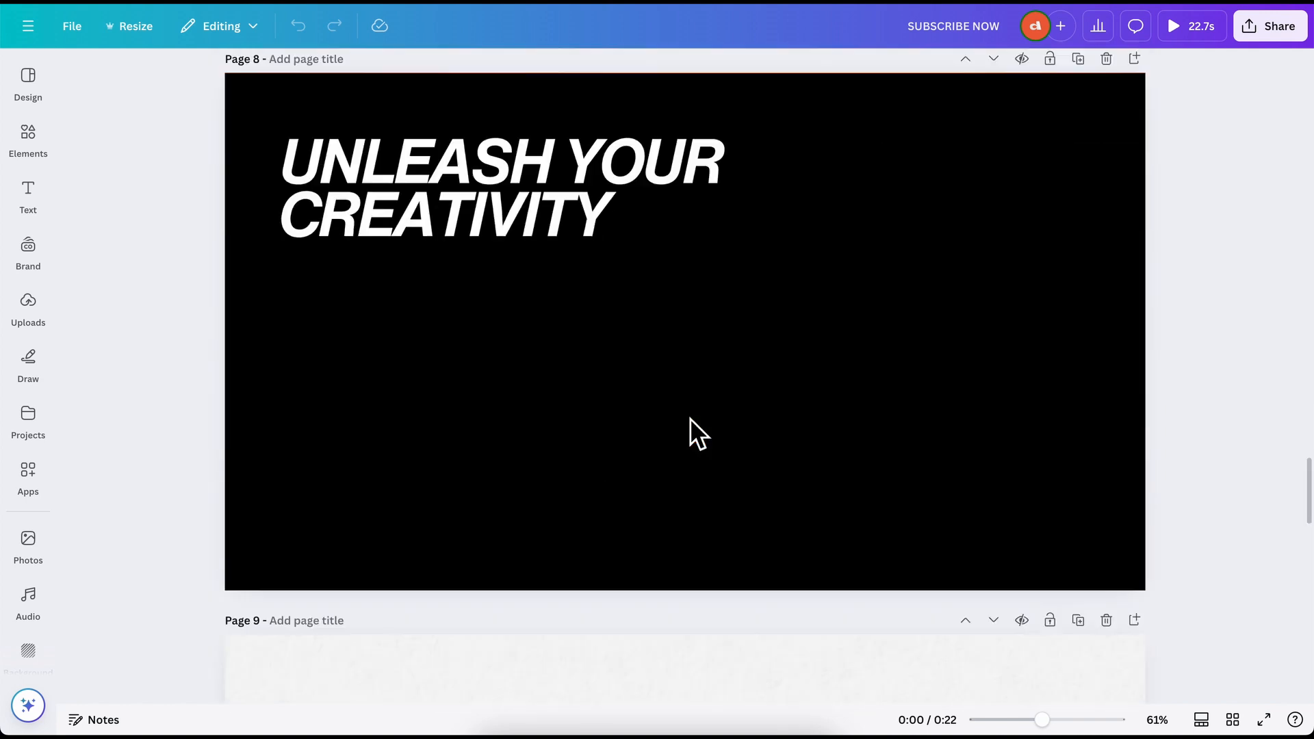
pyautogui.scroll(20, 690, 417)
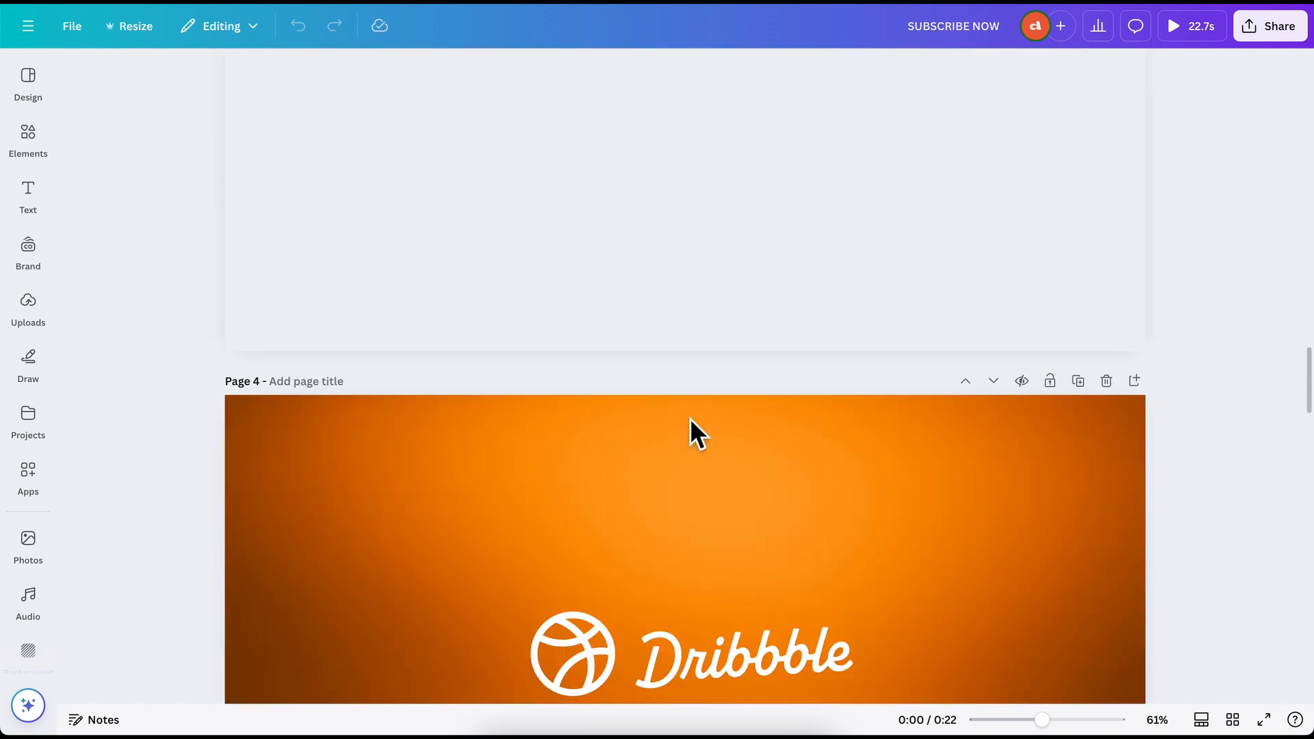
# Select the dark gradient image on page 1 and examine the page's layer stack
pyautogui.click(421, 200)
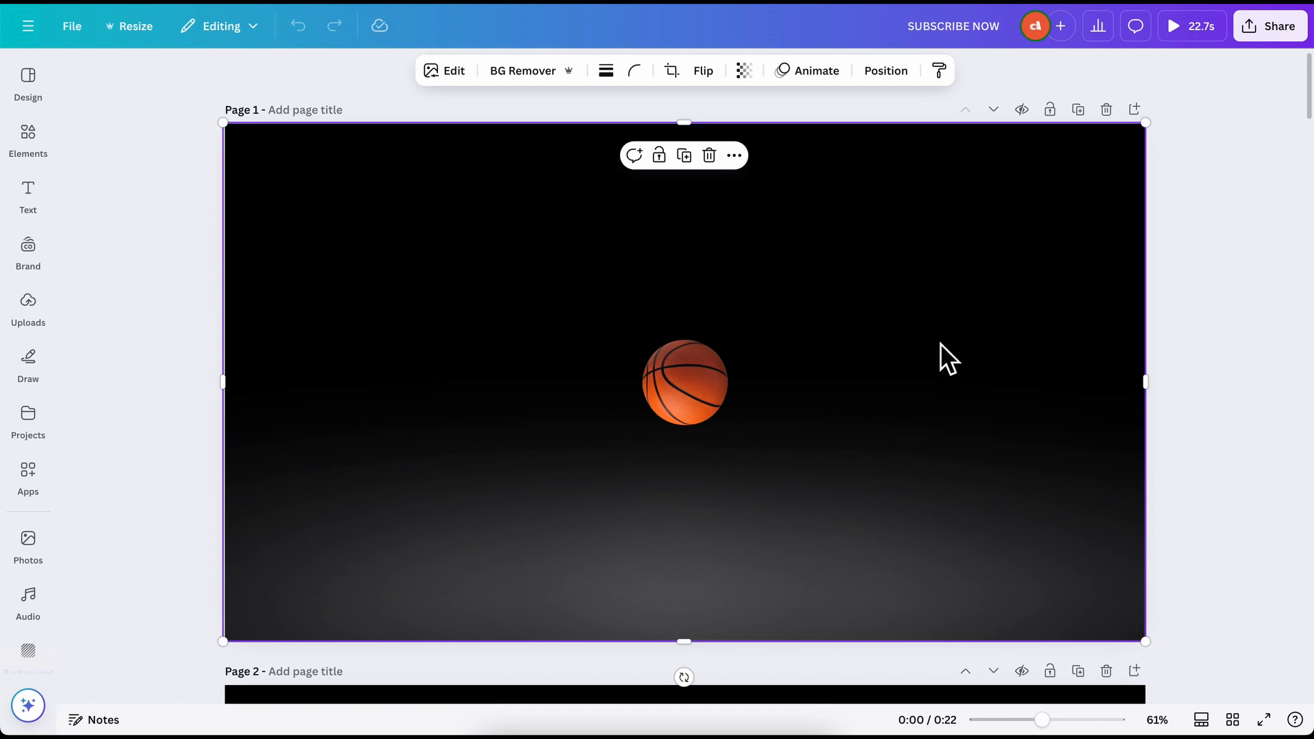
pyautogui.click(885, 72)
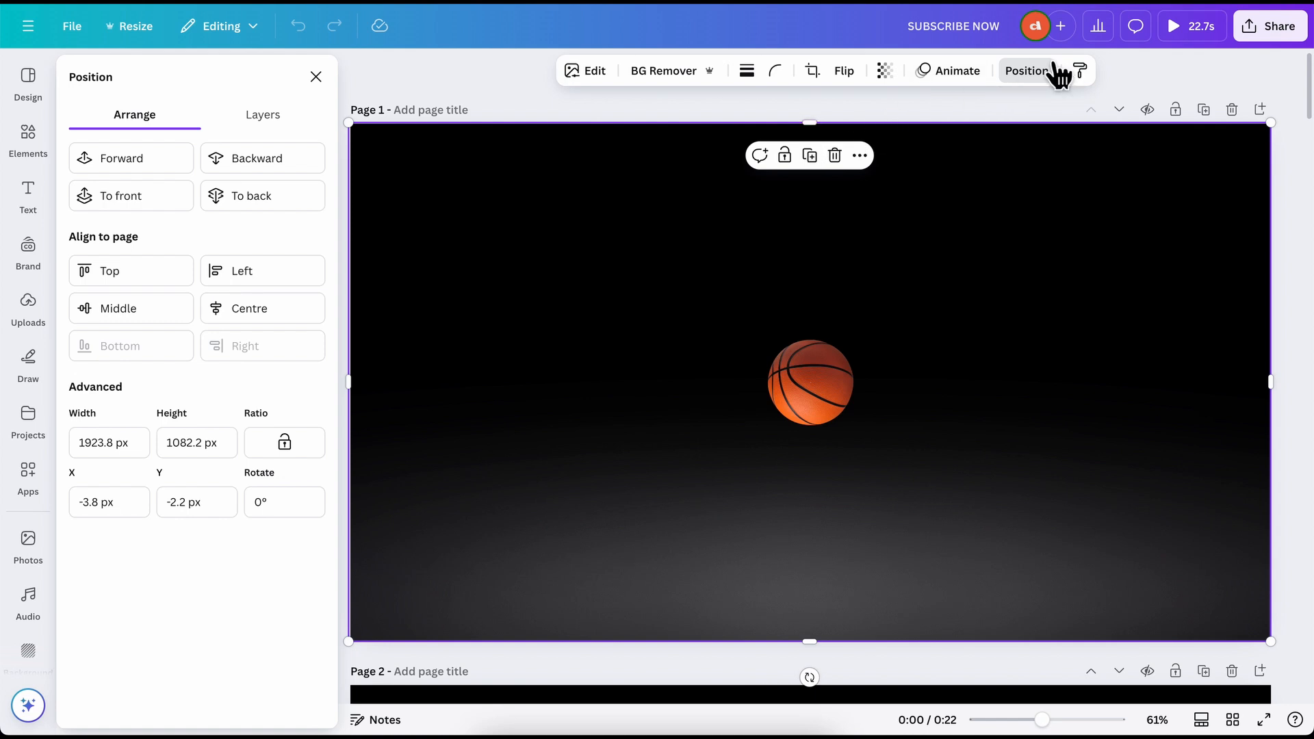
pyautogui.click(273, 126)
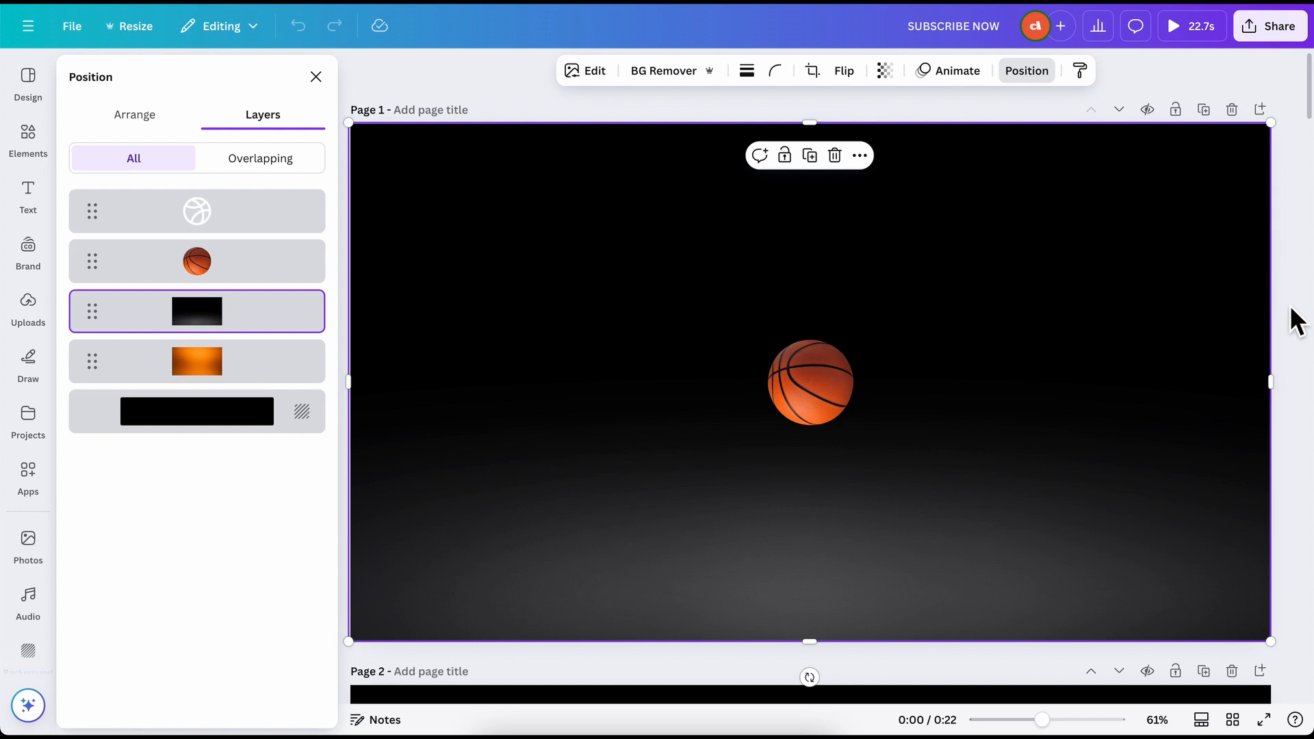
pyautogui.press('Escape')
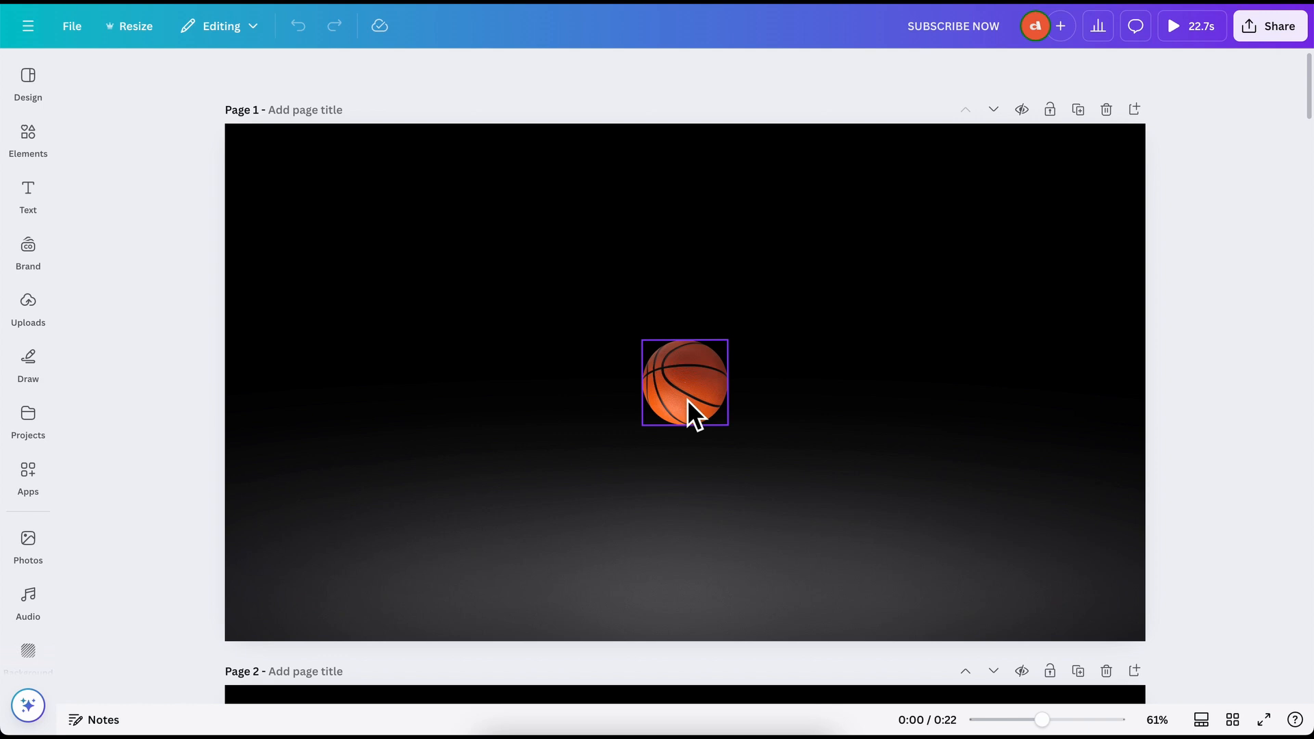
# Move the dark gradient image on page 1 aside to expose the page background, and undo the move
pyautogui.click(328, 10)
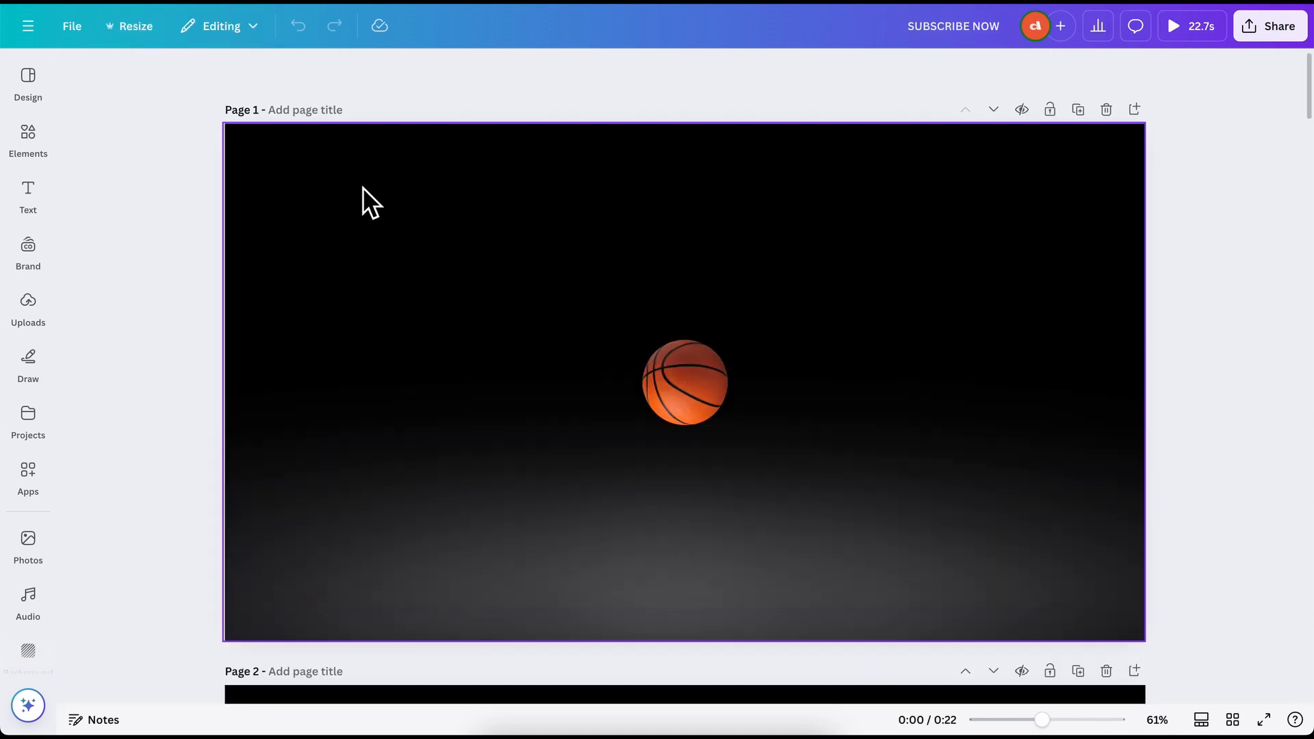
pyautogui.click(363, 186)
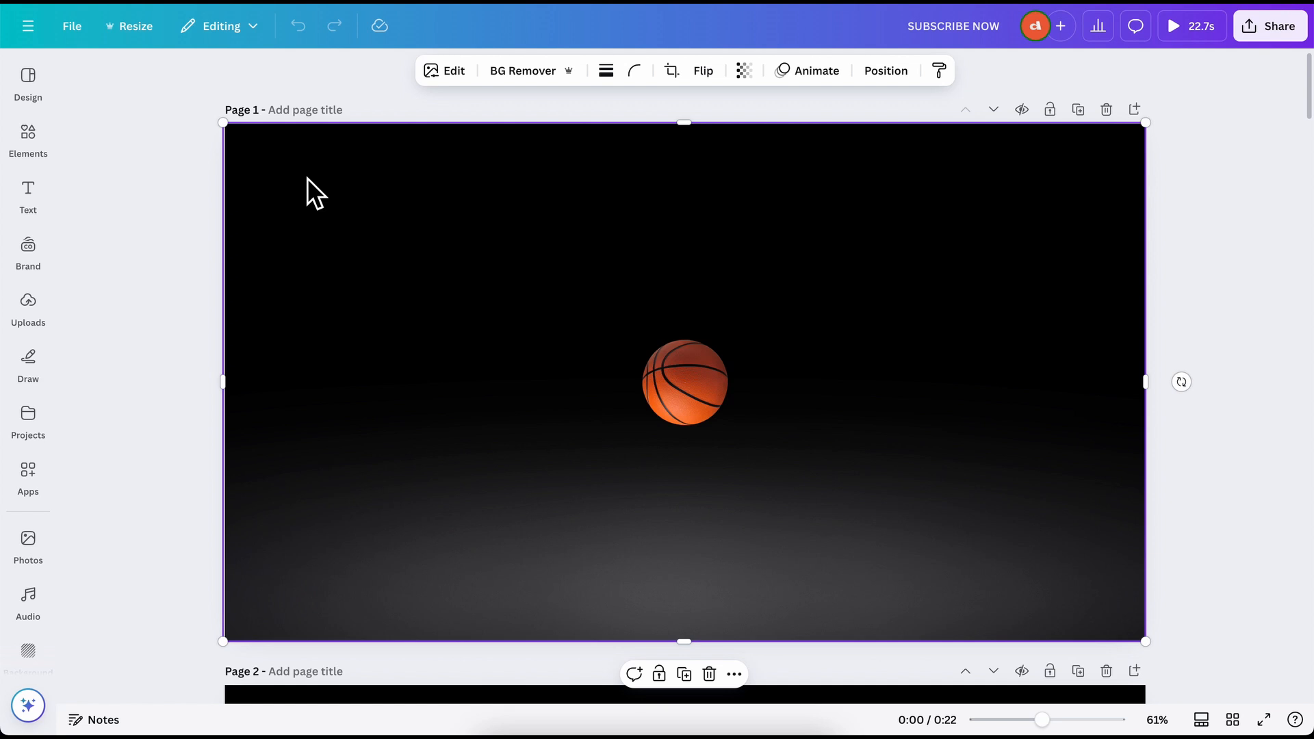
pyautogui.moveTo(308, 179); pyautogui.dragTo(339, 249)
pyautogui.hotkey('ctrl', 'z')
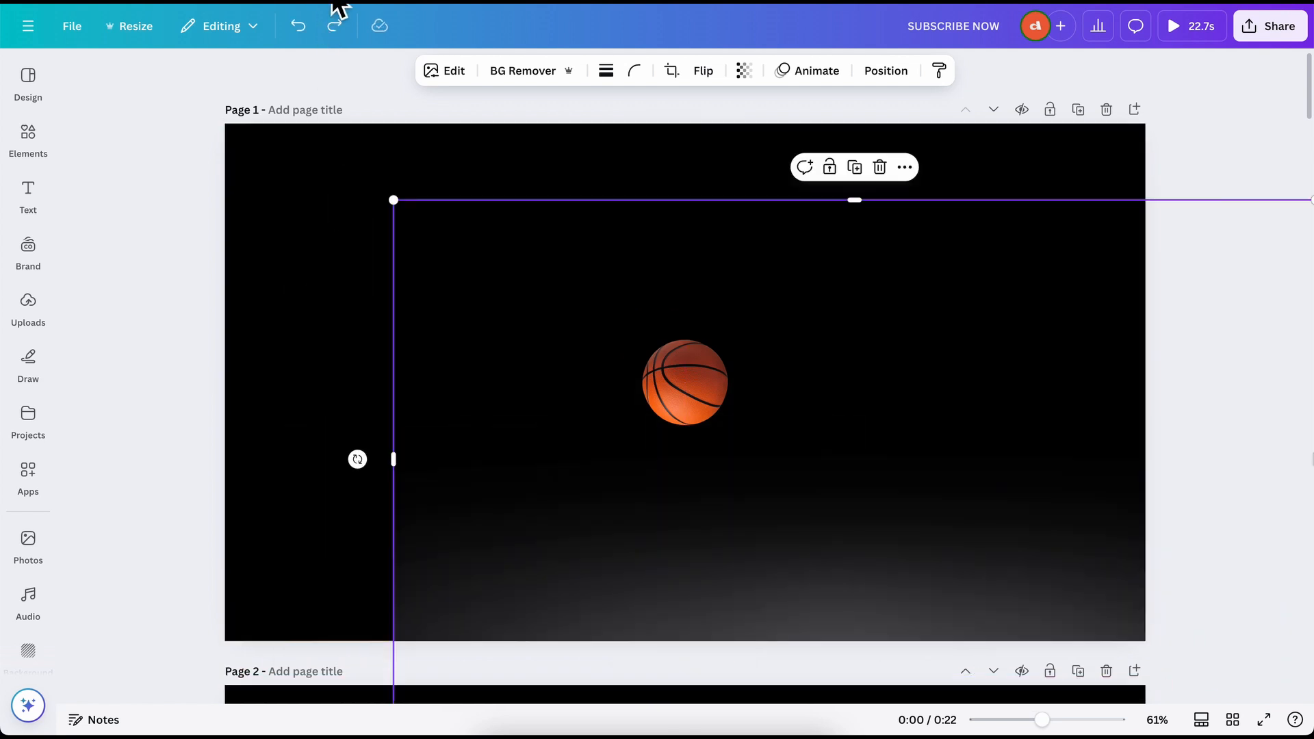
pyautogui.click(276, 256)
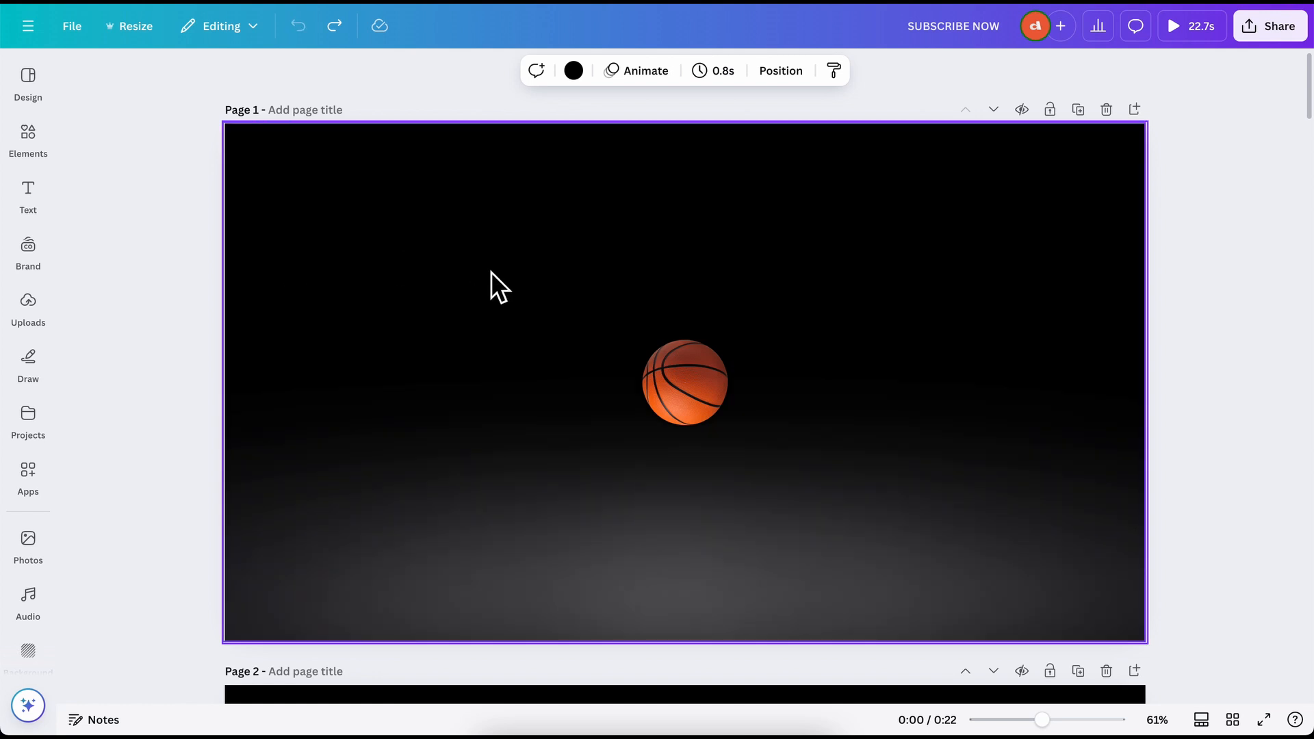
# Set the blank presentation's page background to black and show its layers
pyautogui.click(323, 2)
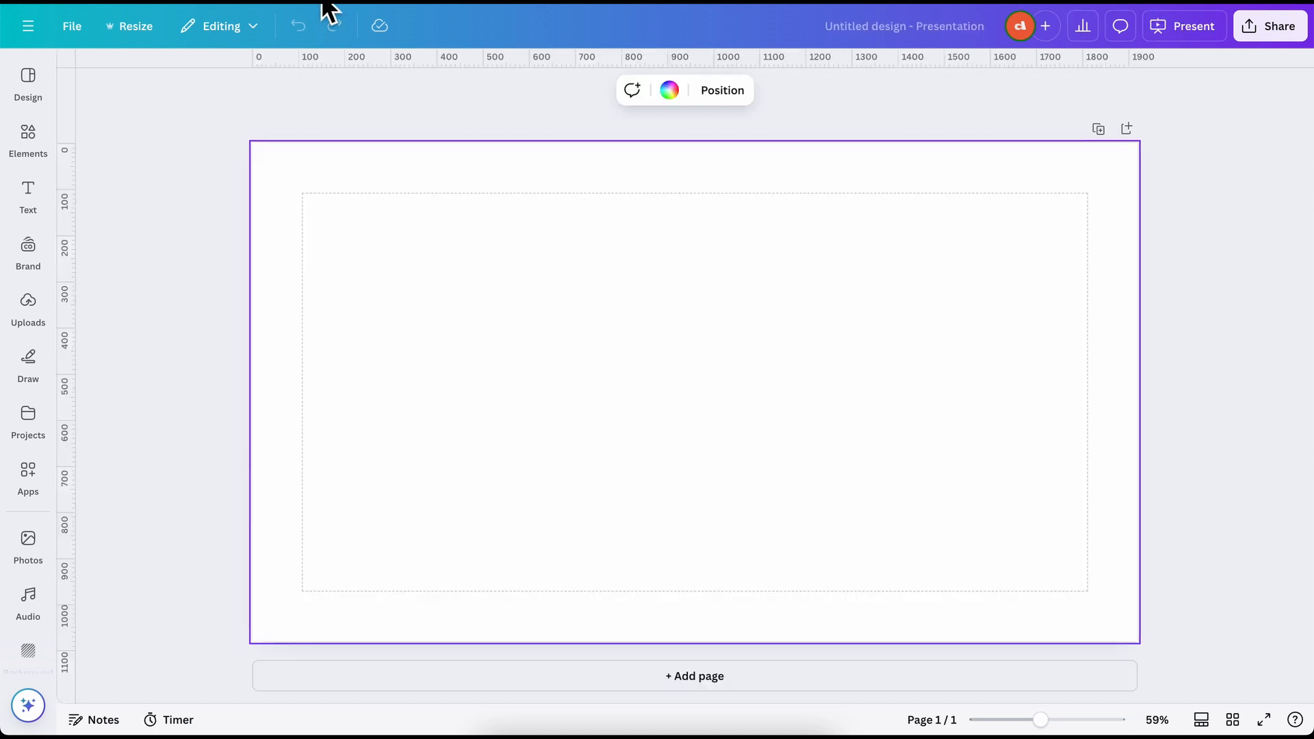
pyautogui.click(669, 91)
pyautogui.click(305, 425)
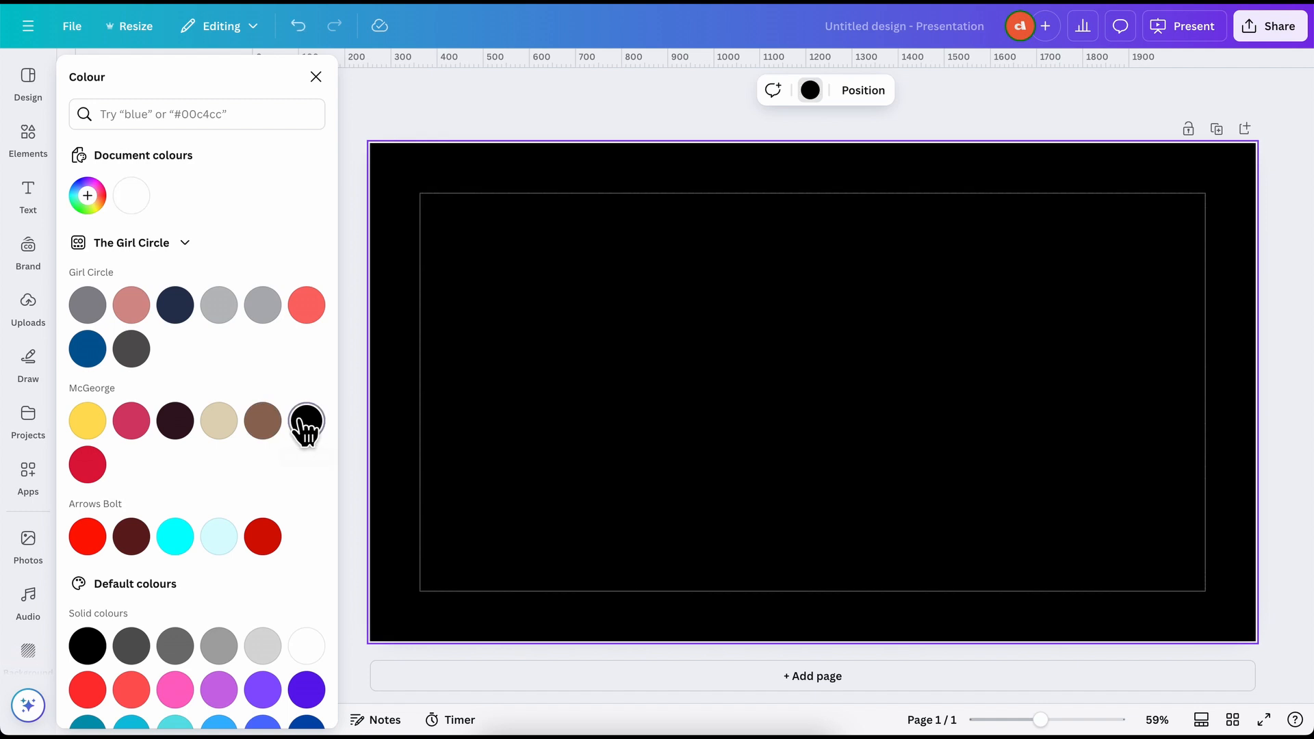
pyautogui.click(361, 116)
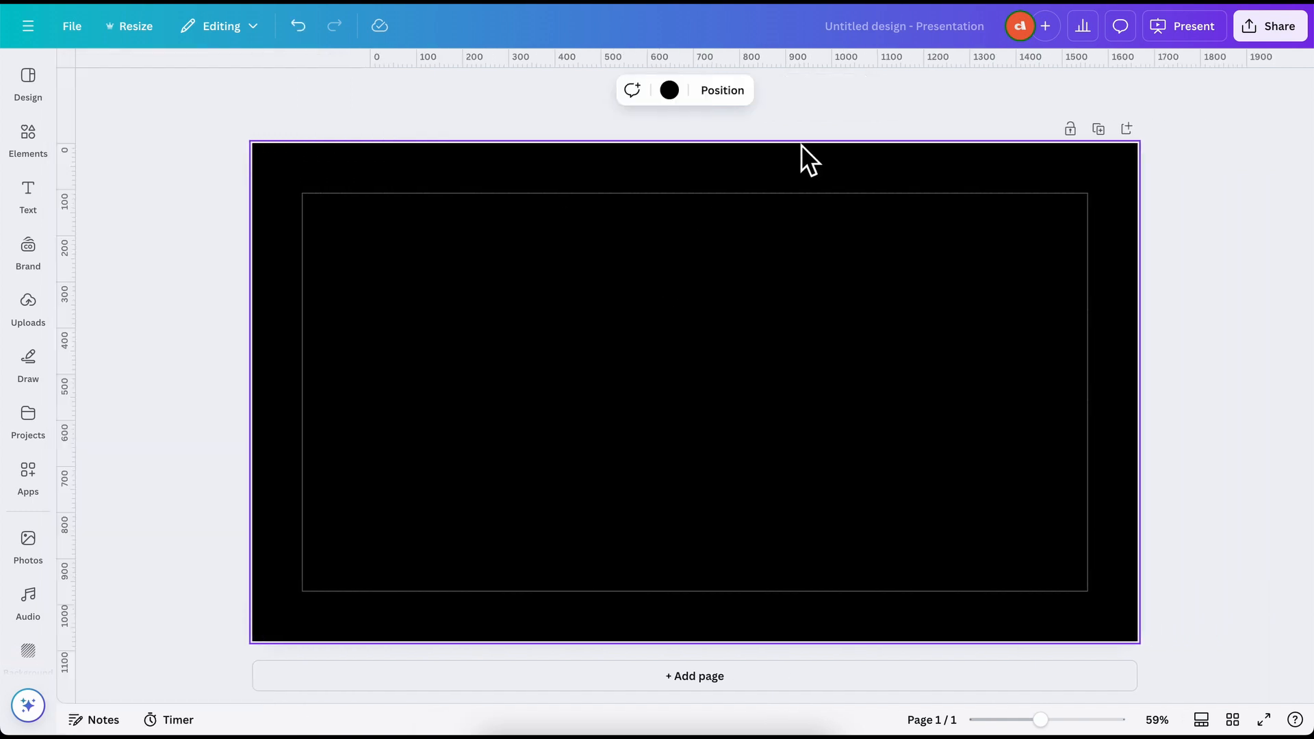
pyautogui.click(722, 91)
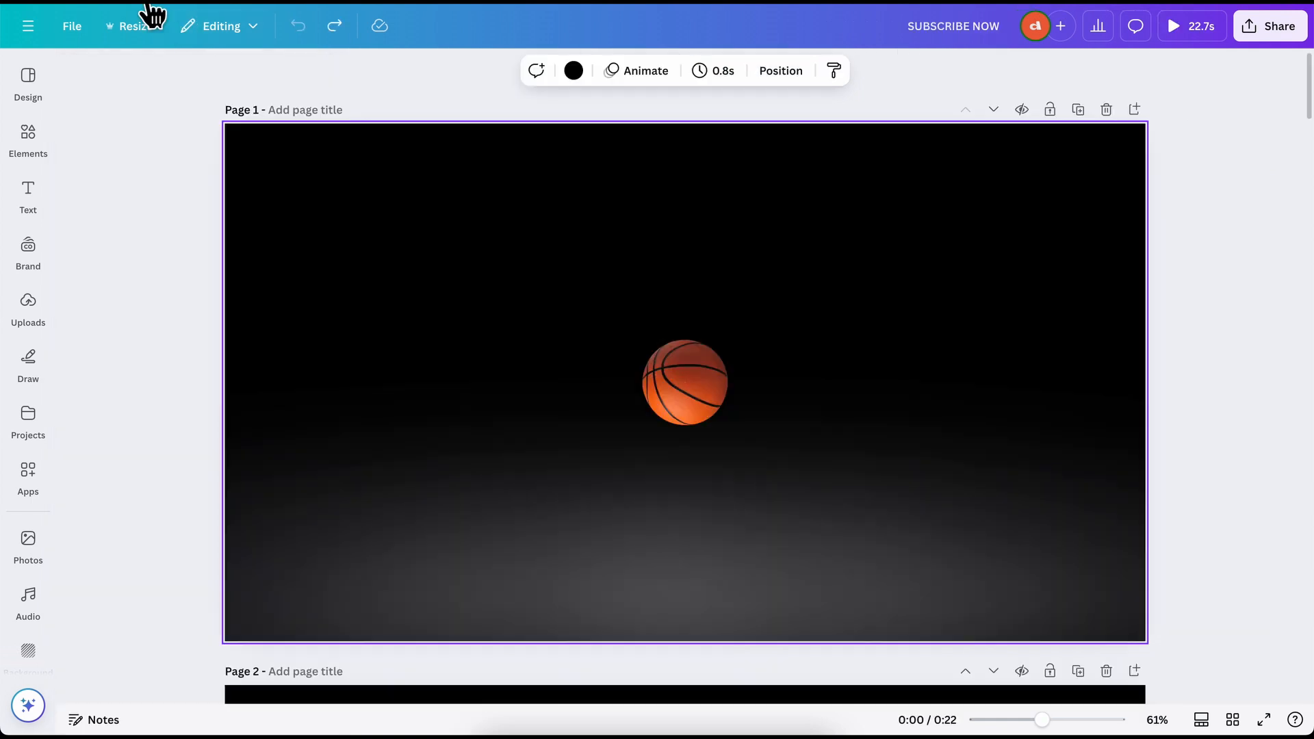
pyautogui.click(486, 413)
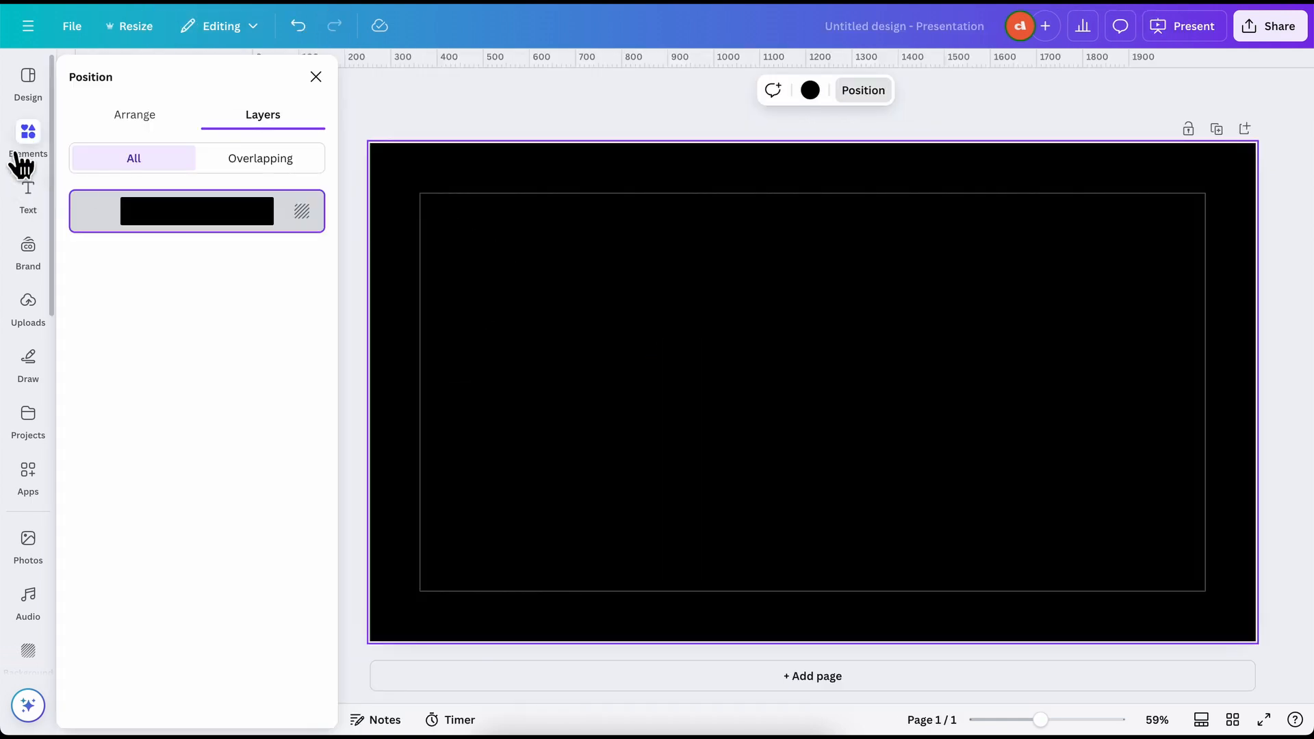
# Search the elements library for "plain black background" and list all matching photos
pyautogui.click(28, 143)
pyautogui.click(140, 81)
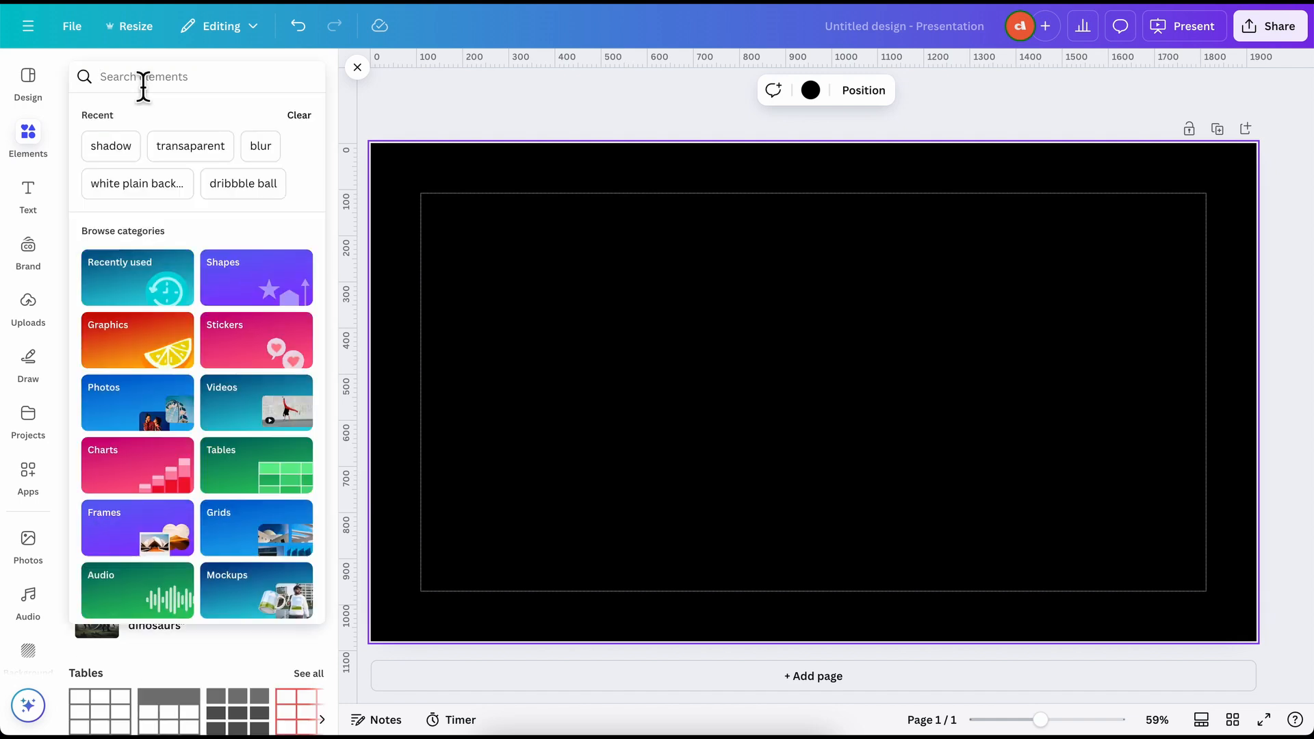
pyautogui.write('plain')
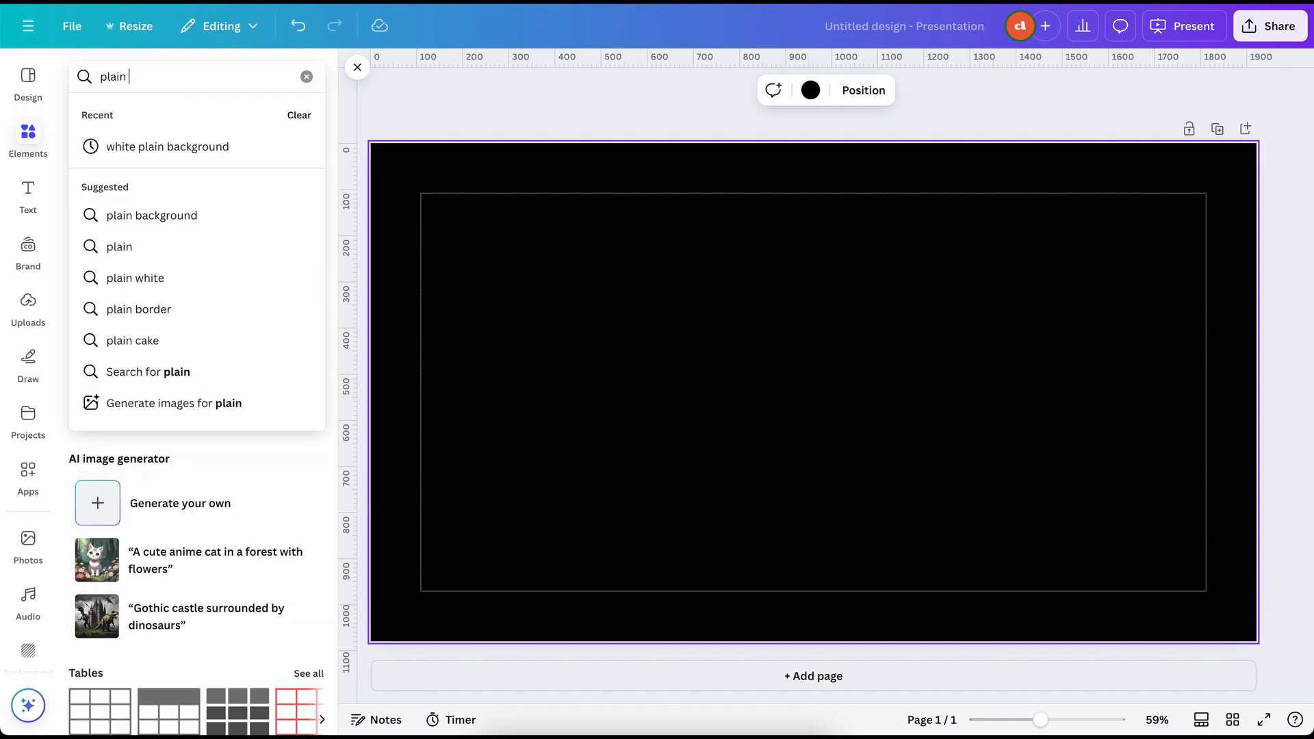
pyautogui.write(' bla')
pyautogui.press('BackSpace')
pyautogui.write('lack')
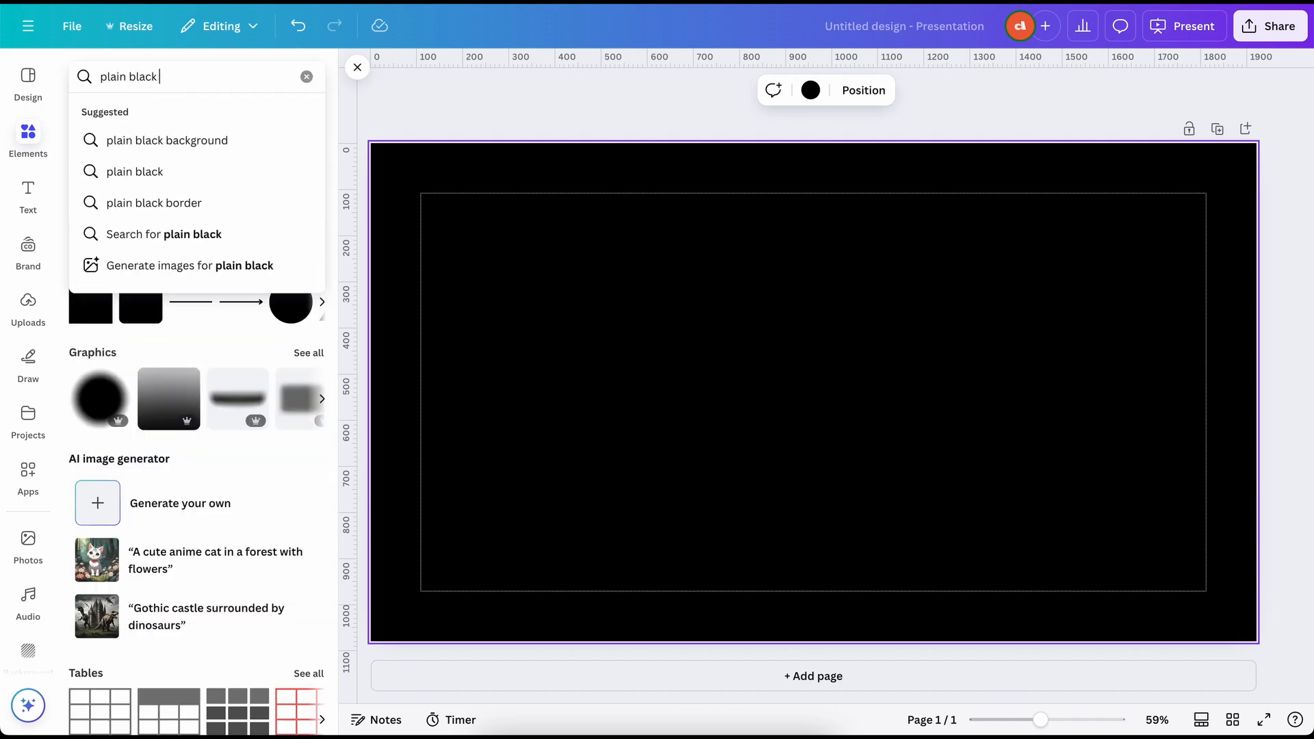
pyautogui.write(' background')
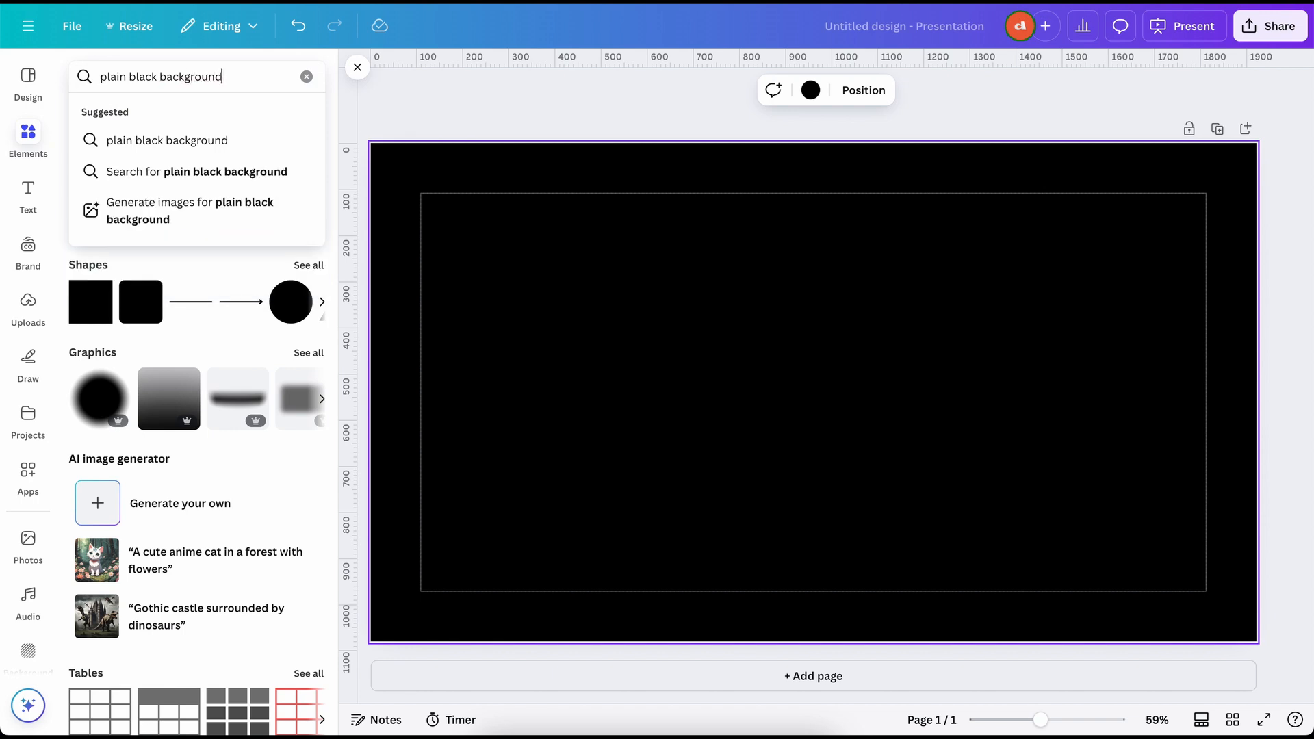
pyautogui.click(159, 171)
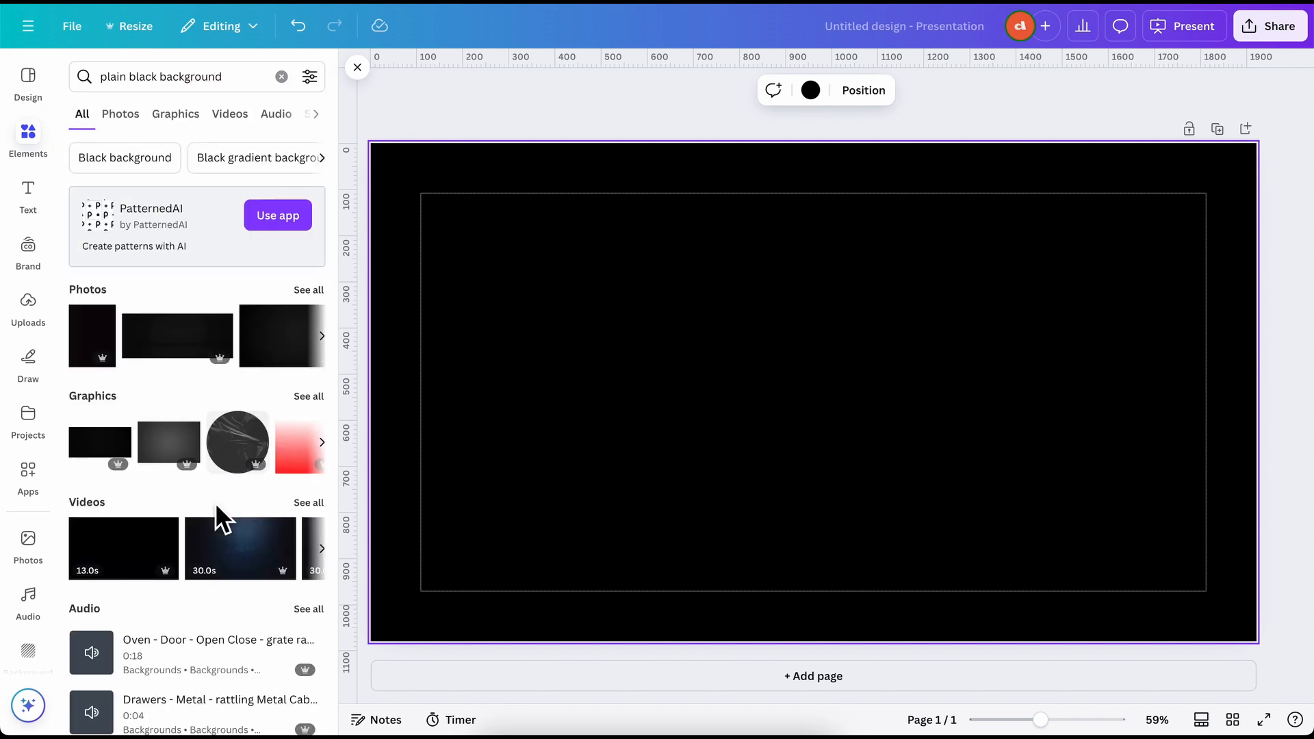
pyautogui.click(310, 293)
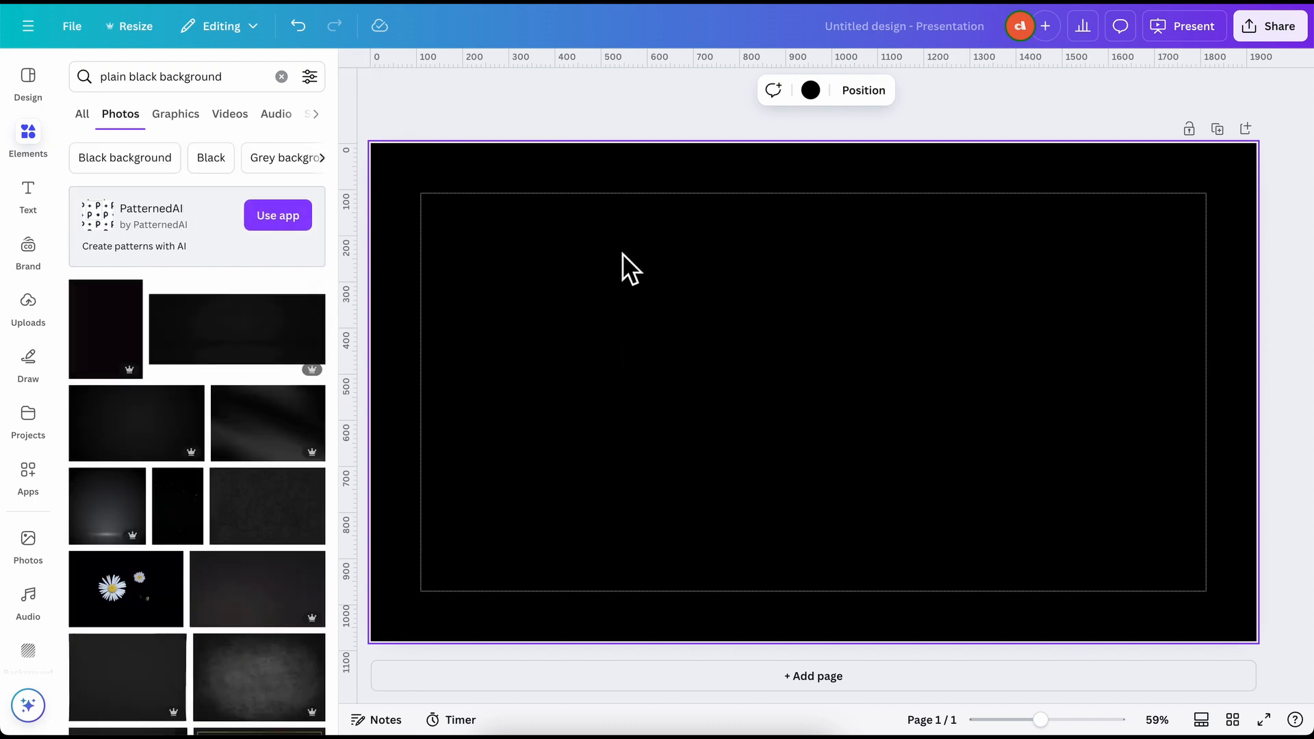
# Place the dark gradient image over the black page background so it covers the full page
pyautogui.click(519, 104)
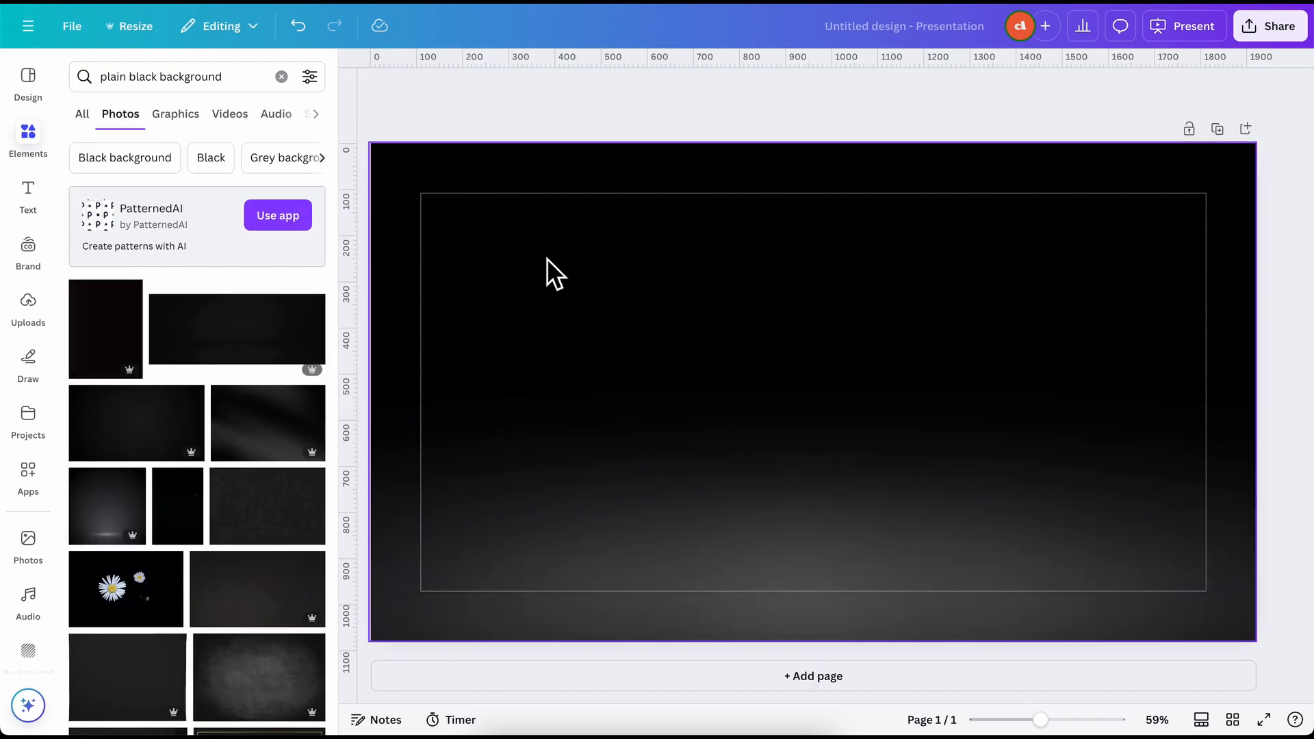
pyautogui.click(557, 279)
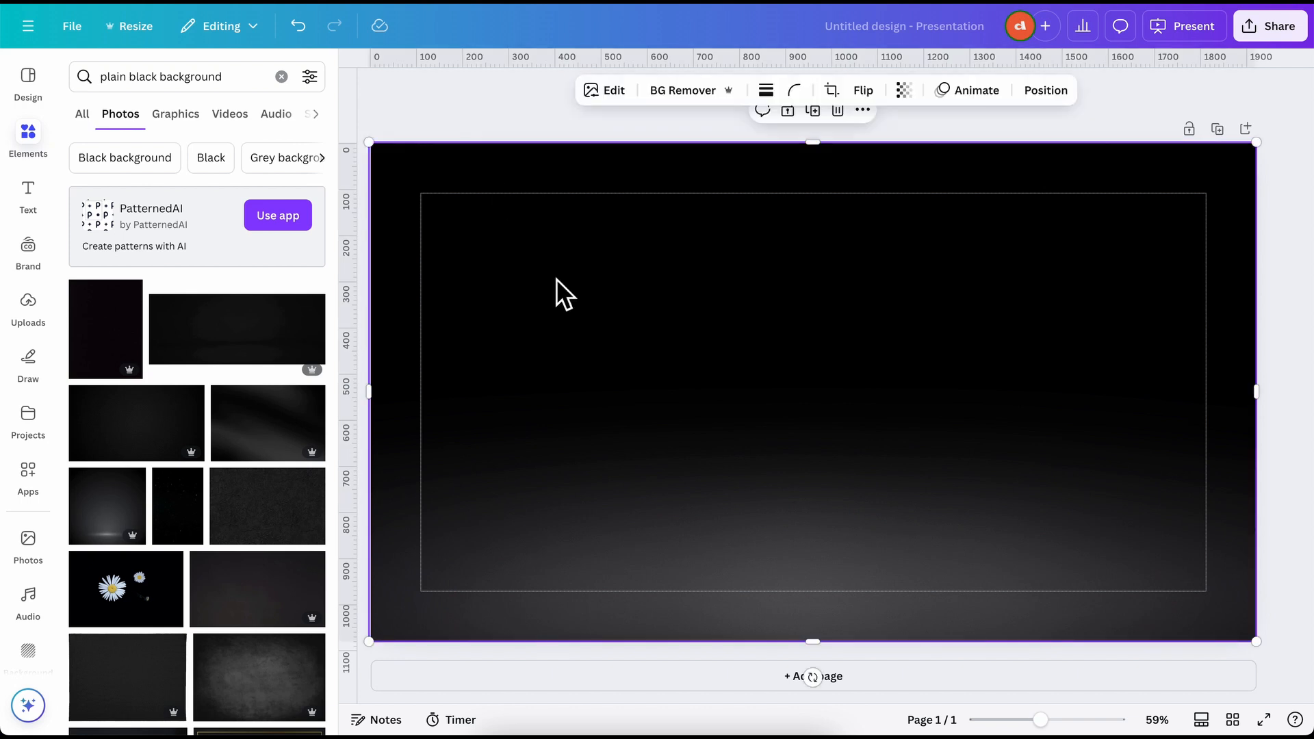
pyautogui.click(442, 104)
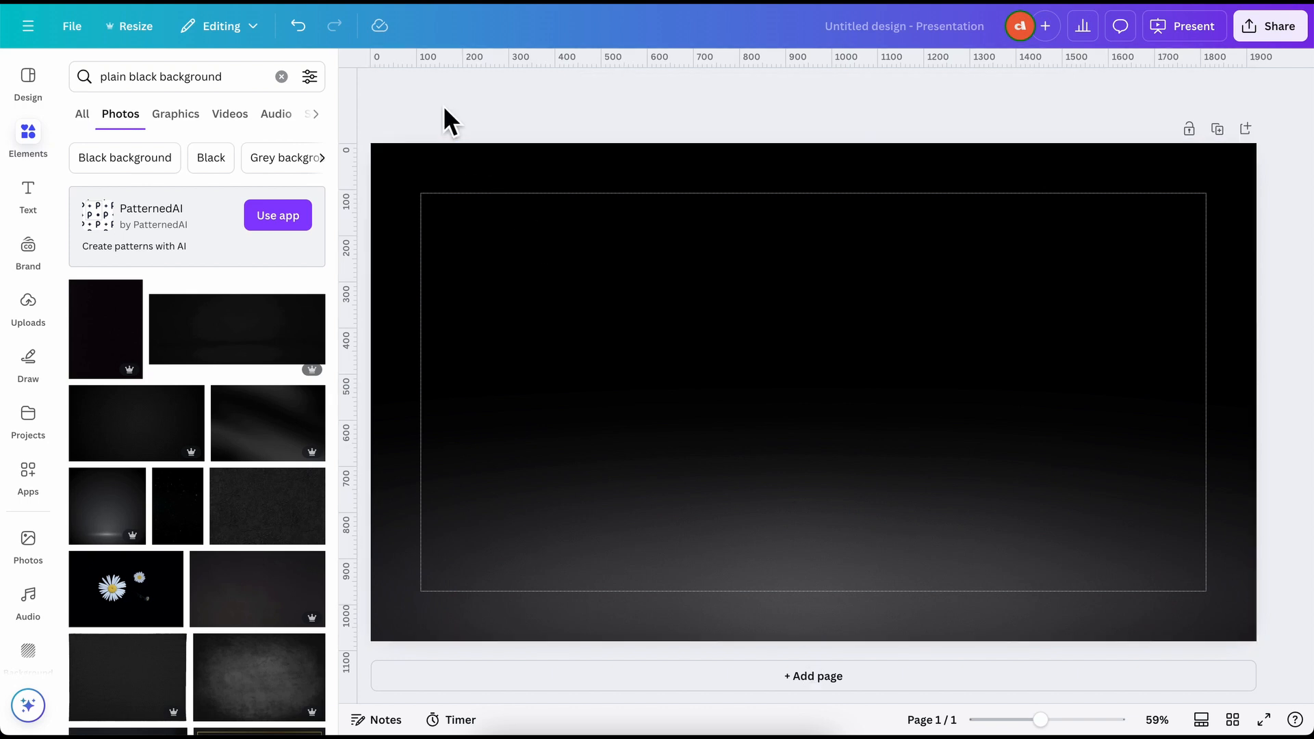
pyautogui.click(504, 208)
pyautogui.click(395, 96)
pyautogui.click(951, 149)
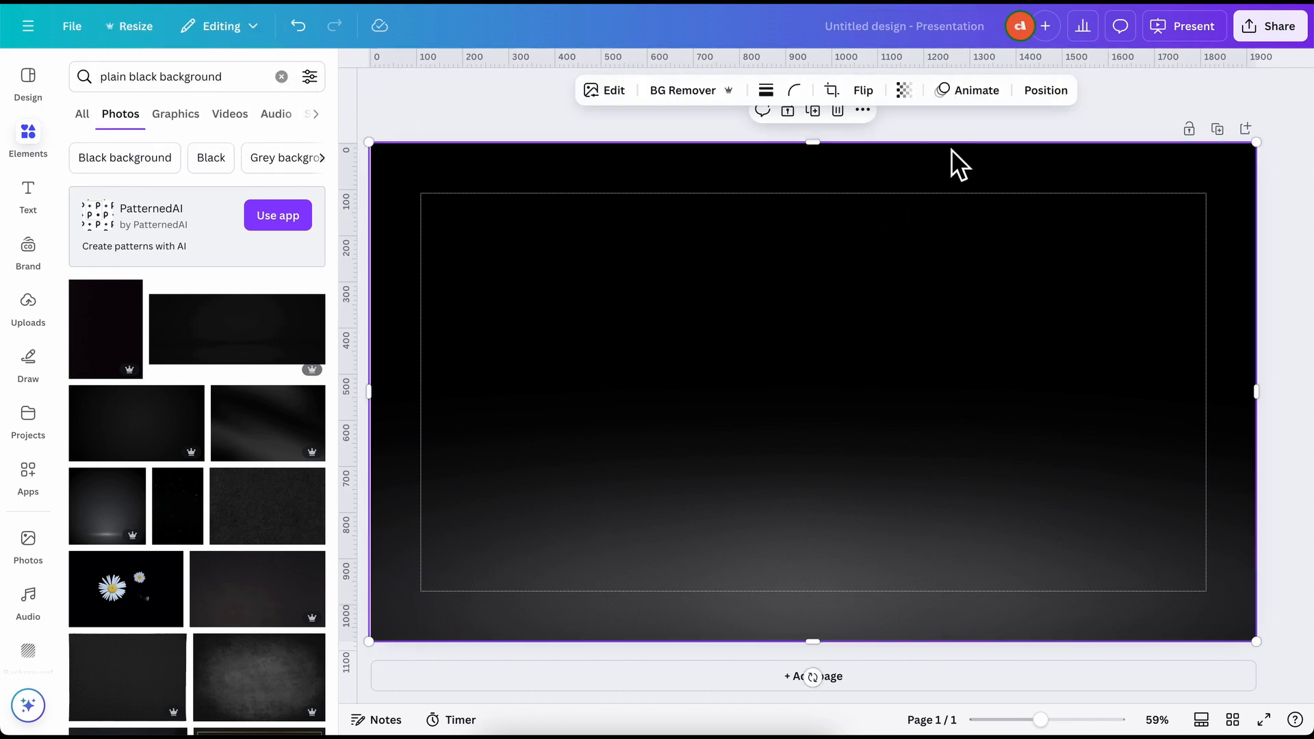
pyautogui.click(1054, 90)
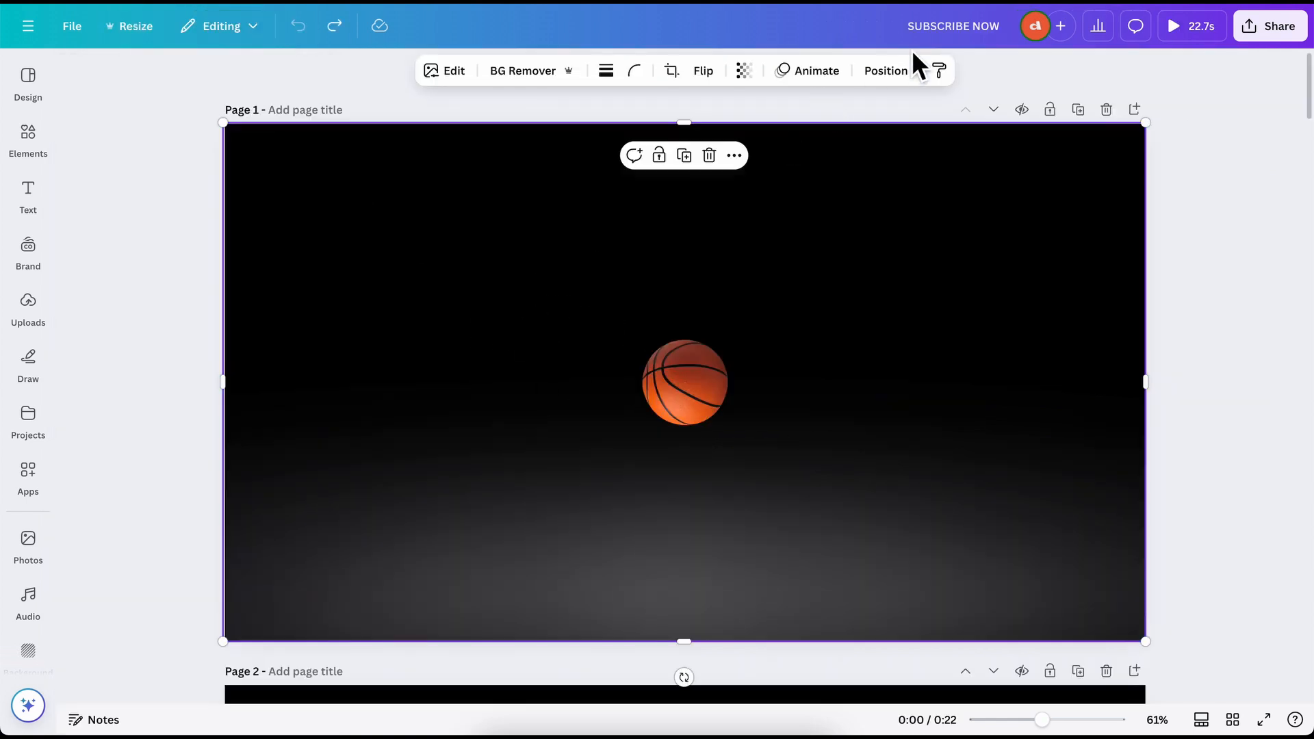
# Copy the orange gradient image from page 1 of the SUBSCRIBE NOW design into the new page and align it to the page middle
pyautogui.click(887, 70)
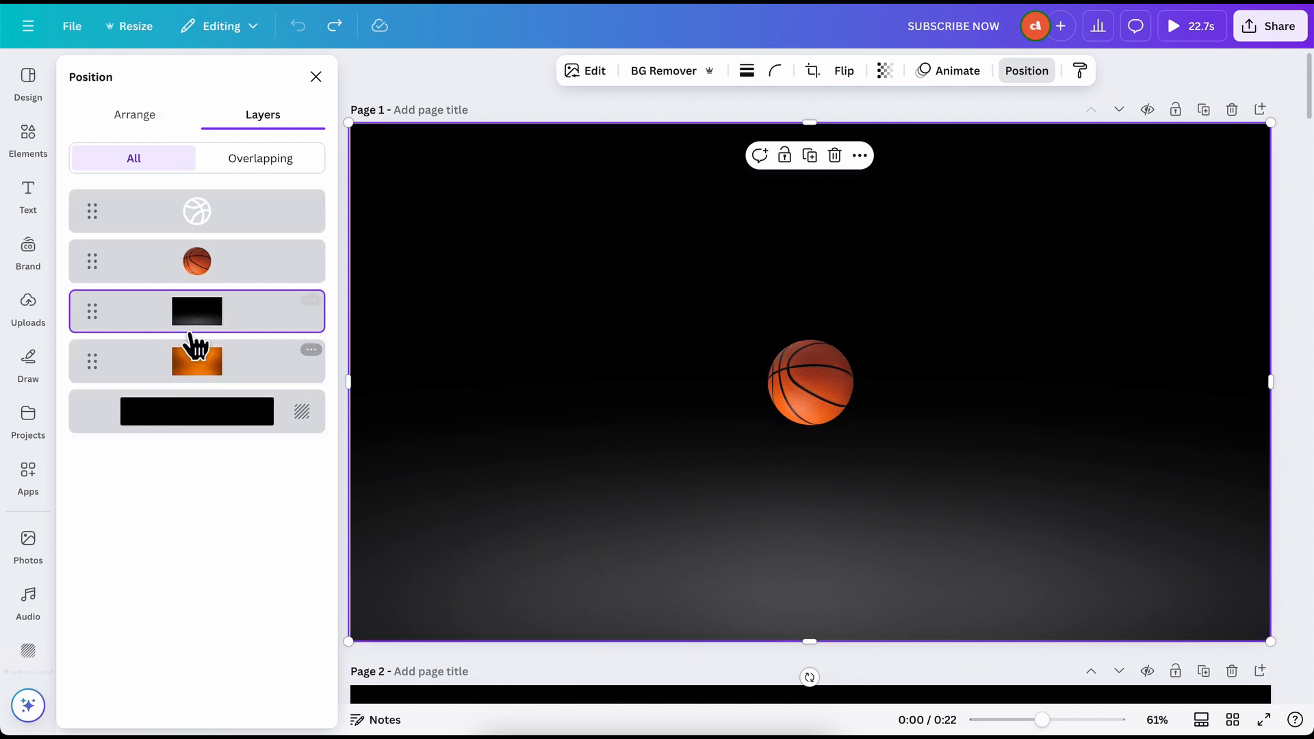
pyautogui.click(208, 371)
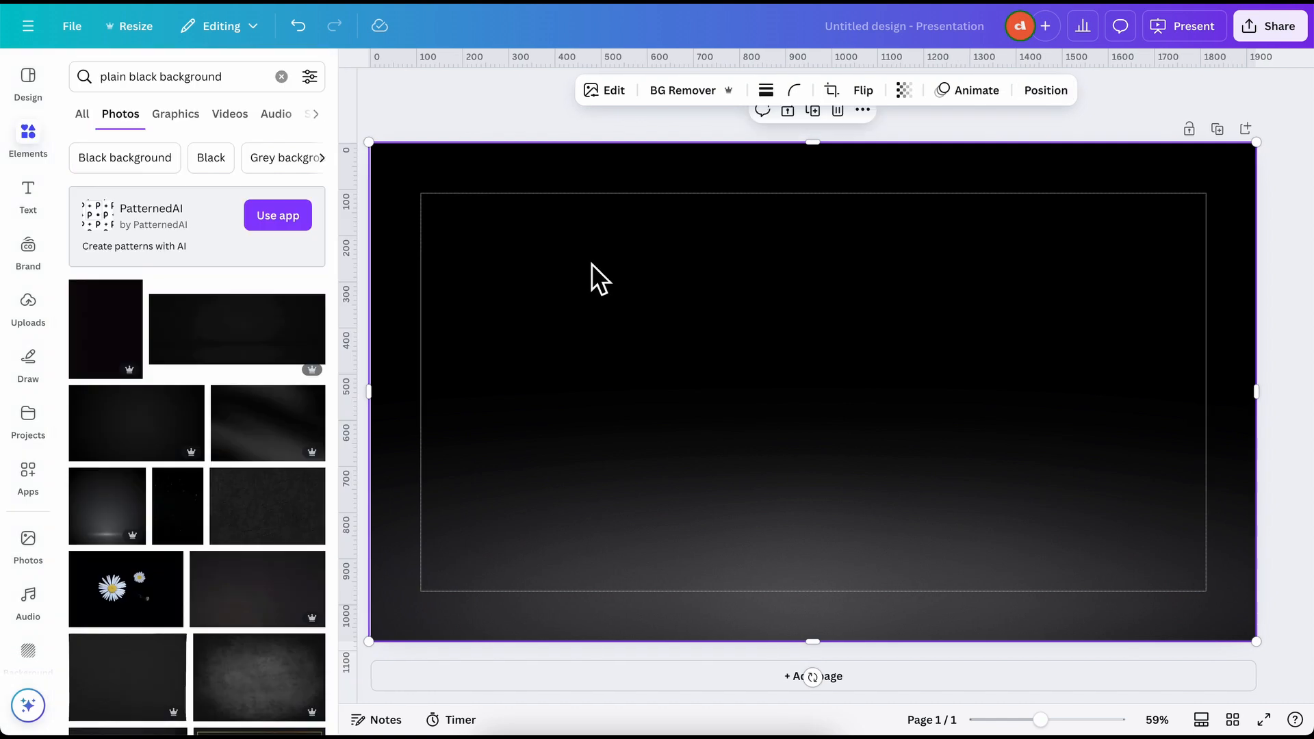
pyautogui.press('super+d')
pyautogui.click(1030, 90)
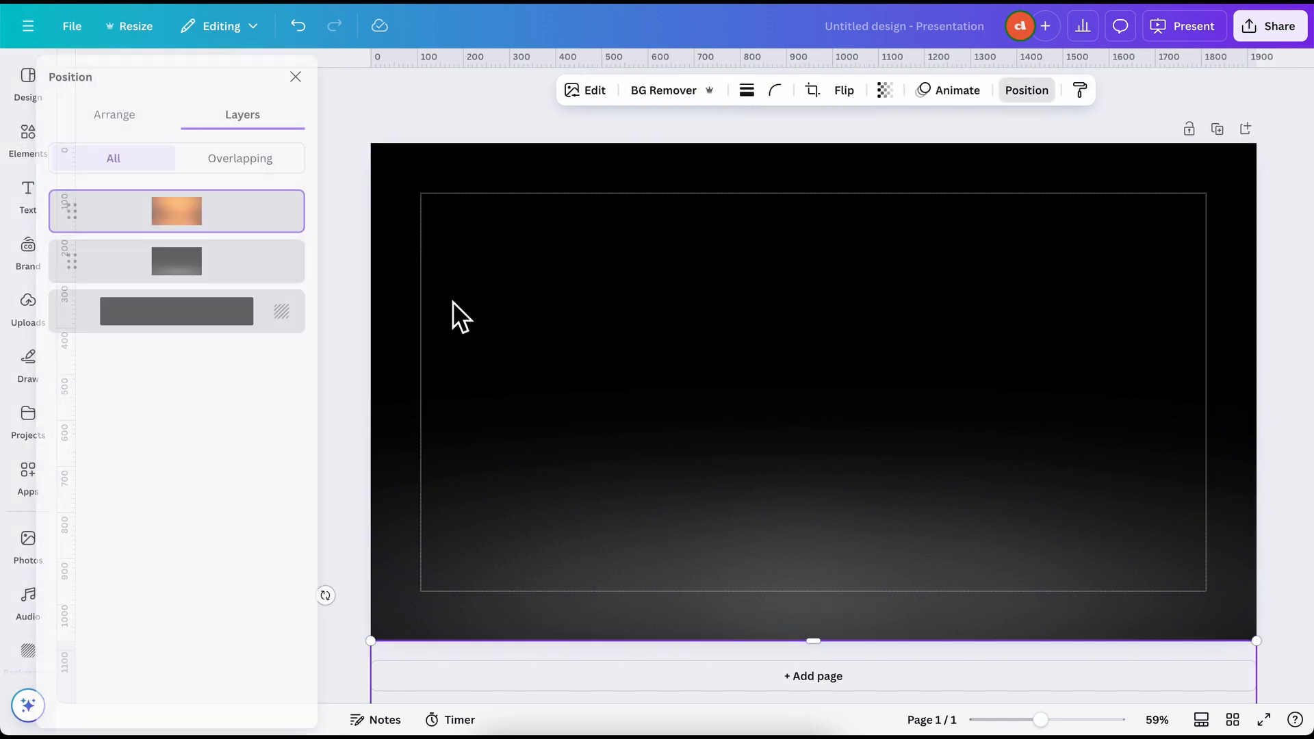
pyautogui.click(126, 120)
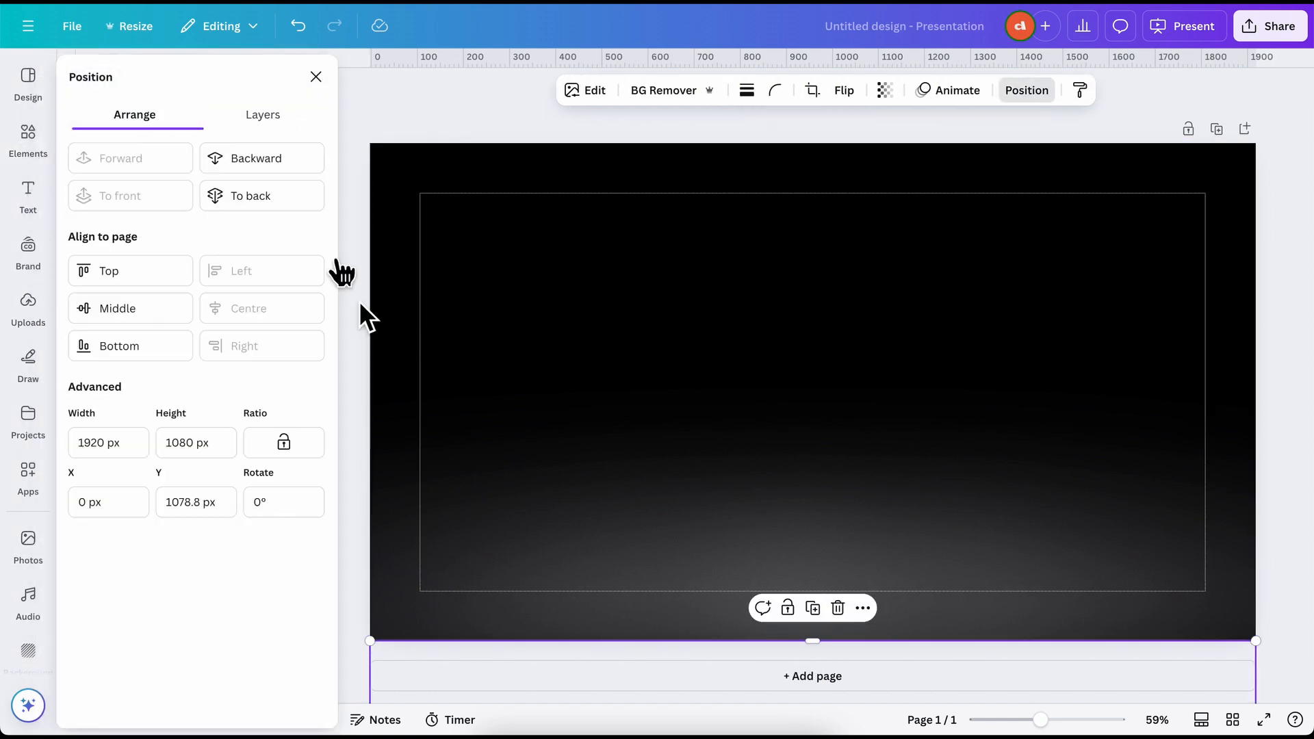
pyautogui.click(126, 315)
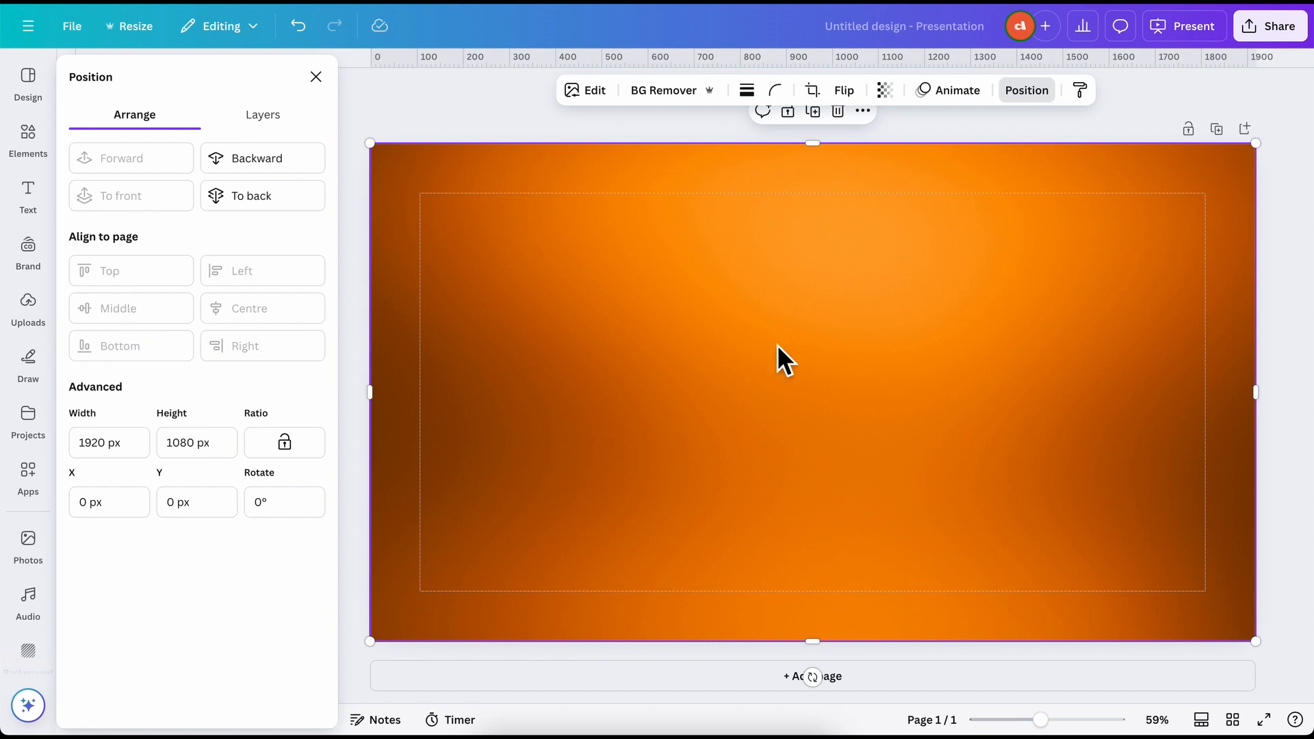
pyautogui.click(286, 125)
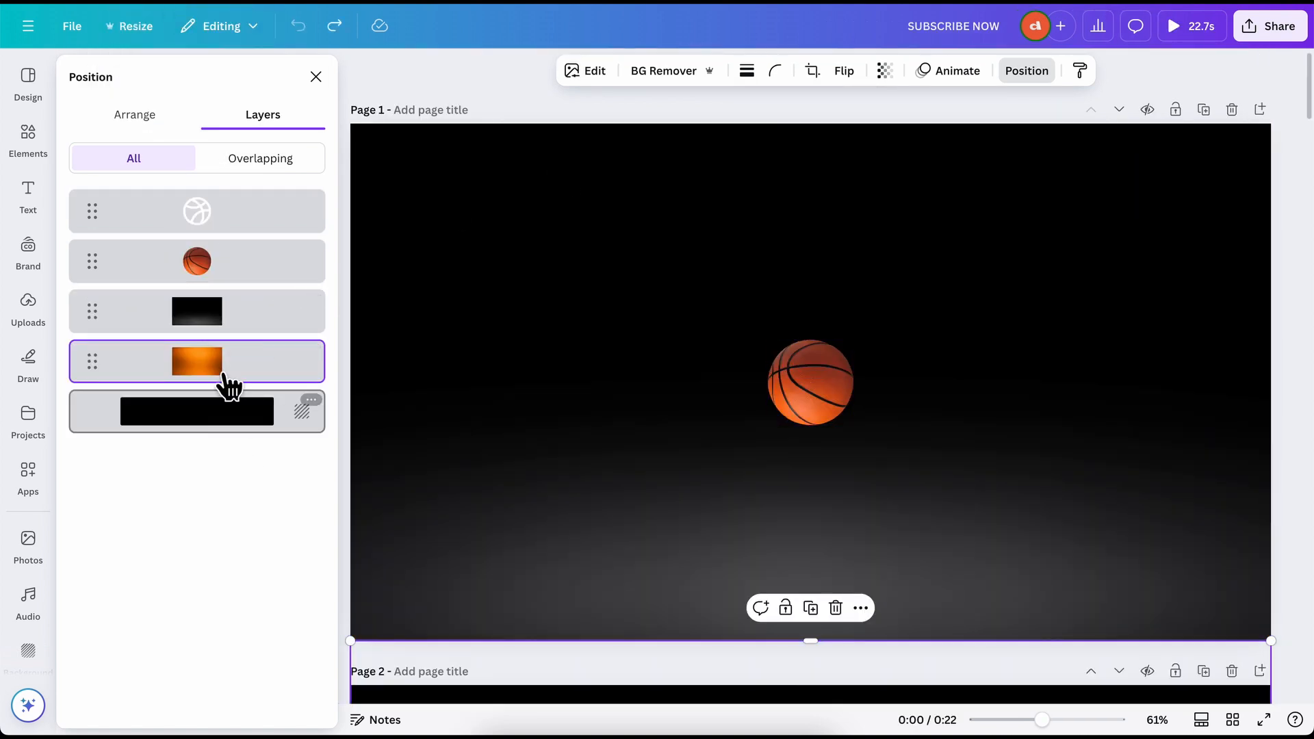
# Copy the basketball and the white Dribbble logo from page 1 of the SUBSCRIBE NOW design onto the new page
pyautogui.click(219, 272)
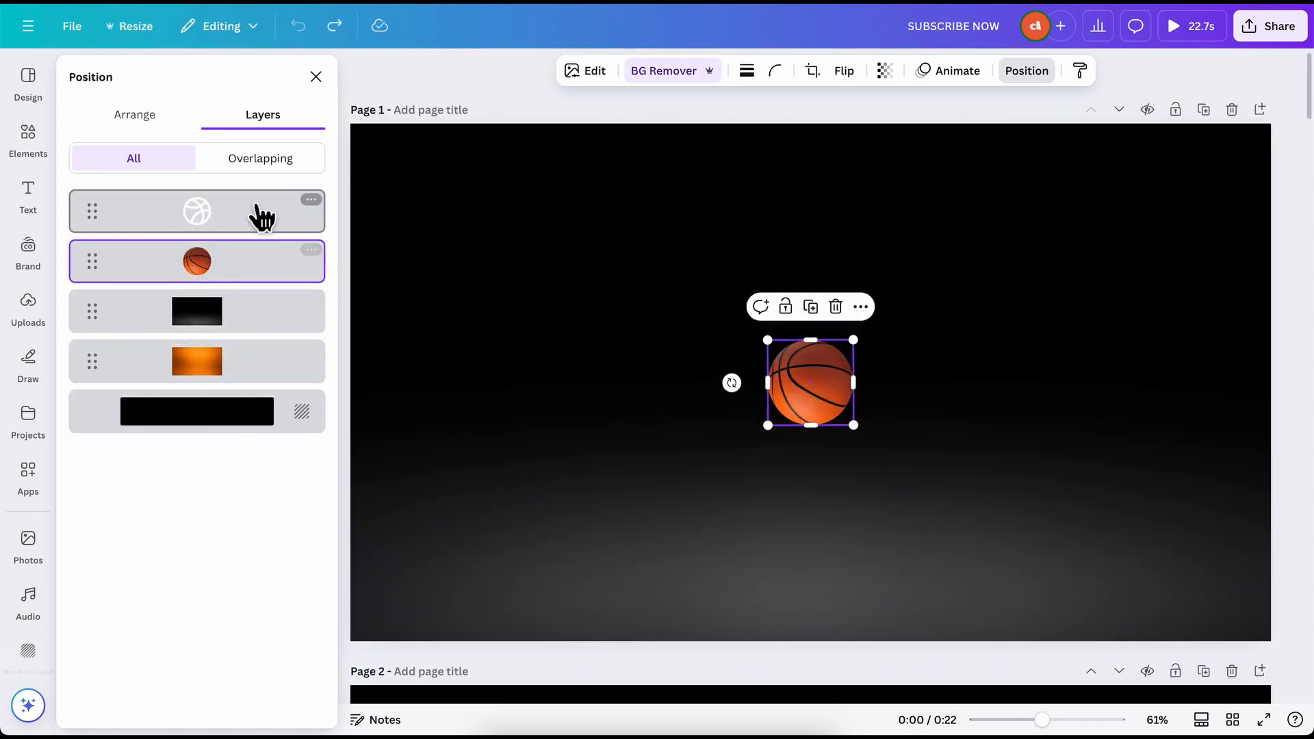
pyautogui.keyDown('shift'); pyautogui.click(250, 214); pyautogui.keyUp('shift')
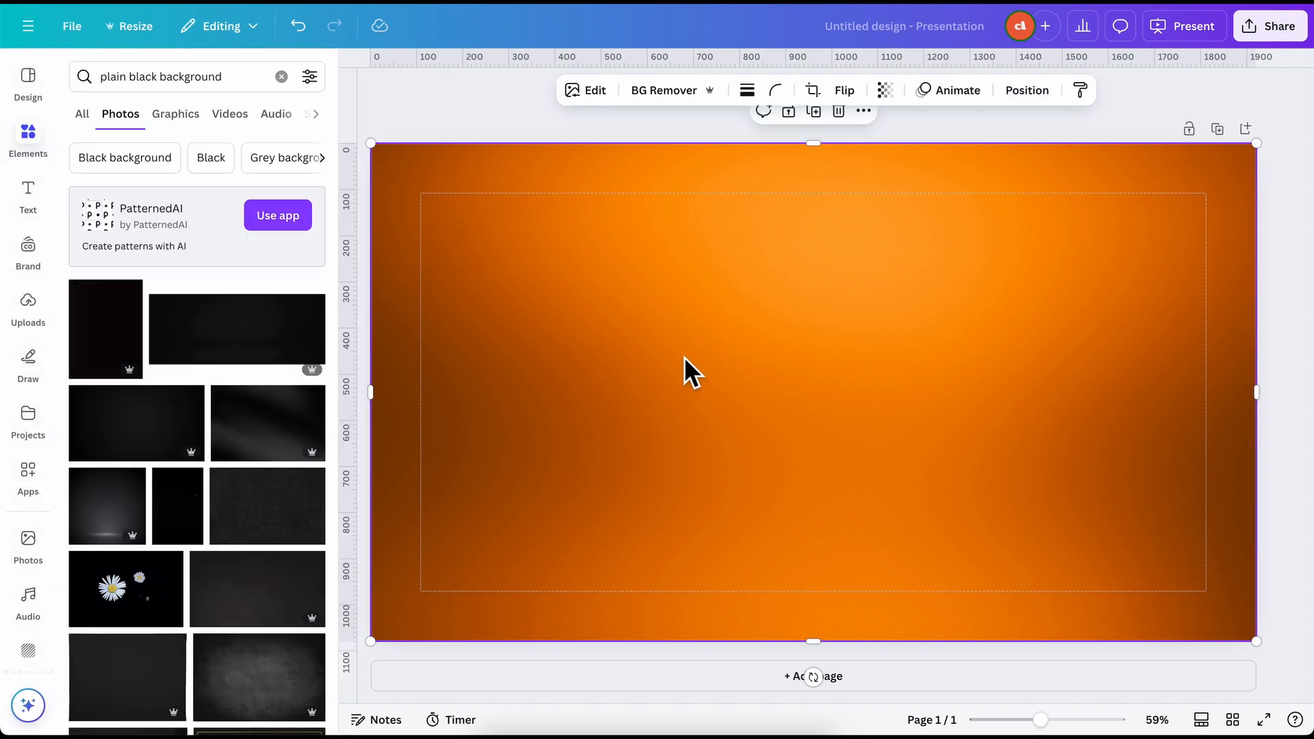
pyautogui.press('super+v')
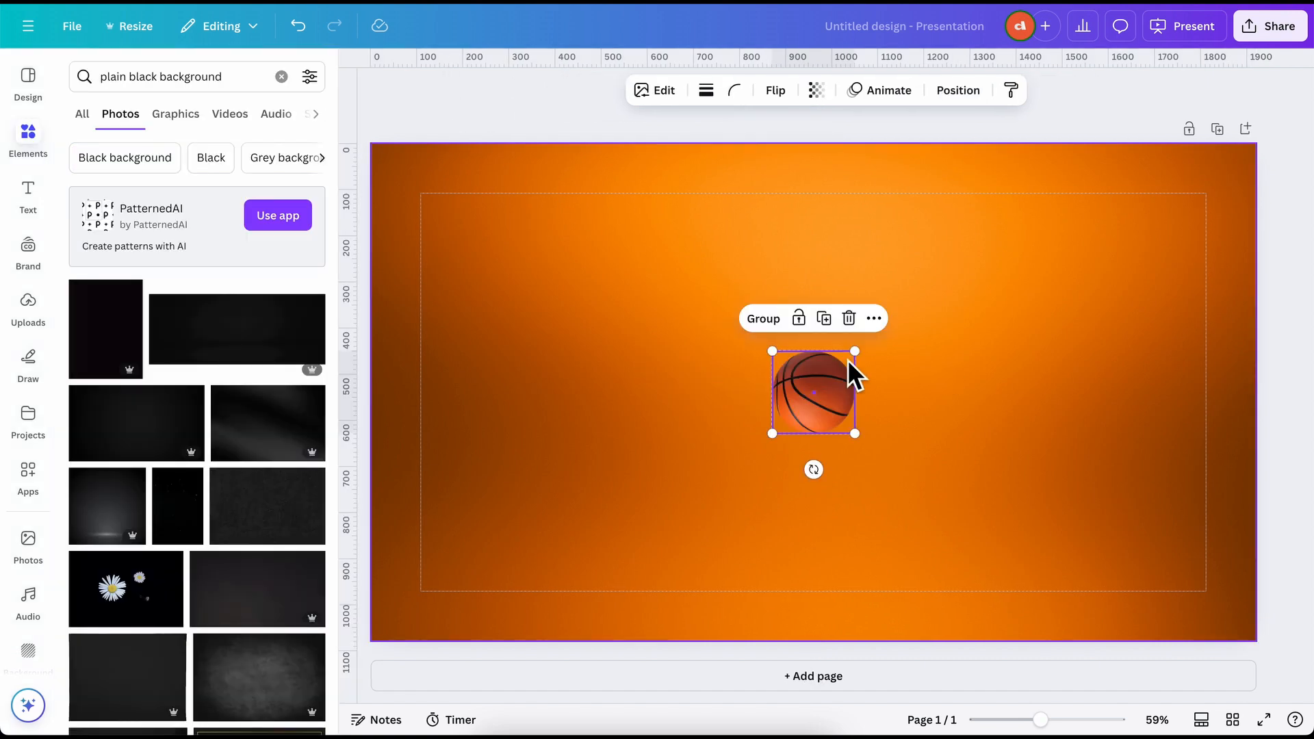
pyautogui.click(1015, 415)
pyautogui.hotkey('ctrl', 'z')
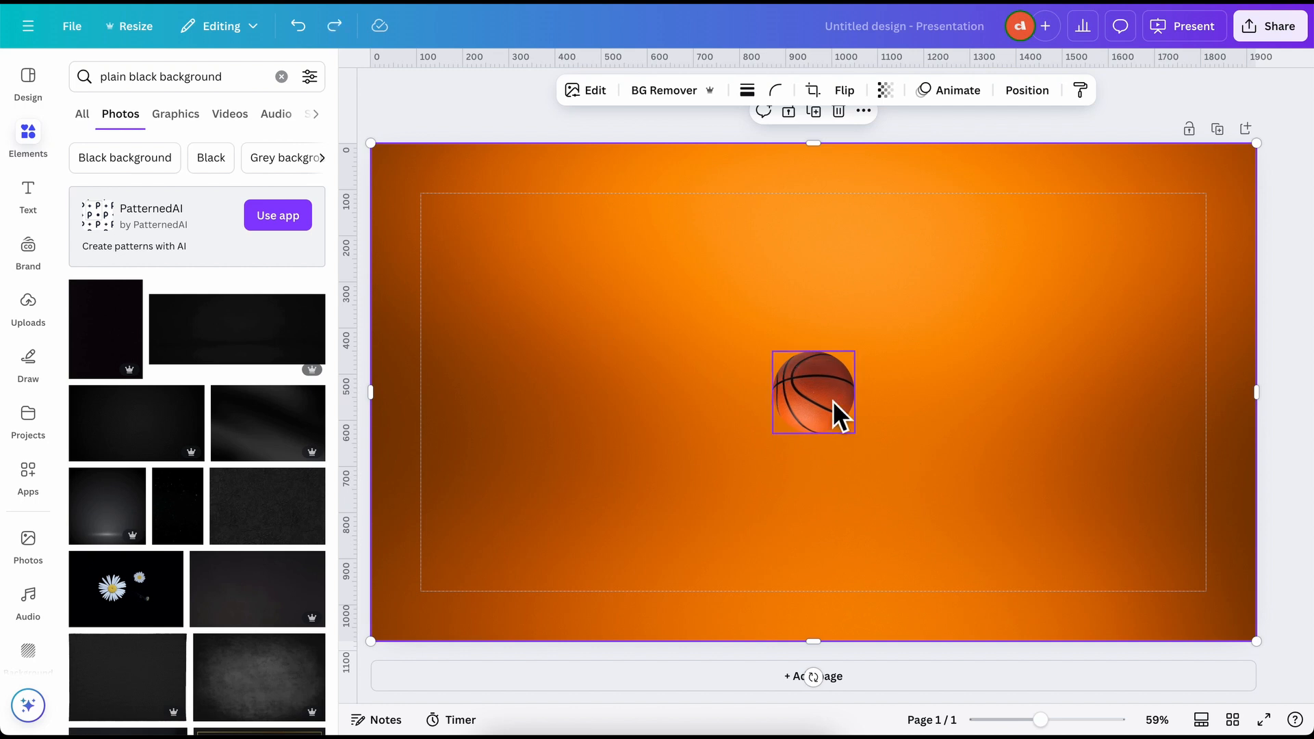
# Move the orange gradient image down out of the page, leaving only a thin strip along the page's lower edge
pyautogui.click(1024, 94)
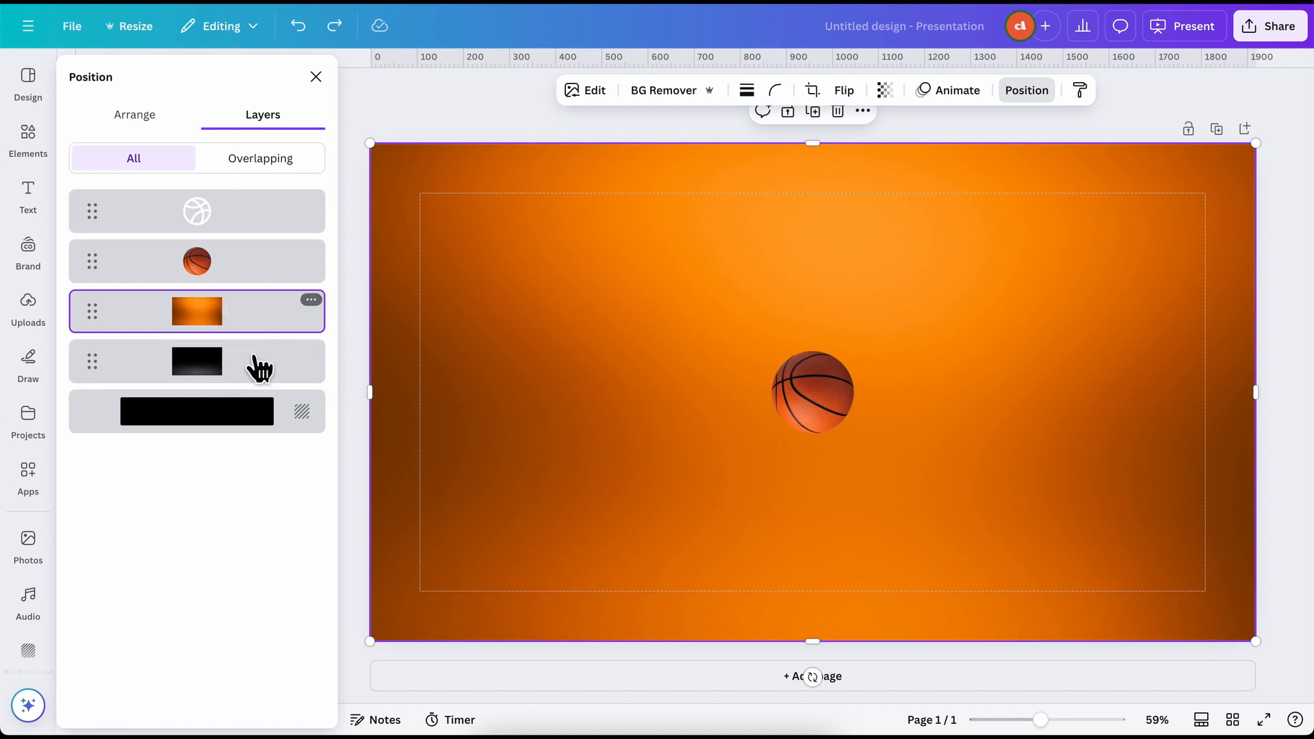
pyautogui.click(497, 128)
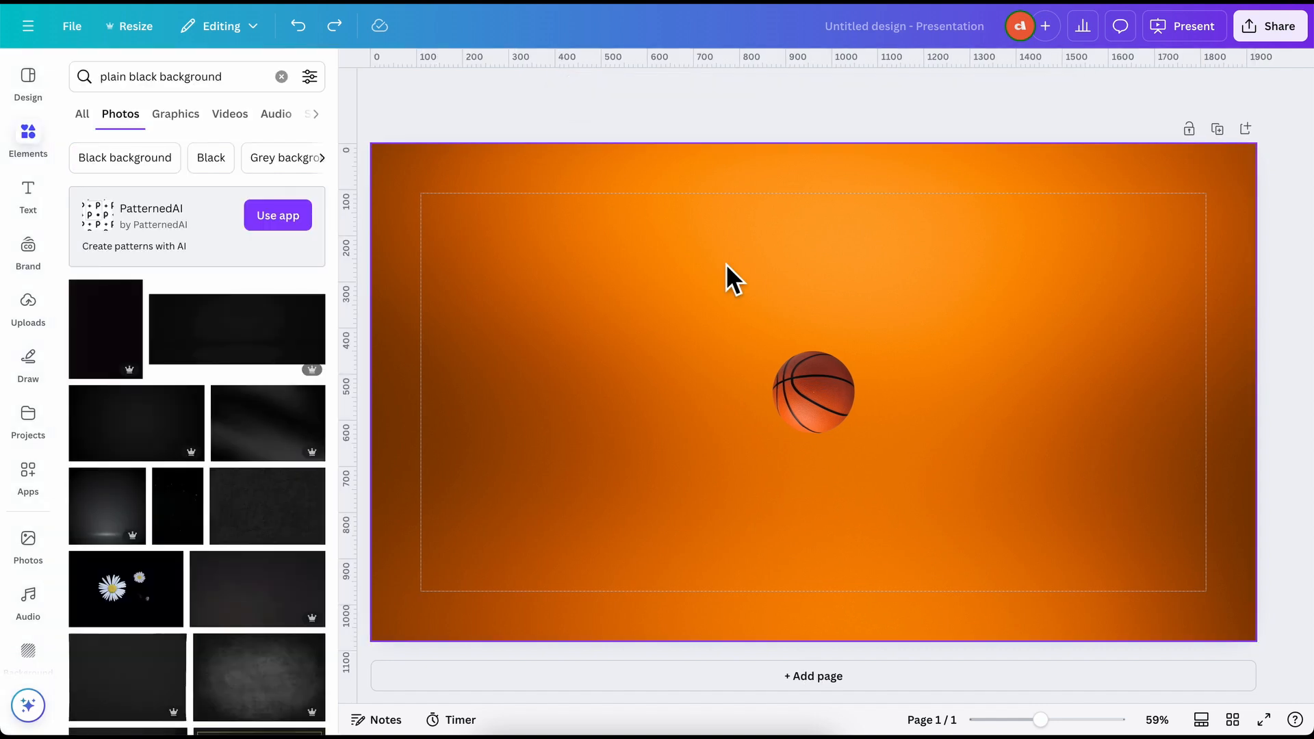
pyautogui.click(539, 182)
pyautogui.moveTo(539, 180); pyautogui.dragTo(606, 681)
pyautogui.scroll(10, 605, 681)
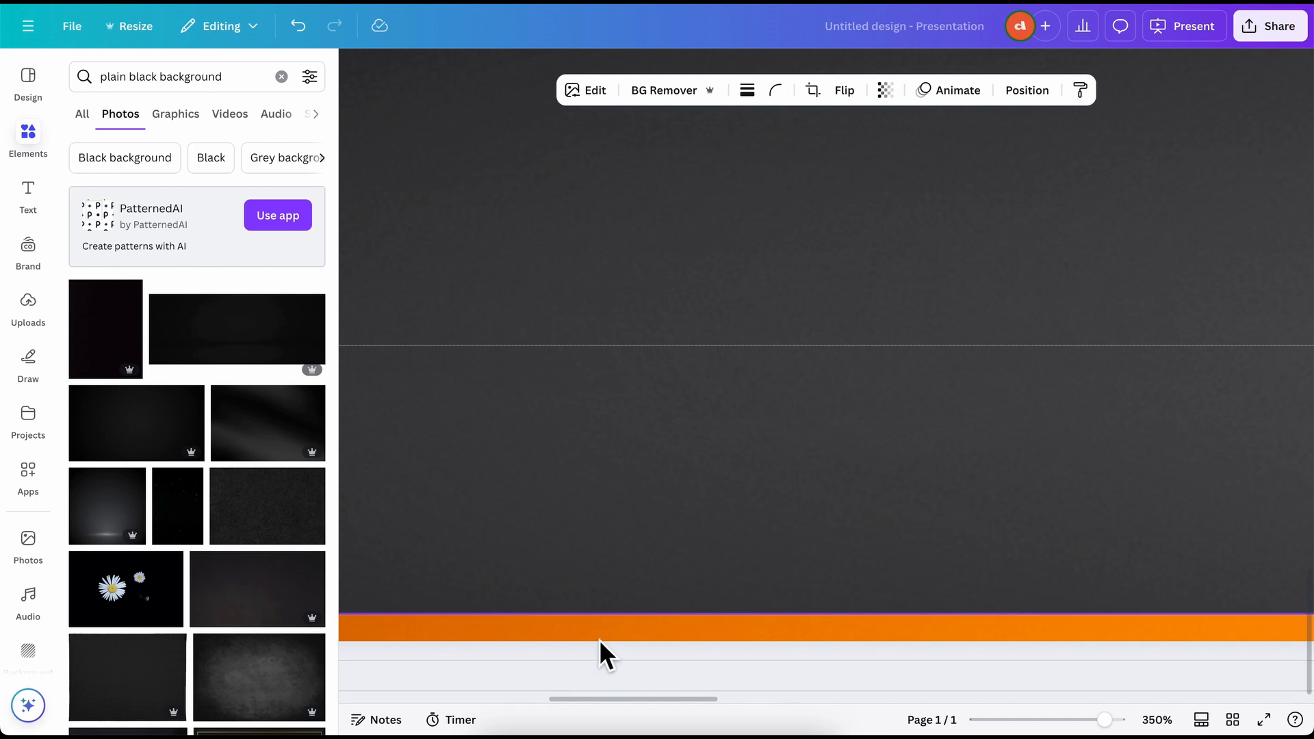
pyautogui.moveTo(600, 646)
pyautogui.mouseDown()
pyautogui.moveTo(606, 671)
pyautogui.moveTo(598, 659)
pyautogui.mouseUp()
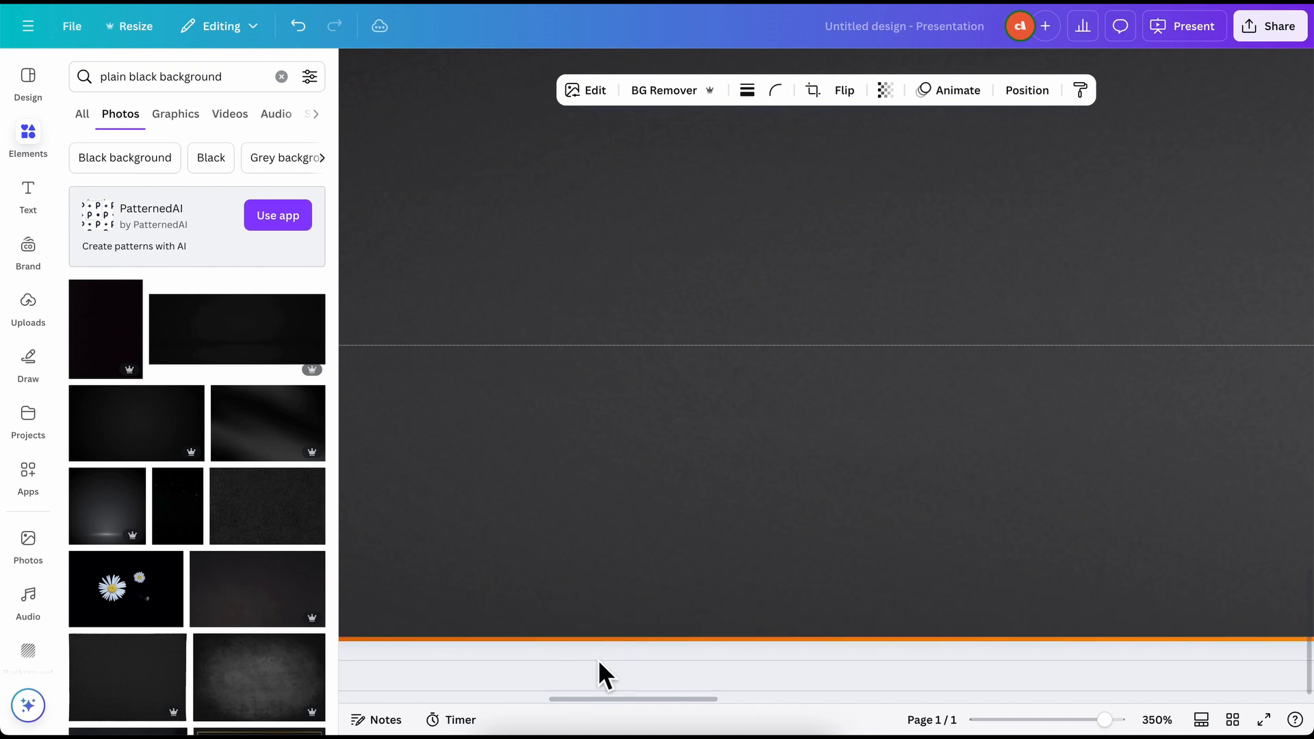
pyautogui.scroll(-1, 598, 659)
pyautogui.scroll(-6, 598, 659)
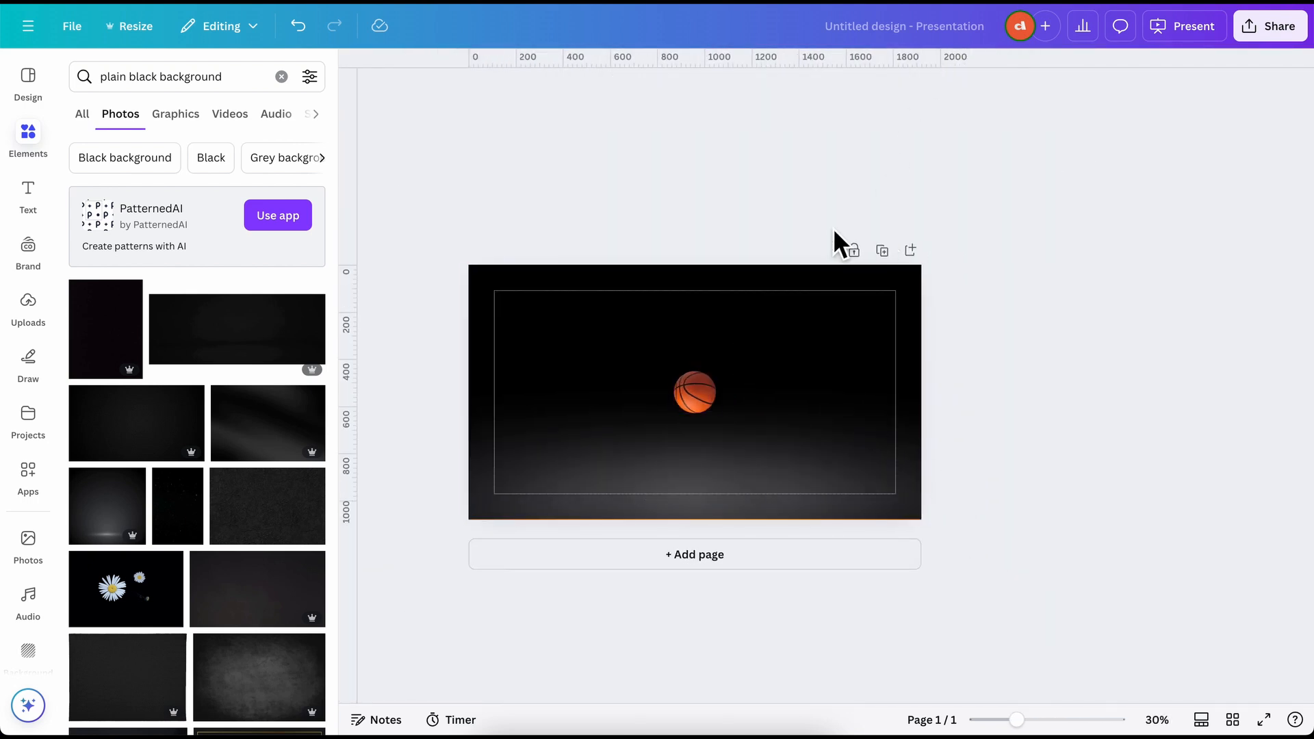
# Examine the new page's layer stack and compare it with page 1 of the SUBSCRIBE NOW design
pyautogui.click(763, 286)
pyautogui.click(1044, 91)
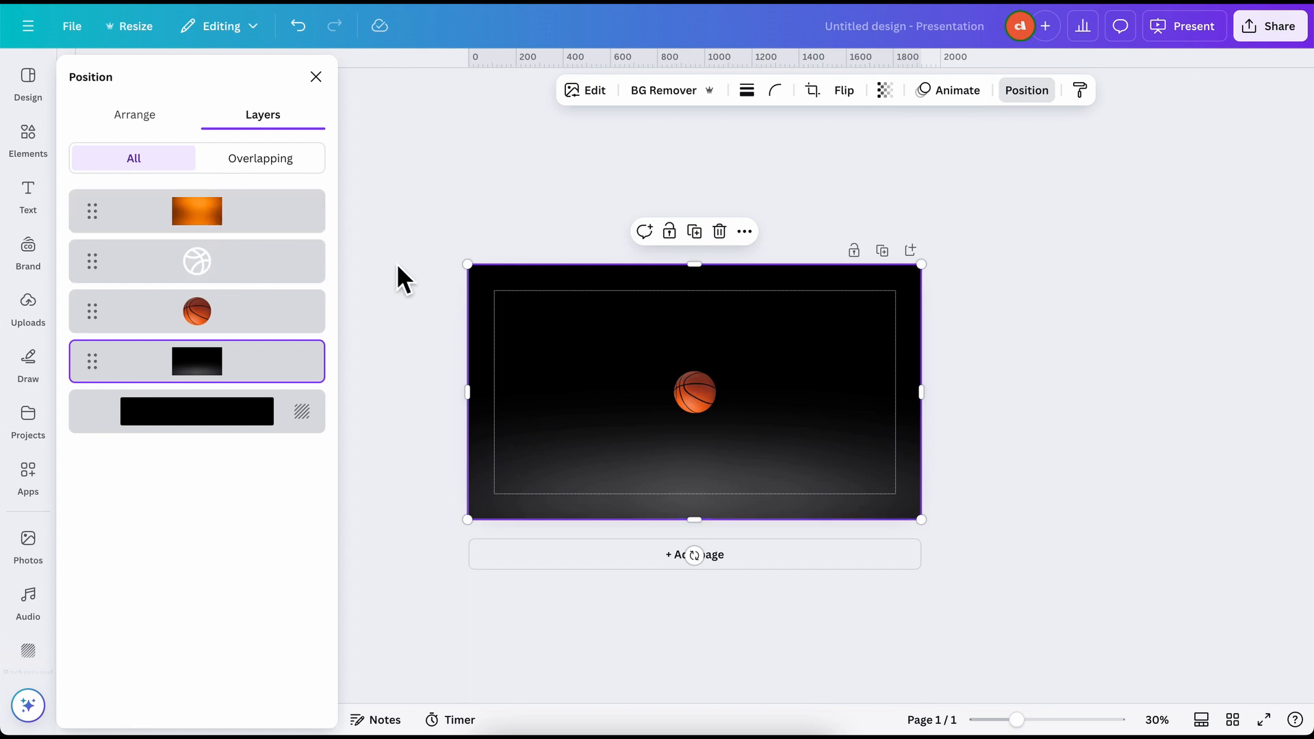
pyautogui.press('Escape')
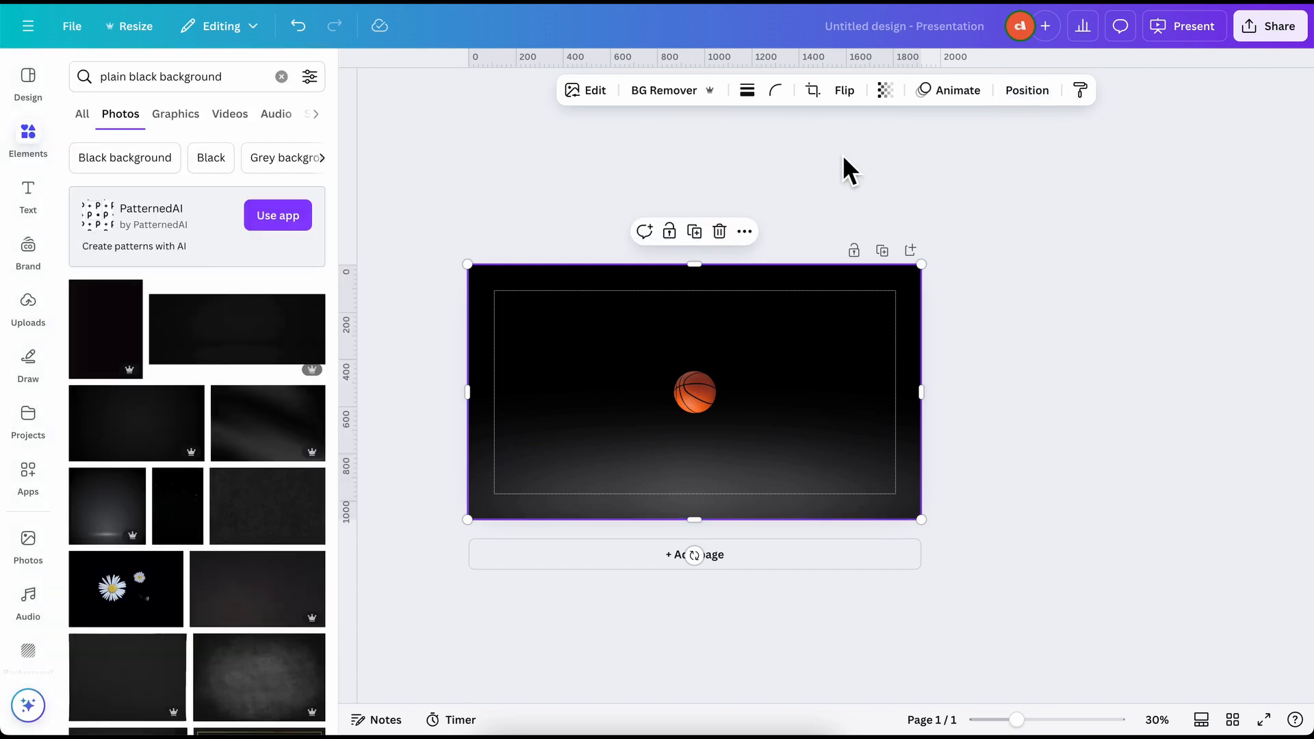
pyautogui.click(843, 155)
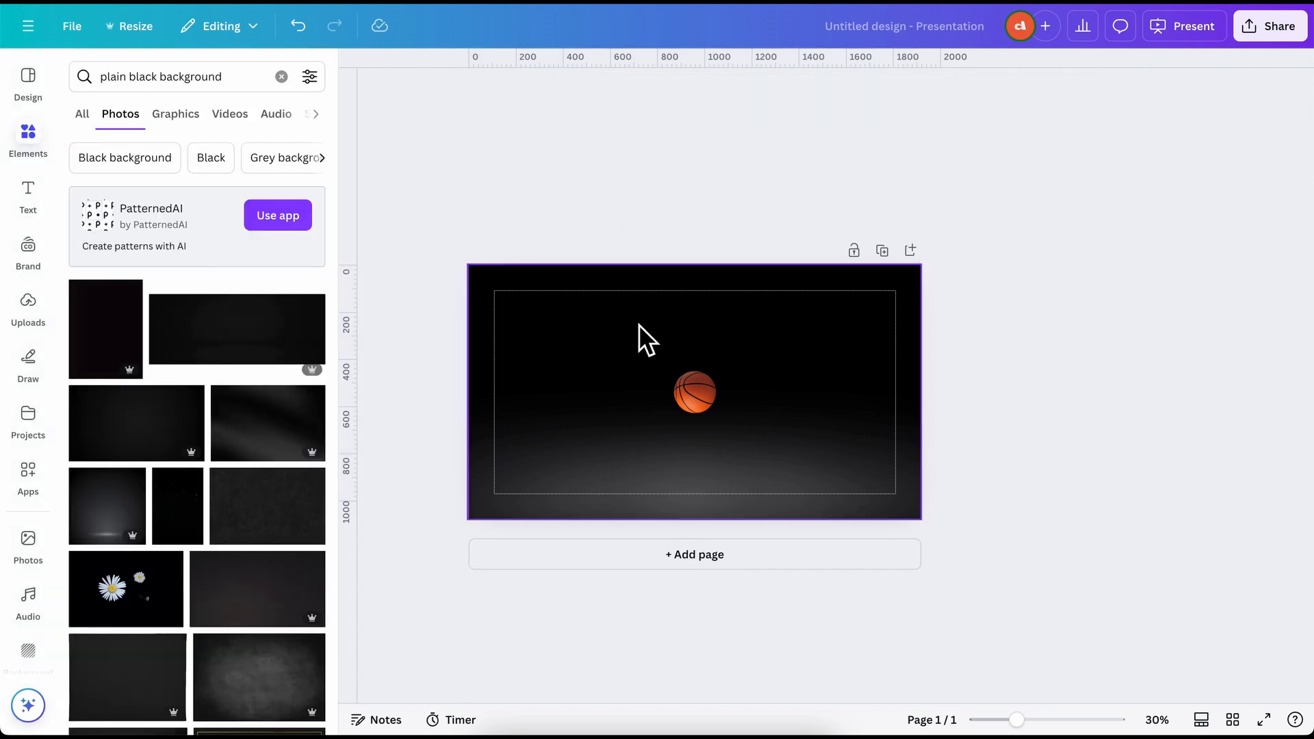
pyautogui.click(522, 315)
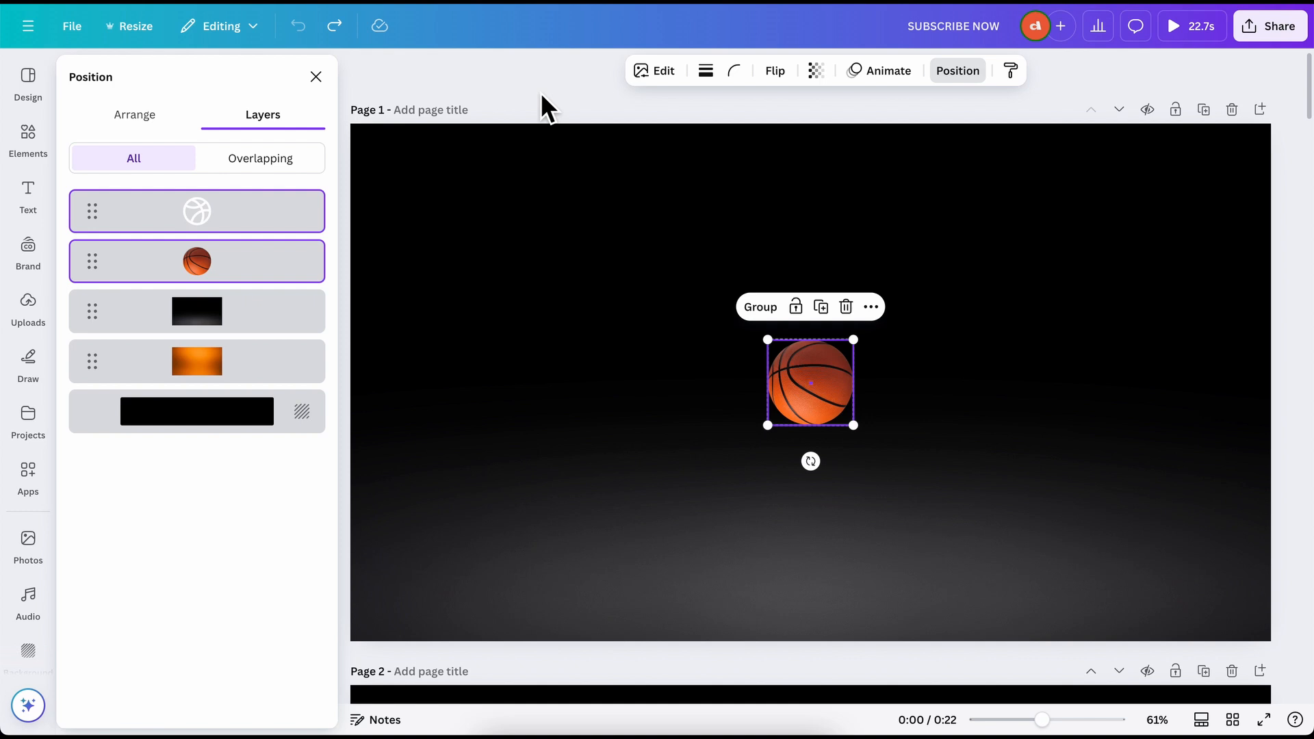
pyautogui.press('Escape')
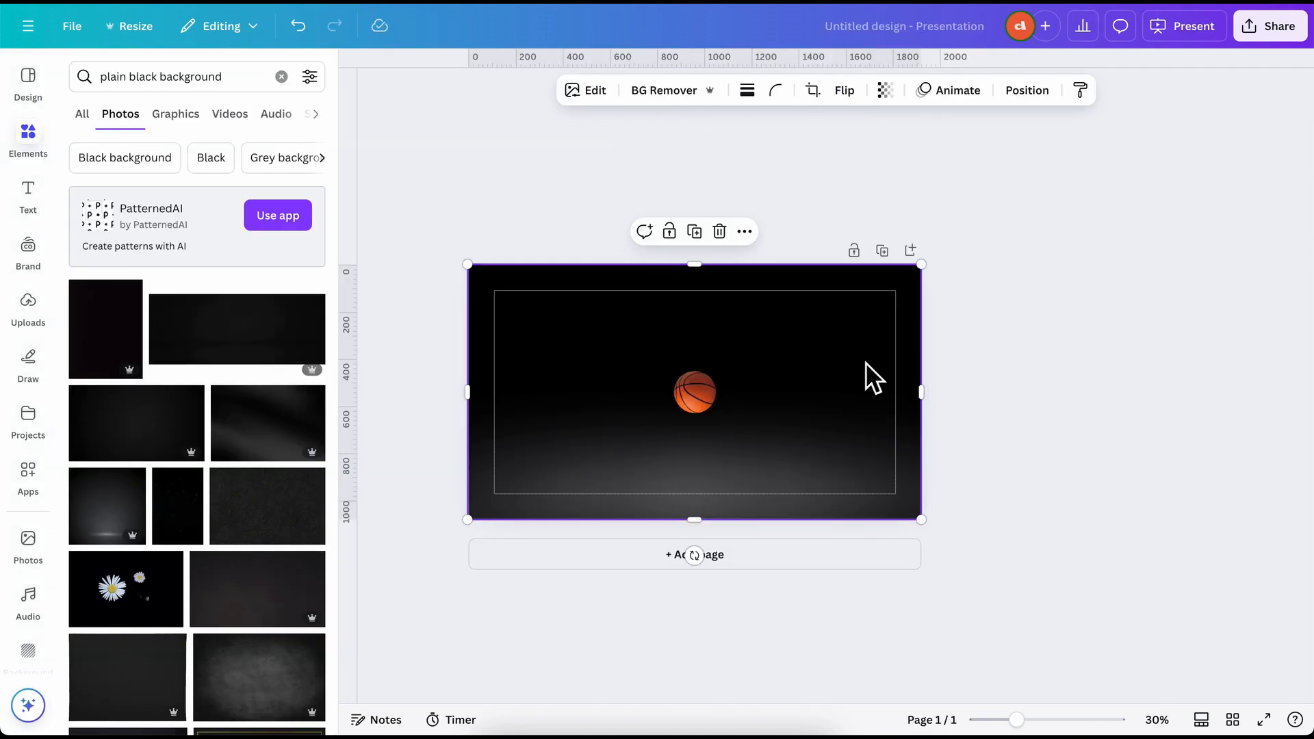
pyautogui.press('Escape')
# Select the tiny white Dribbble logo through the layers and enlarge it until it covers the basketball
pyautogui.scroll(3, 711, 405)
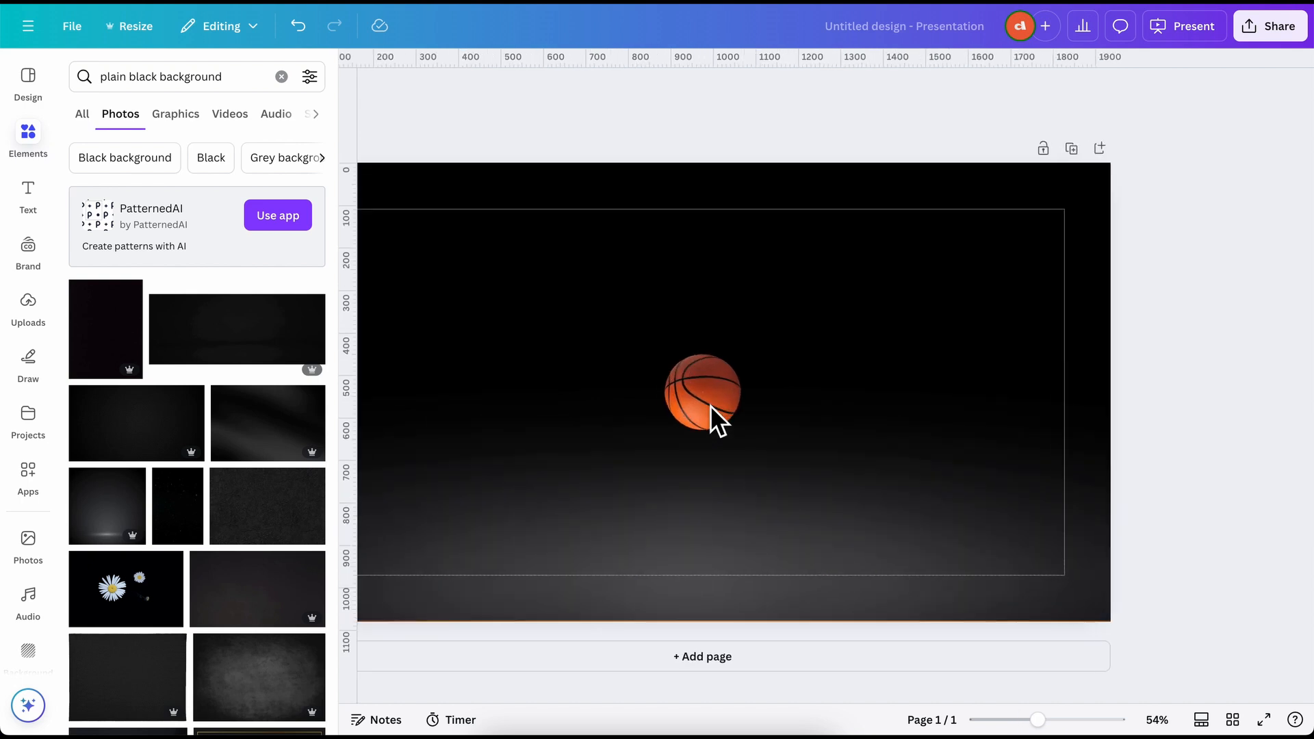
pyautogui.scroll(5, 710, 405)
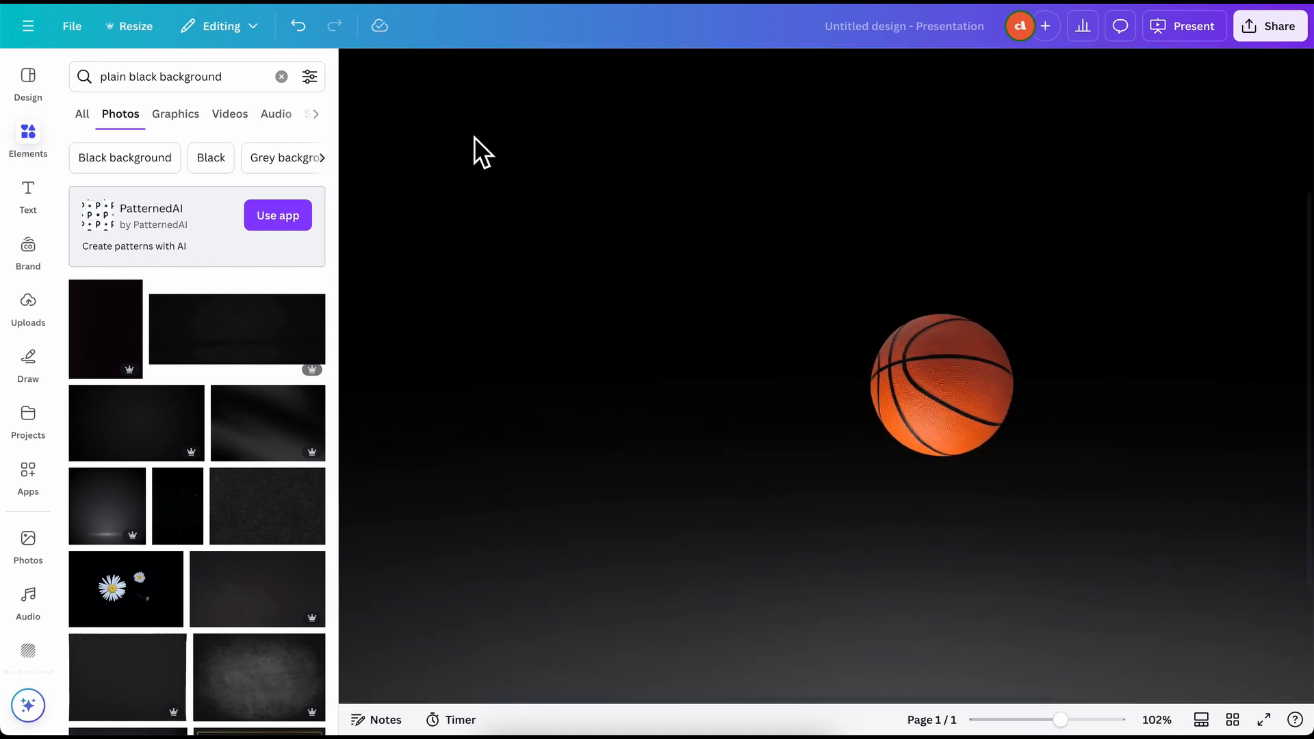
pyautogui.click(947, 396)
pyautogui.click(1020, 93)
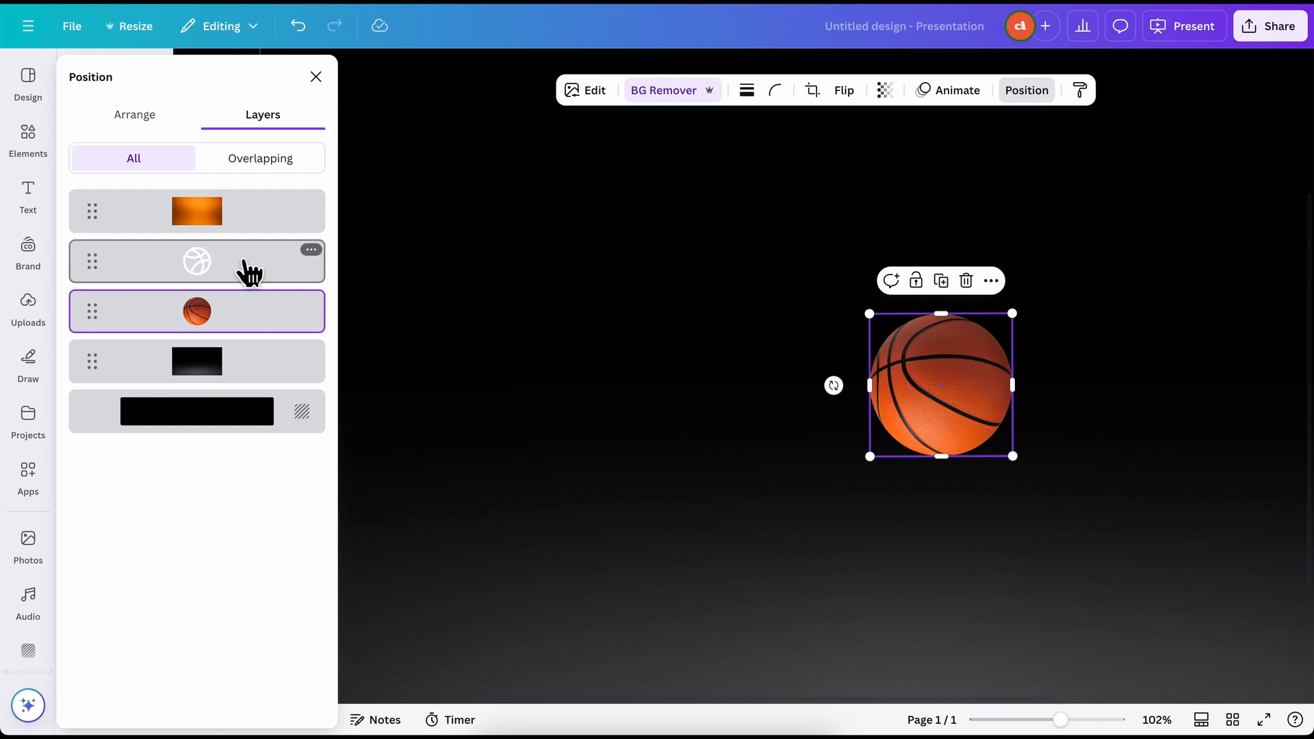
pyautogui.click(245, 265)
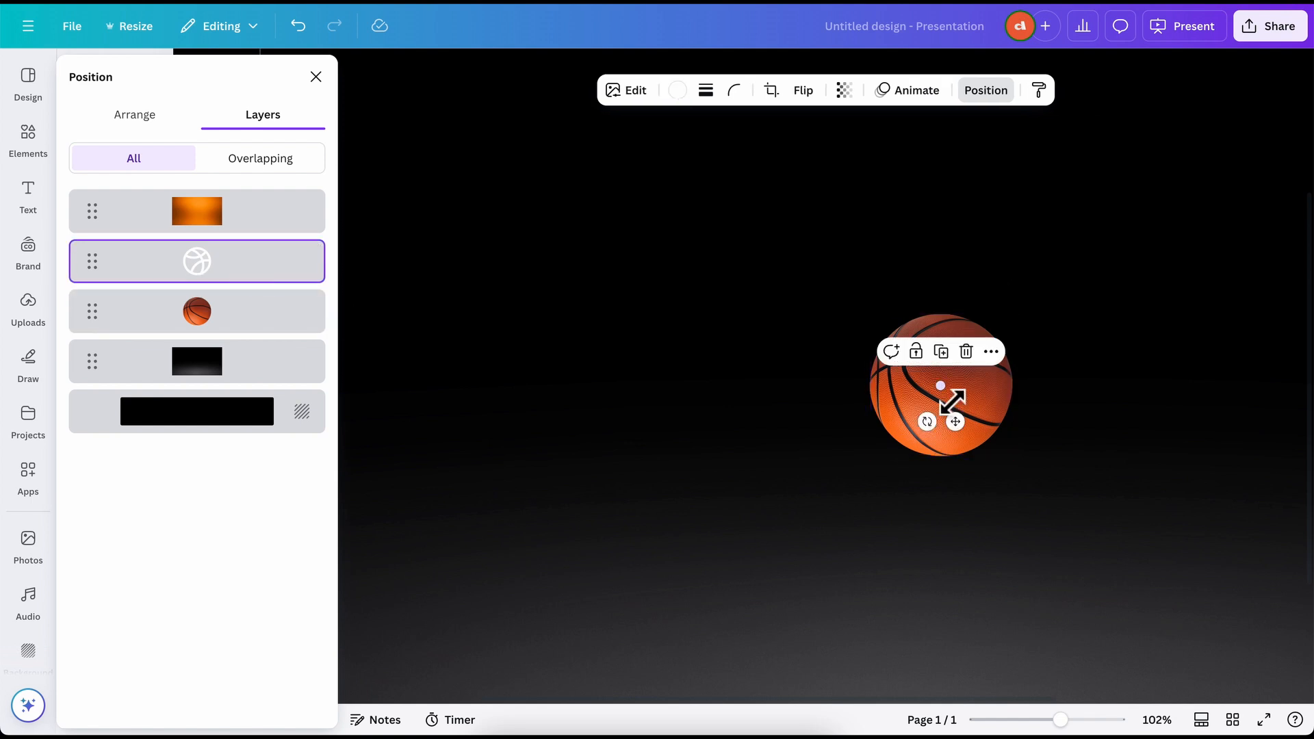
pyautogui.moveTo(951, 400); pyautogui.dragTo(895, 490)
pyautogui.keyDown('ctrl'); pyautogui.scroll(-5, 1199, 357); pyautogui.keyUp('ctrl')
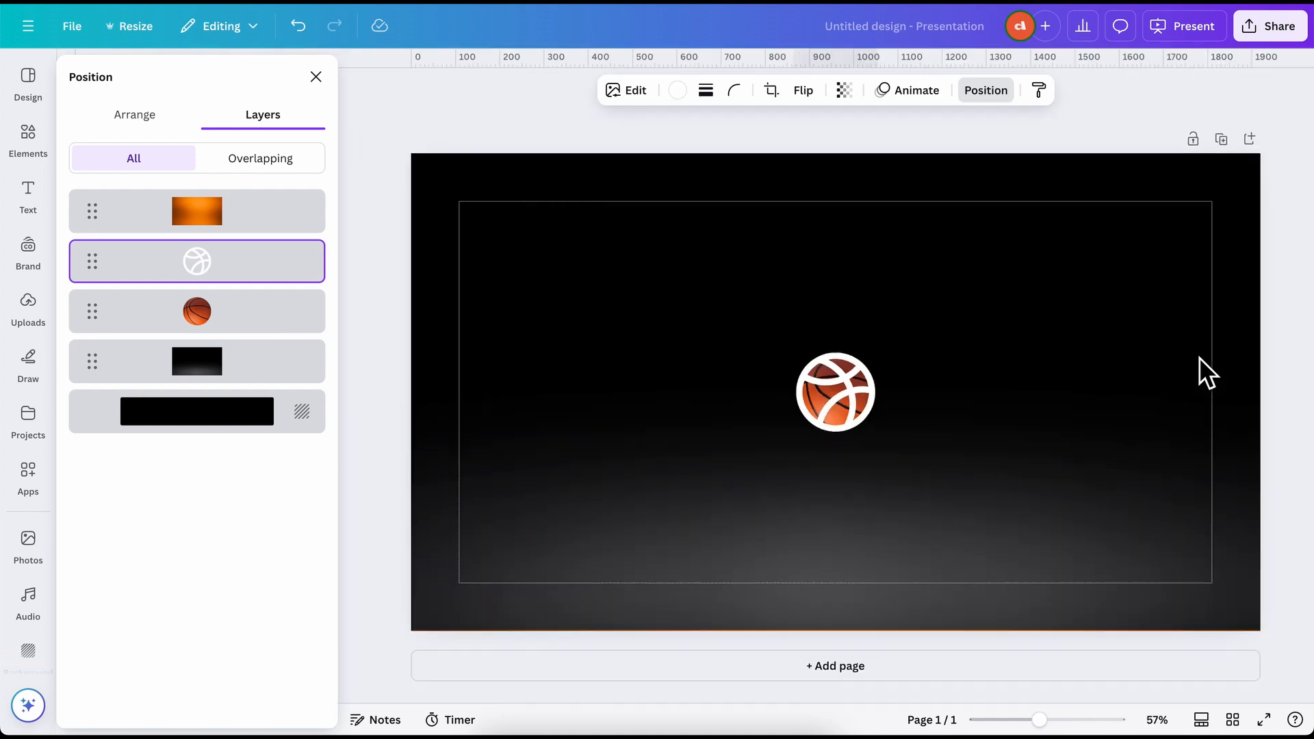
pyautogui.press('Escape')
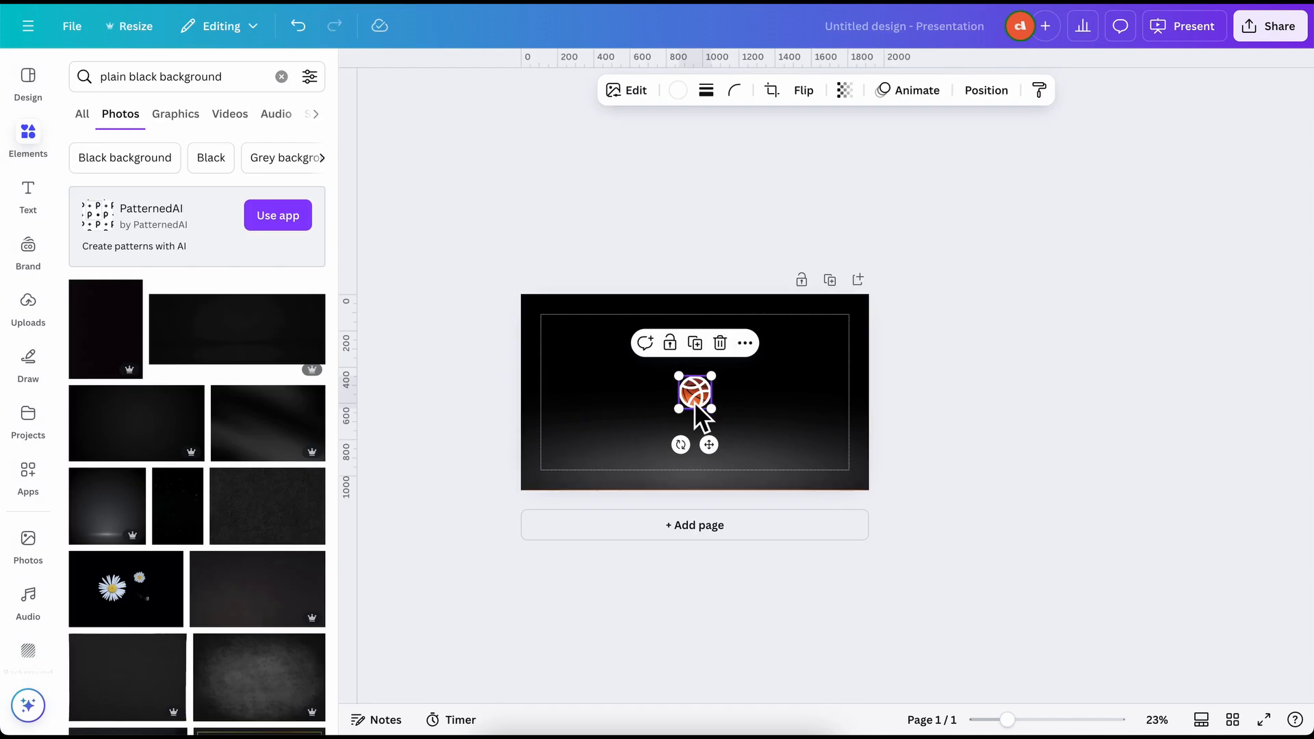
# Shrink the white Dribbble logo to a tiny dot at the centre of the basketball, undoing an off-centre attempt
pyautogui.moveTo(698, 413); pyautogui.dragTo(694, 401)
pyautogui.scroll(10, 694, 401)
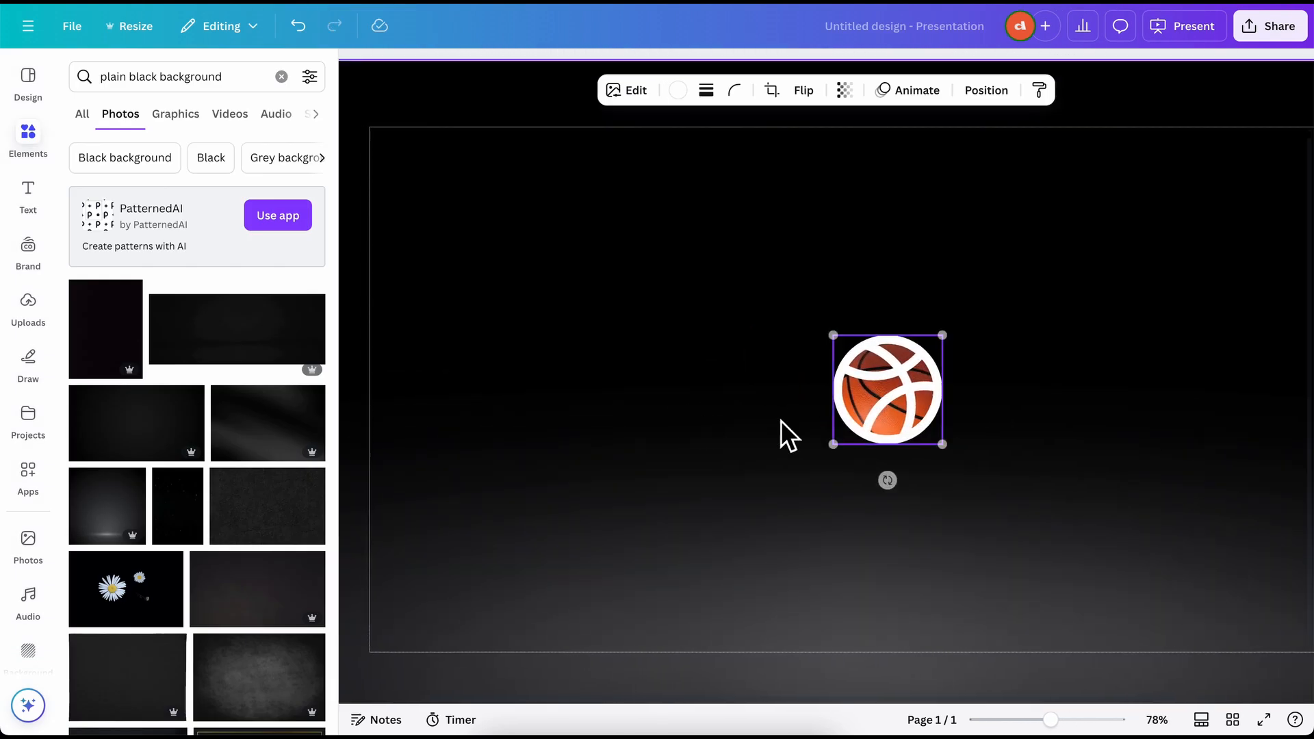
pyautogui.moveTo(891, 389); pyautogui.dragTo(939, 411)
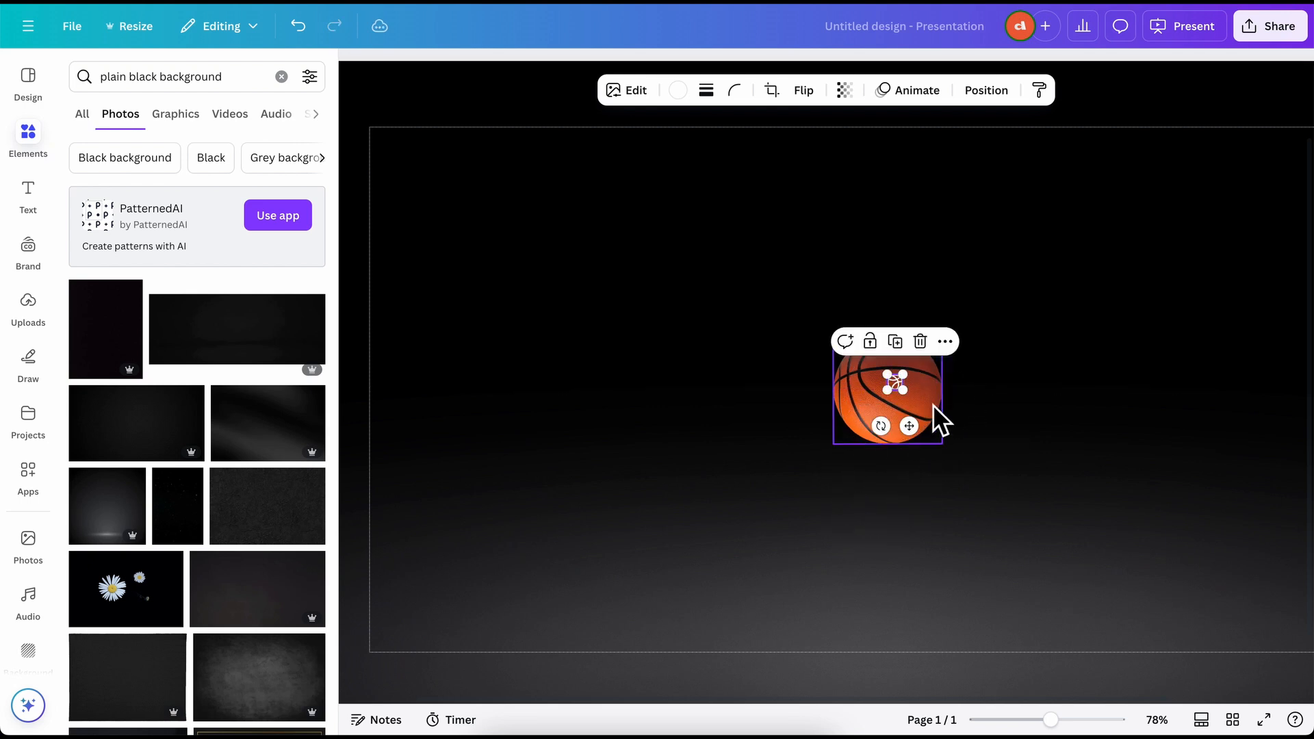
pyautogui.hotkey('ctrl', 'z')
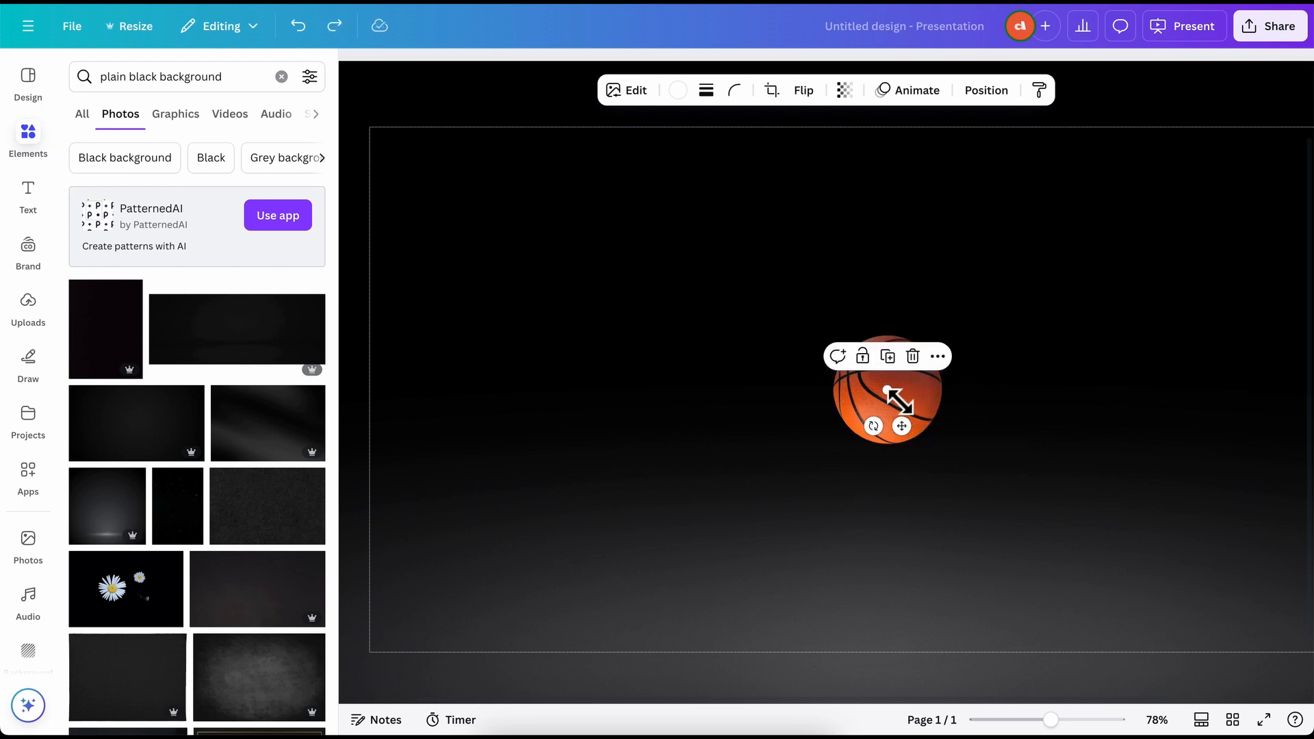
pyautogui.moveTo(903, 409)
pyautogui.mouseDown()
pyautogui.moveTo(972, 448)
pyautogui.moveTo(952, 449)
pyautogui.moveTo(893, 400)
pyautogui.mouseUp()
pyautogui.scroll(1, 892, 400)
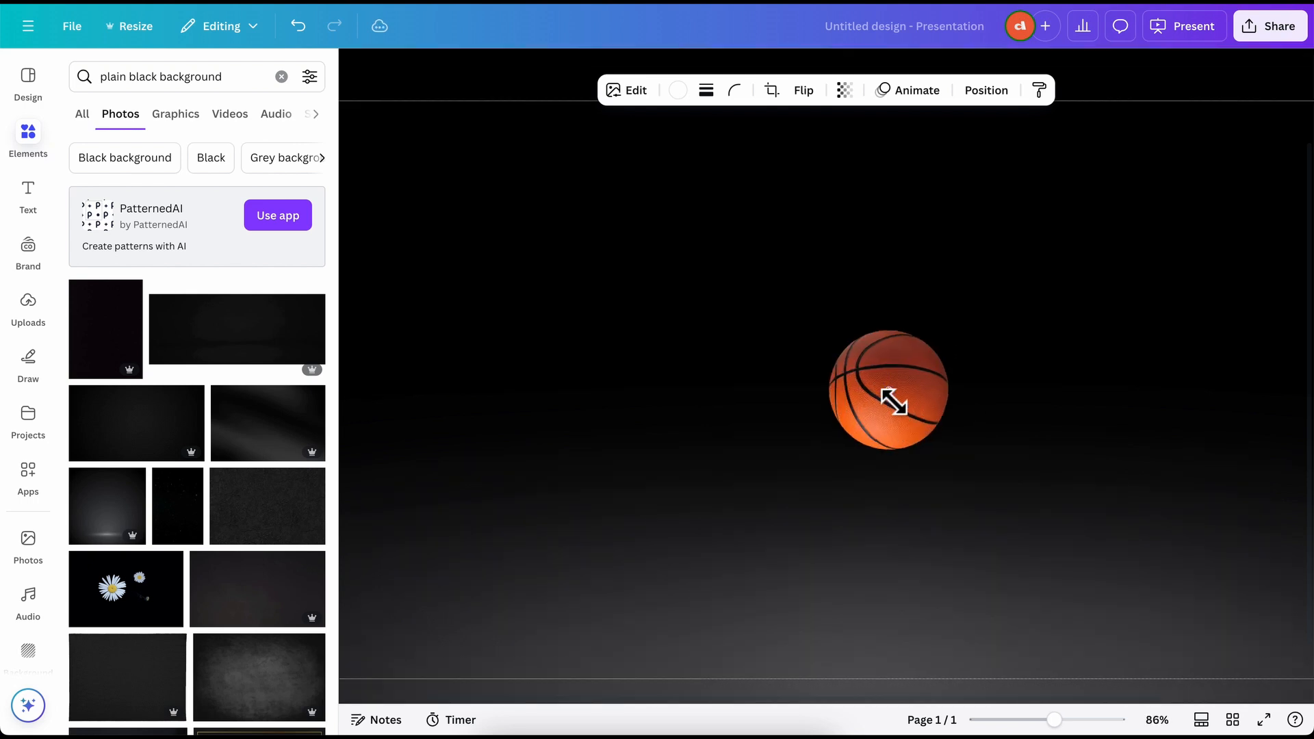
# Shrink the tiny white Dribbble logo to about 1.6 px wide at the centre of the basketball
pyautogui.scroll(10, 812, 452)
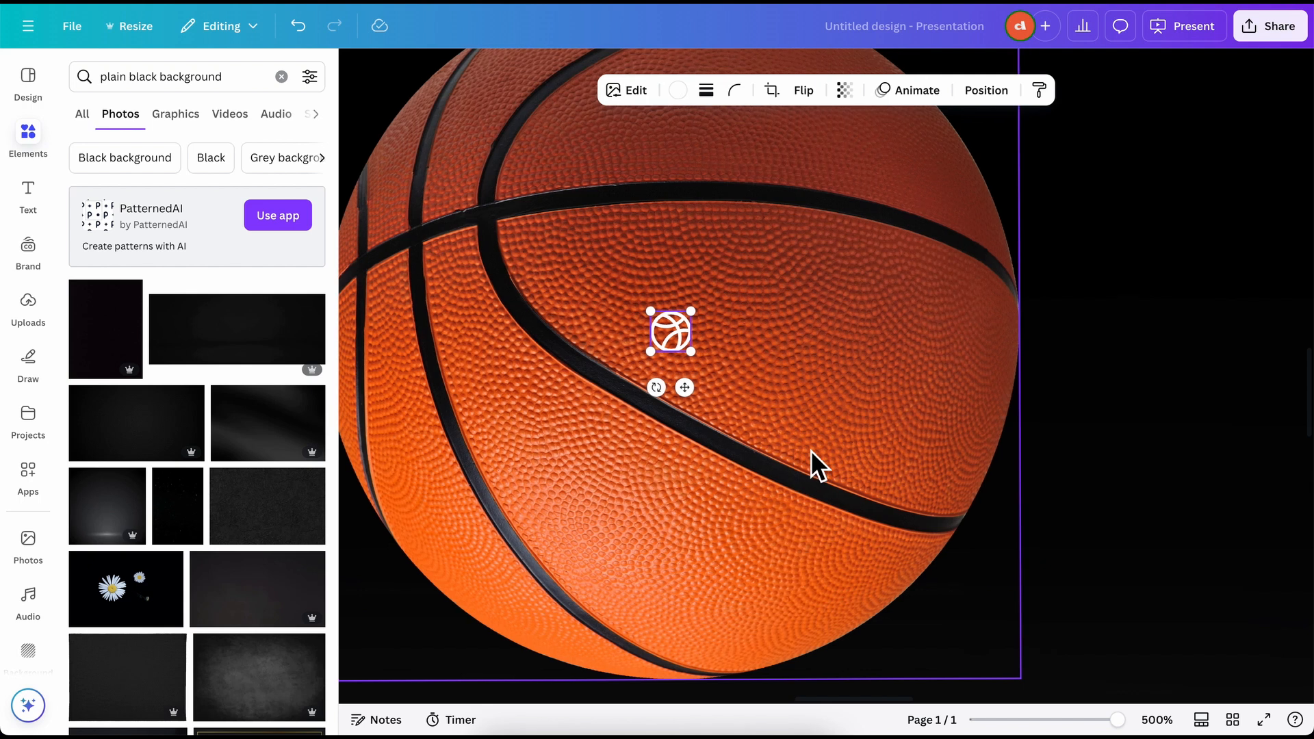
pyautogui.scroll(1, 811, 450)
pyautogui.moveTo(695, 376); pyautogui.dragTo(676, 351)
pyautogui.scroll(-3, 750, 376)
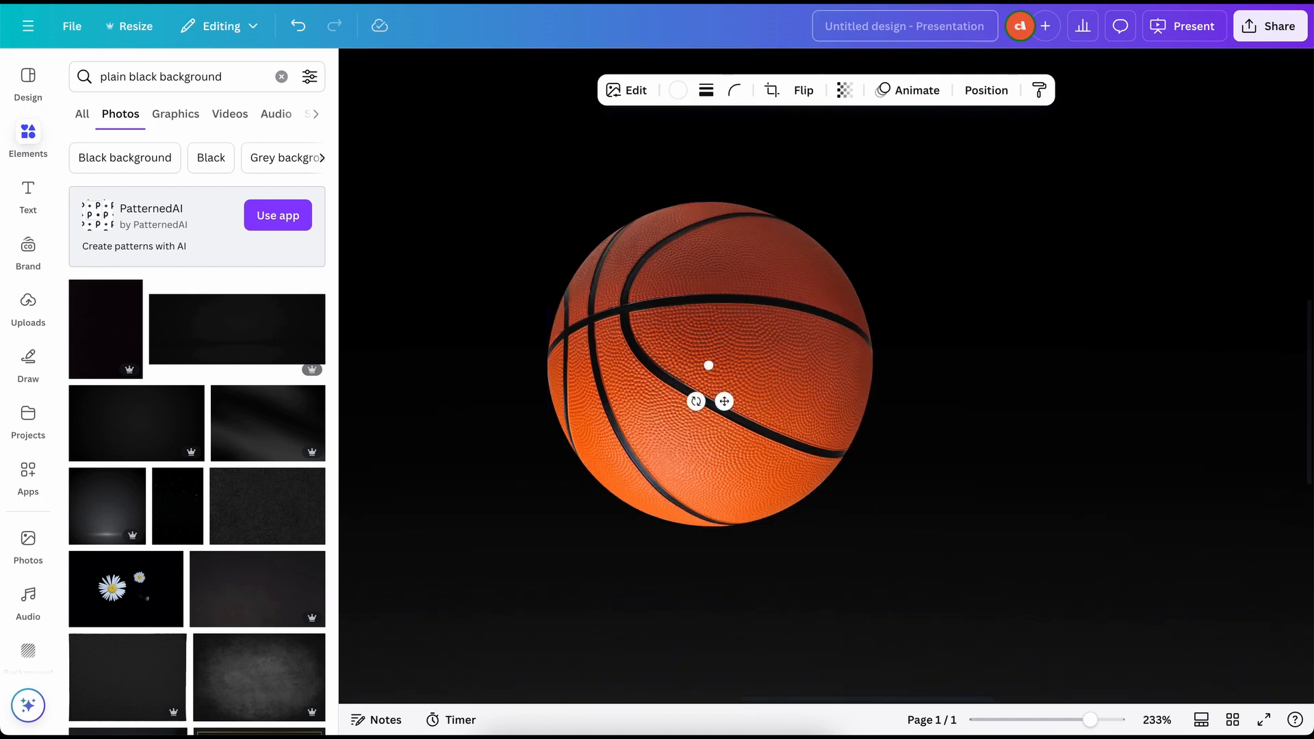
pyautogui.moveTo(1090, 720); pyautogui.dragTo(1141, 722)
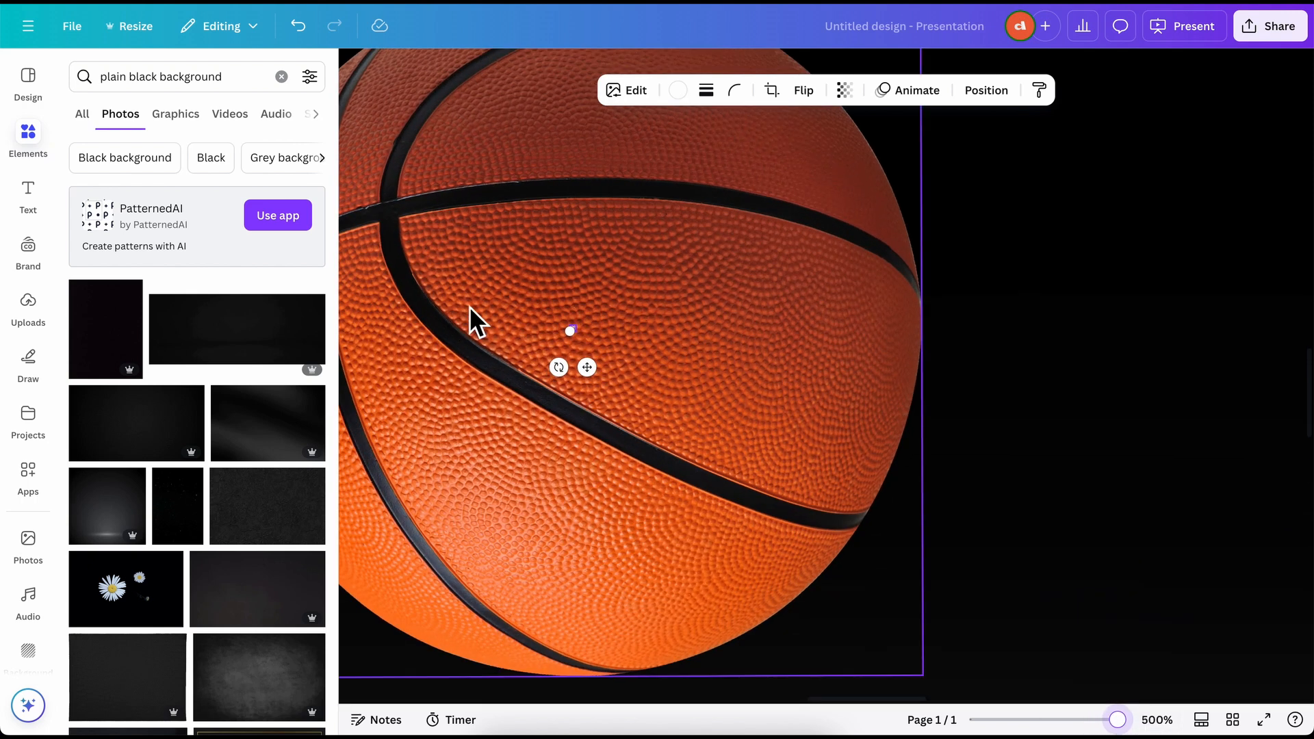
pyautogui.moveTo(583, 346)
pyautogui.mouseDown()
pyautogui.moveTo(593, 359)
pyautogui.moveTo(595, 339)
pyautogui.mouseUp()
# Check the tiny logo's alignment to the page in its arrangement settings and deselect it
pyautogui.click(991, 87)
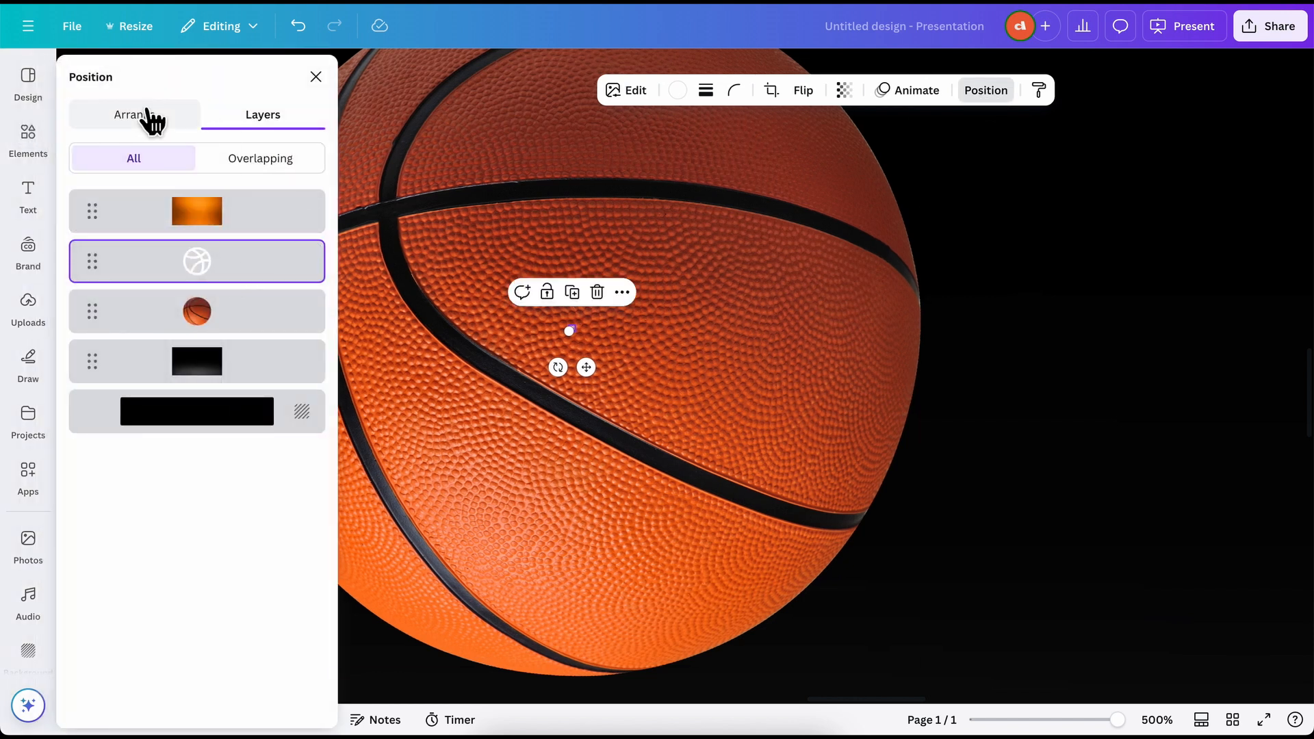
pyautogui.click(145, 114)
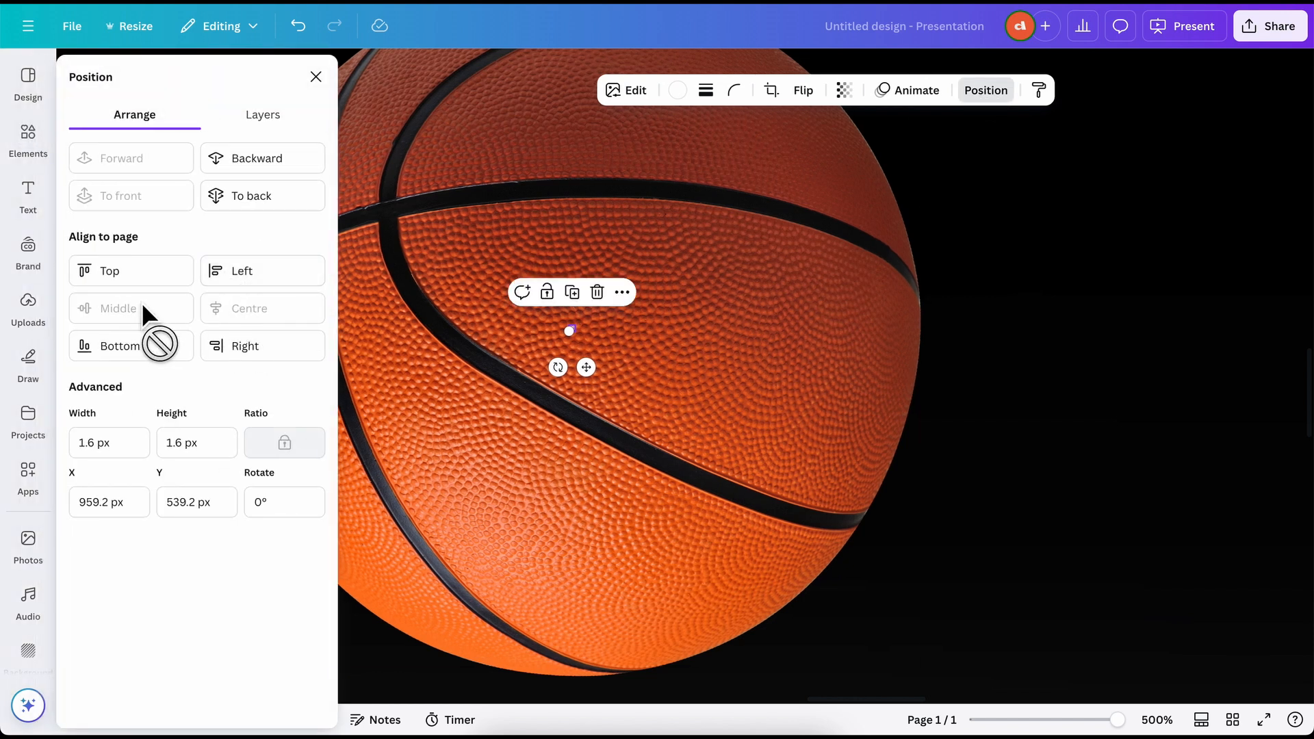
pyautogui.scroll(-3, 701, 396)
pyautogui.scroll(-6, 701, 397)
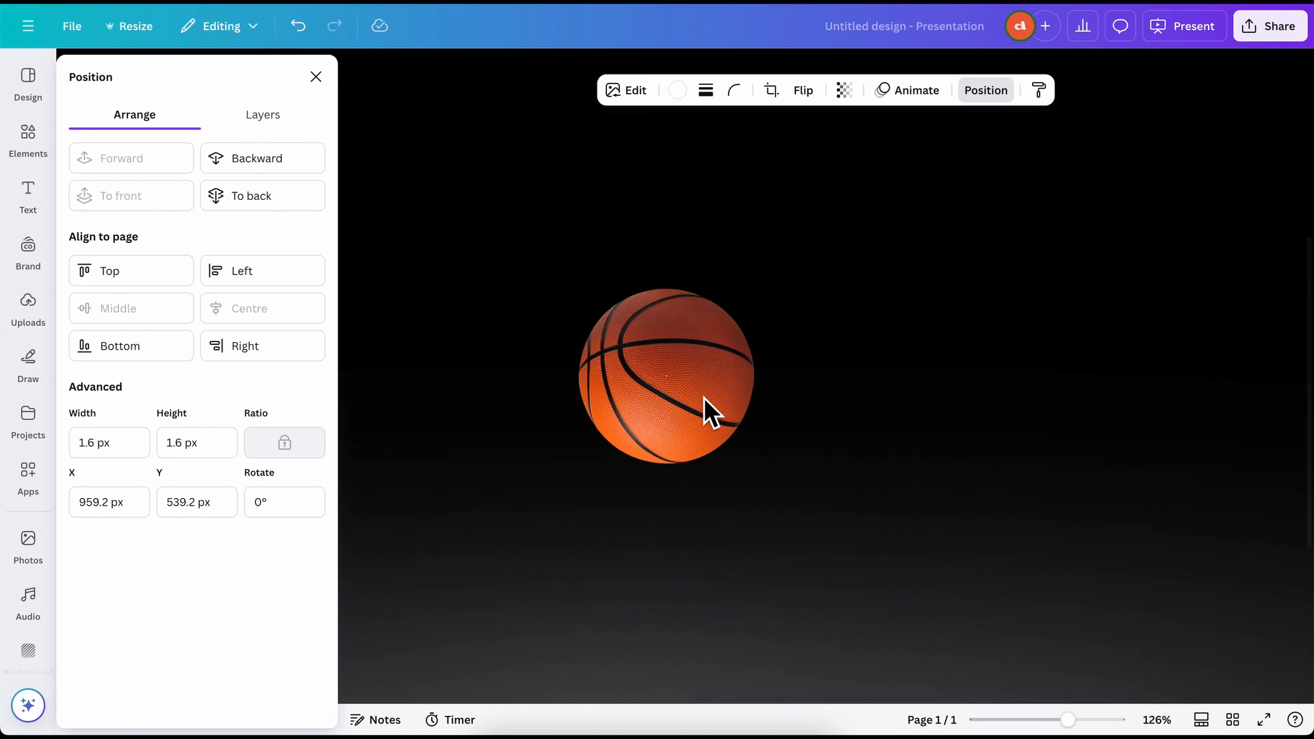
pyautogui.scroll(-5, 704, 398)
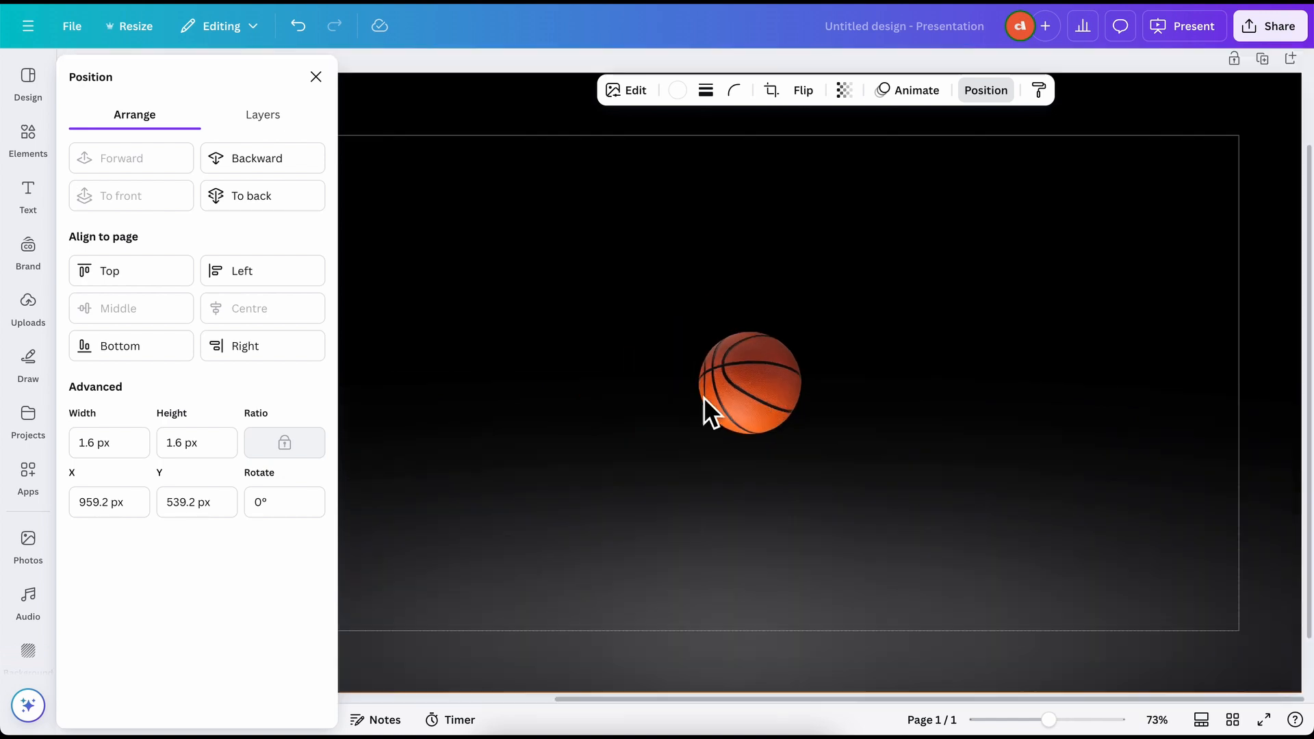
pyautogui.click(315, 76)
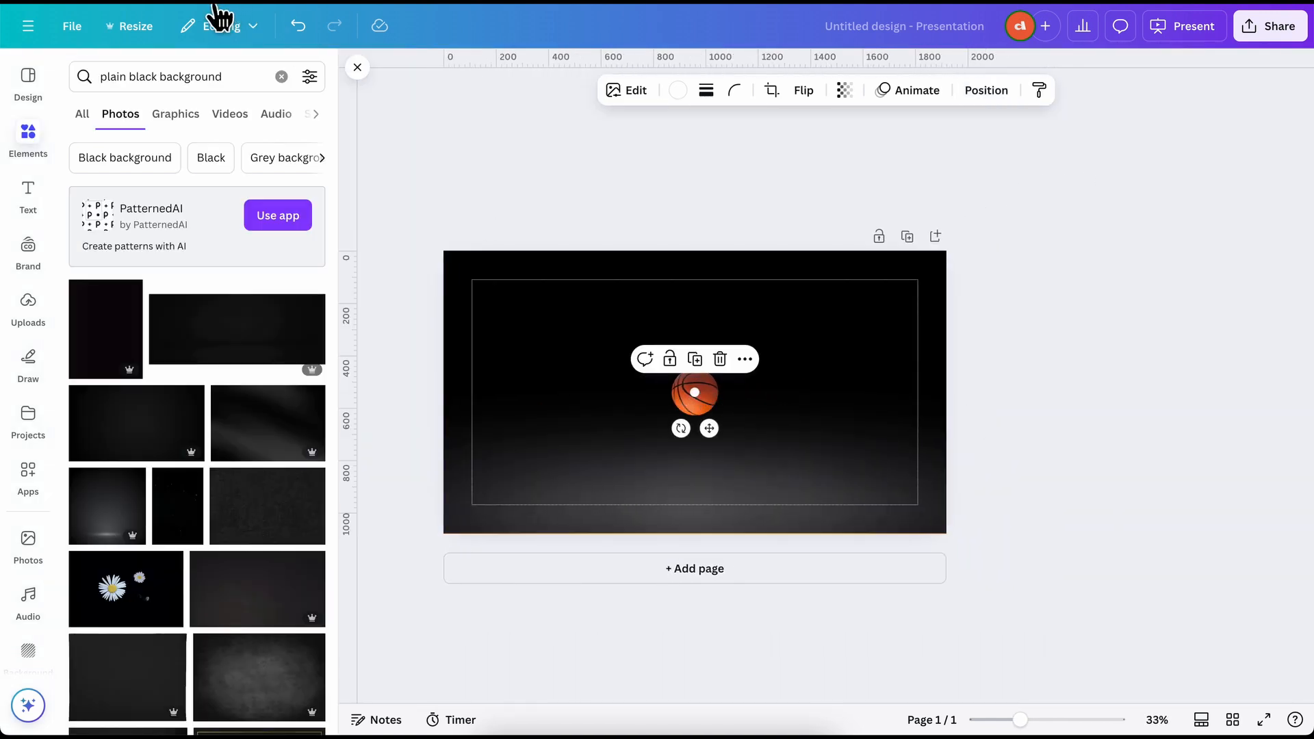
pyautogui.click(524, 160)
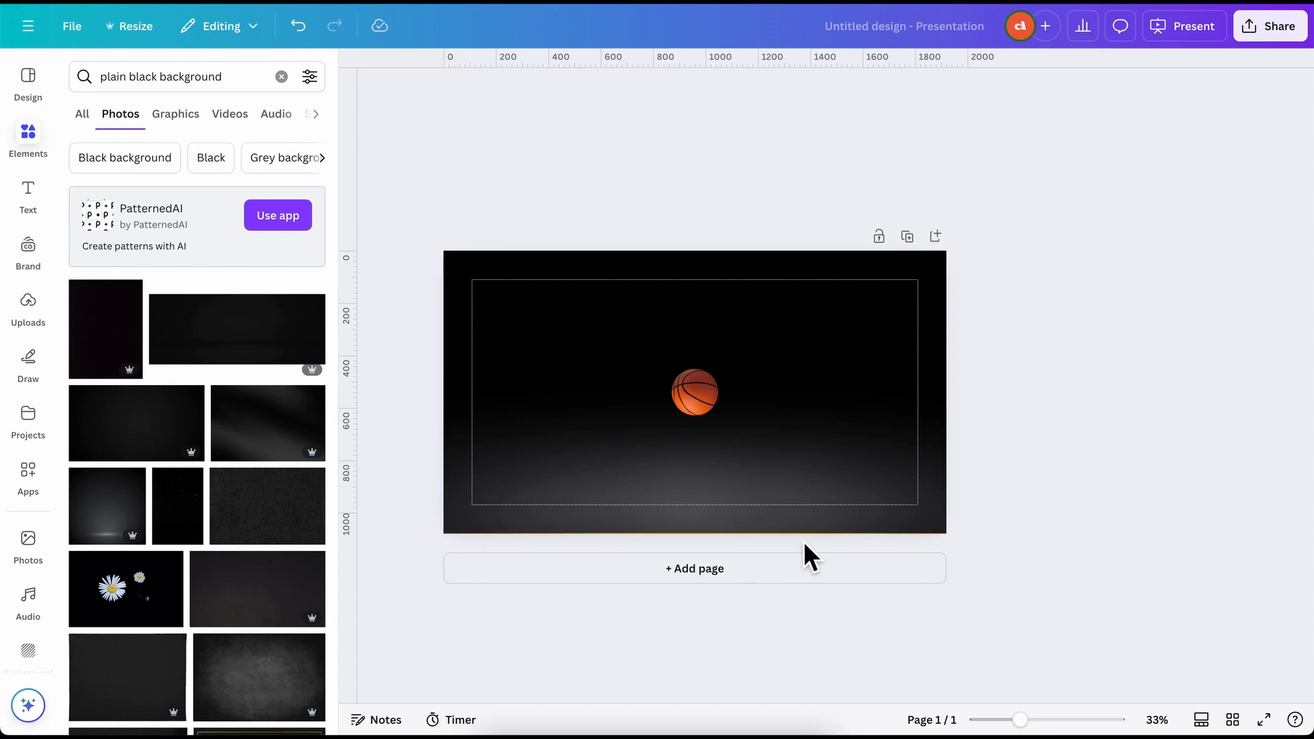
# Duplicate the basketball page to create page 2
pyautogui.click(907, 236)
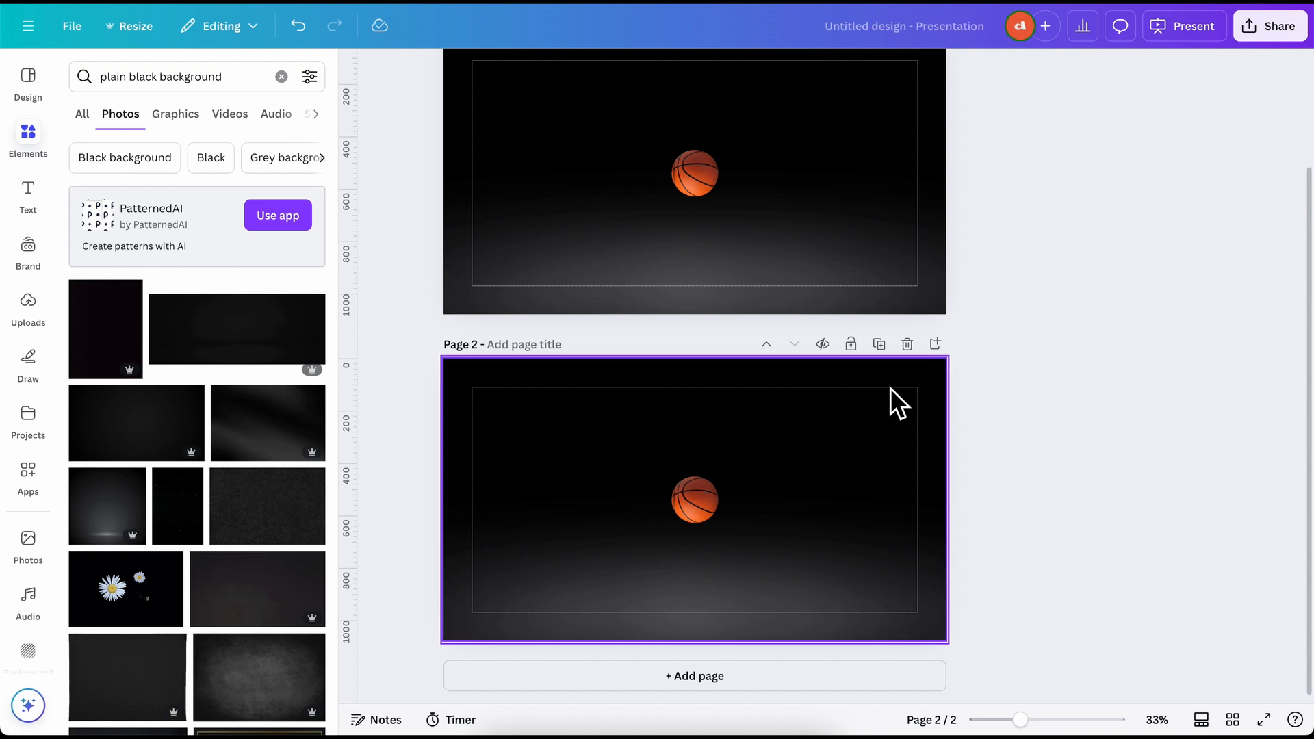
pyautogui.scroll(10, 701, 508)
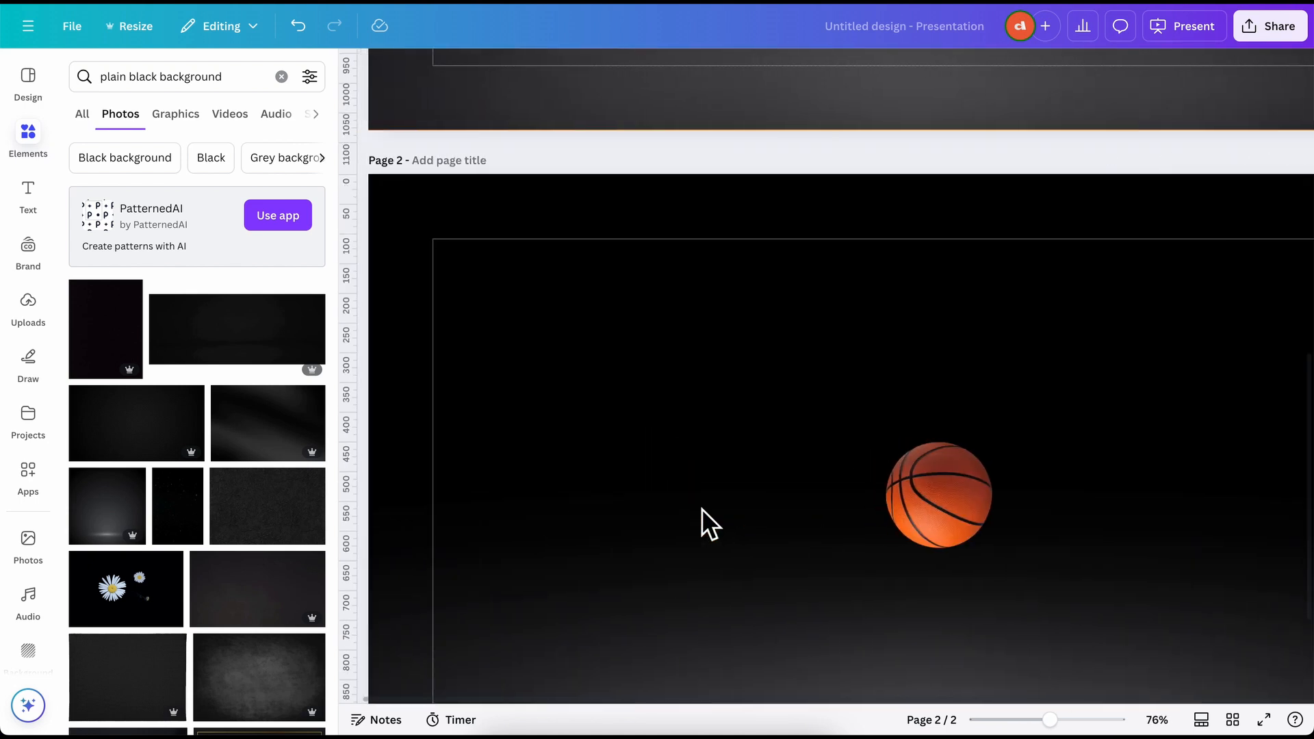
pyautogui.hscroll(5, 1198, 520)
pyautogui.scroll(-1, 1197, 520)
pyautogui.scroll(-5, 1198, 520)
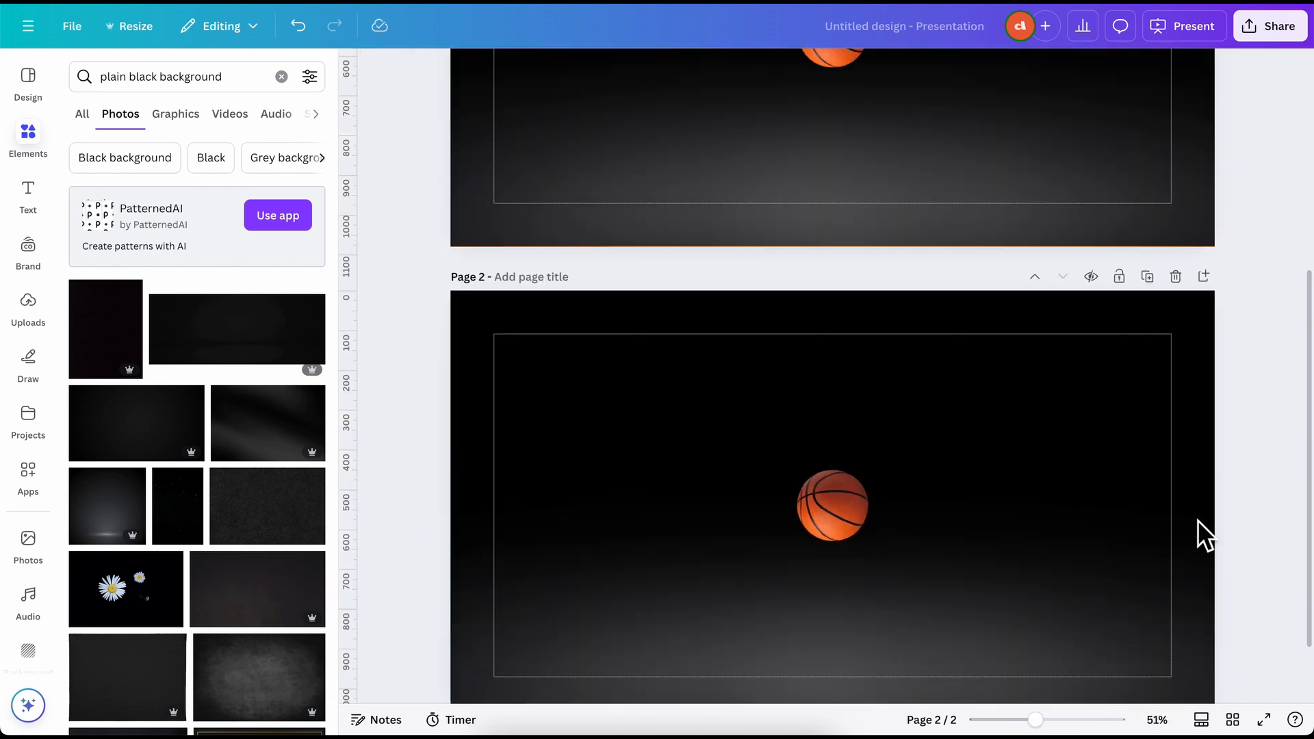
pyautogui.scroll(-4, 893, 478)
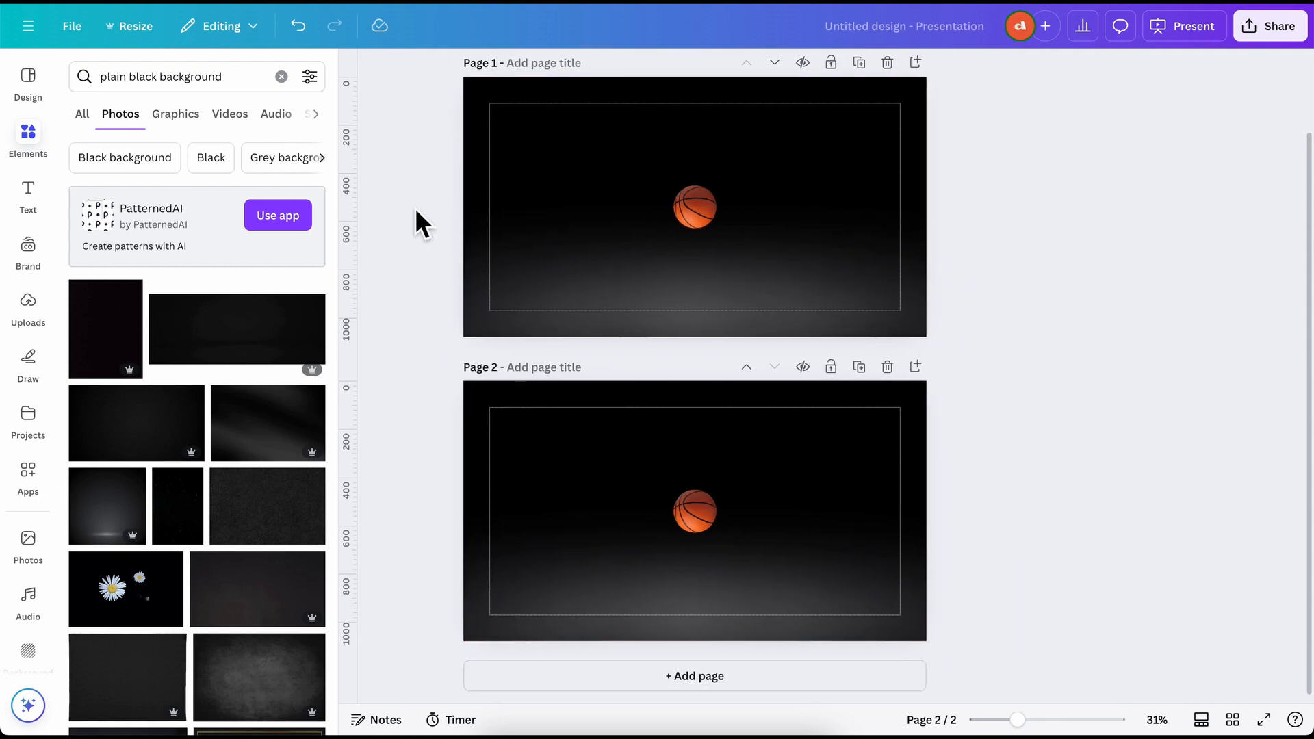
# Convert this design itself, with all its pages, to the Video (1080p) format at 1920 × 1080 px
pyautogui.click(127, 27)
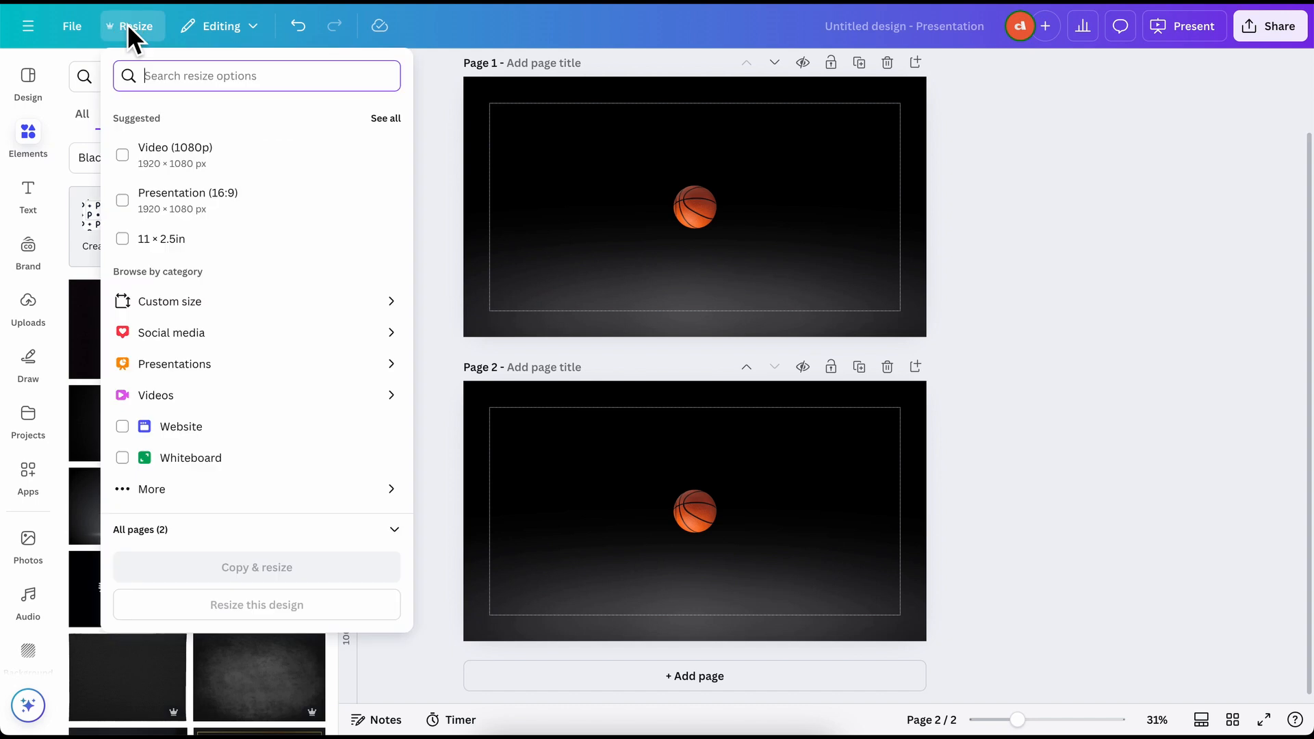
pyautogui.click(217, 167)
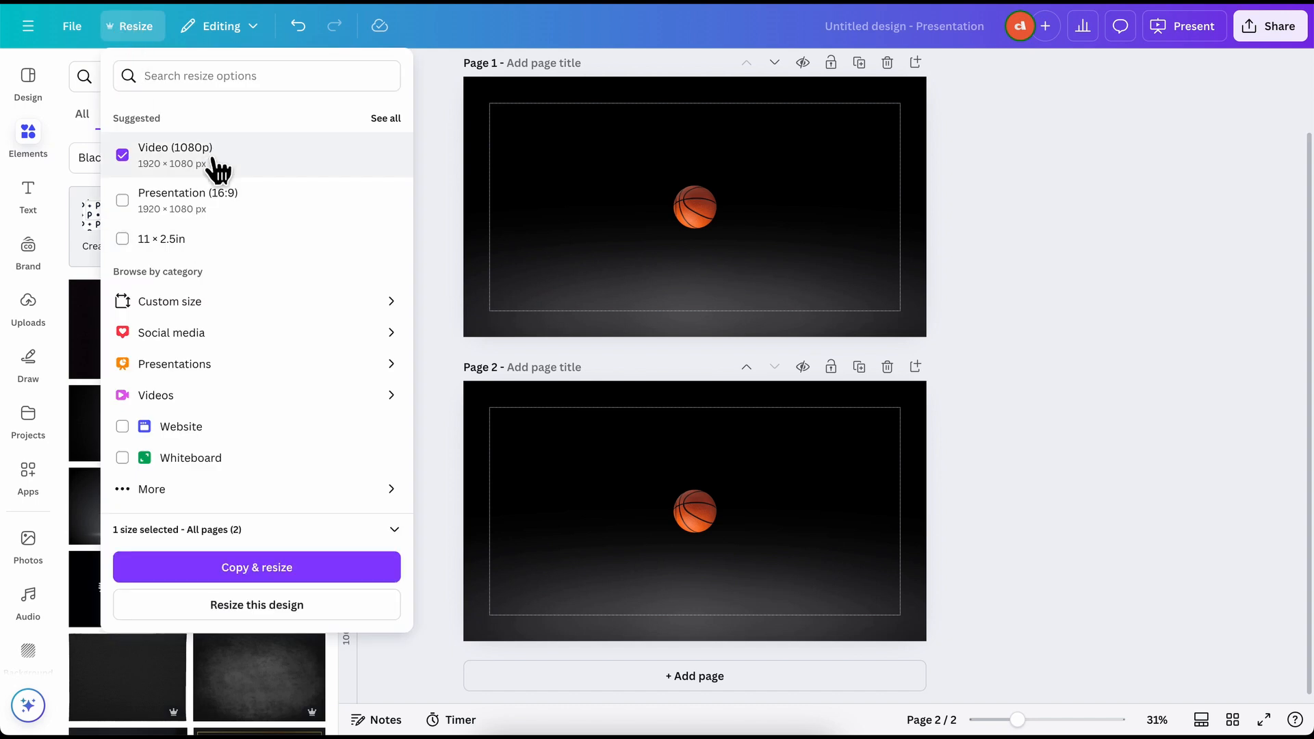
pyautogui.click(263, 611)
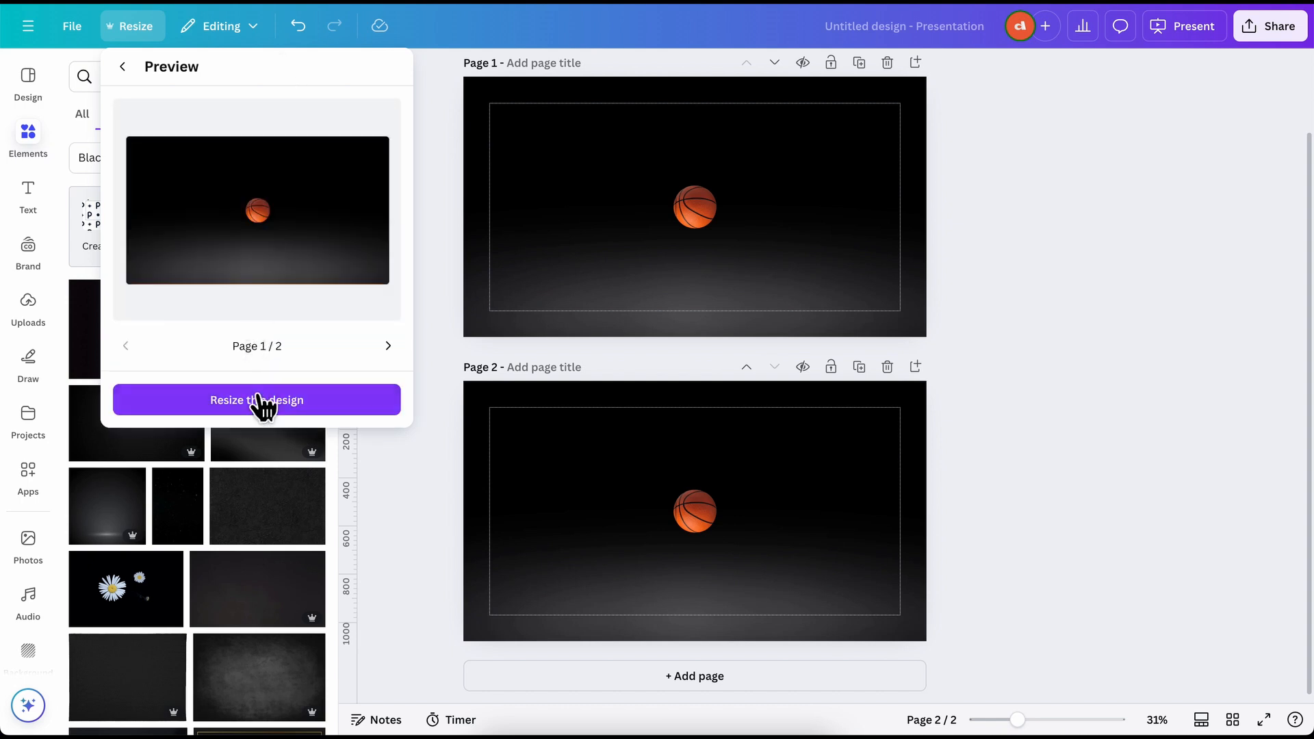
pyautogui.click(267, 404)
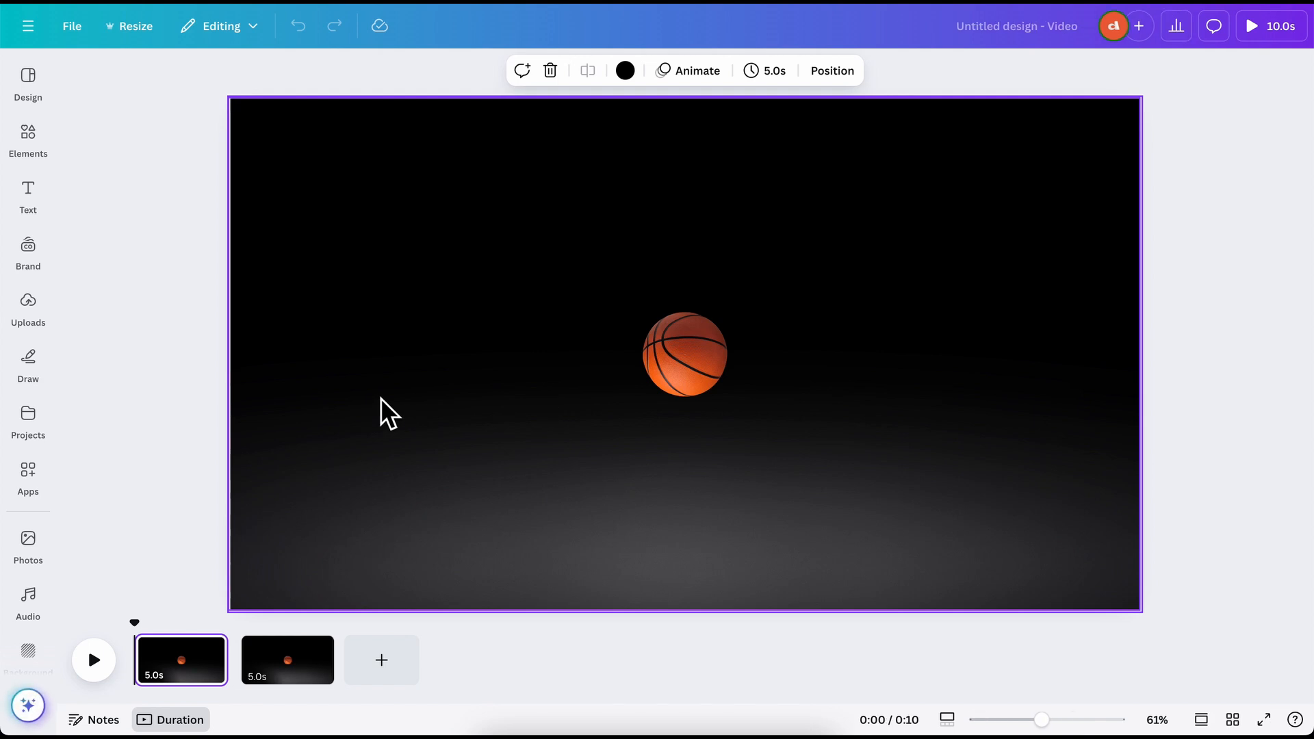
pyautogui.click(192, 308)
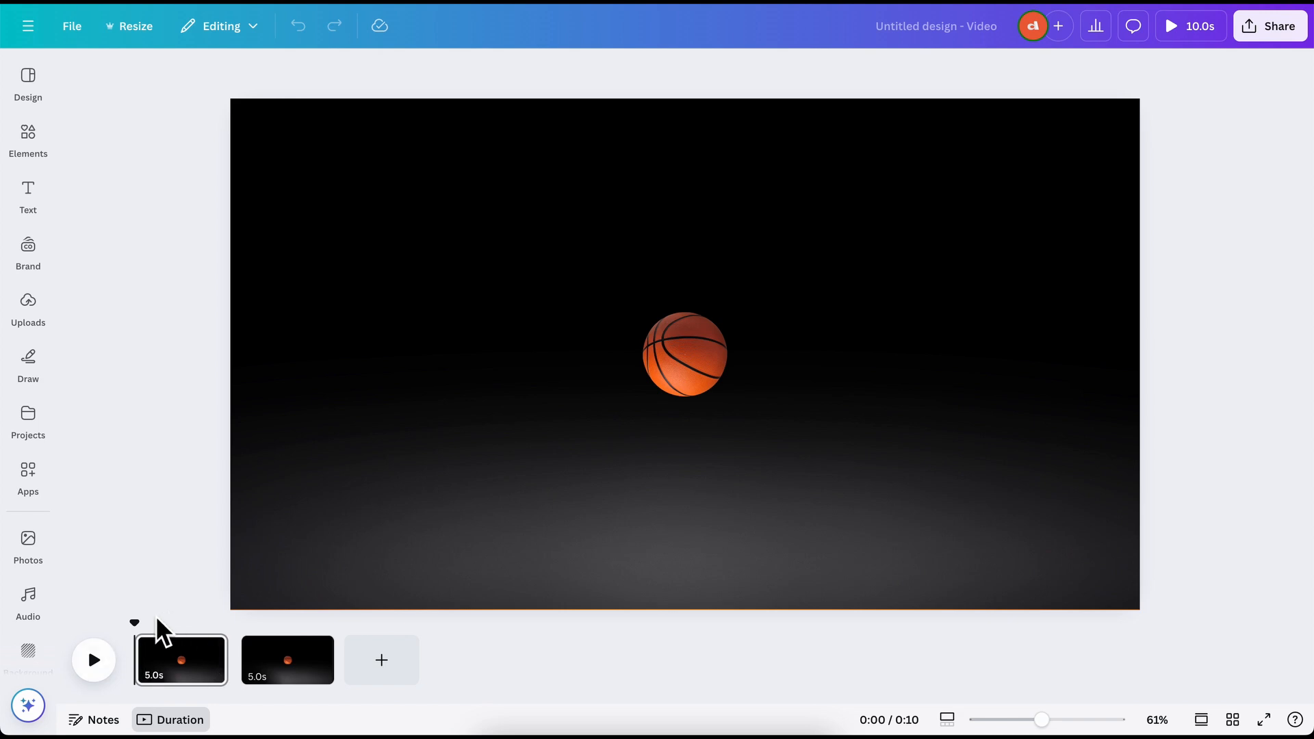
# Show the SUBSCRIBE NOW design's page timeline and compare it with the new video's timeline
pyautogui.moveTo(130, 622); pyautogui.dragTo(198, 614)
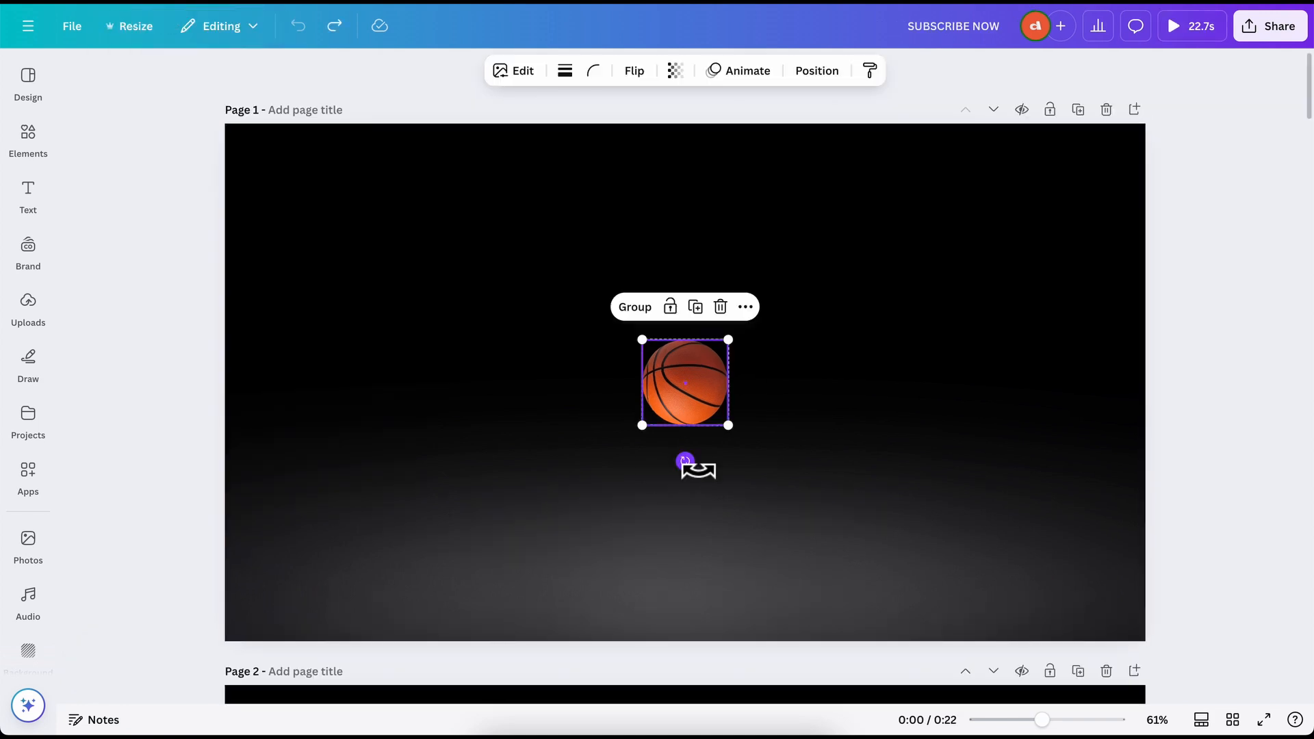
pyautogui.click(782, 513)
pyautogui.click(1262, 419)
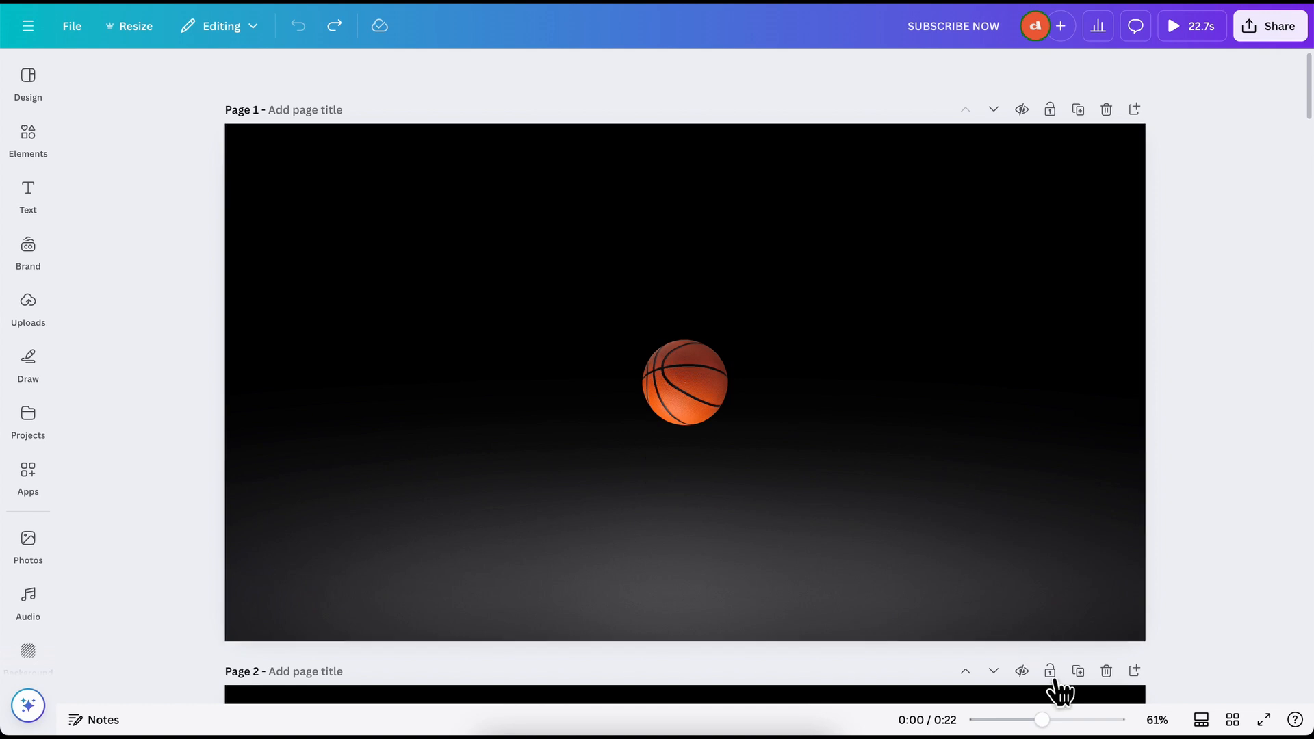
pyautogui.click(1200, 721)
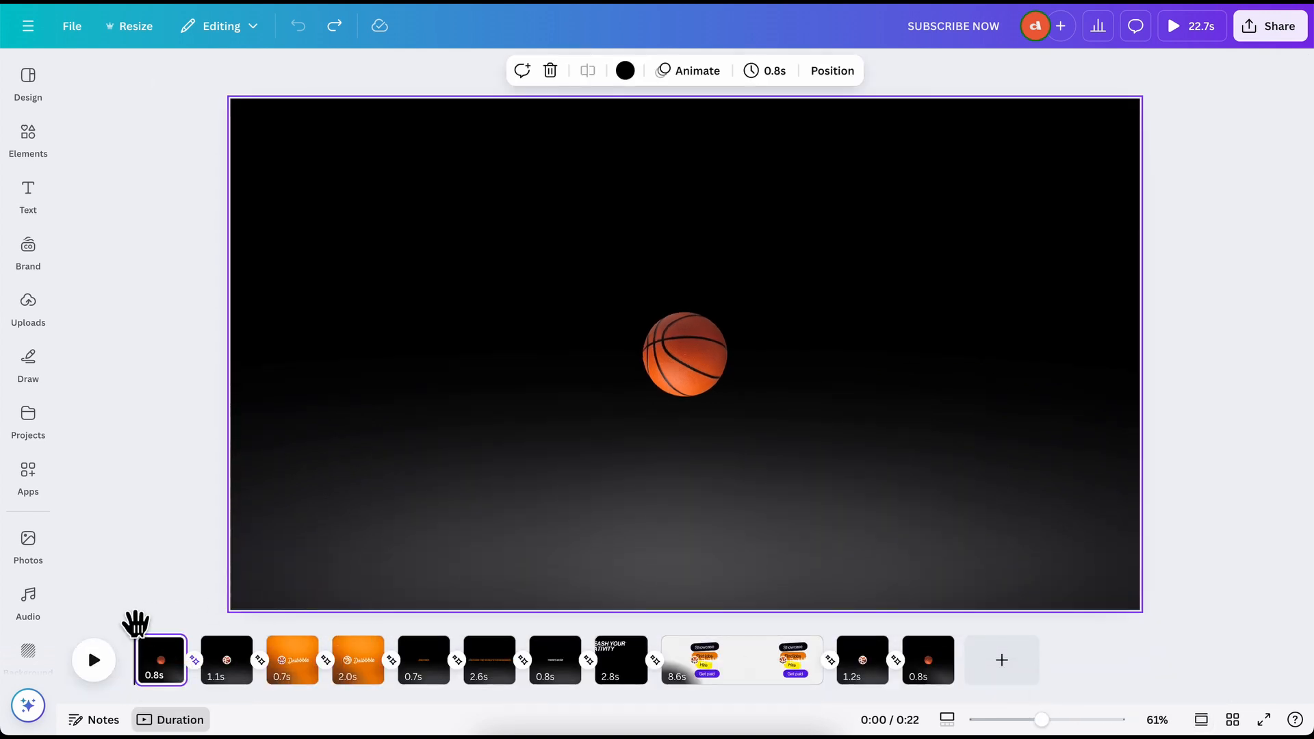
pyautogui.moveTo(135, 626)
pyautogui.mouseDown()
pyautogui.moveTo(214, 623)
pyautogui.moveTo(130, 615)
pyautogui.mouseUp()
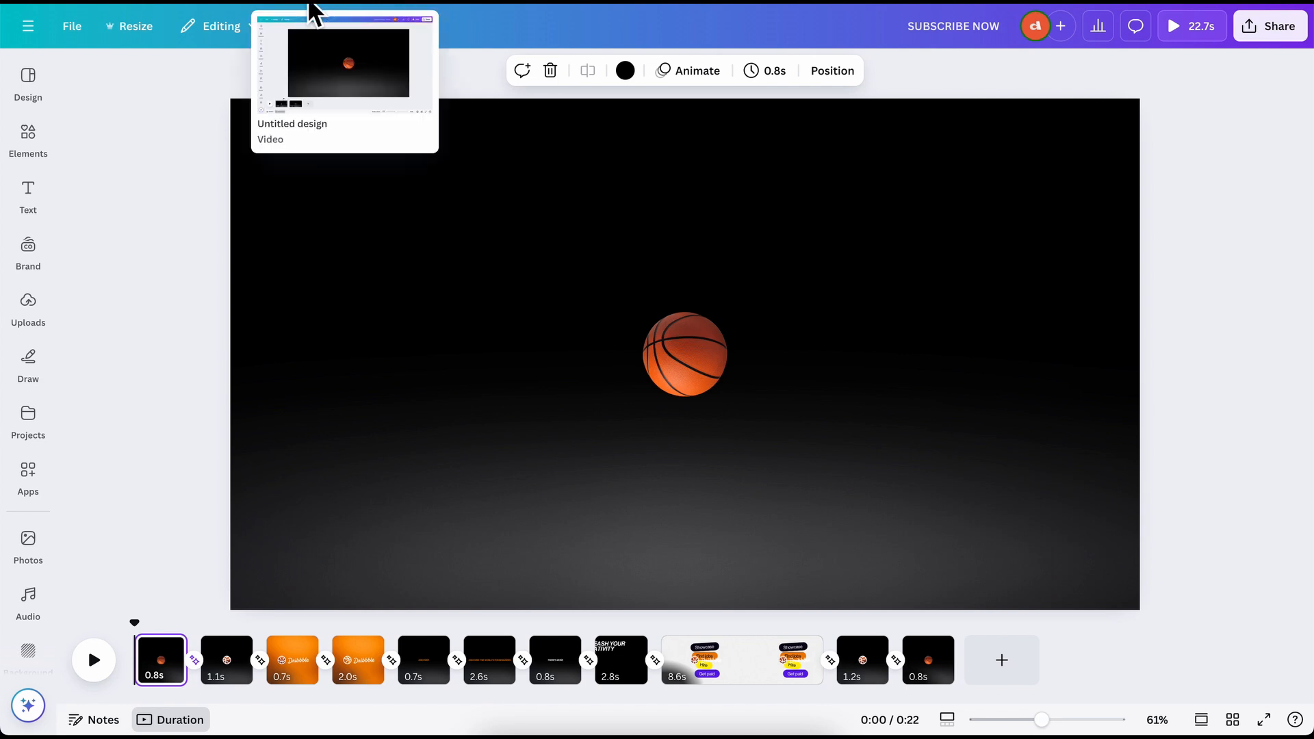
pyautogui.click(308, 4)
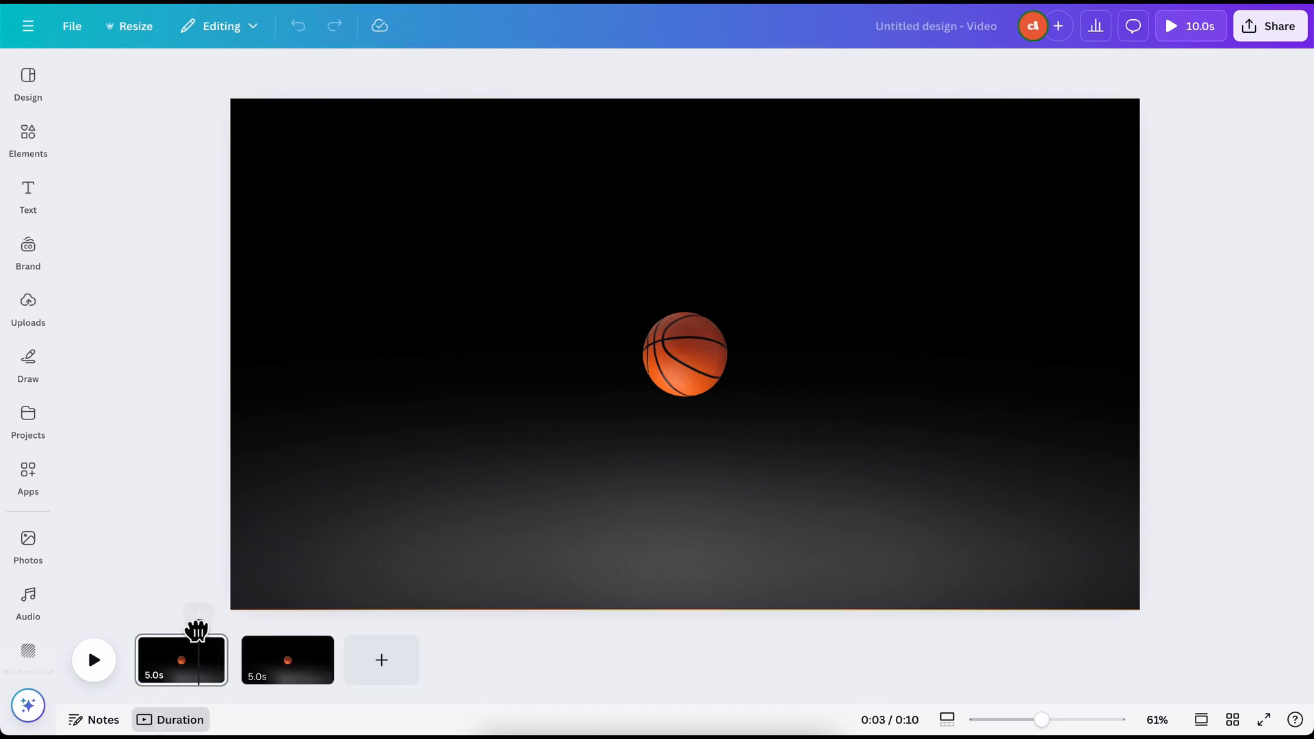
pyautogui.moveTo(197, 624); pyautogui.dragTo(172, 623)
# On page 2, select the tiny white Dribbble logo through the layers and enlarge it until it covers the basketball
pyautogui.click(199, 695)
pyautogui.click(268, 691)
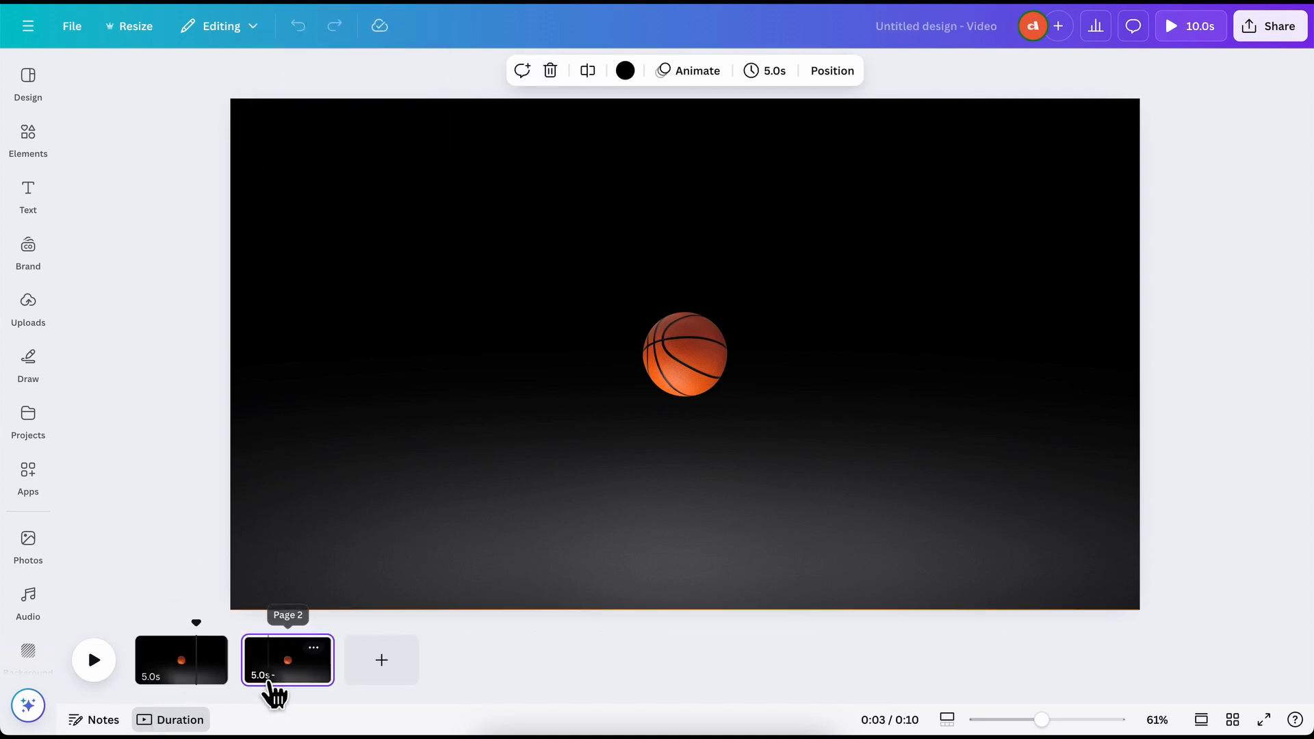
pyautogui.click(702, 376)
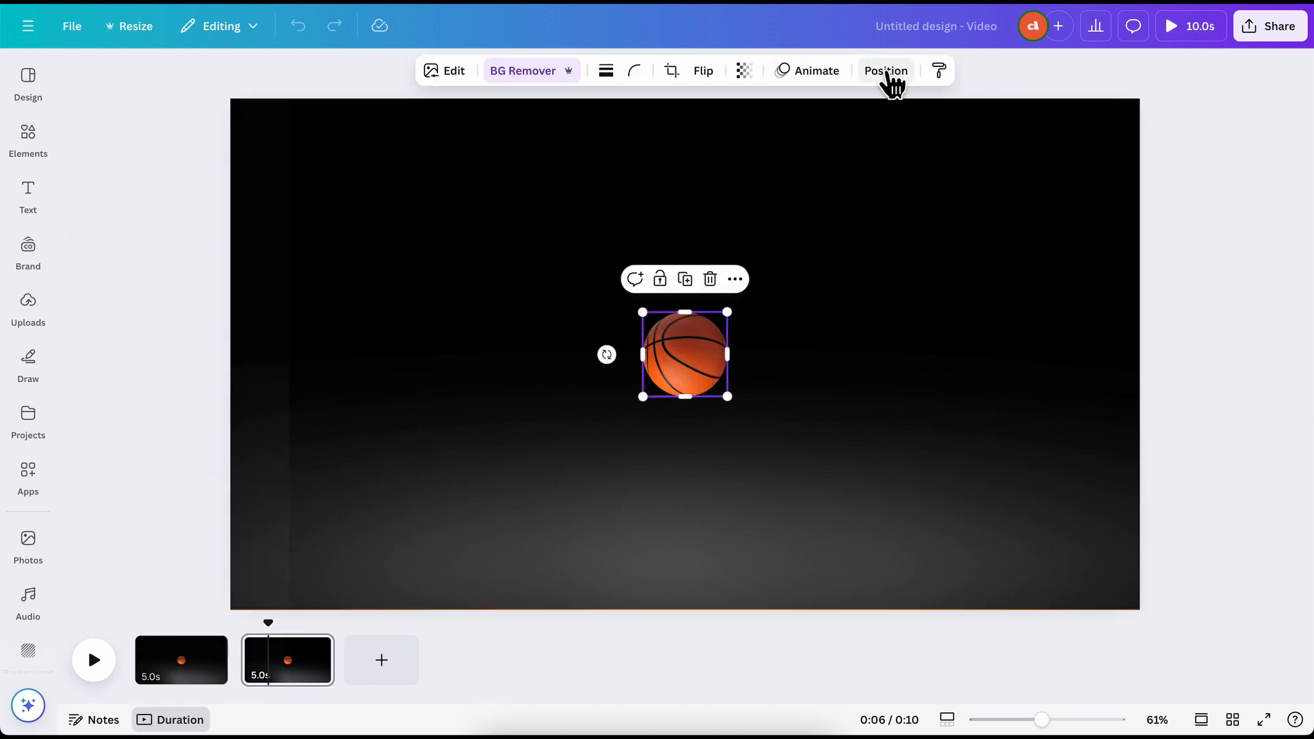
pyautogui.click(884, 74)
pyautogui.click(262, 116)
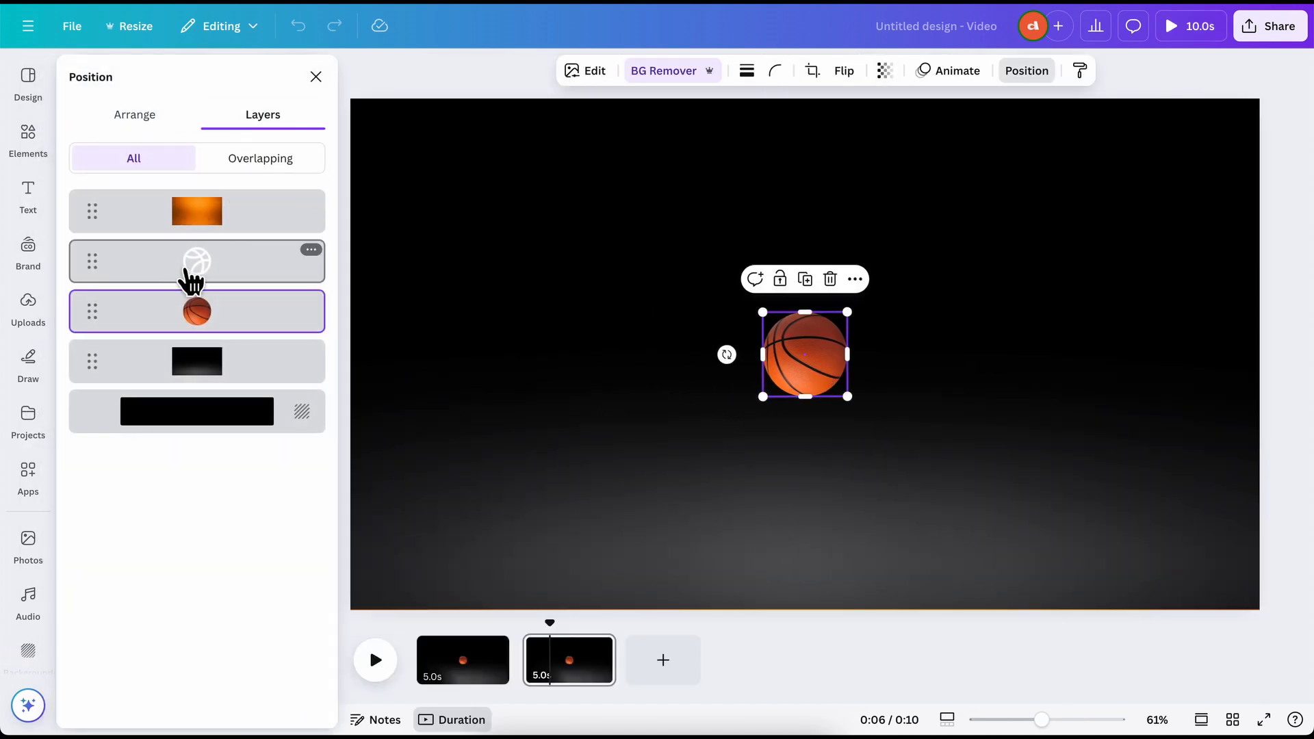
pyautogui.click(186, 277)
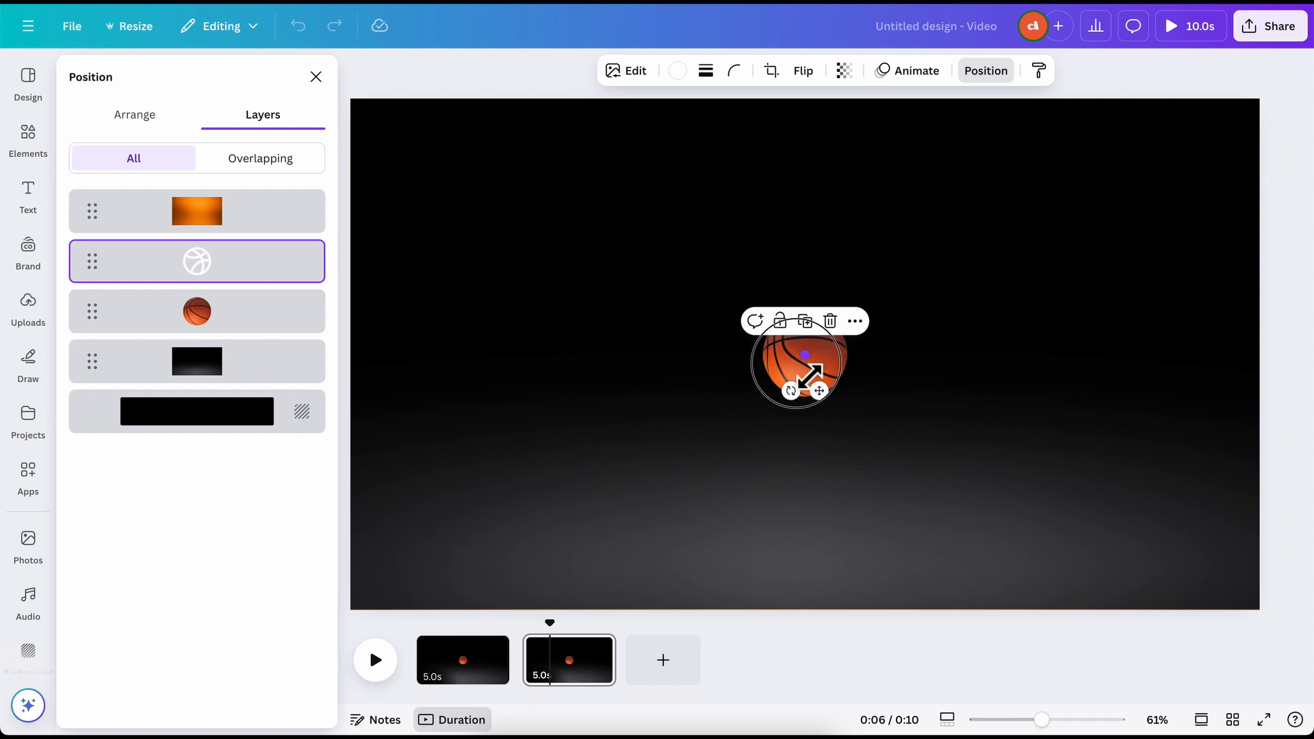
pyautogui.moveTo(814, 370); pyautogui.dragTo(760, 397)
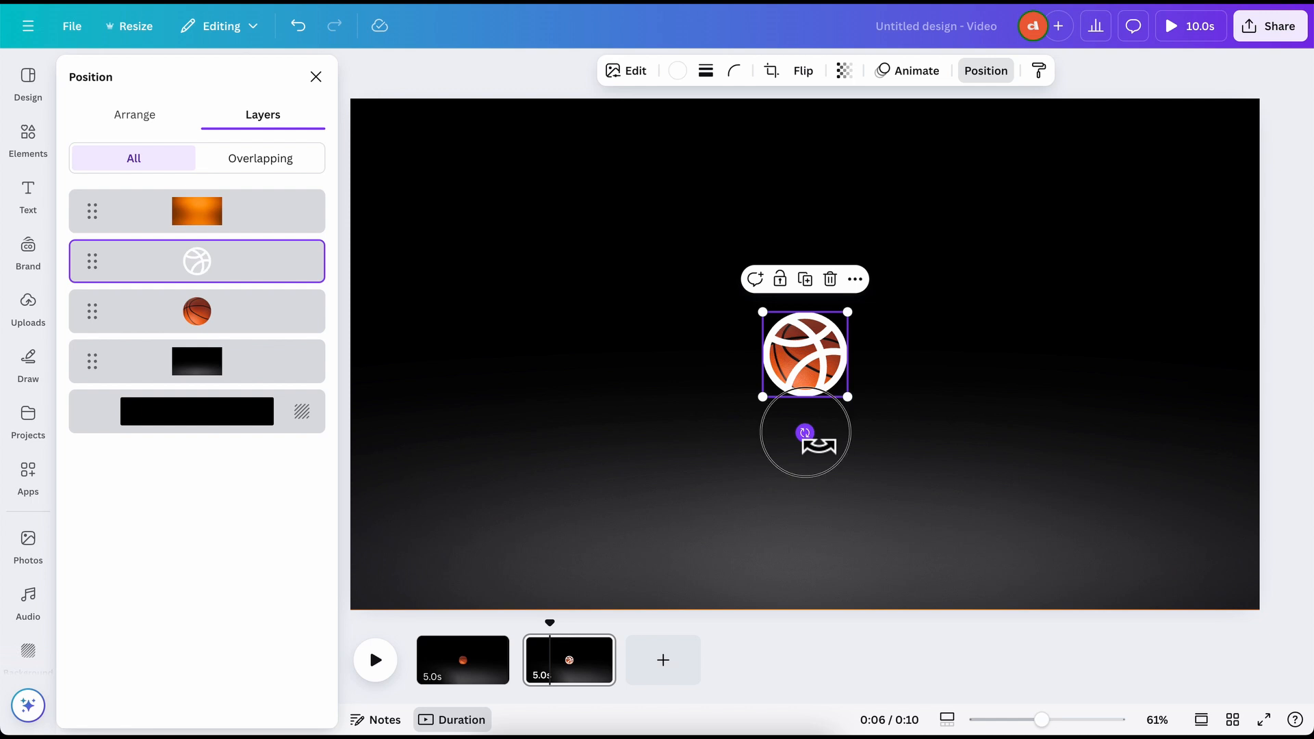
# Rotate the white Dribbble logo on page 2 and turn the basketball beneath it nearly upside down
pyautogui.moveTo(818, 445); pyautogui.dragTo(698, 395)
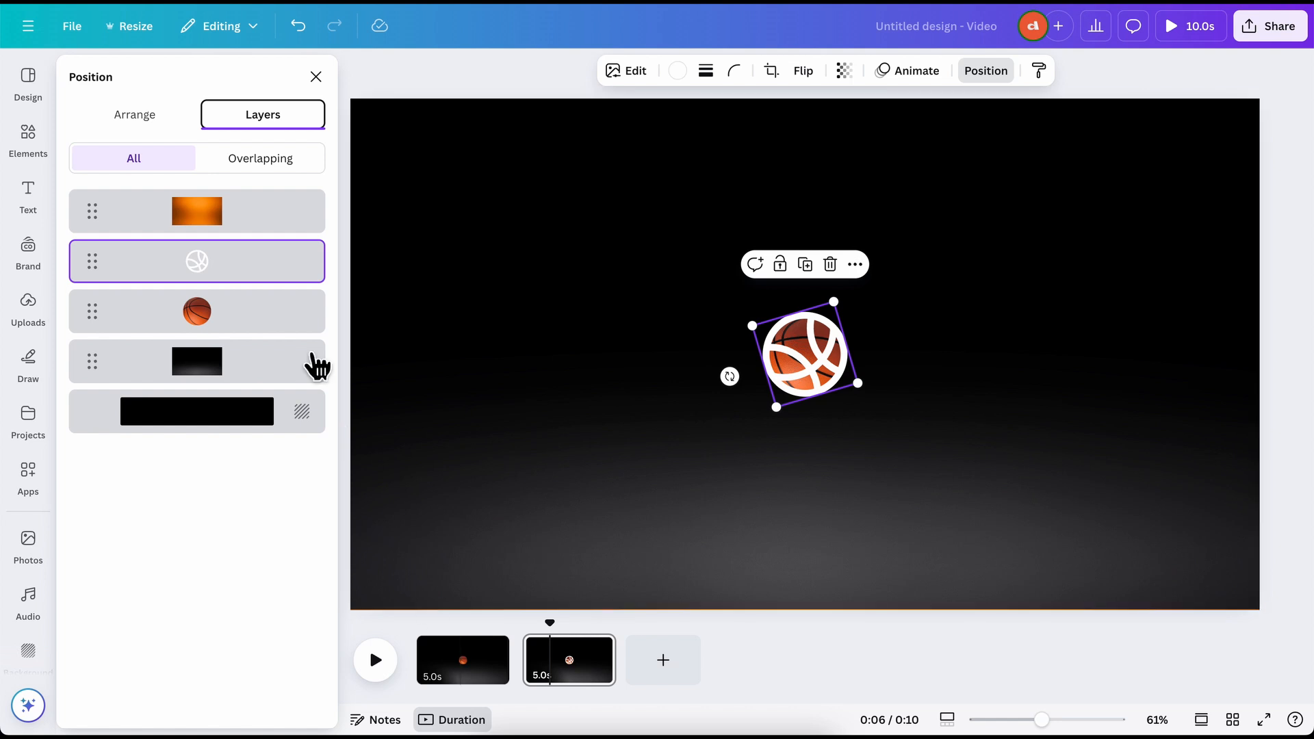
pyautogui.click(249, 315)
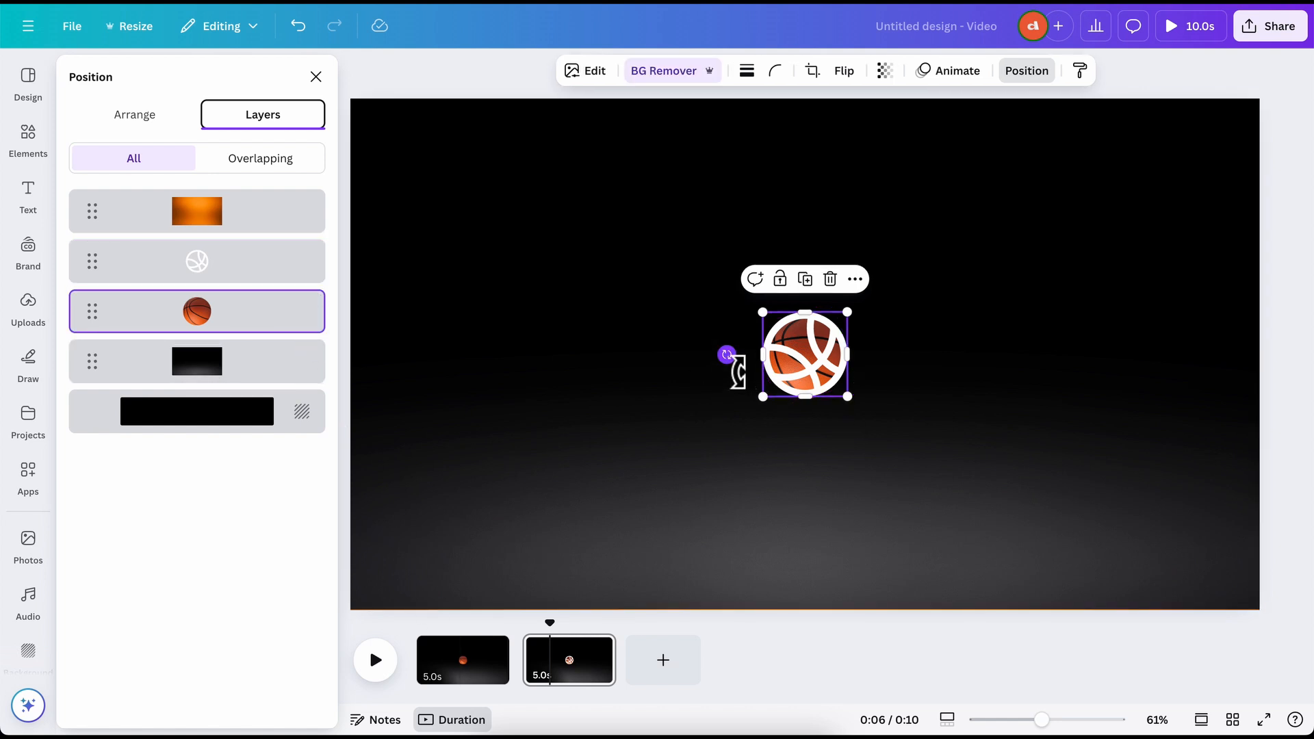
pyautogui.moveTo(725, 356); pyautogui.dragTo(871, 377)
pyautogui.click(547, 620)
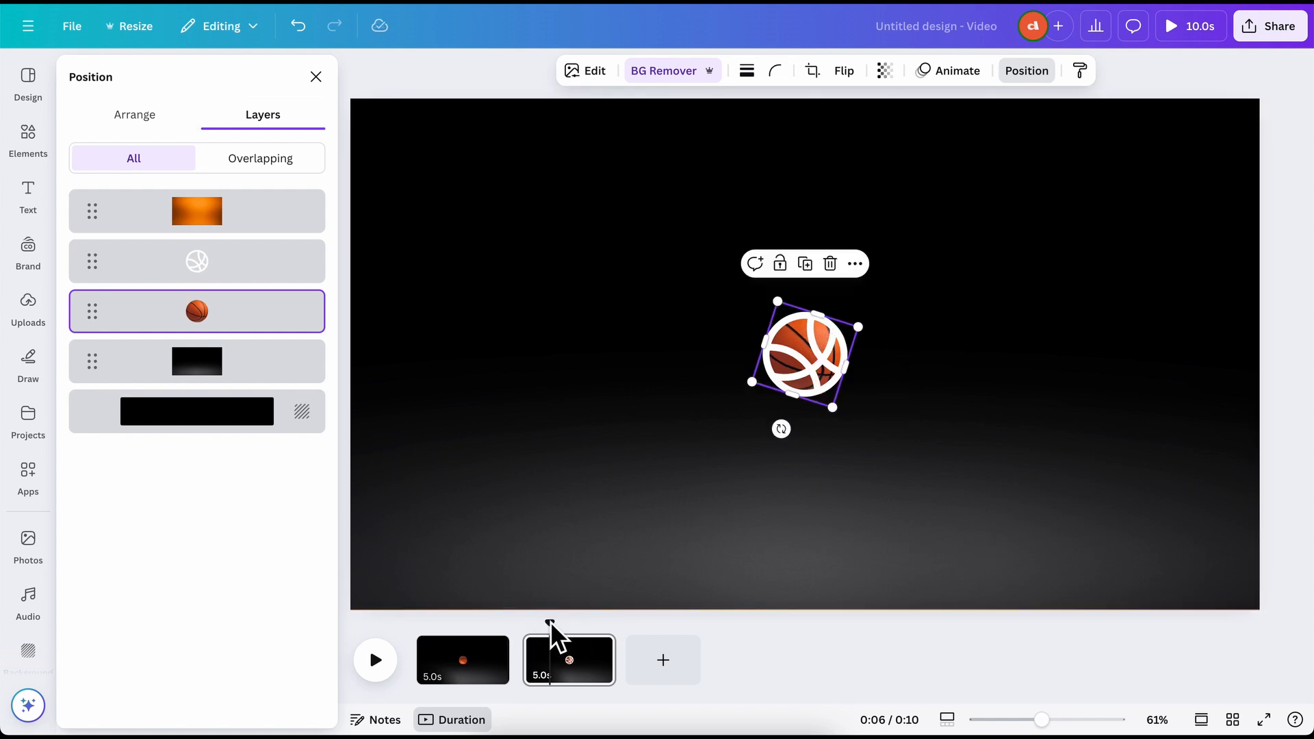
# Compare the two pages in the timeline and add a Match & Move transition between them
pyautogui.moveTo(267, 623); pyautogui.dragTo(176, 612)
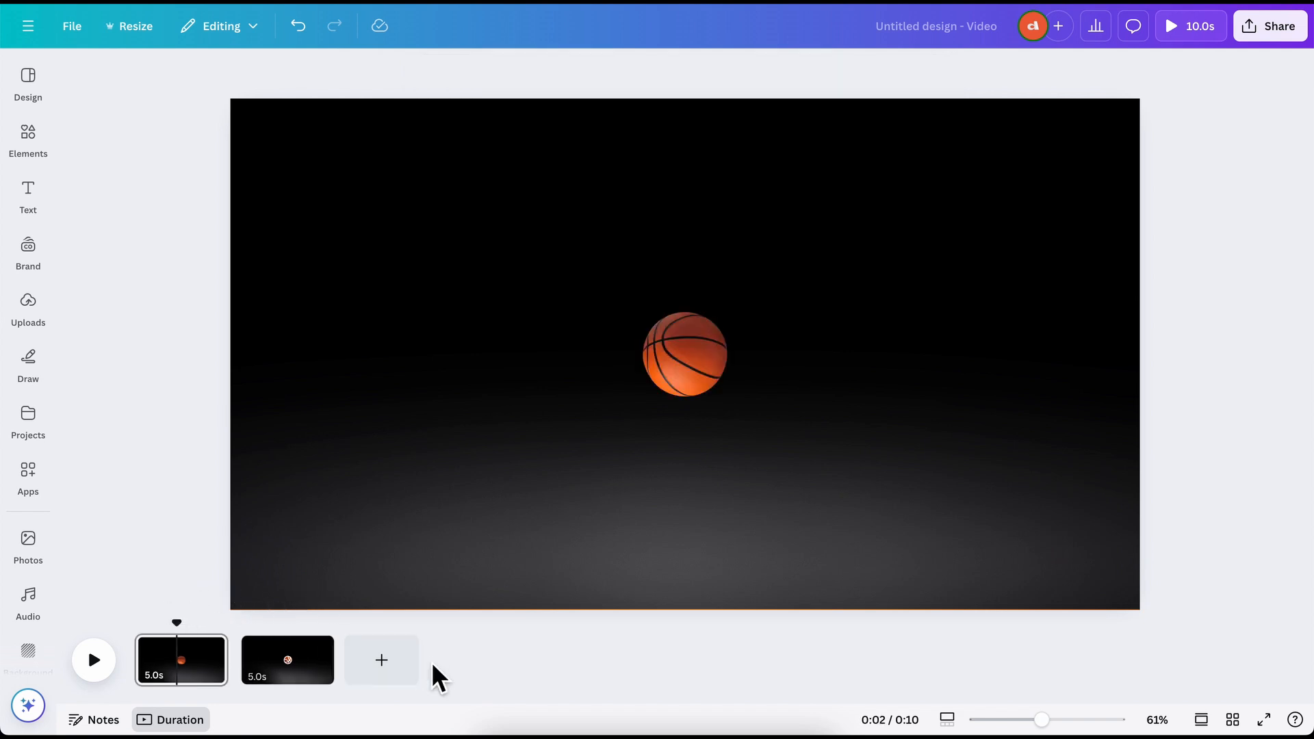
pyautogui.click(496, 663)
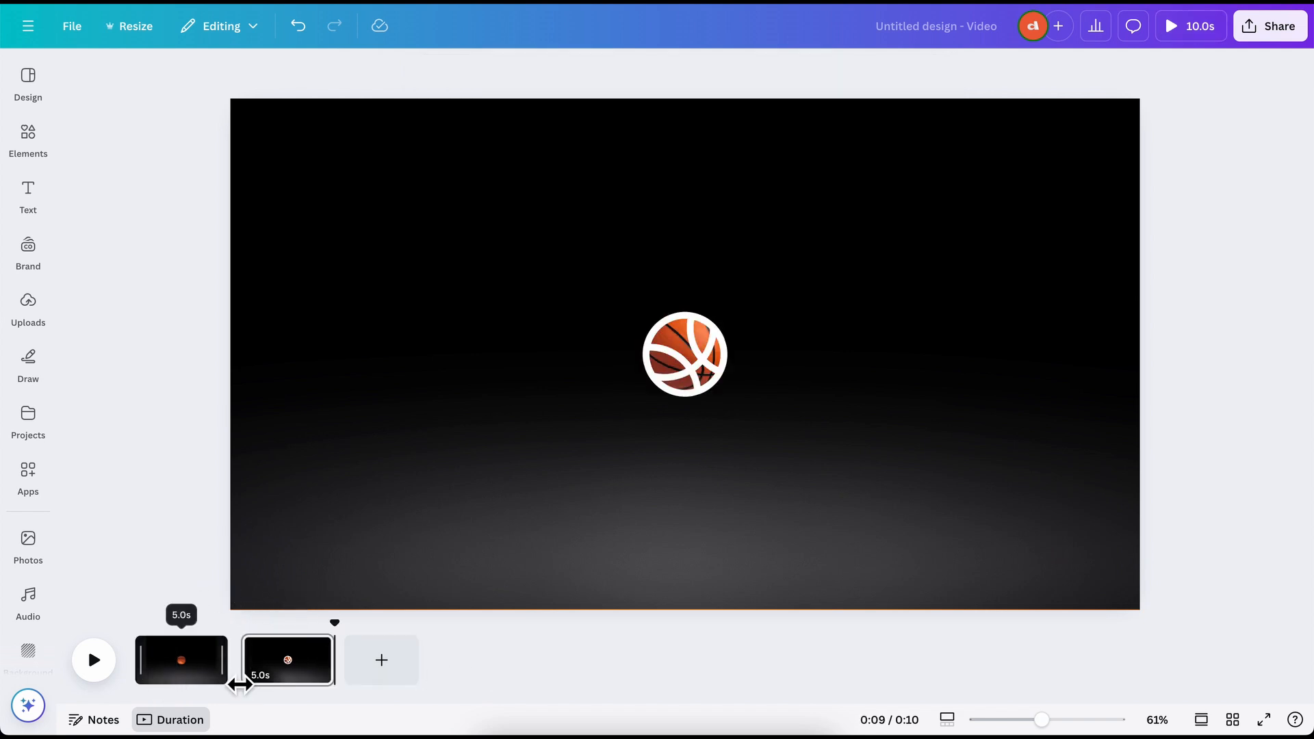
pyautogui.click(243, 677)
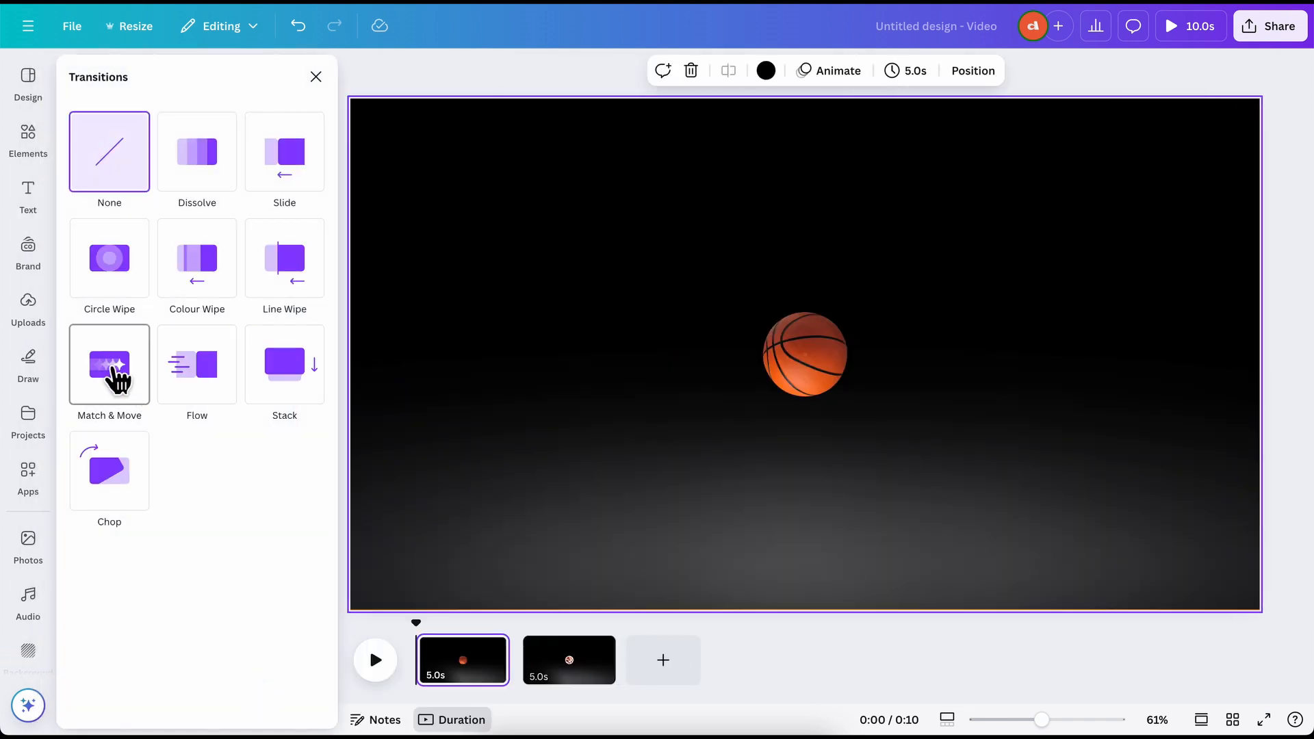
pyautogui.click(118, 377)
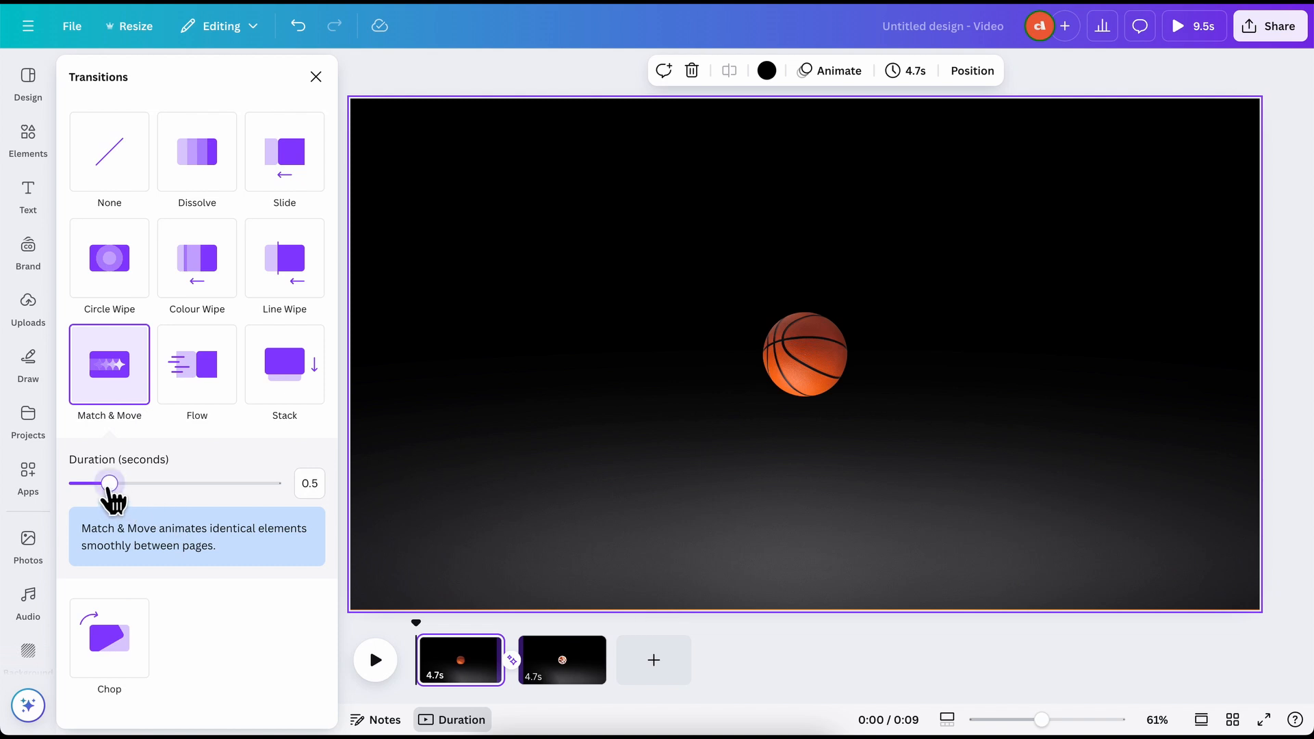
# Set the Match & Move transition between pages 1 and 2 to 1.1 seconds and scrub through the result
pyautogui.moveTo(111, 484); pyautogui.dragTo(159, 484)
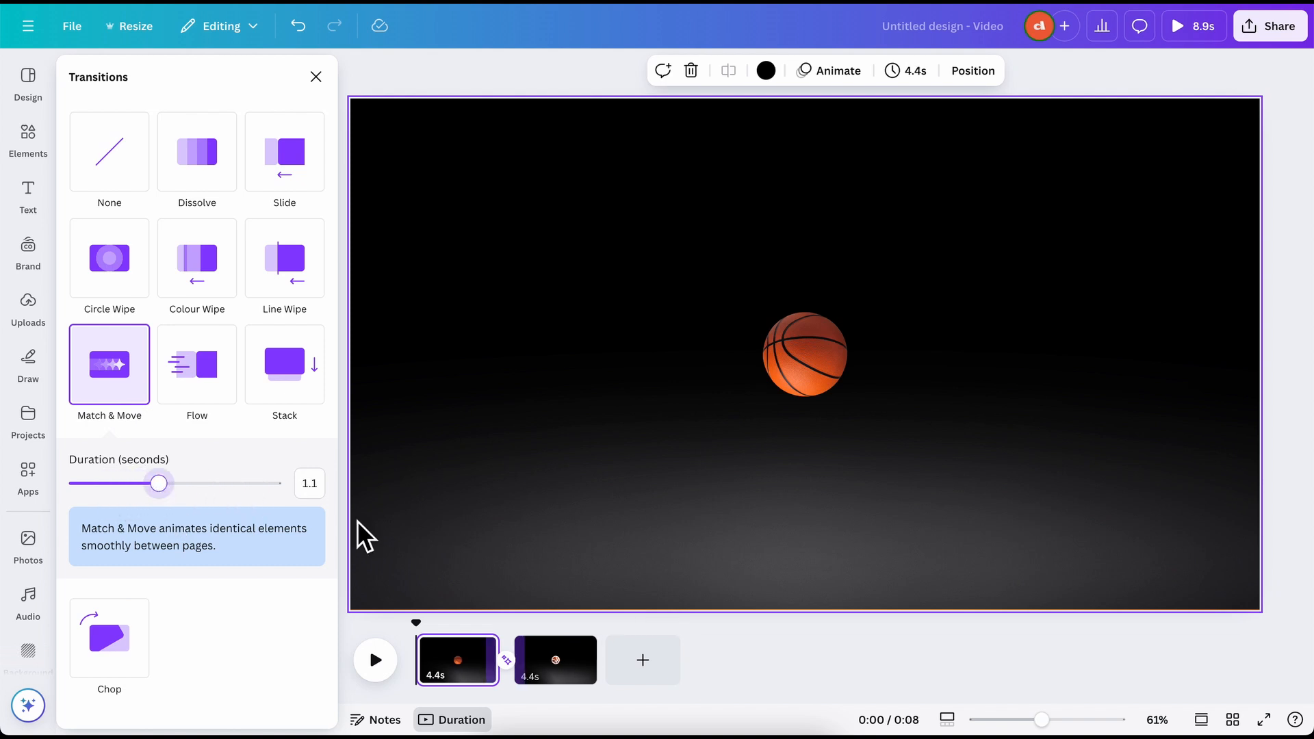
pyautogui.click(800, 660)
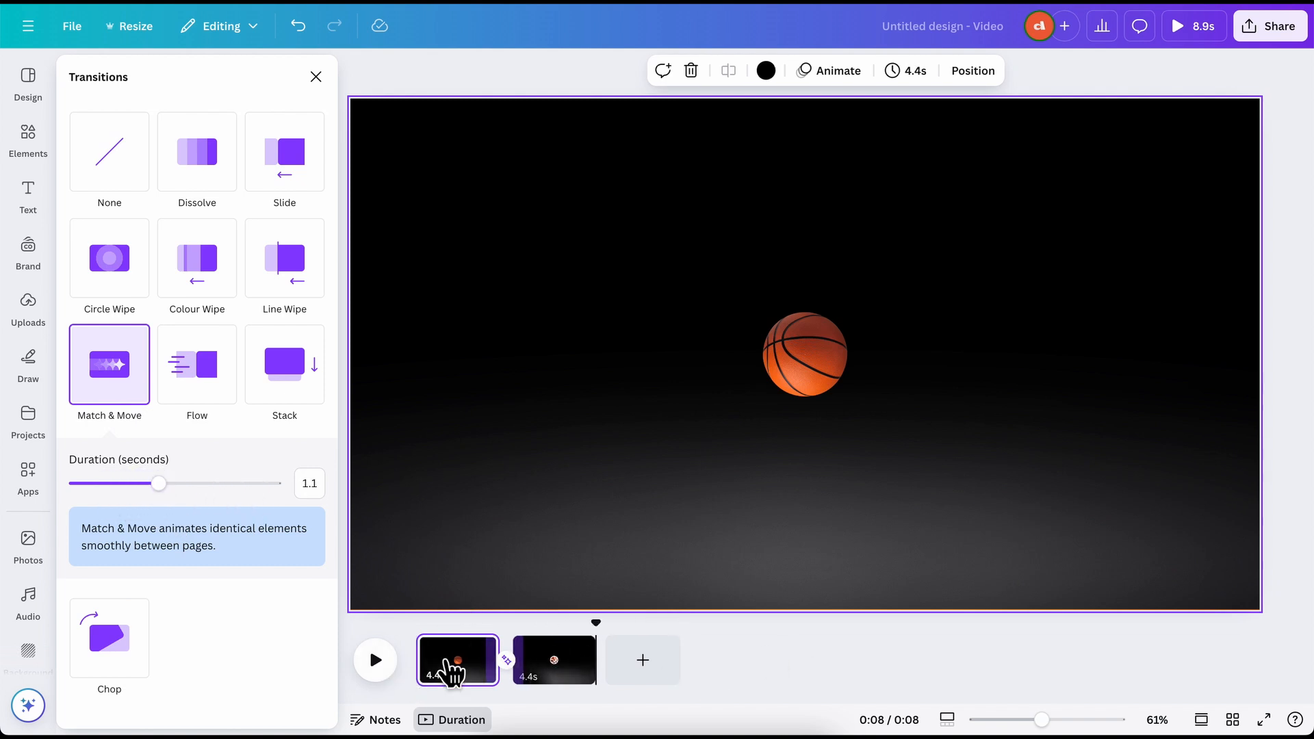
pyautogui.moveTo(594, 624); pyautogui.dragTo(558, 620)
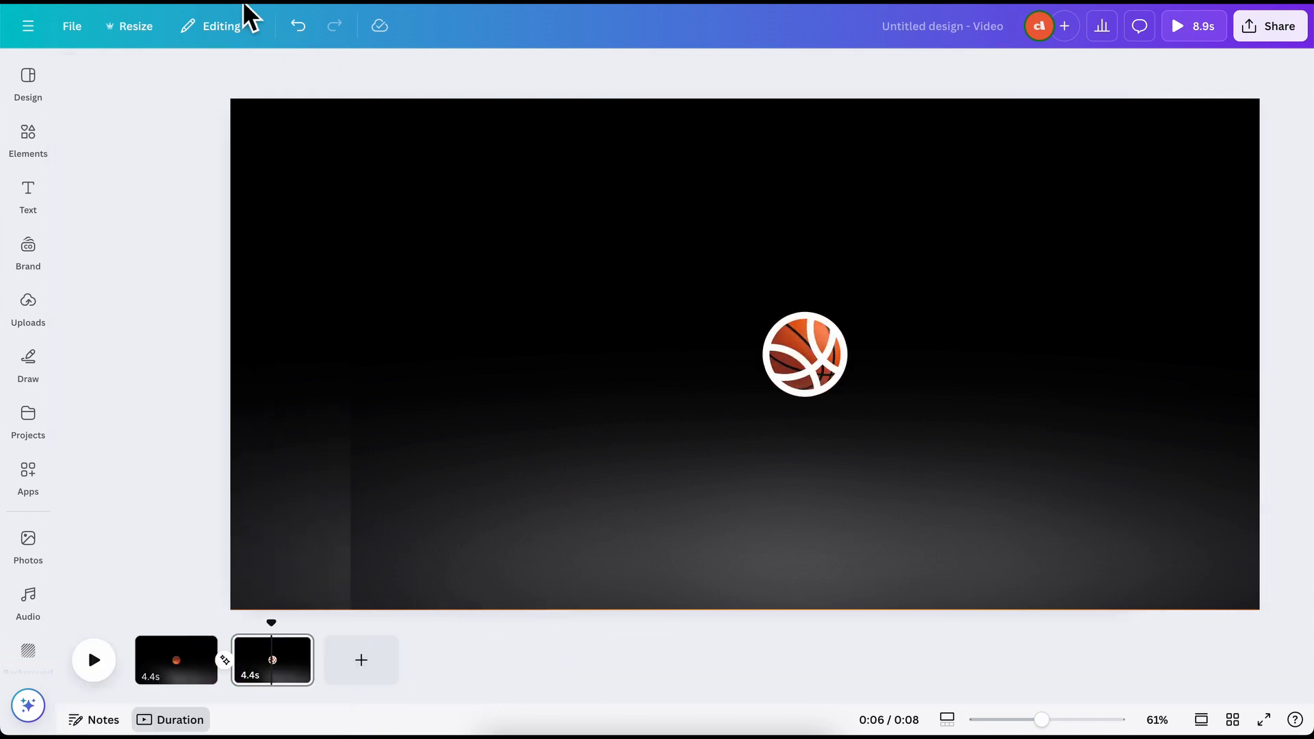
# Check the page durations in the SUBSCRIBE NOW design and shorten the untitled video's pages to 1.0 s and 1.5 s
pyautogui.click(181, 3)
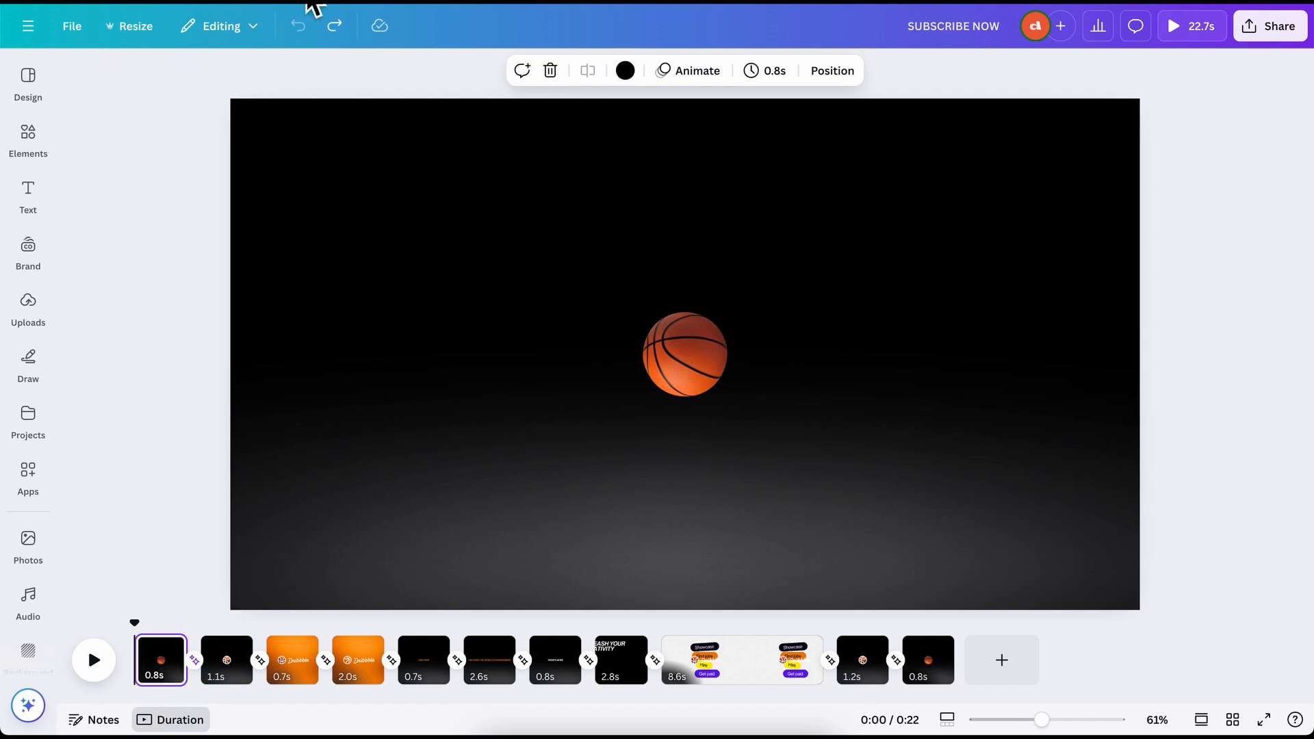
pyautogui.click(313, 3)
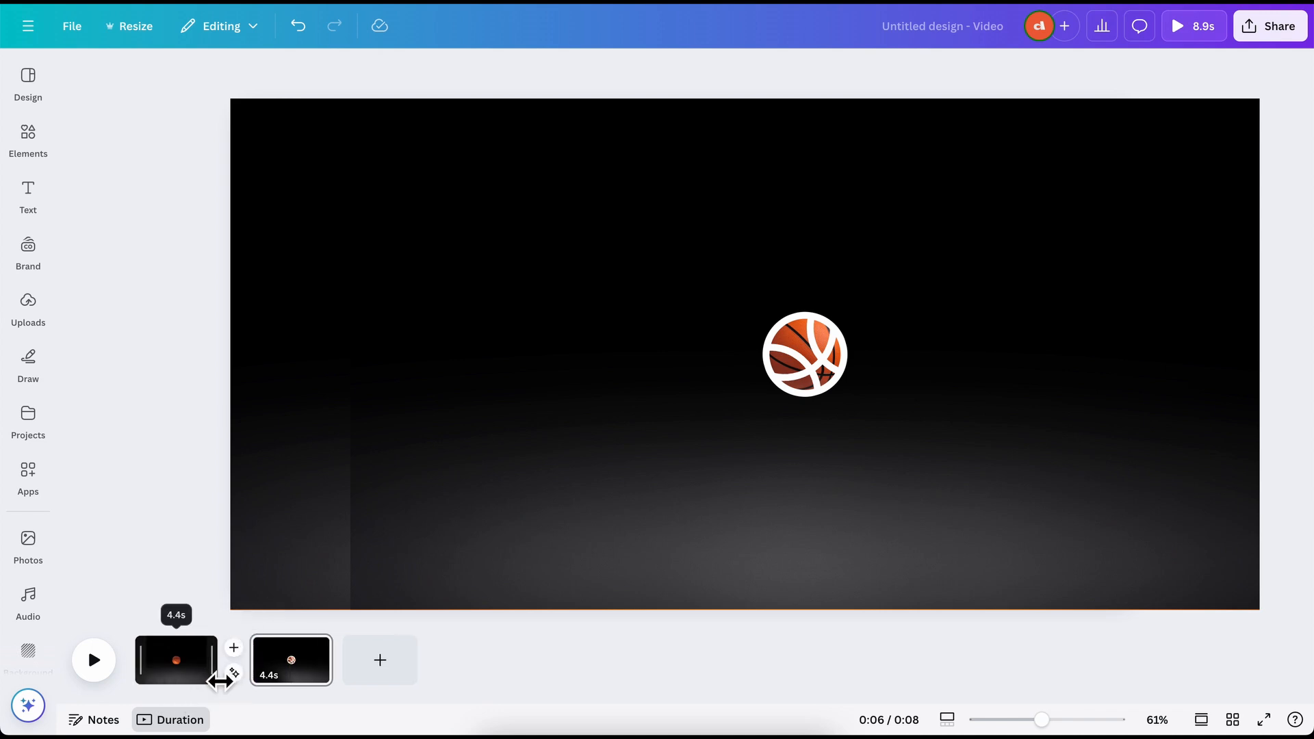
pyautogui.moveTo(212, 677); pyautogui.dragTo(154, 685)
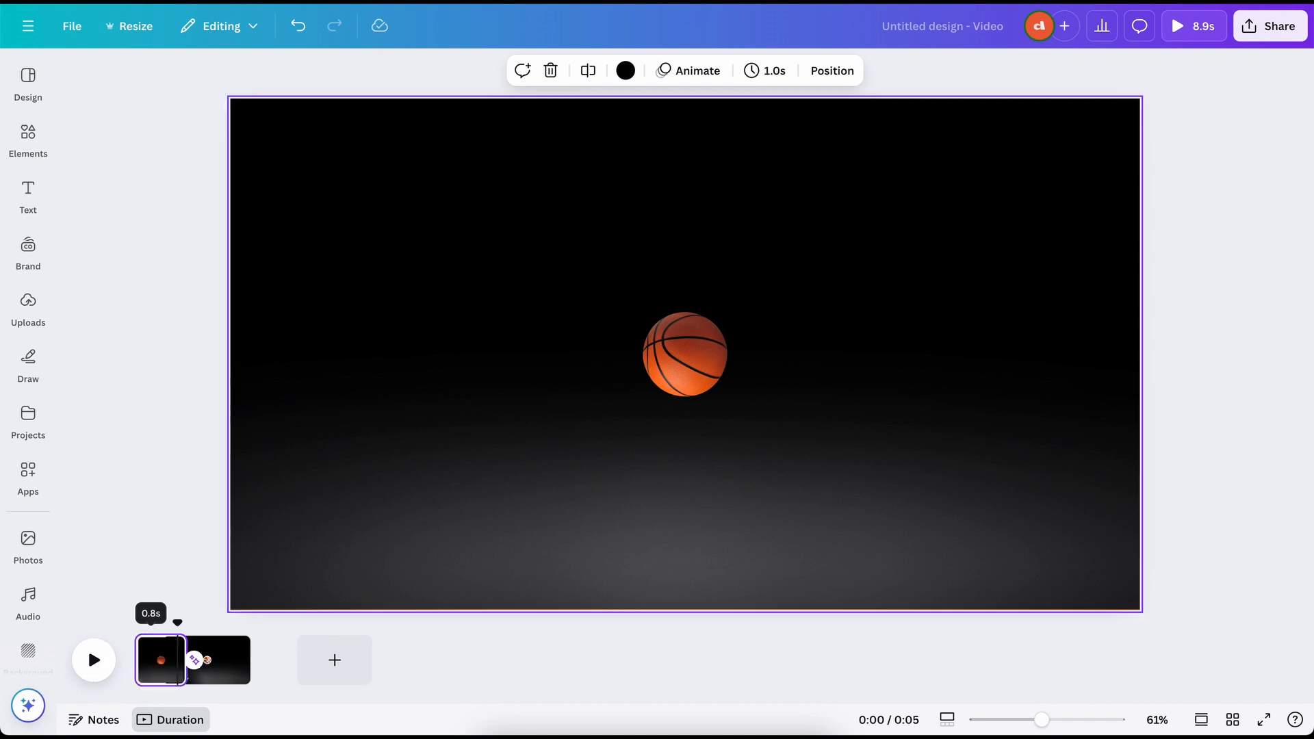
pyautogui.moveTo(287, 675); pyautogui.dragTo(235, 684)
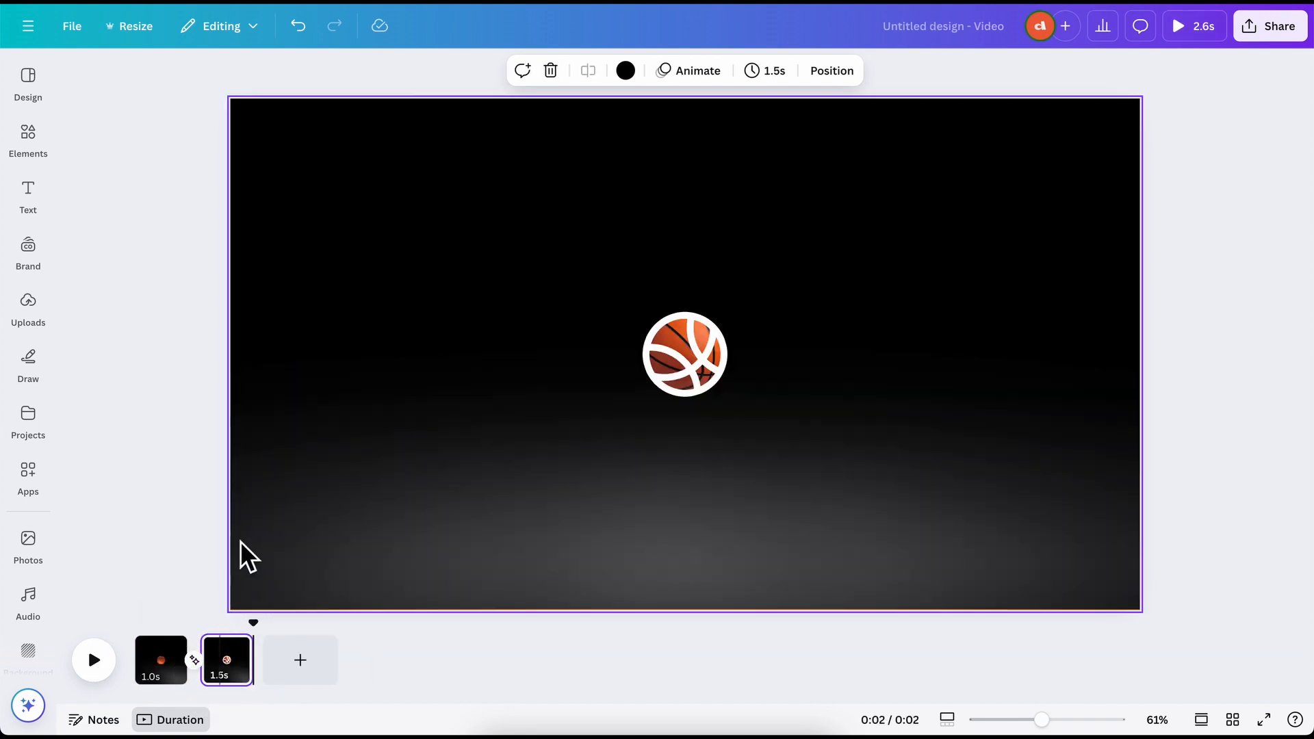
# Rewind the untitled video to the start and play the two-page basketball animation twice
pyautogui.moveTo(251, 620); pyautogui.dragTo(134, 622)
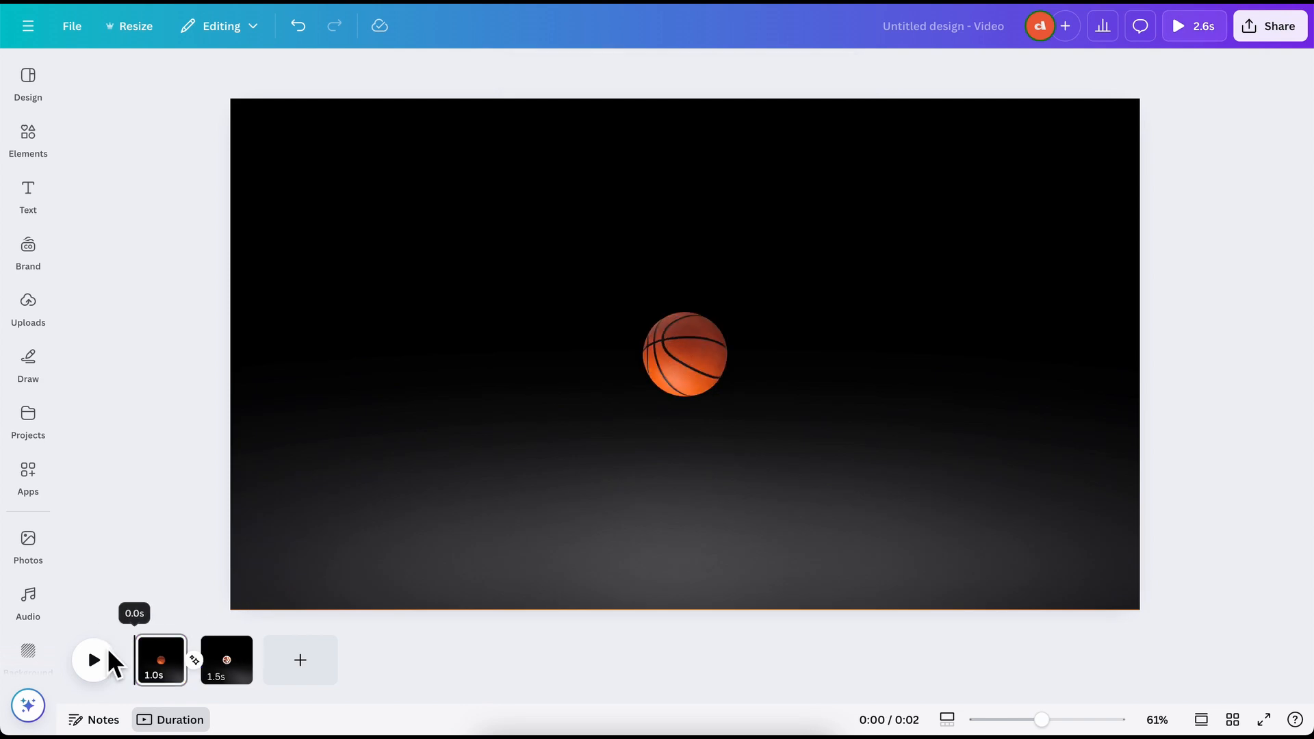
pyautogui.click(96, 679)
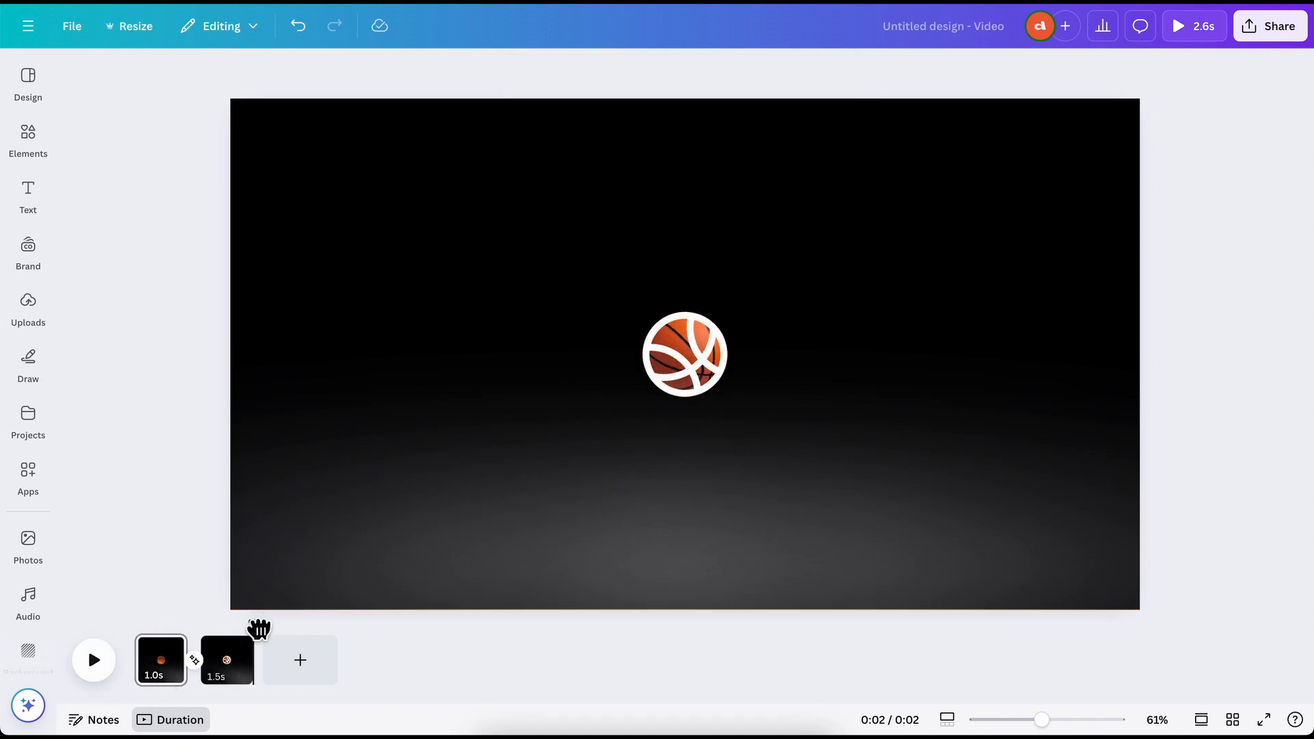
pyautogui.moveTo(260, 625); pyautogui.dragTo(129, 623)
pyautogui.click(93, 677)
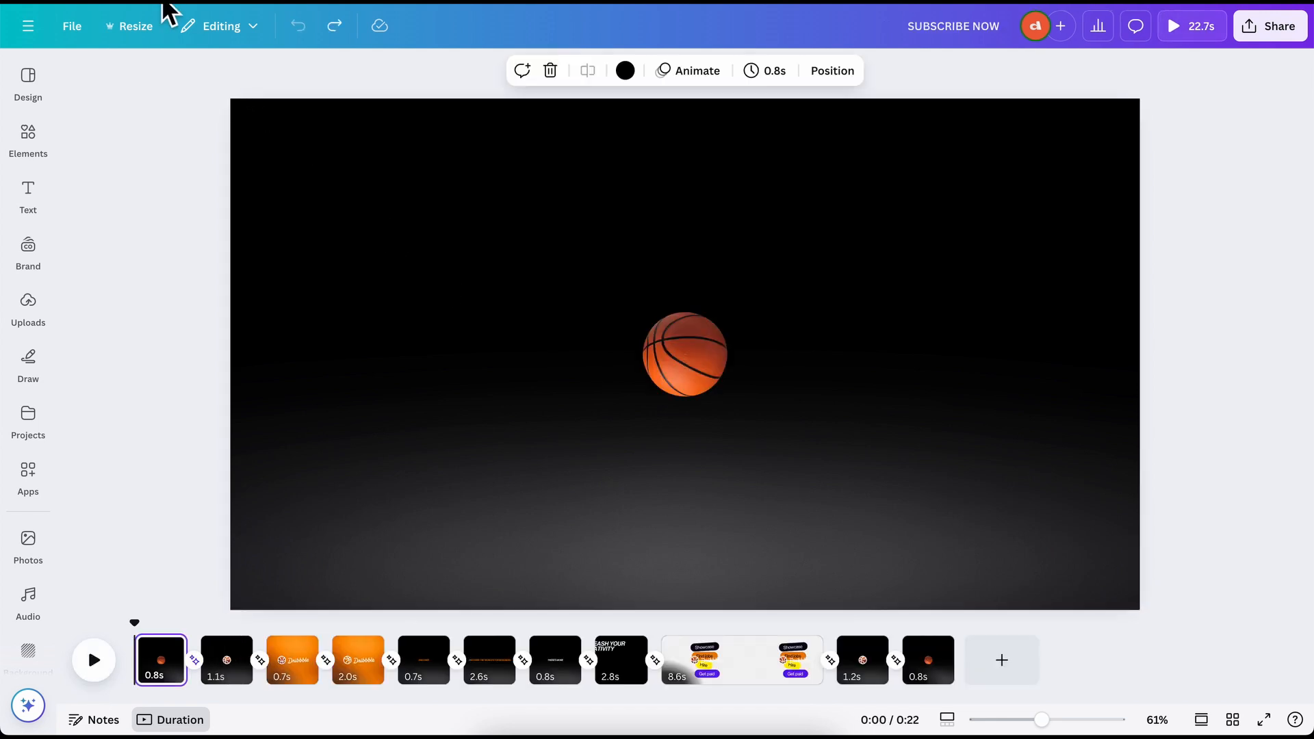
# Scrub the opening pages of the SUBSCRIBE NOW design and inspect the orange background among page 2's layers
pyautogui.moveTo(144, 624); pyautogui.dragTo(349, 633)
pyautogui.moveTo(351, 635); pyautogui.dragTo(295, 654)
pyautogui.click(238, 667)
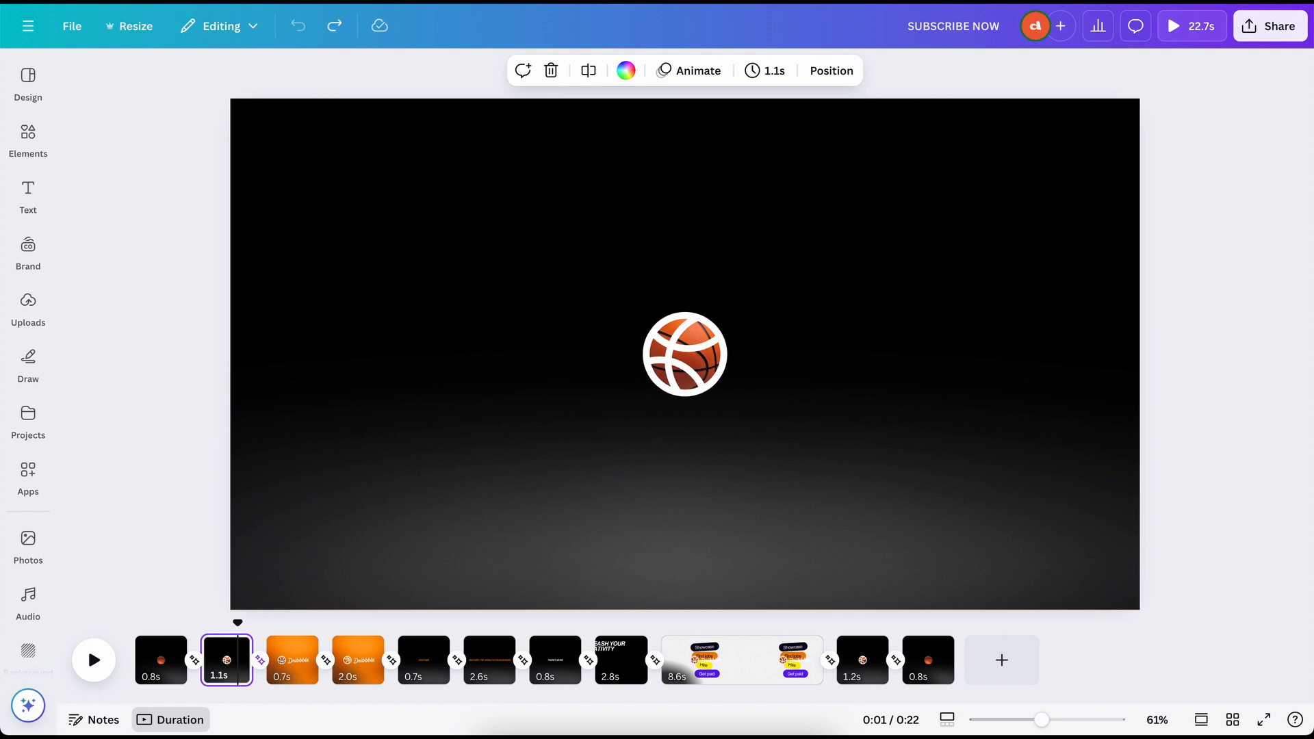
pyautogui.click(825, 81)
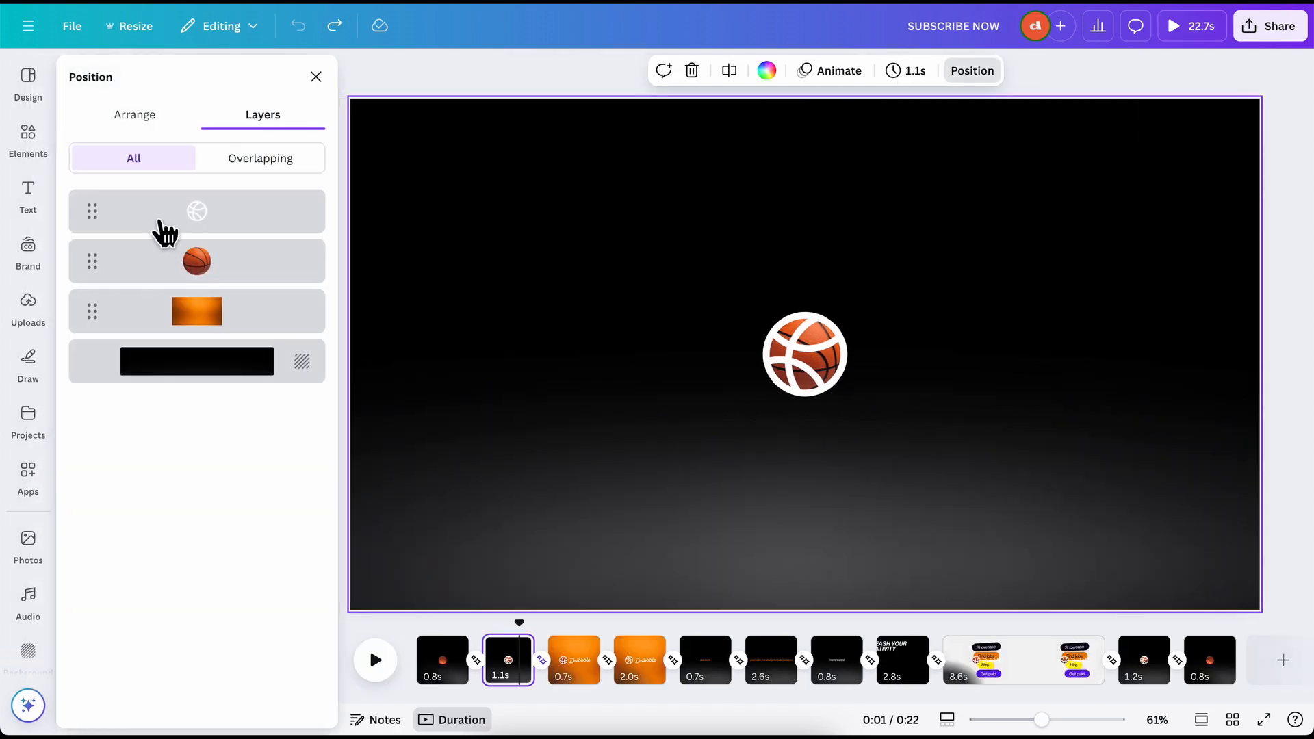
pyautogui.click(209, 320)
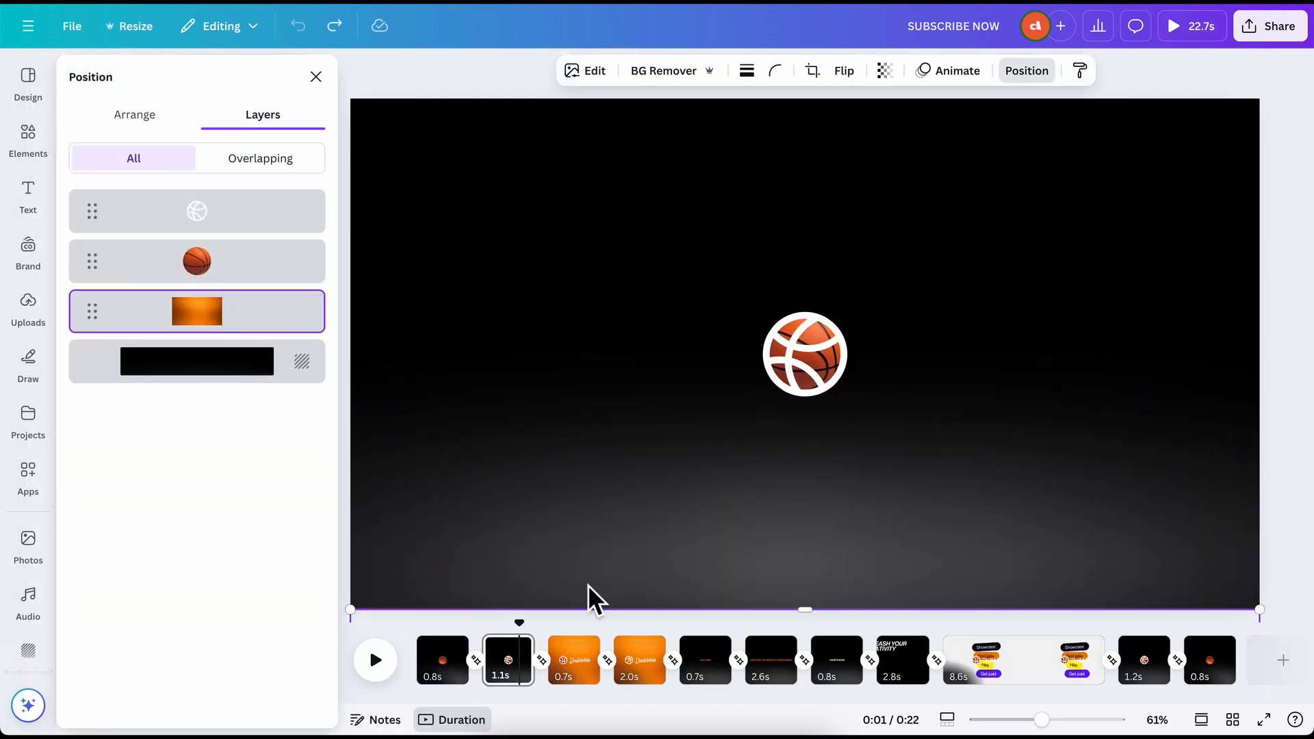
# Switch back to the untitled video and duplicate page 2
pyautogui.click(331, 11)
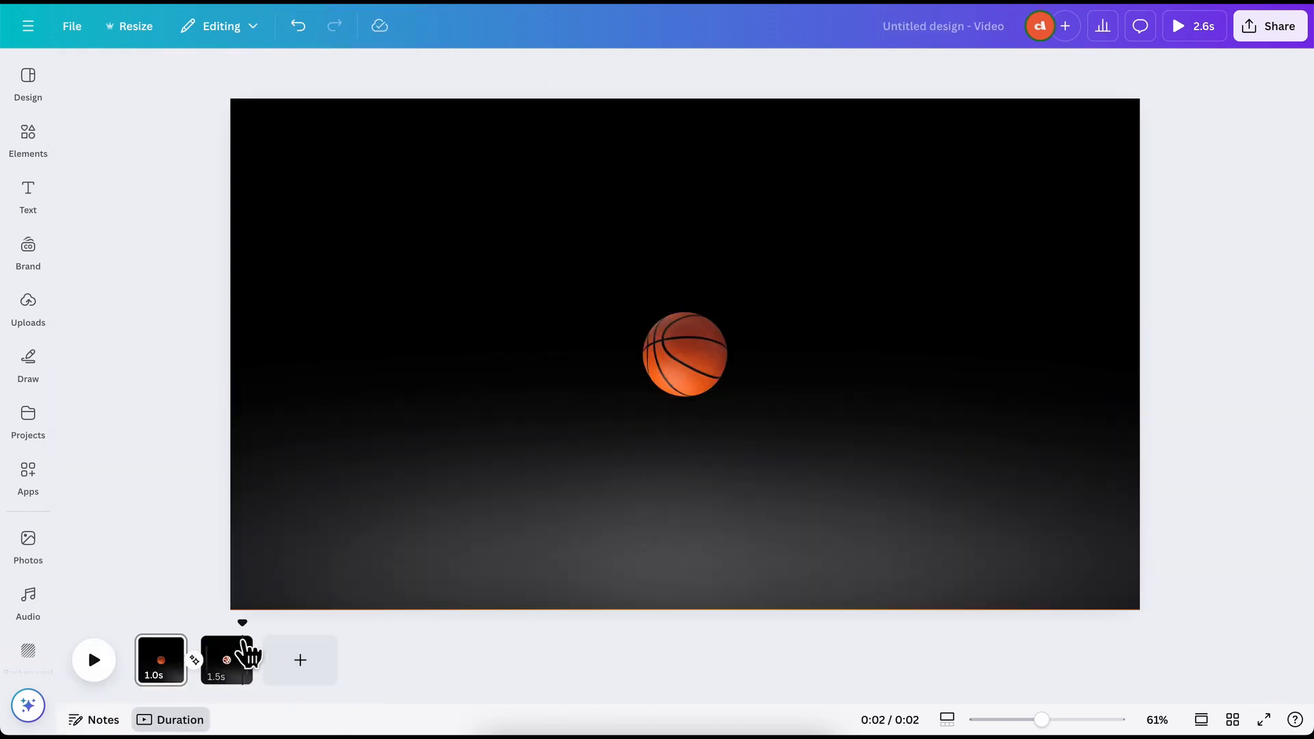
pyautogui.click(228, 661)
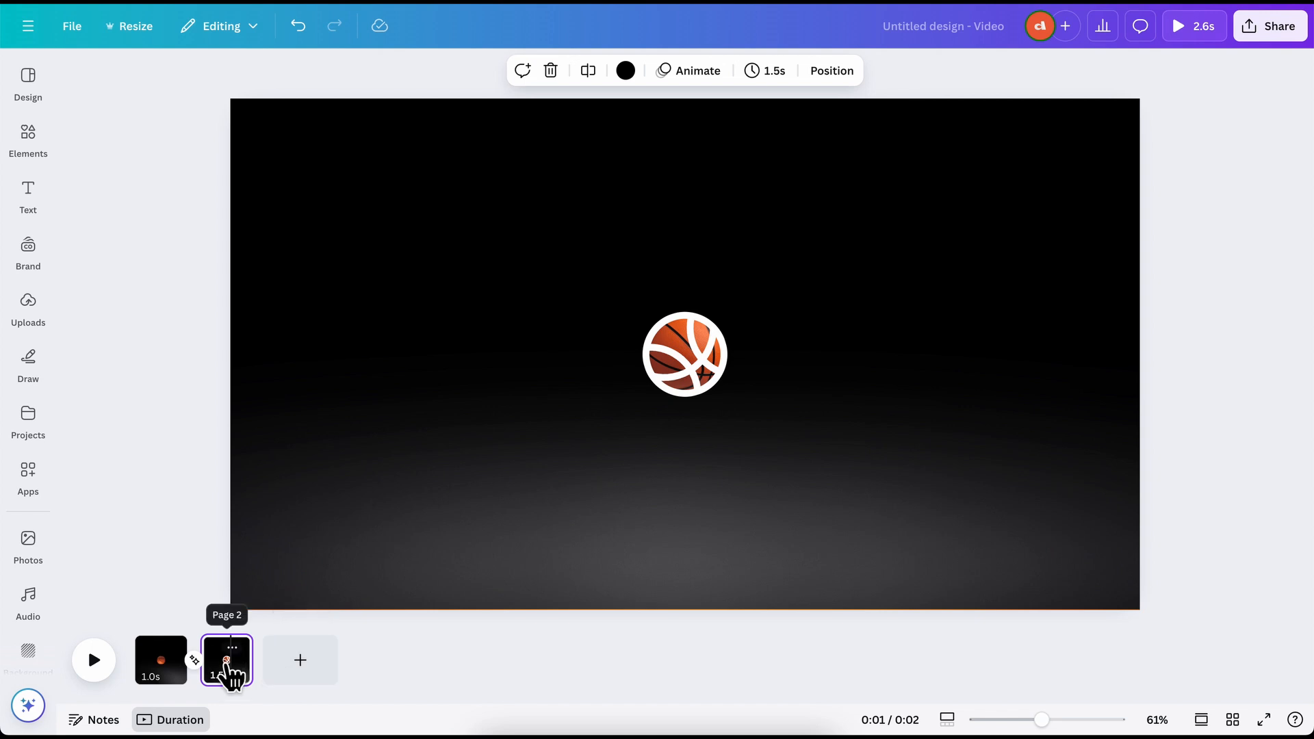
pyautogui.rightClick(228, 661)
pyautogui.click(318, 354)
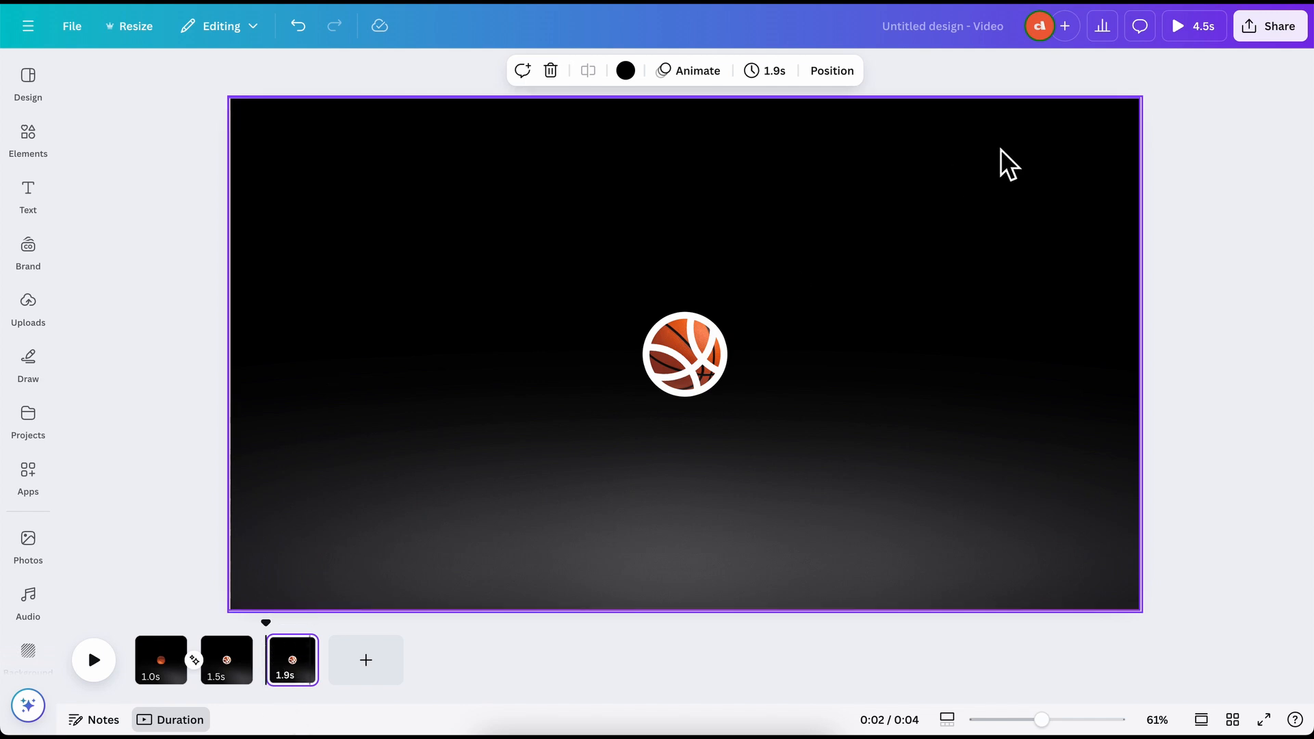
# On page 3, select the orange gradient through the layers and move it up until it covers the whole page
pyautogui.click(835, 72)
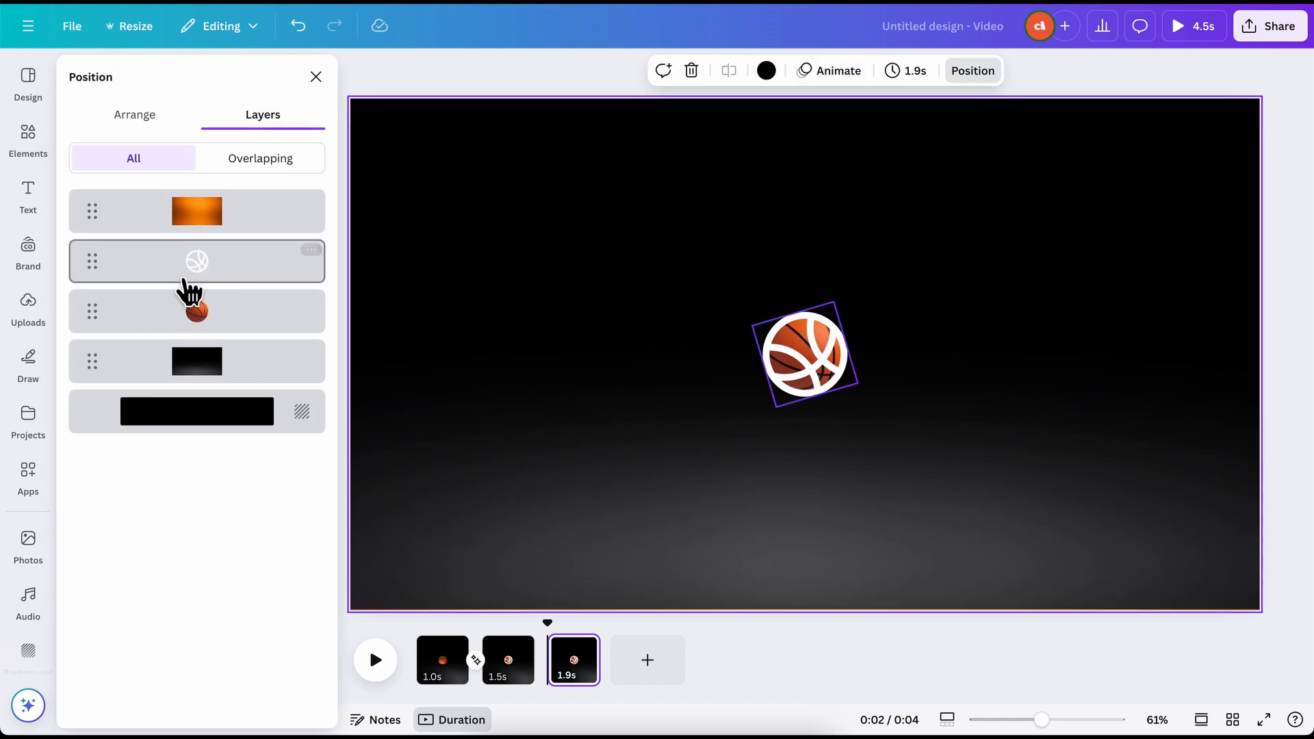
pyautogui.click(199, 226)
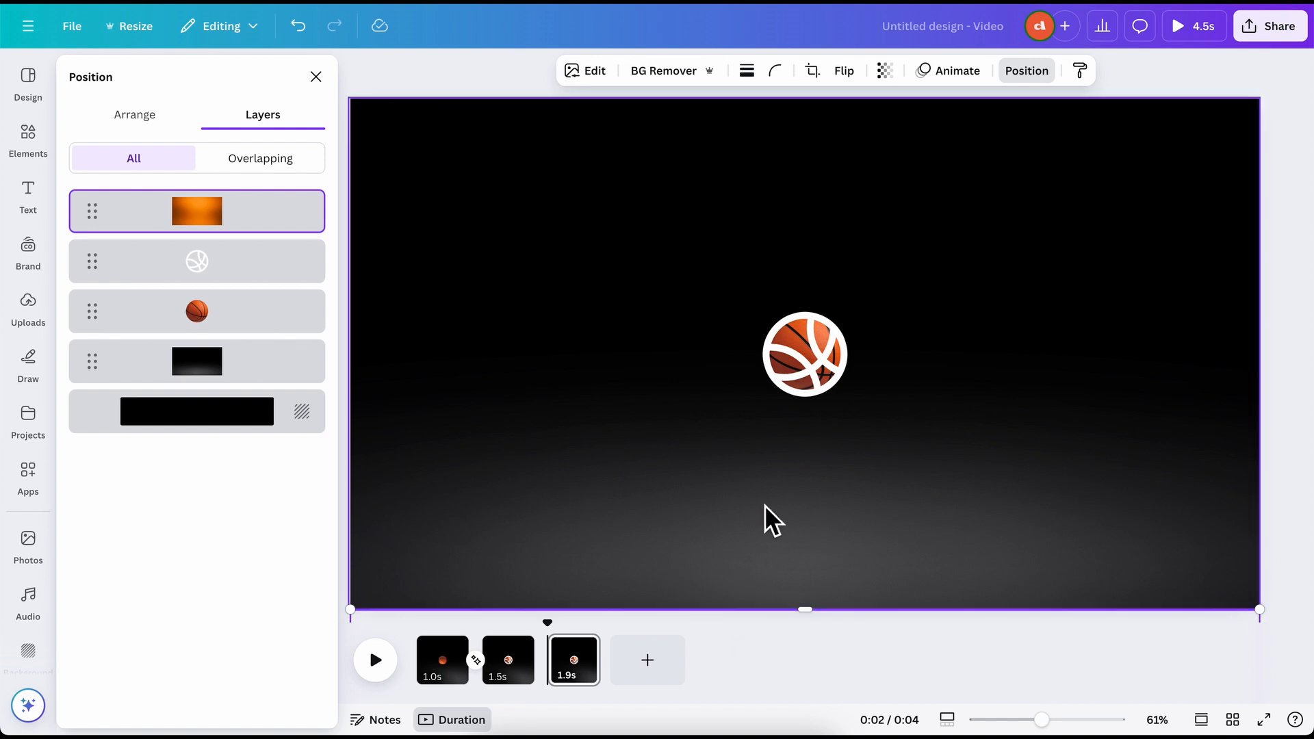
pyautogui.scroll(-4, 765, 506)
pyautogui.scroll(3, 765, 505)
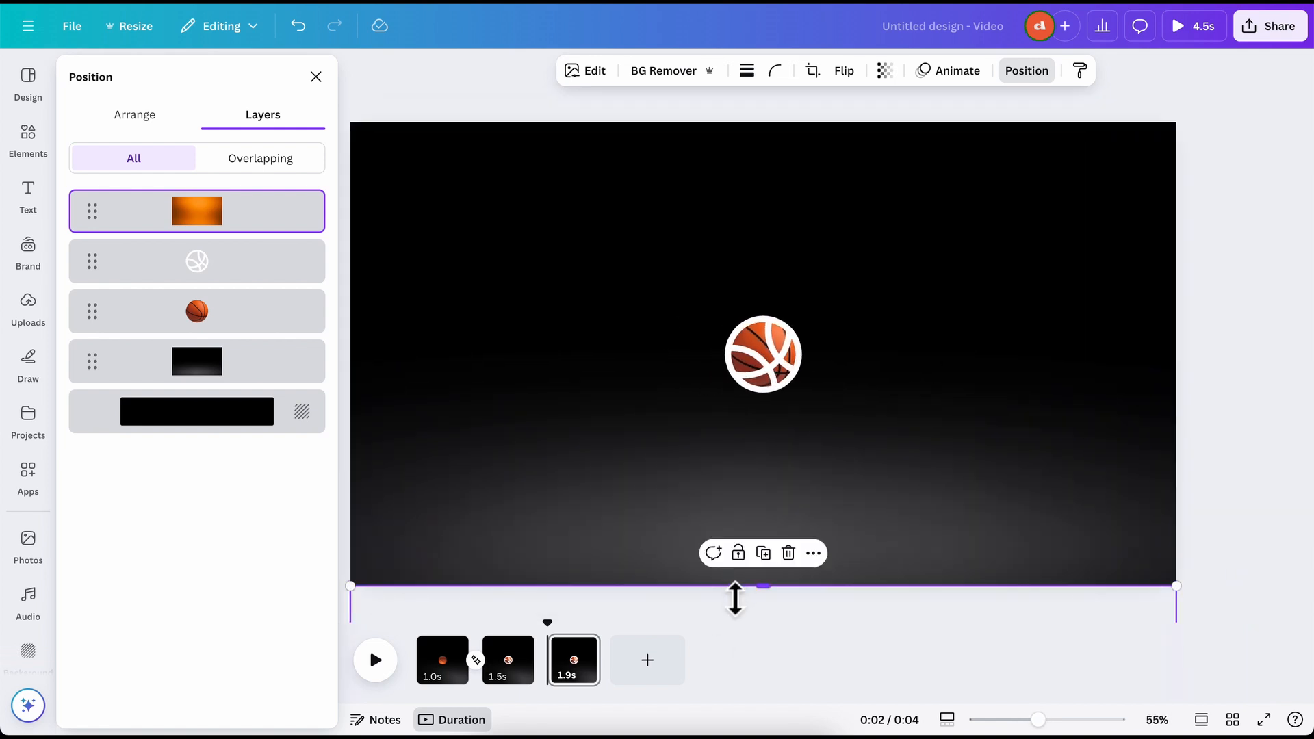
pyautogui.moveTo(729, 597); pyautogui.dragTo(717, 142)
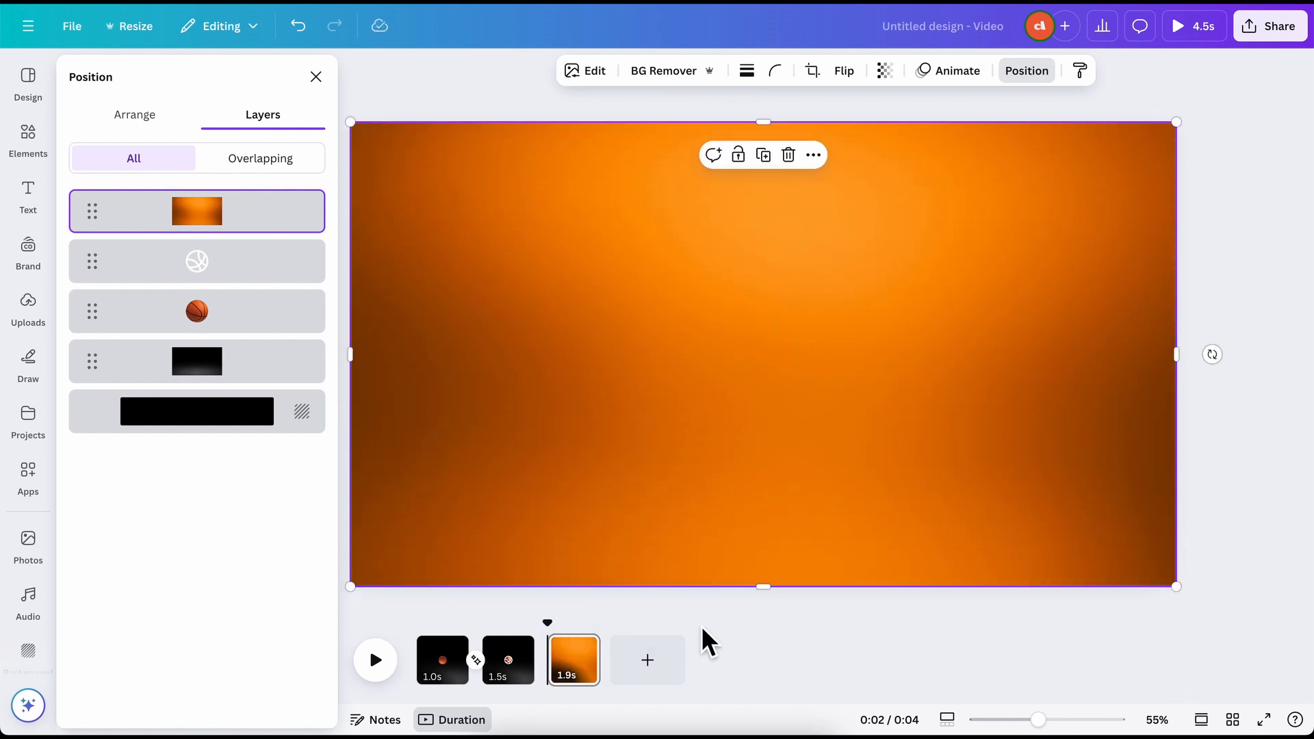
# Add a Match & Move transition between pages 2 and 3 and scrub across it
pyautogui.click(549, 672)
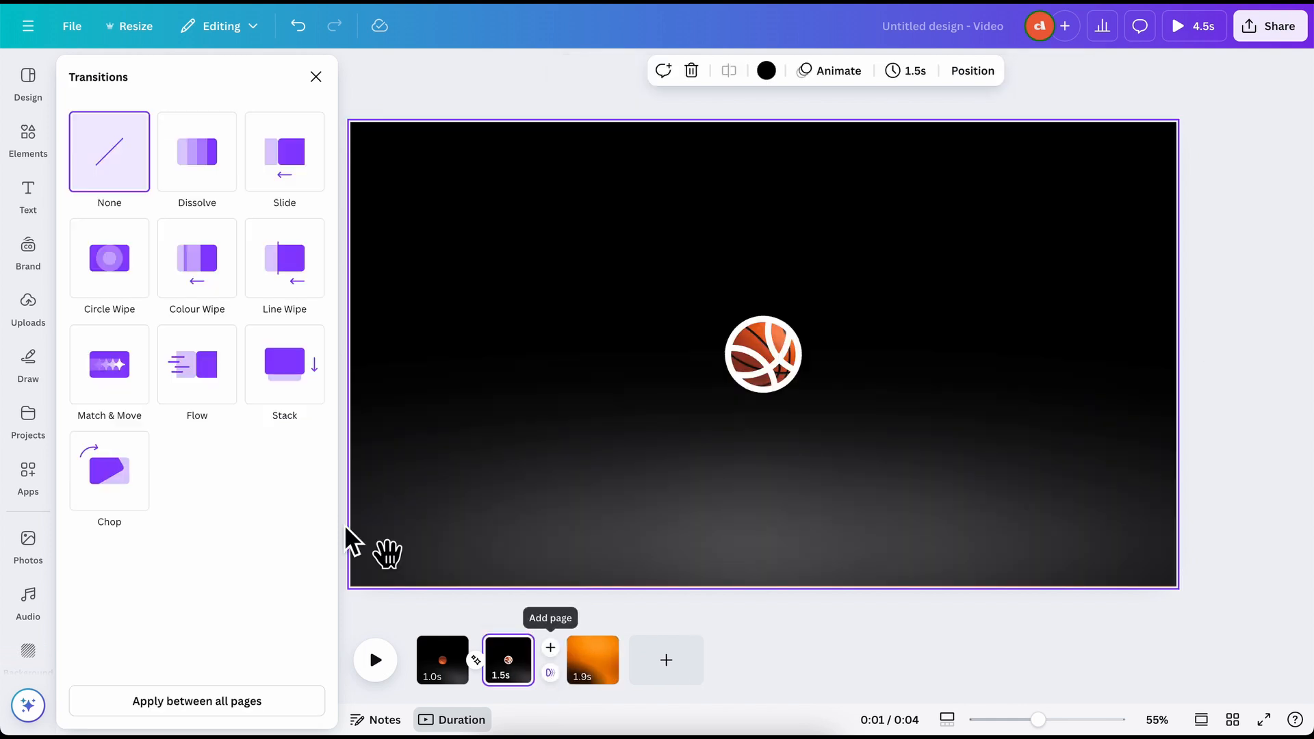
pyautogui.click(99, 373)
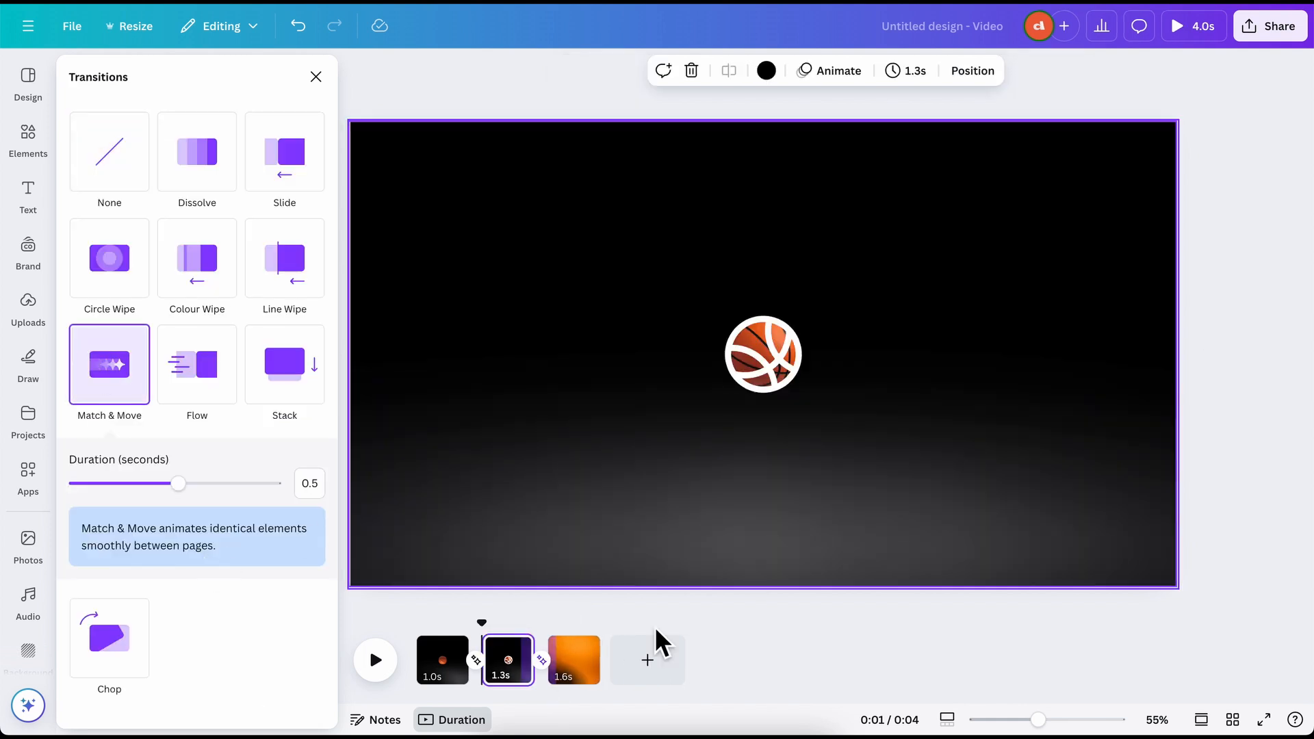
pyautogui.moveTo(602, 624); pyautogui.dragTo(560, 621)
# Send the orange gradient on page 3 to the back, test moving it one level forward and back, and scrub the timeline
pyautogui.click(775, 318)
pyautogui.click(775, 318)
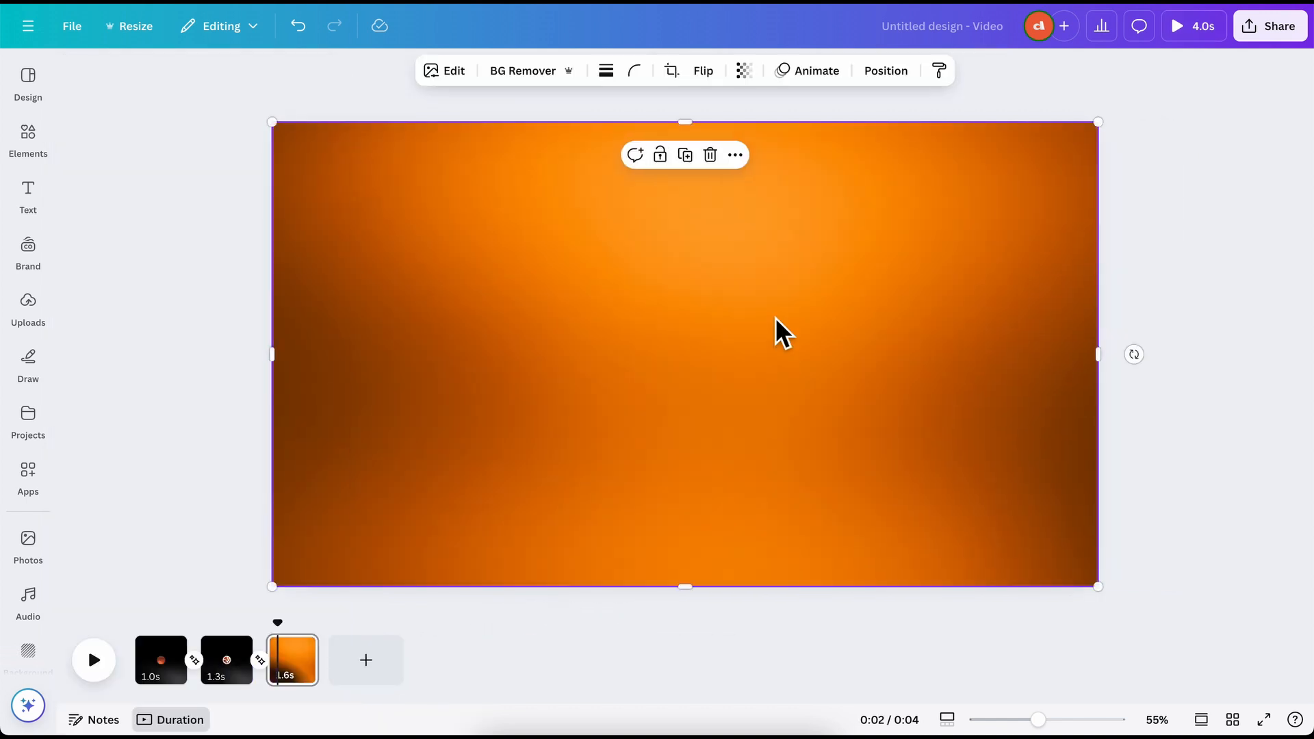
pyautogui.click(897, 81)
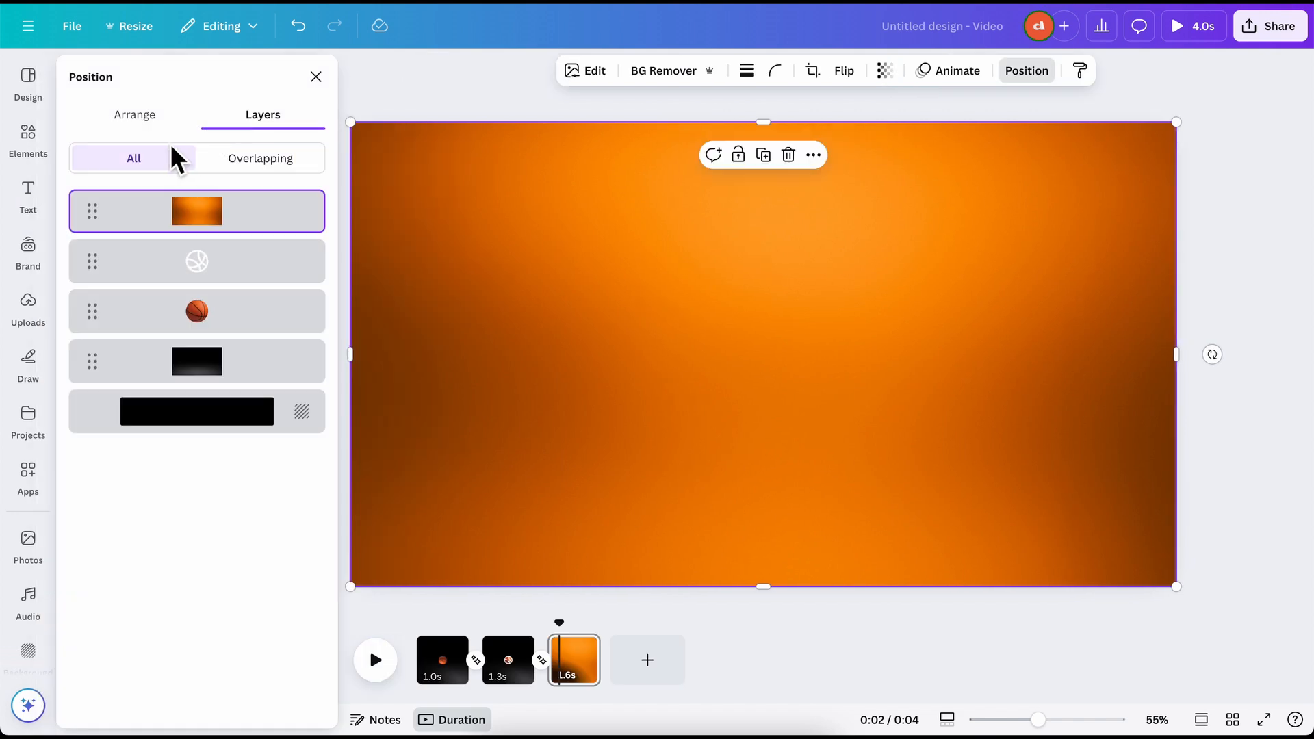
pyautogui.click(145, 120)
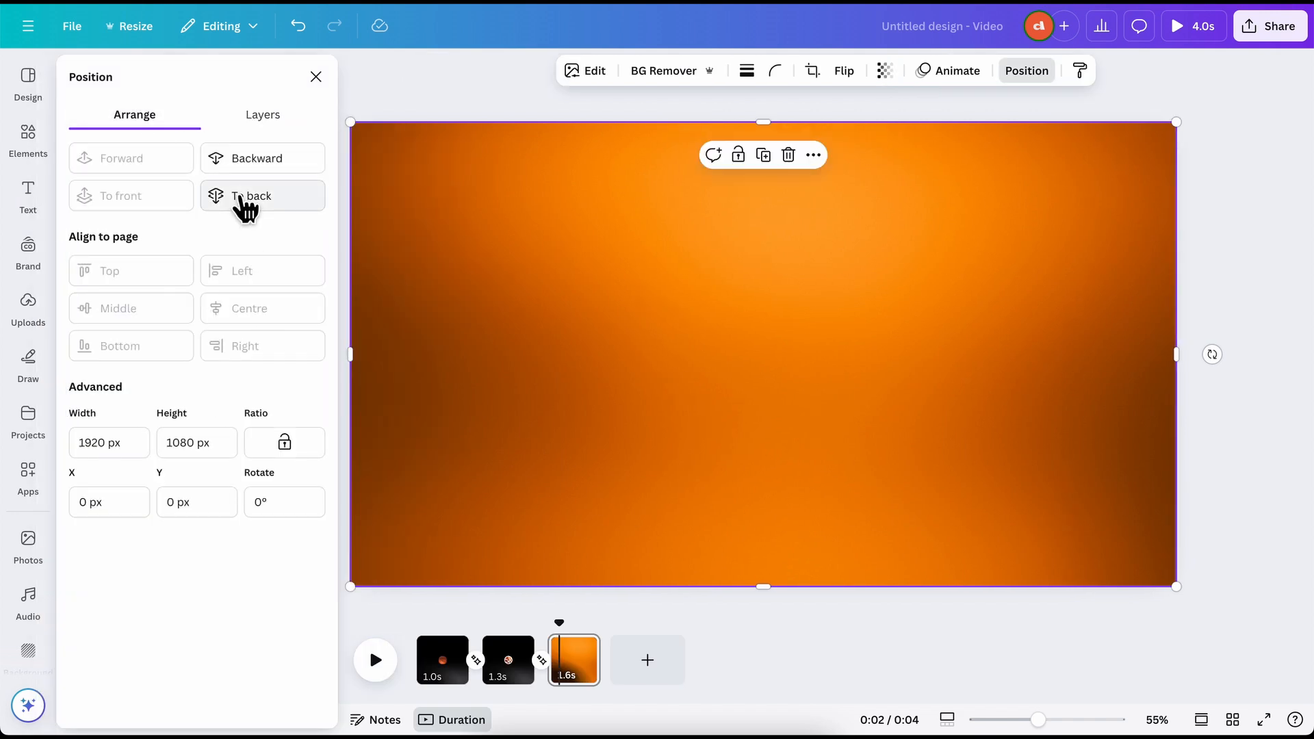
pyautogui.click(241, 201)
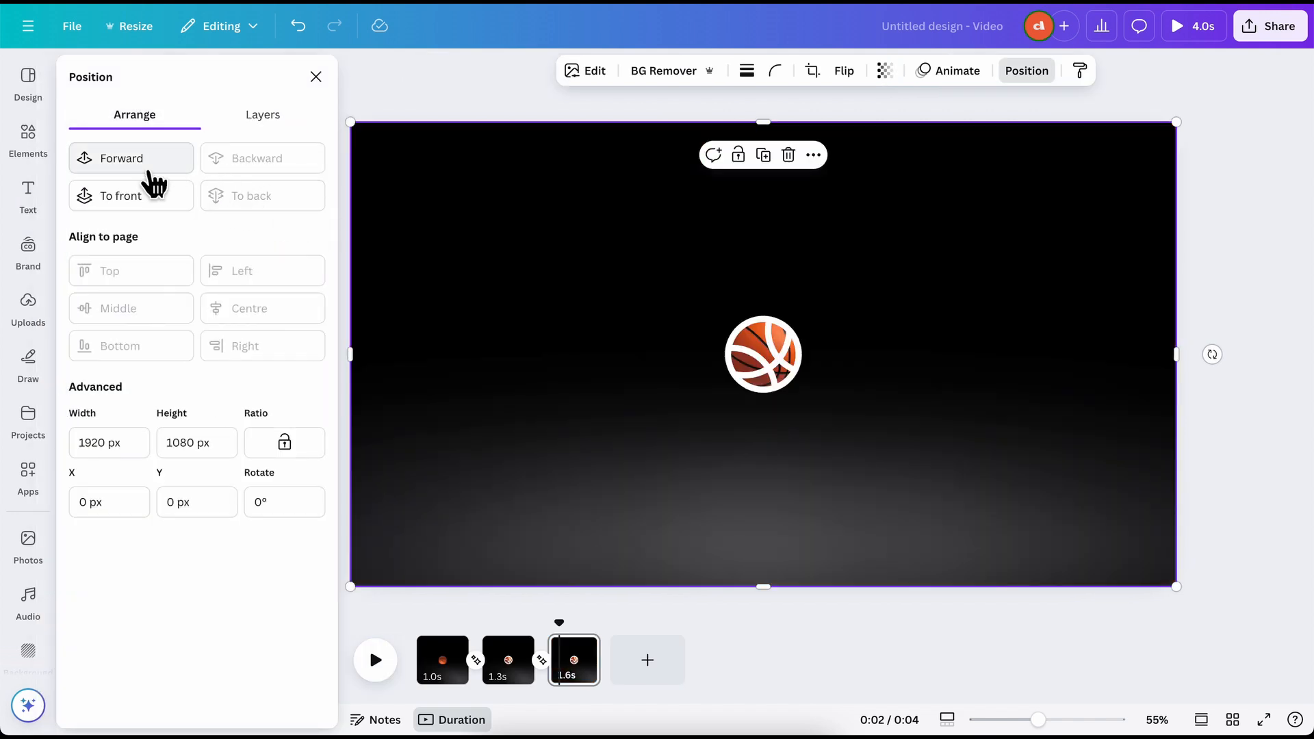
pyautogui.click(142, 171)
pyautogui.click(239, 163)
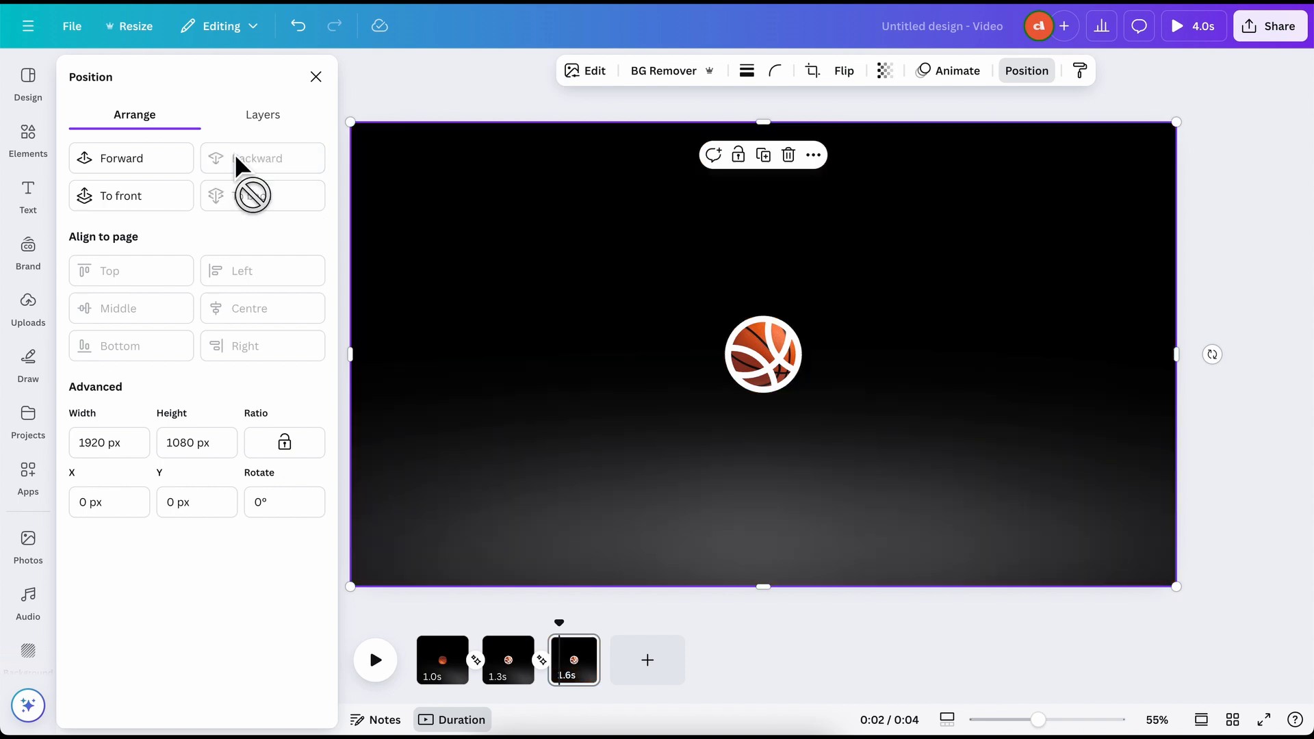
pyautogui.moveTo(557, 623); pyautogui.dragTo(471, 639)
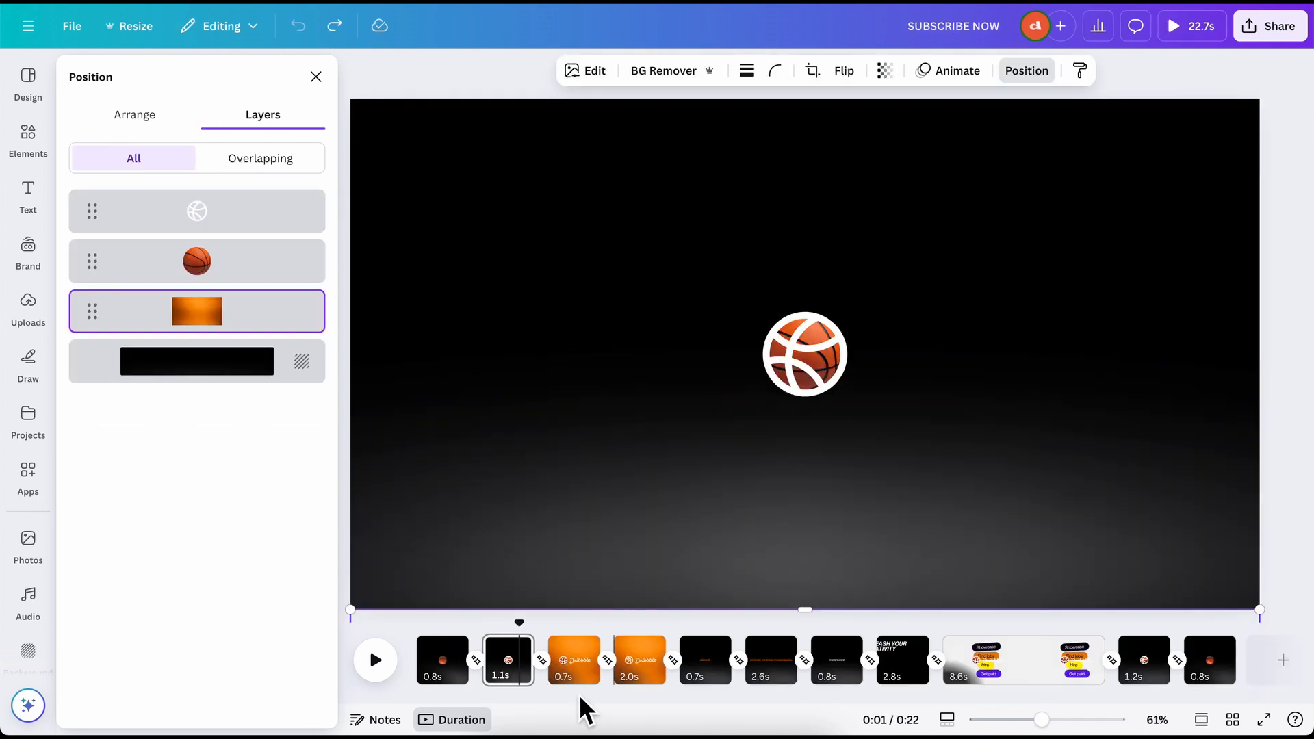
# Copy the white Dribbble wordmark from page 3 of the SUBSCRIBE NOW design and return to the untitled video
pyautogui.click(579, 678)
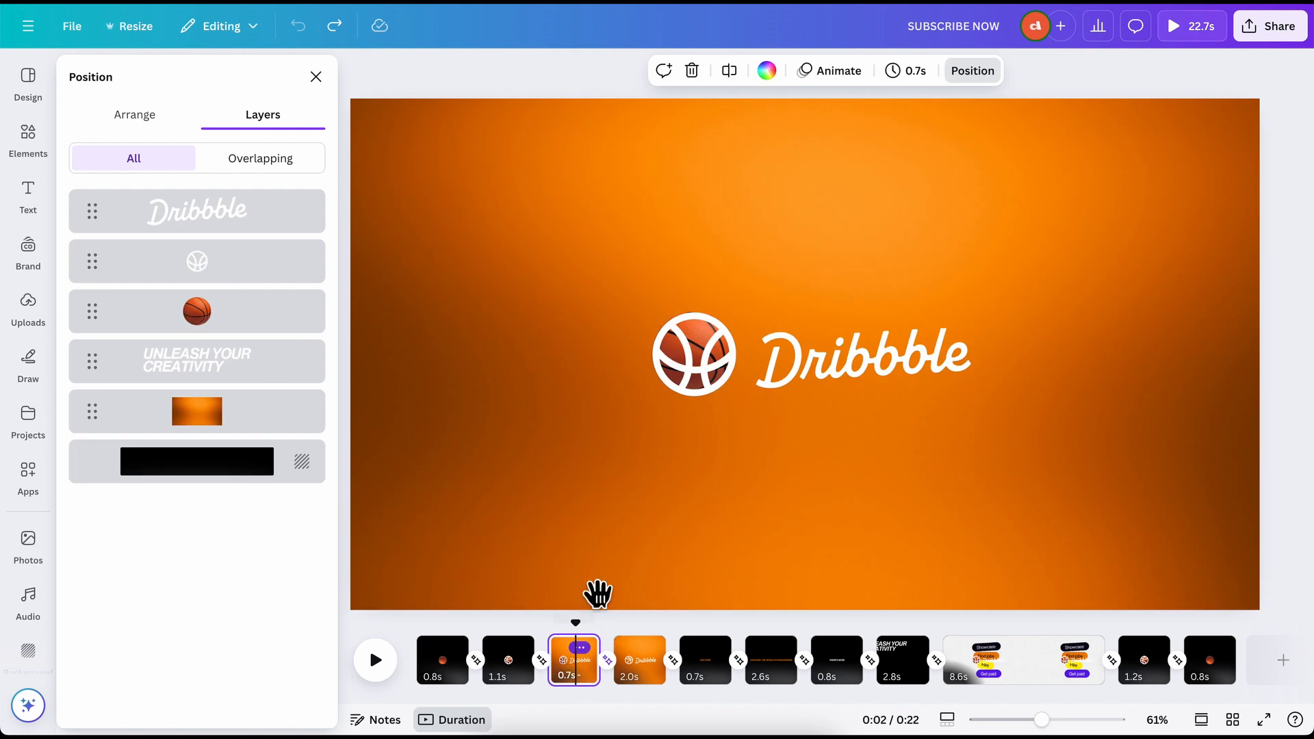
pyautogui.click(823, 374)
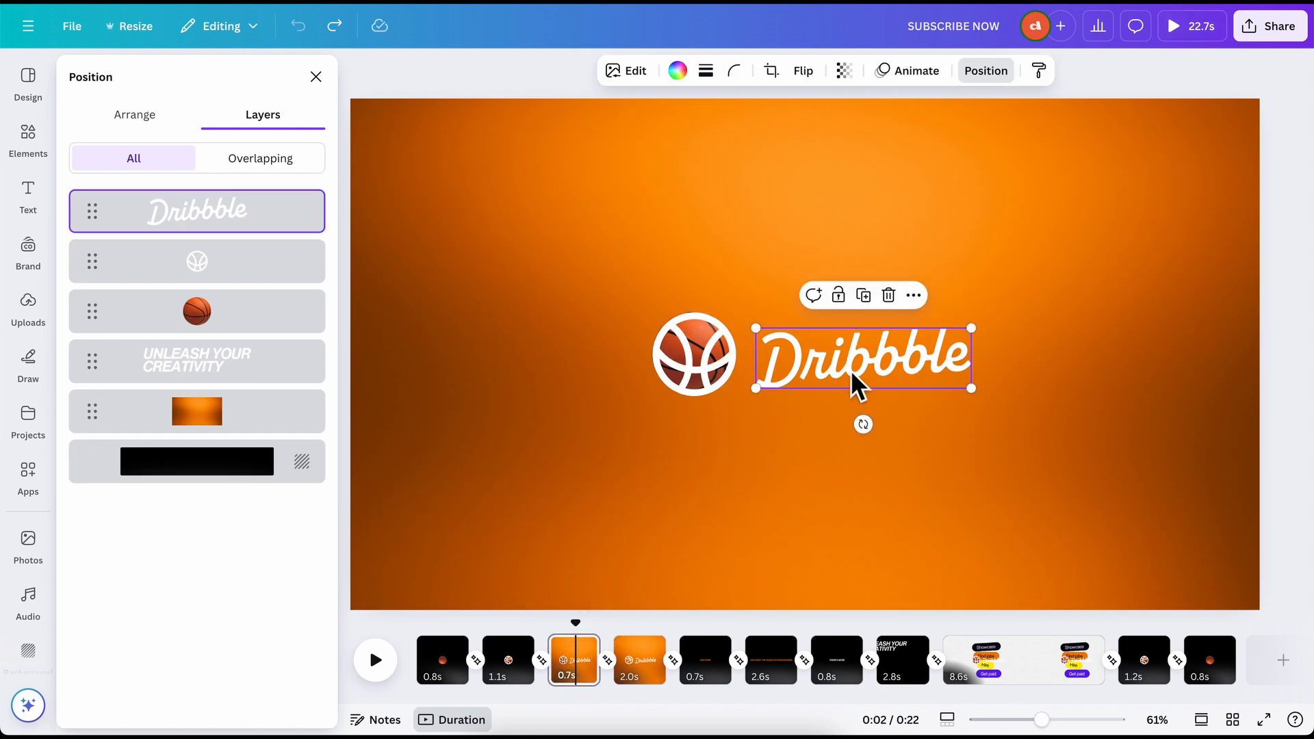
pyautogui.click(335, 24)
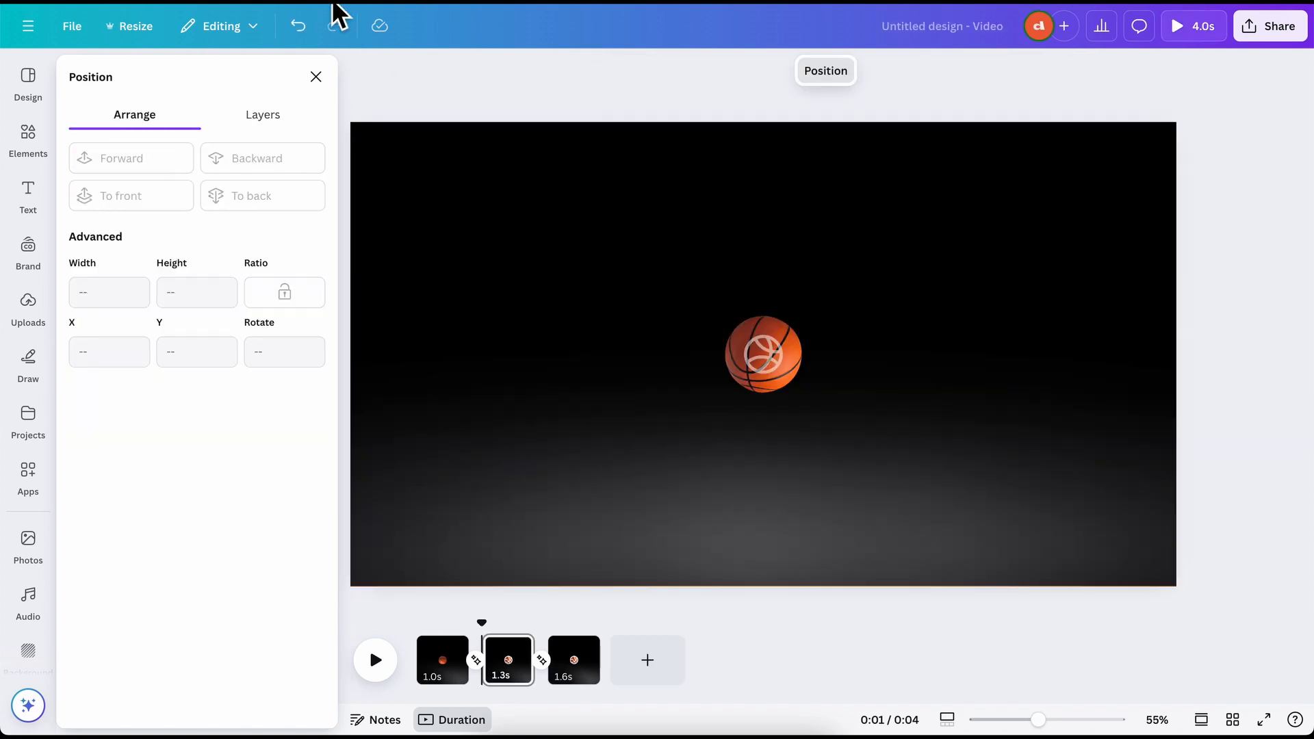
# Try to paste the Dribbble wordmark onto page 2
pyautogui.click(584, 298)
pyautogui.click(872, 366)
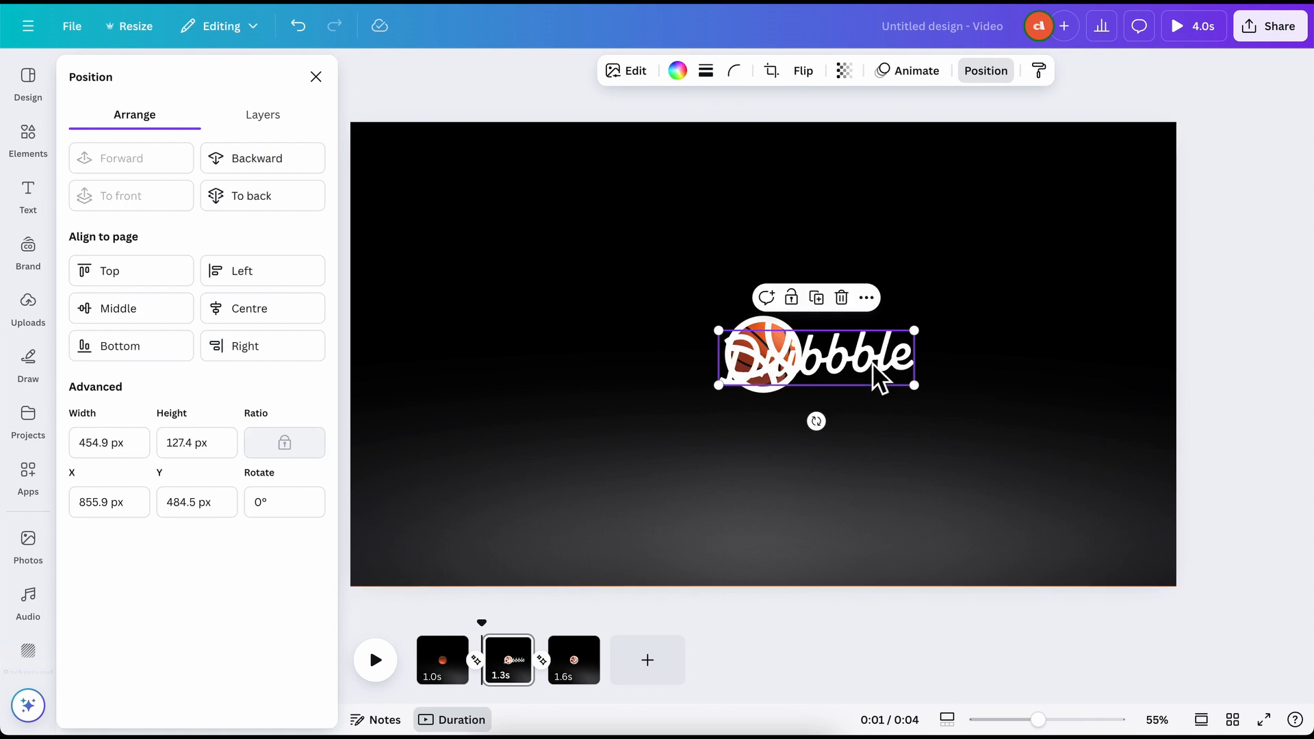
# Bring the orange gradient on page 3 one level forward, above the black gradient
pyautogui.click(600, 645)
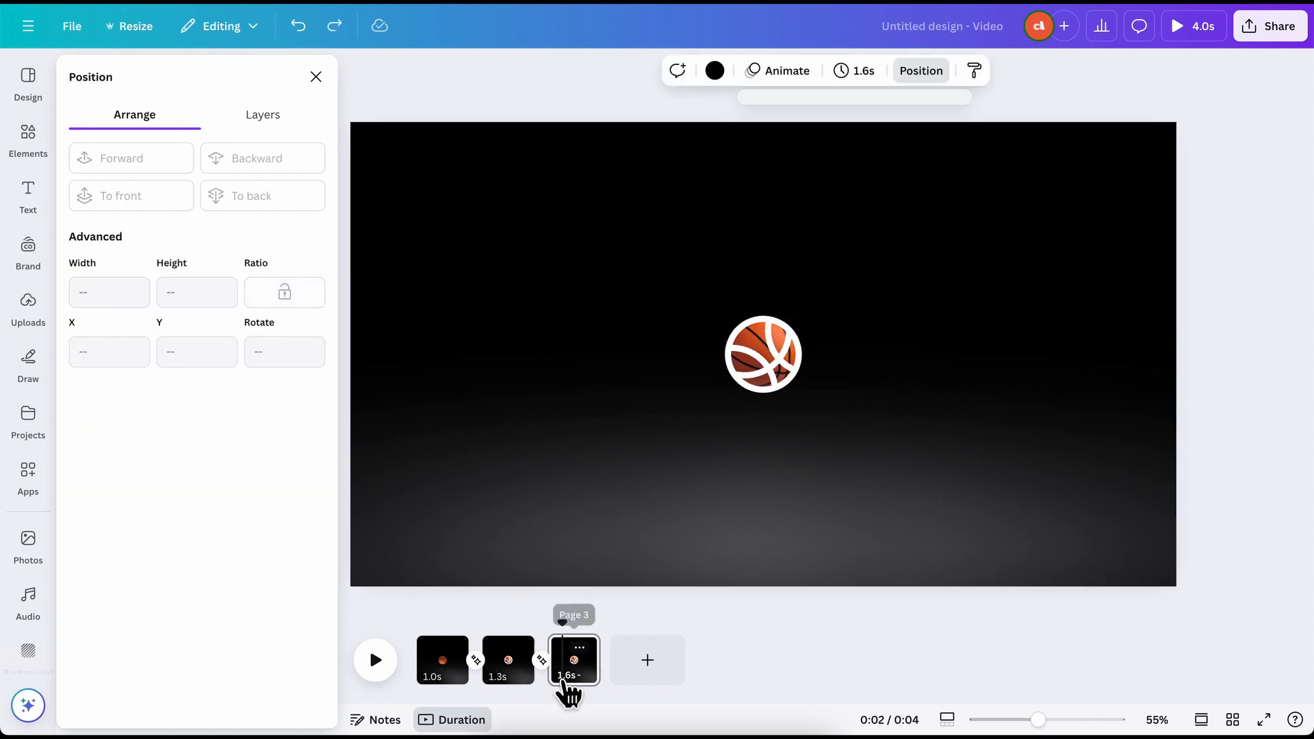
pyautogui.click(875, 334)
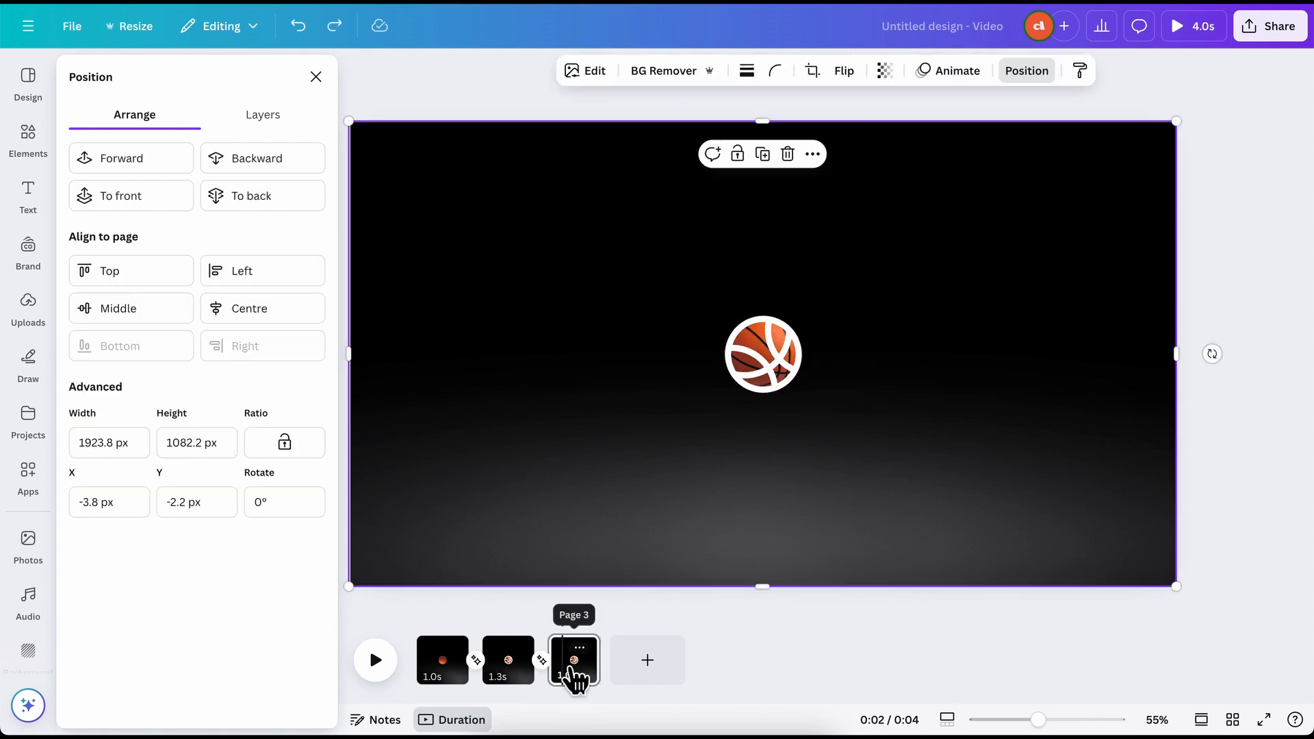
pyautogui.click(574, 675)
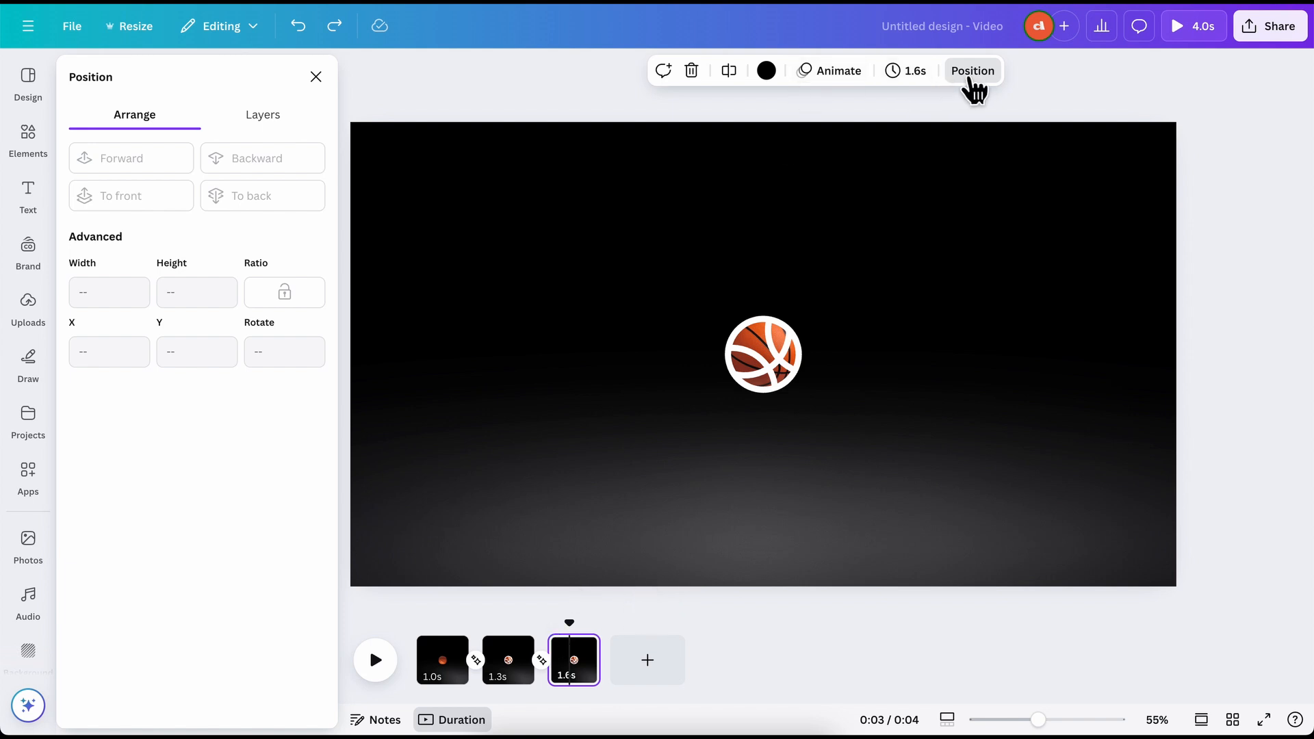
pyautogui.click(271, 112)
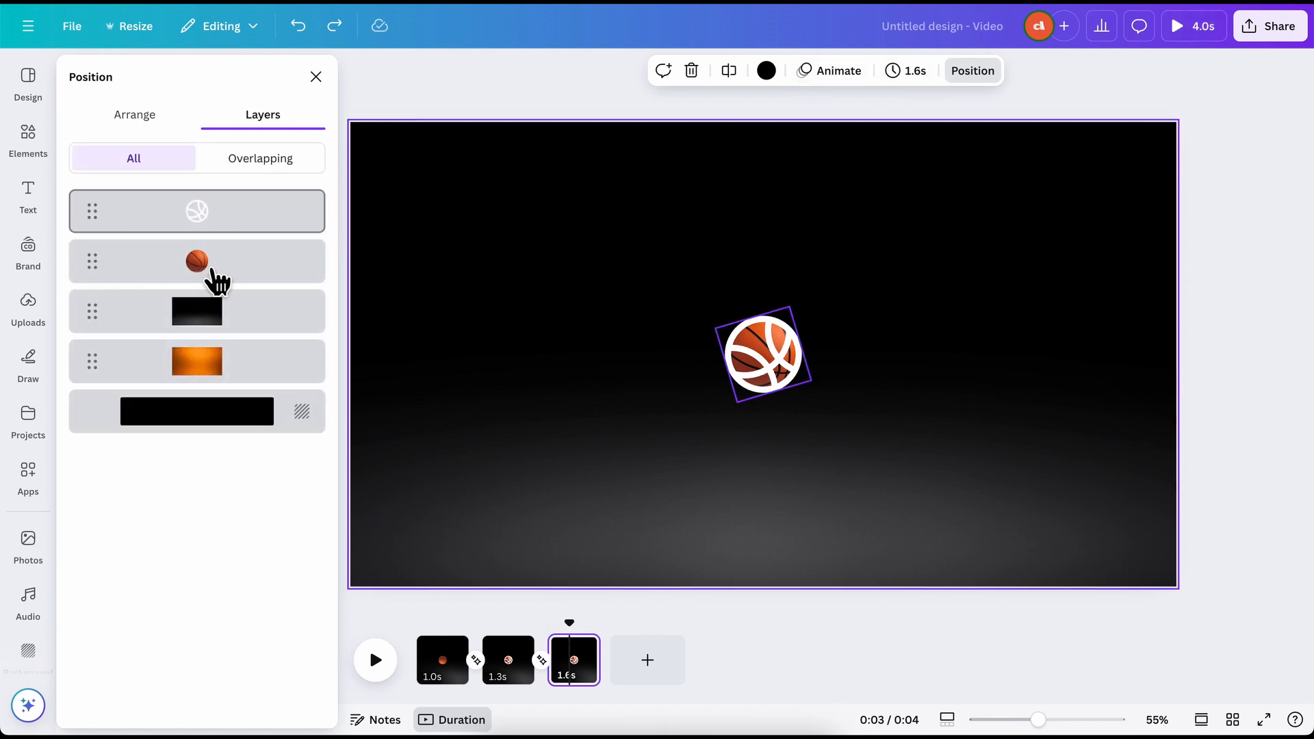
pyautogui.click(216, 376)
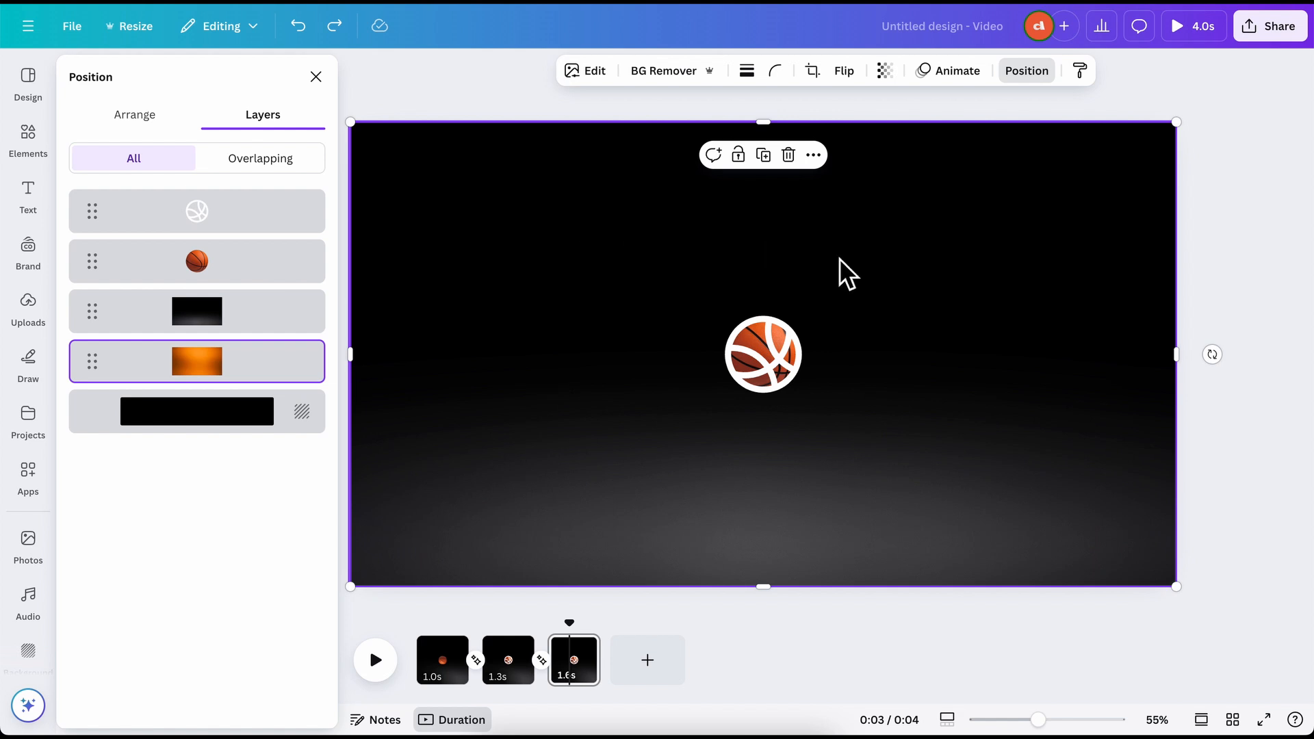
pyautogui.hotkey('ctrl', ']')
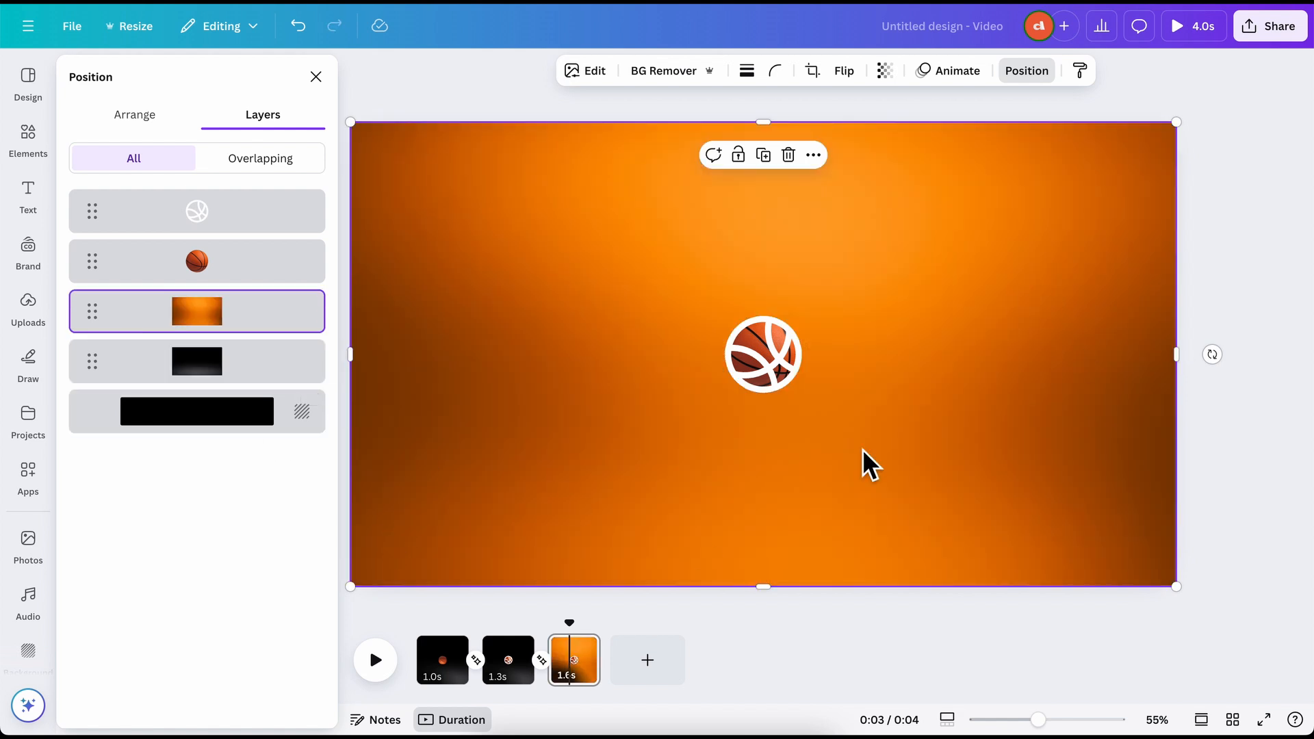
# Paste the white Dribbble wordmark onto page 3 and move the white ball outline and the basketball to the left of it
pyautogui.hotkey('ctrl', 'v')
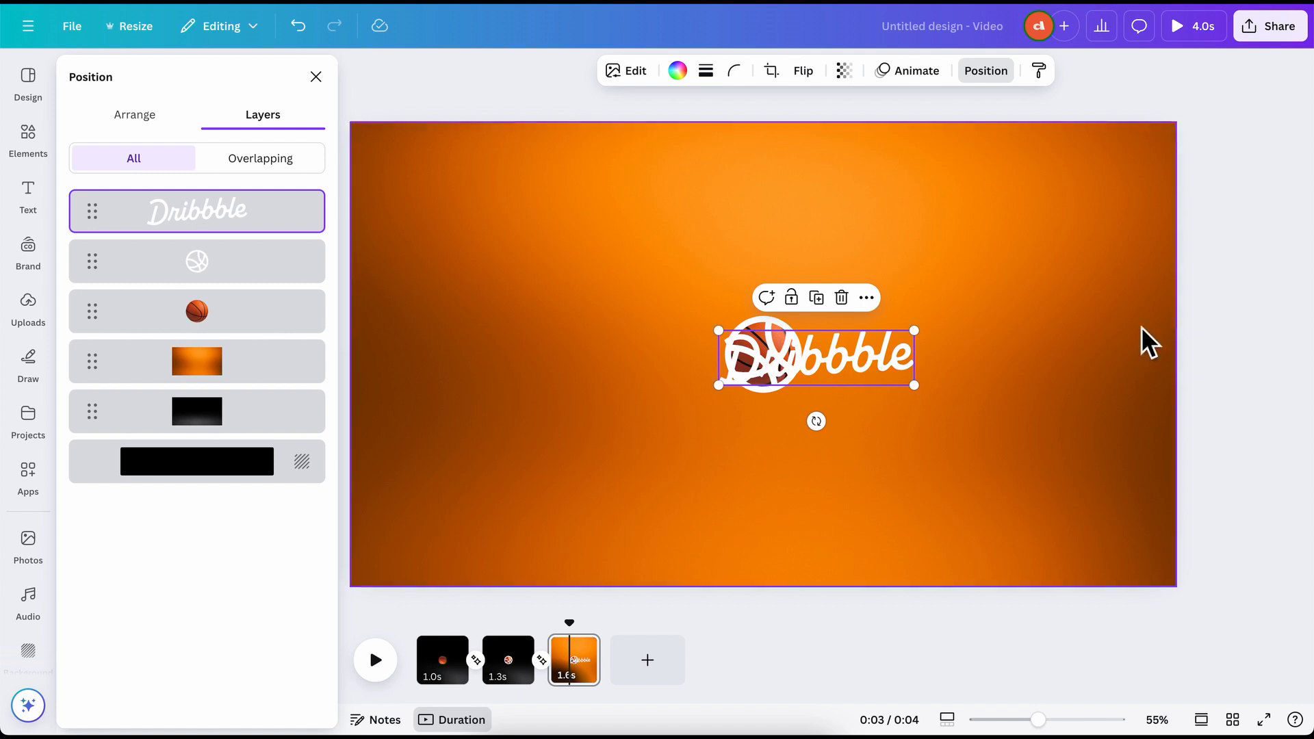
pyautogui.press('Escape')
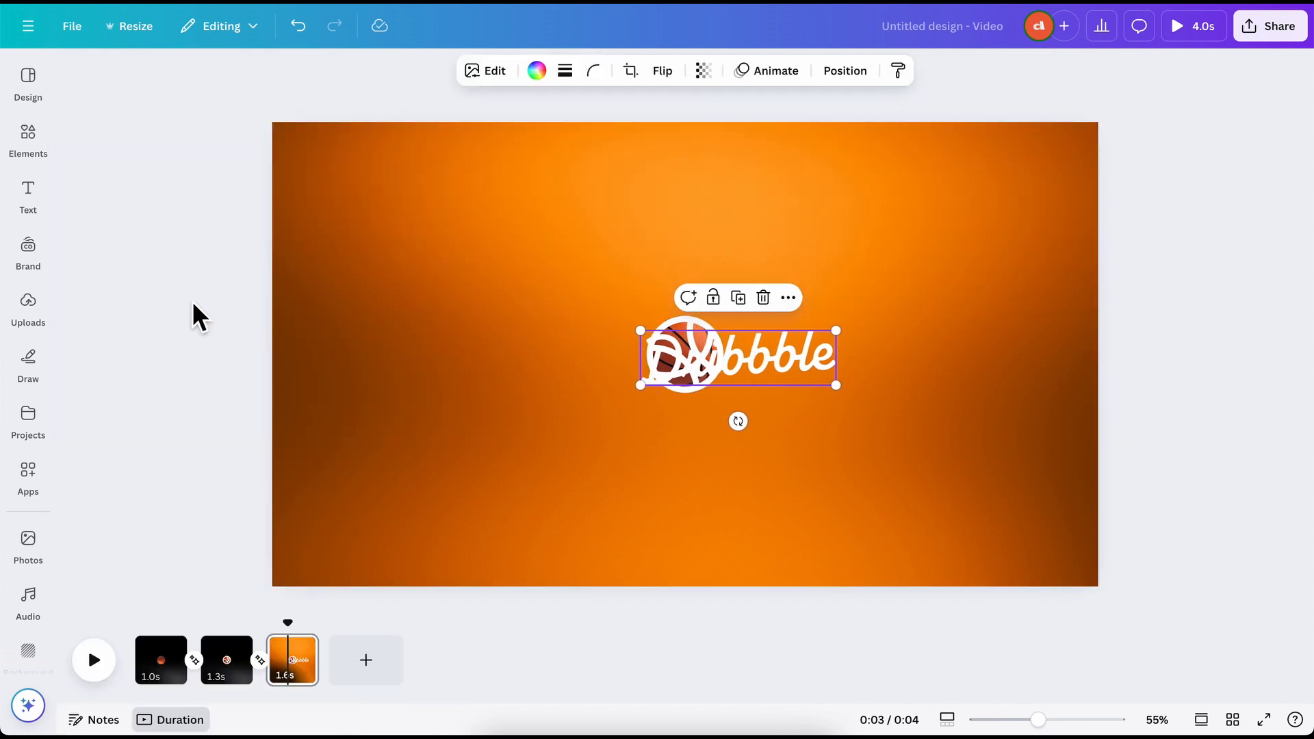
pyautogui.moveTo(199, 316); pyautogui.dragTo(521, 373)
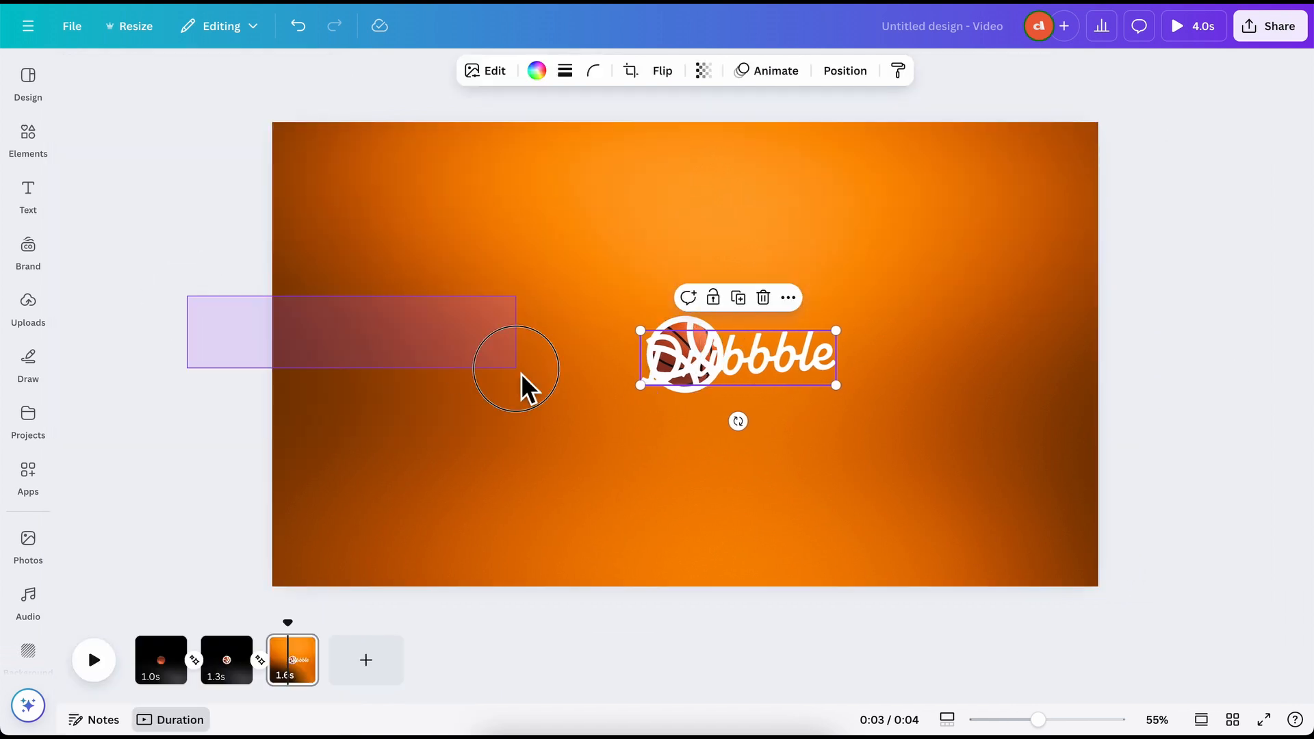
pyautogui.click(690, 340)
pyautogui.moveTo(690, 340); pyautogui.dragTo(595, 343)
pyautogui.moveTo(715, 340); pyautogui.dragTo(618, 334)
# Nudge the basketball left in small increments until it lines up beneath the white outline
pyautogui.scroll(5, 618, 334)
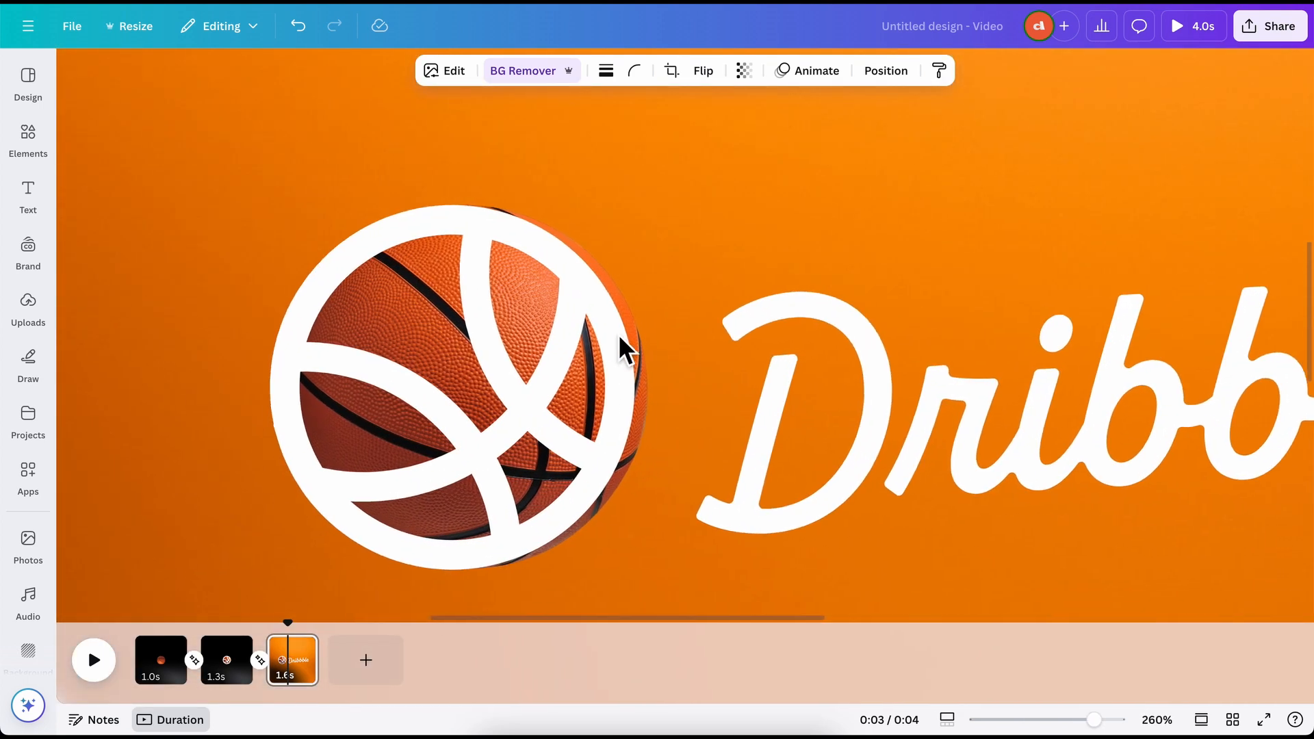
pyautogui.press('Left')
pyautogui.press('Left')
pyautogui.press('Left')
pyautogui.press('Left')
pyautogui.press('Left')
pyautogui.press('Left')
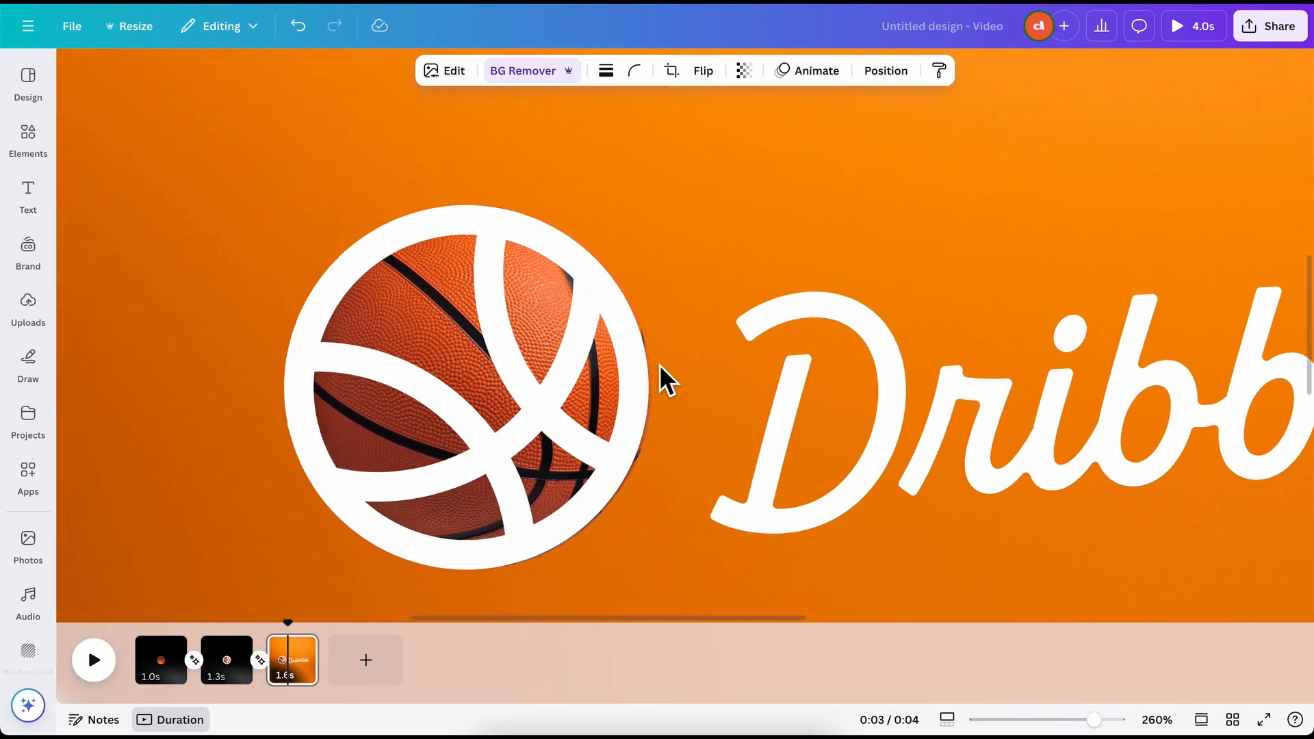
pyautogui.scroll(-5, 659, 364)
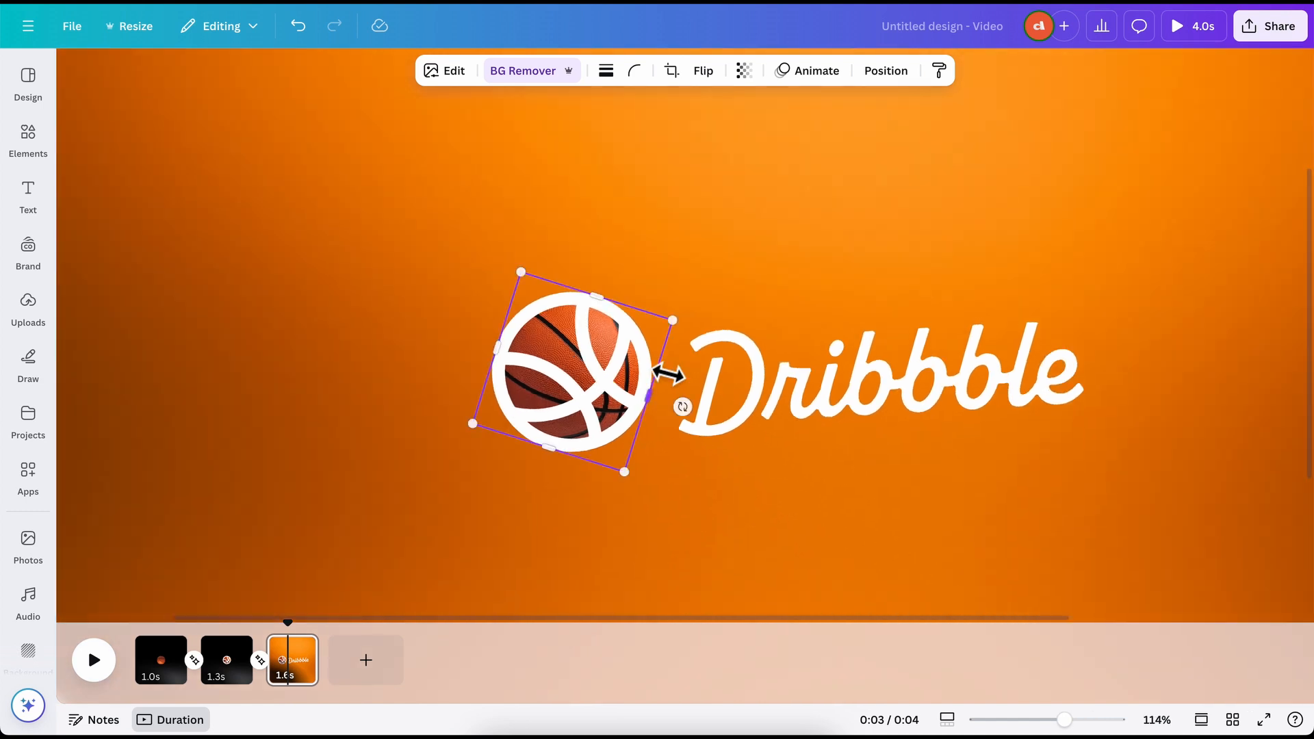
pyautogui.scroll(-4, 659, 364)
# Shift the basketball and its white outline together slightly left, away from the wordmark
pyautogui.click(221, 297)
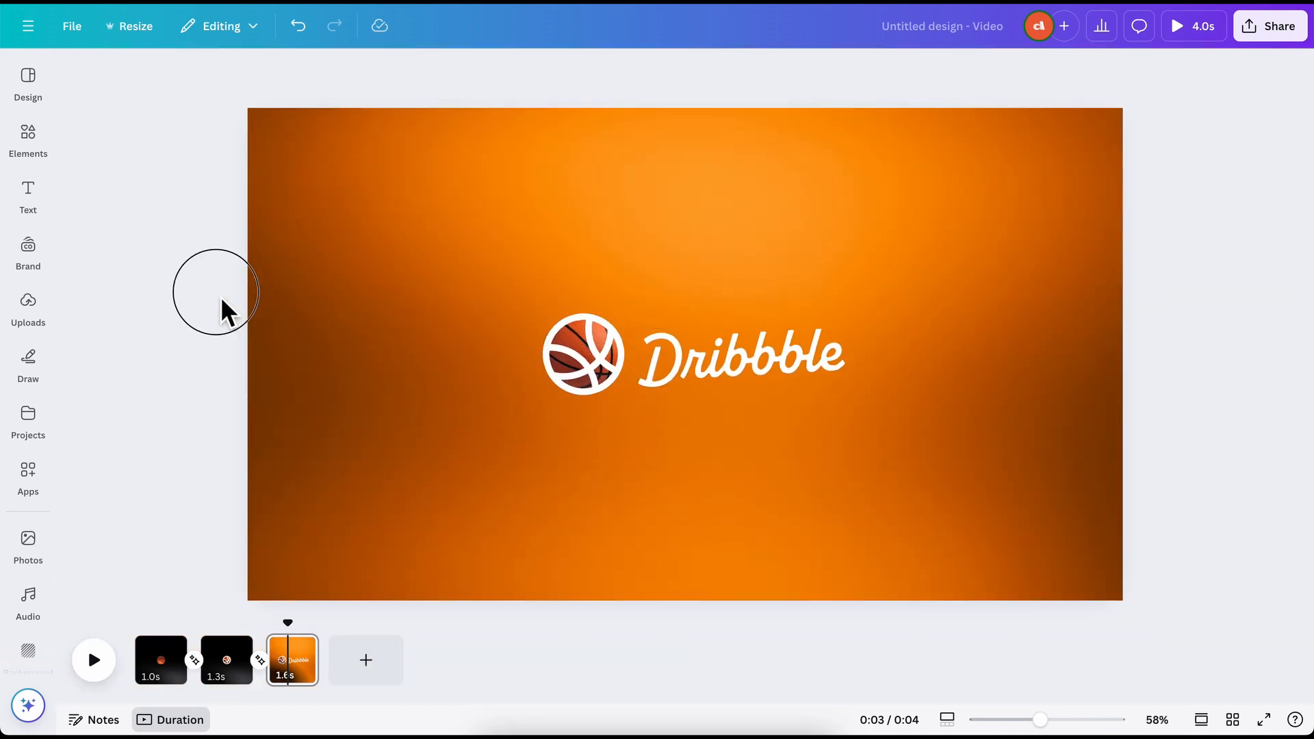
pyautogui.moveTo(220, 297); pyautogui.dragTo(611, 425)
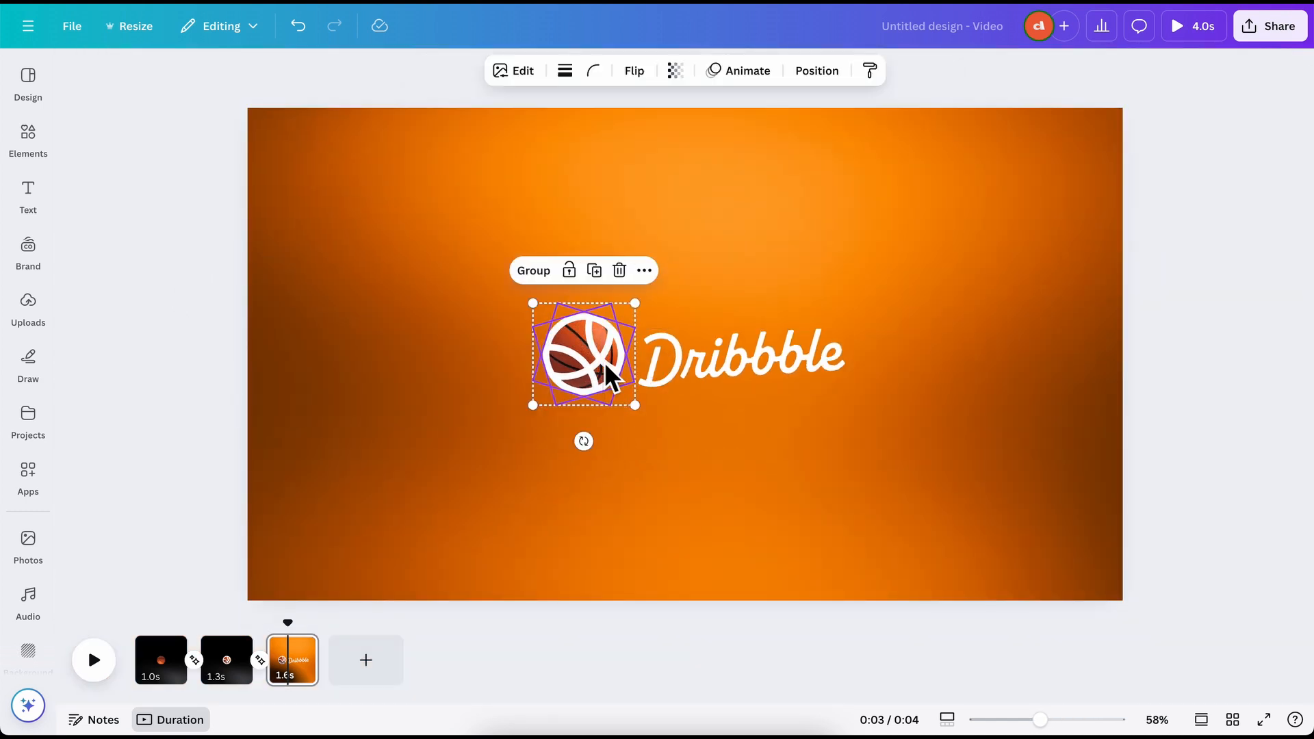
pyautogui.hotkey('shift', 'Left')
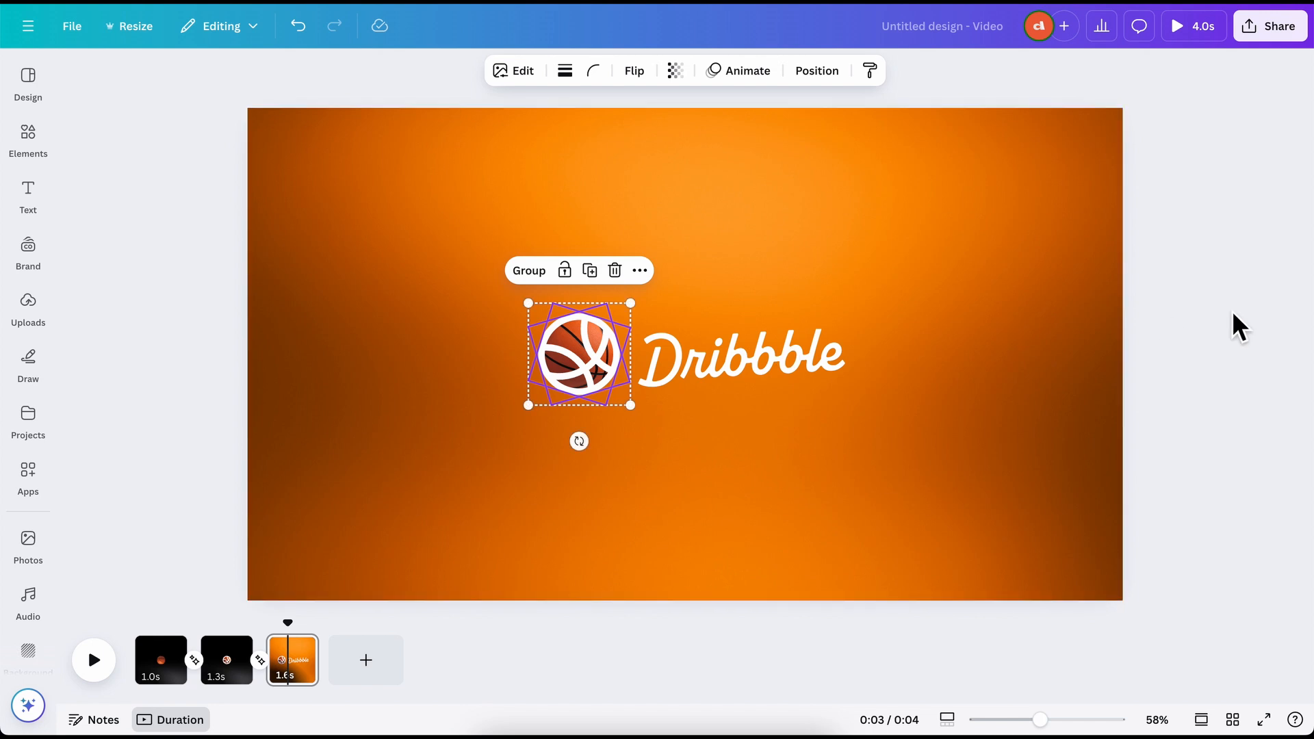
pyautogui.click(1239, 327)
# Rotate the white ball outline on page 3 counter-clockwise by roughly a quarter turn and preview the video from the start
pyautogui.click(579, 366)
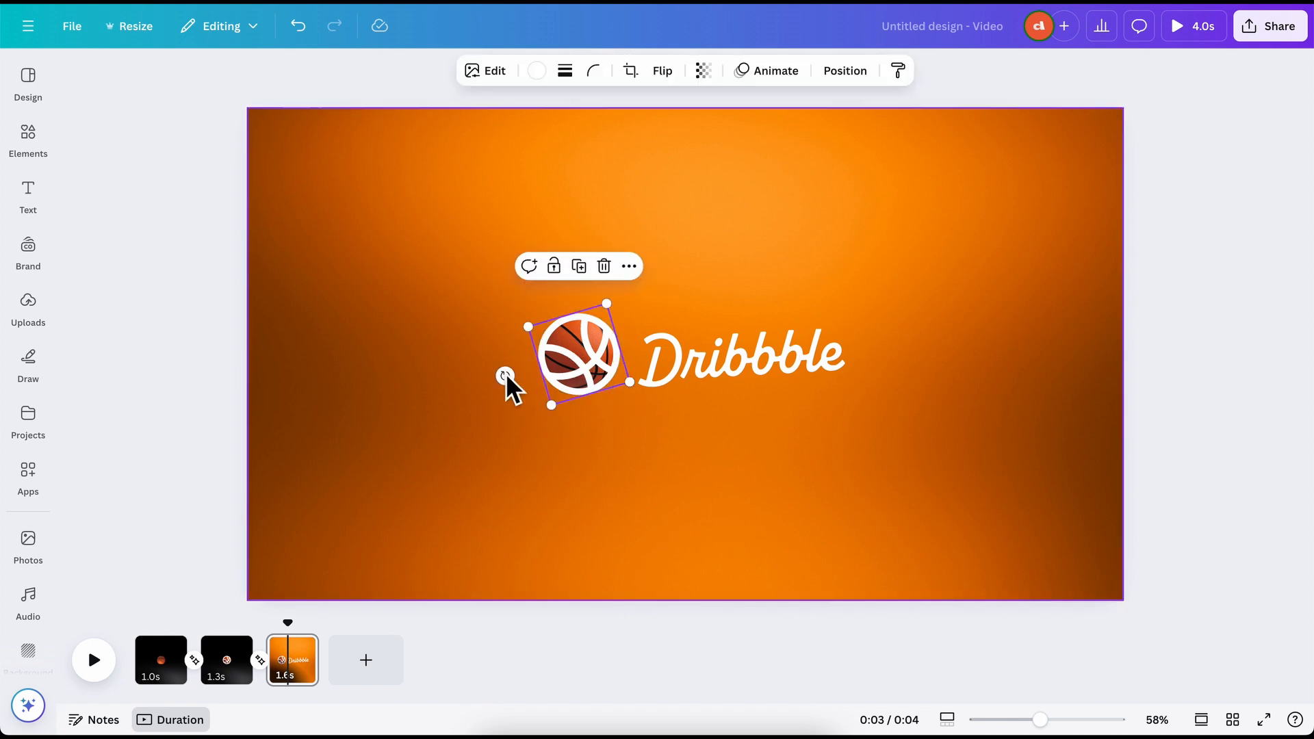
pyautogui.moveTo(505, 375); pyautogui.dragTo(609, 405)
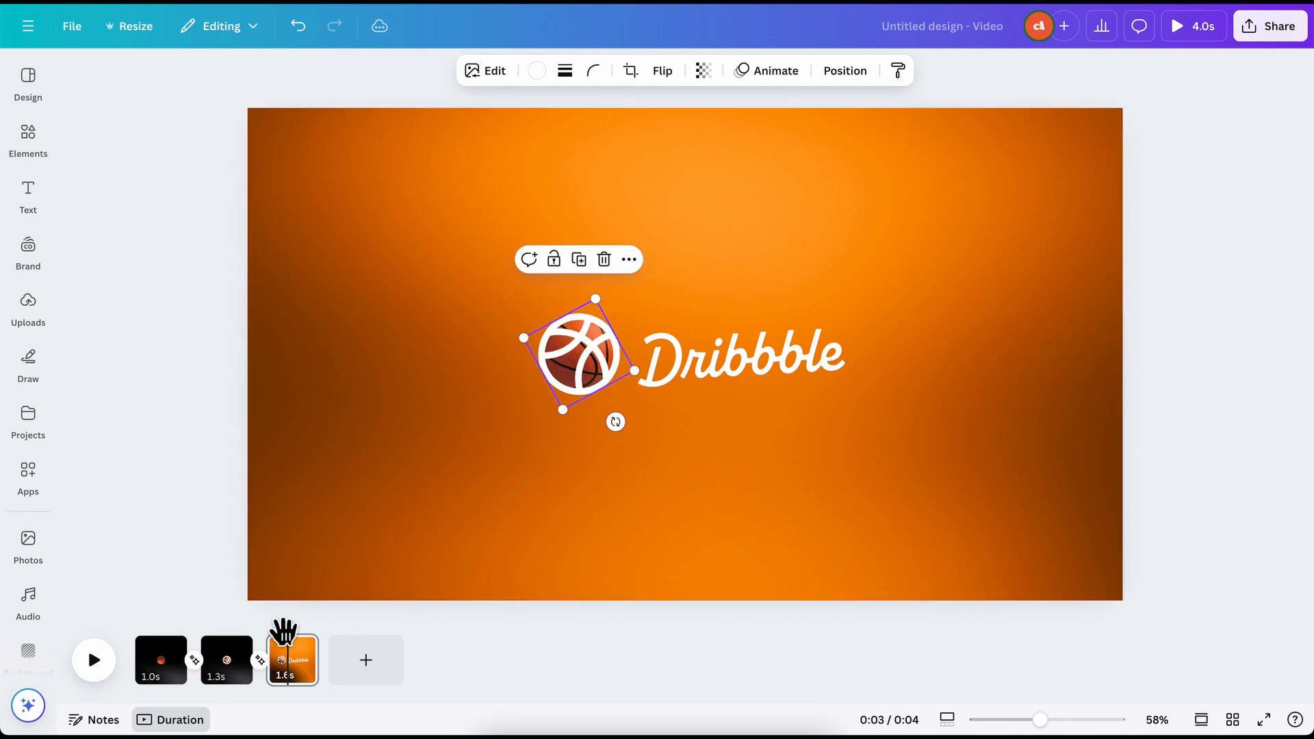
pyautogui.moveTo(284, 631); pyautogui.dragTo(106, 630)
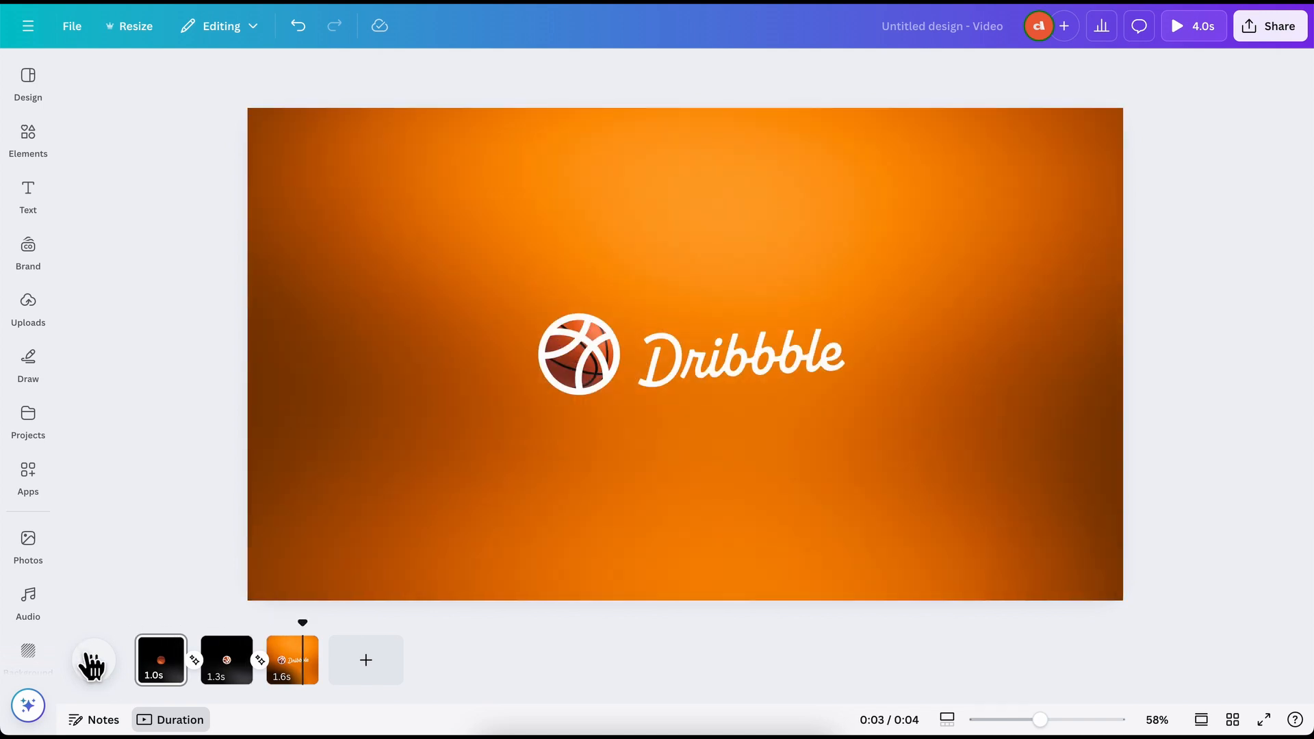
# Scrub the SUBSCRIBE NOW reference design from page 2 into page 4 to examine how the logo moves
pyautogui.moveTo(28, 250)
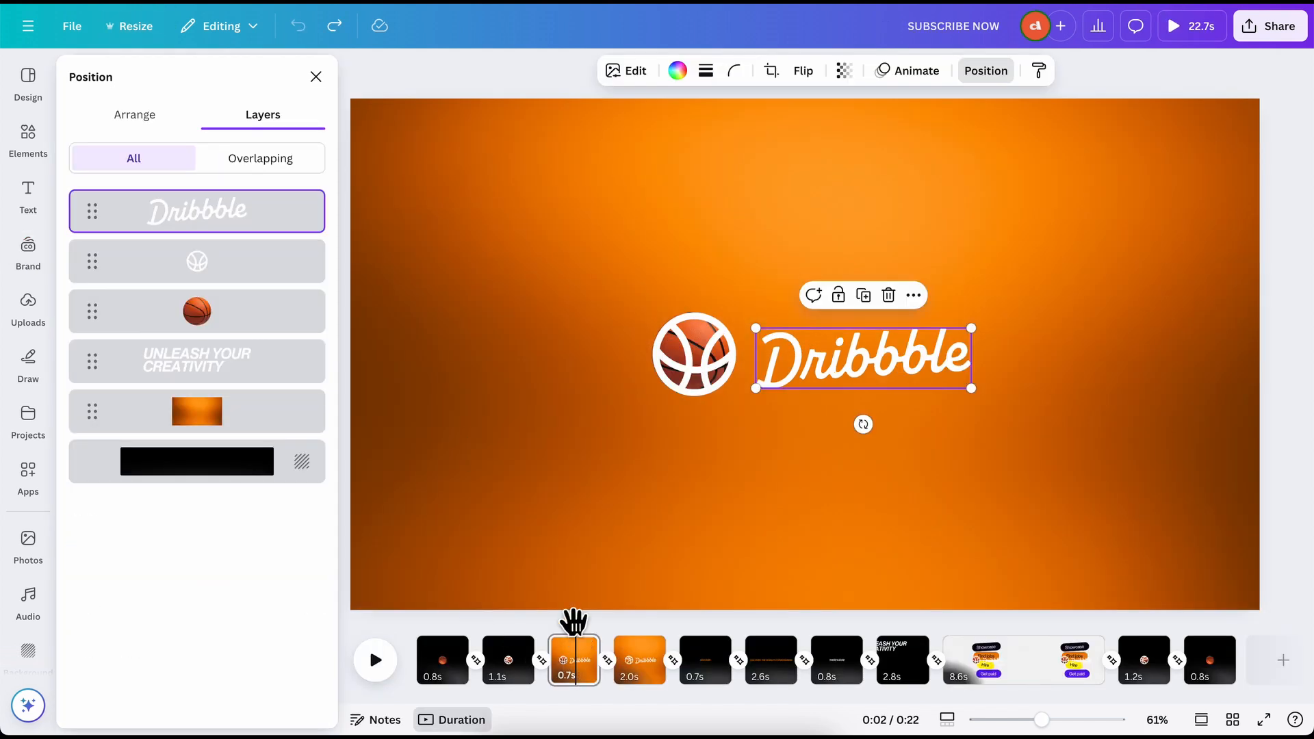
pyautogui.moveTo(499, 625); pyautogui.dragTo(601, 628)
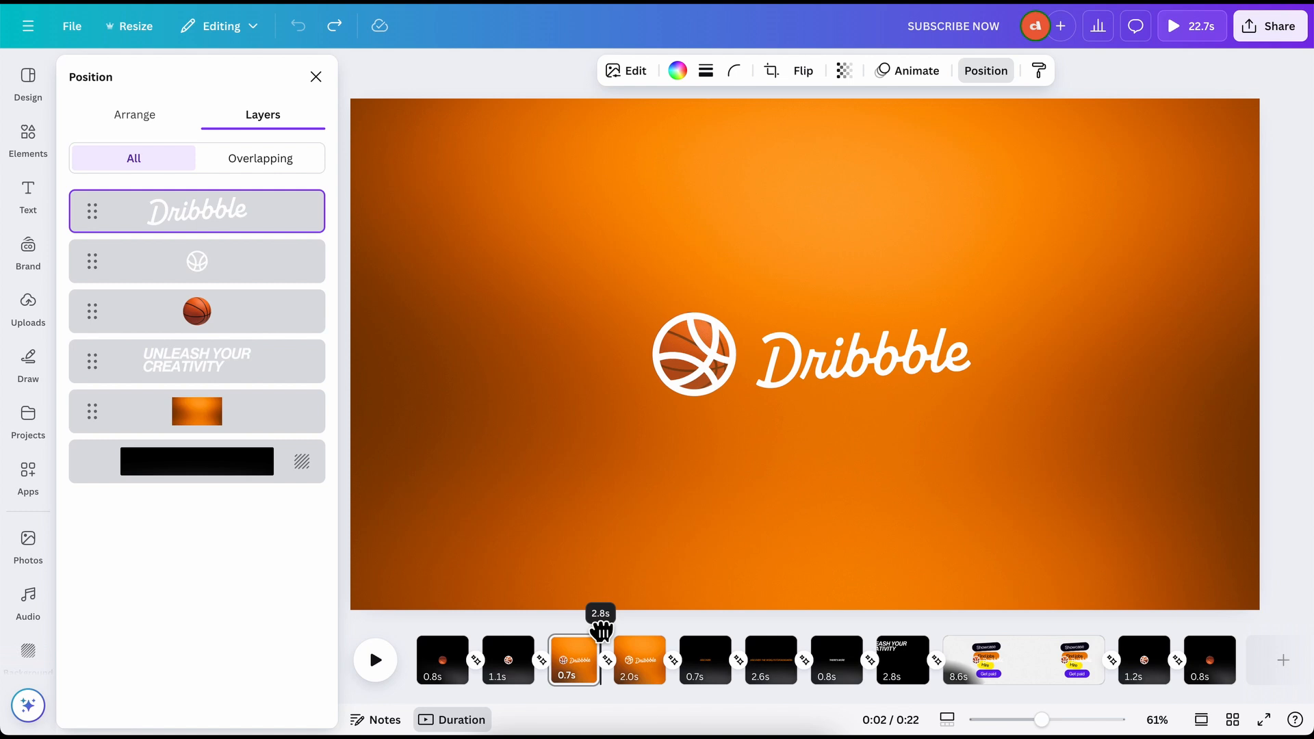
pyautogui.moveTo(601, 629); pyautogui.dragTo(614, 632)
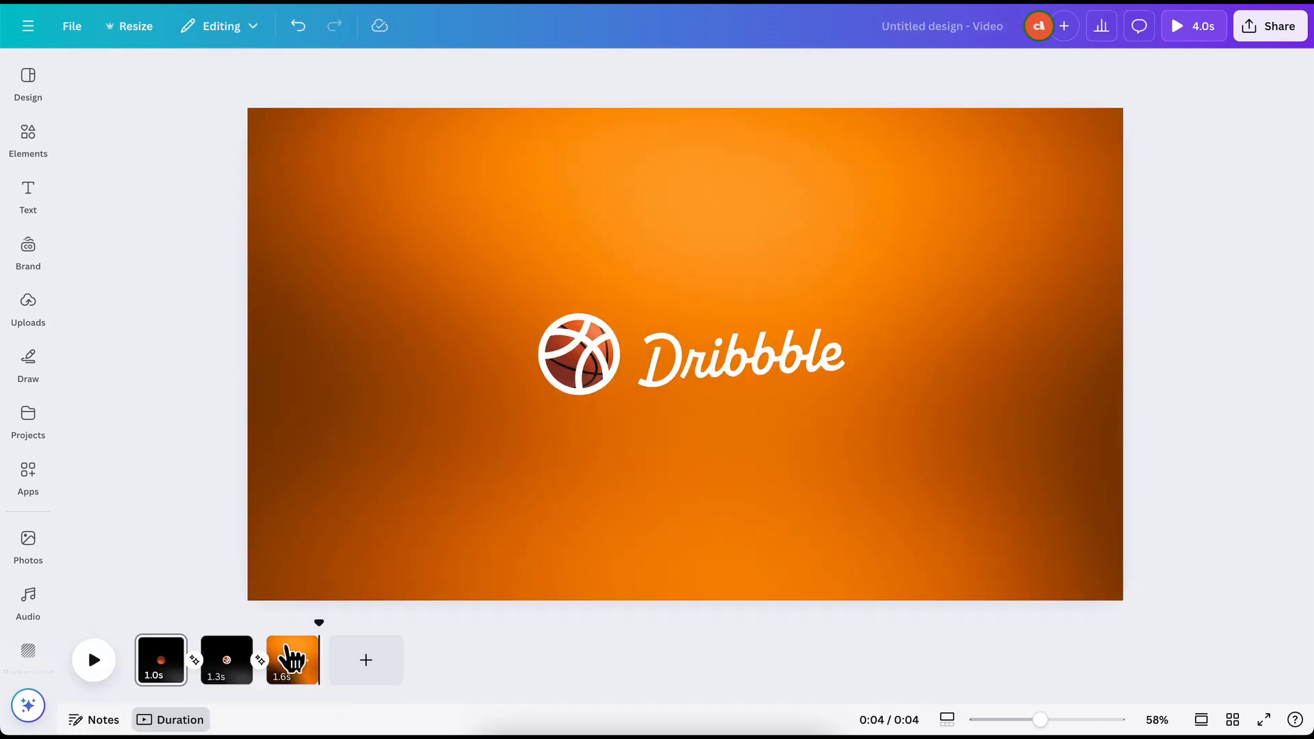
# Duplicate page 3 of the untitled video to create page 4
pyautogui.click(286, 679)
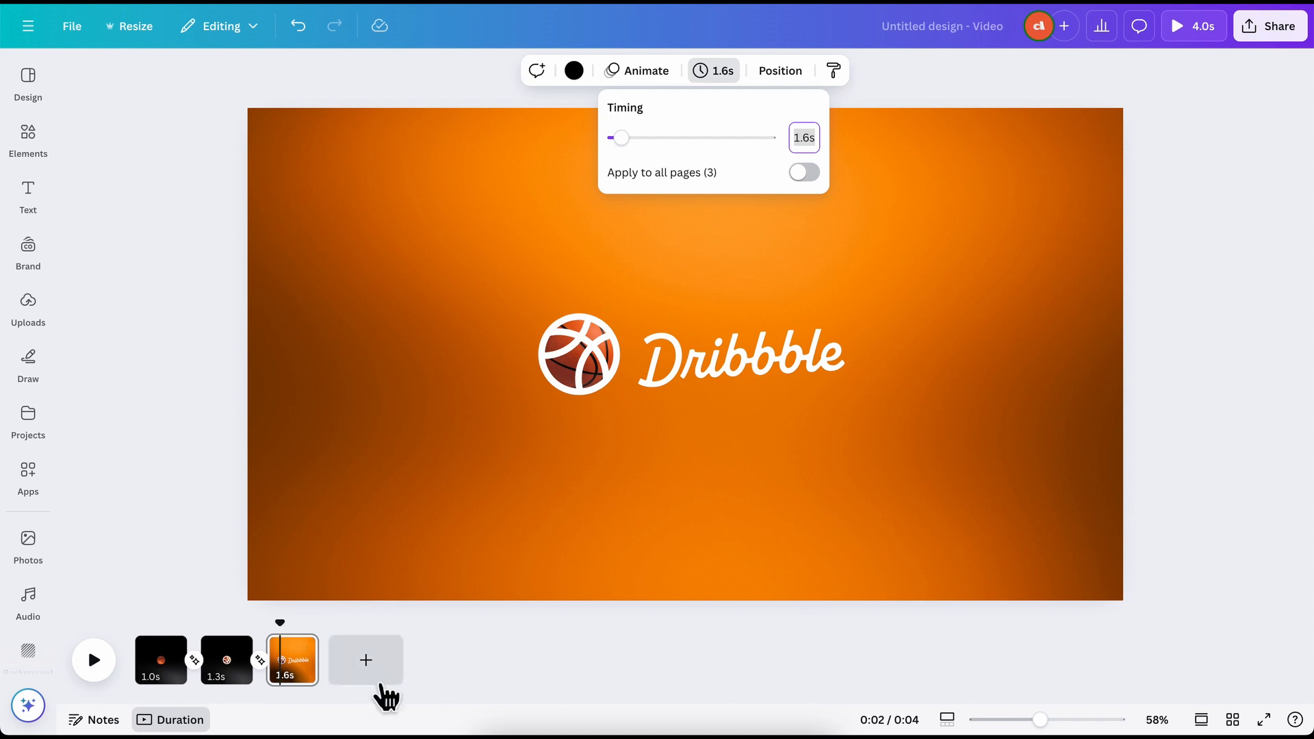
pyautogui.click(373, 702)
pyautogui.click(291, 659)
pyautogui.rightClick(293, 654)
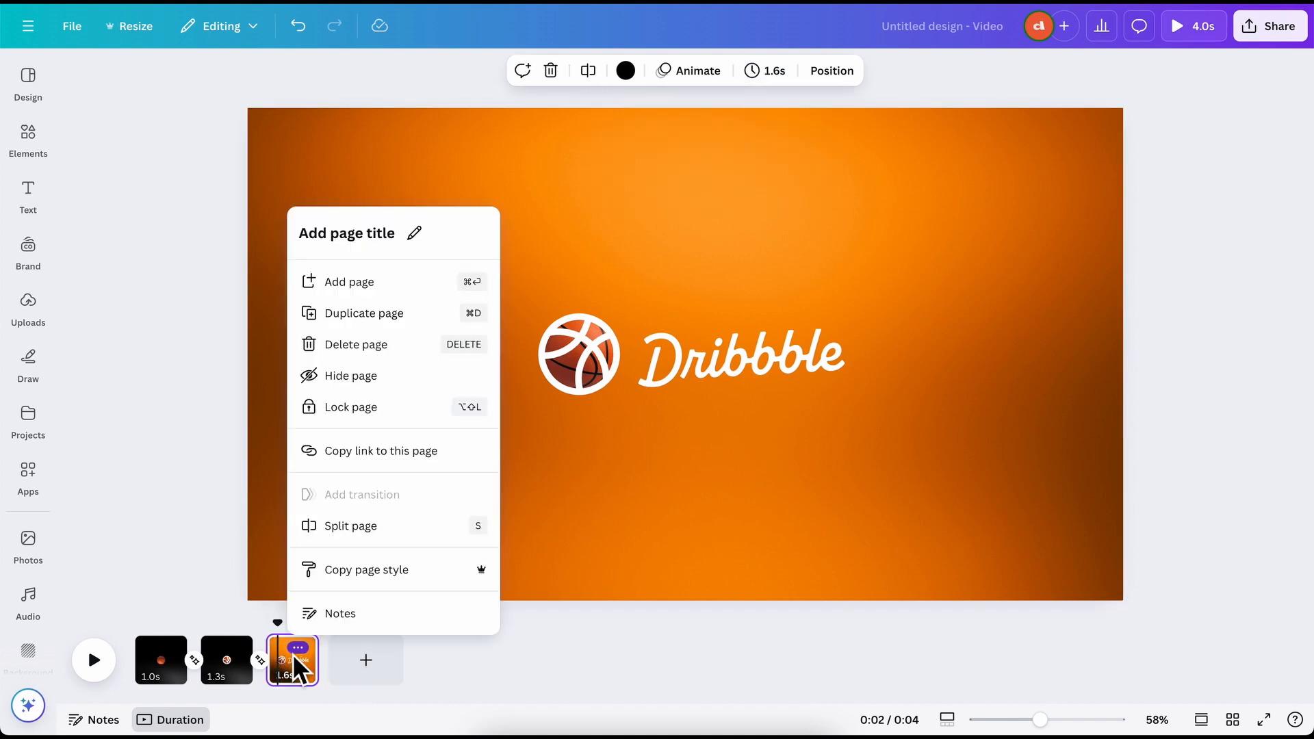
pyautogui.click(293, 667)
pyautogui.click(288, 655)
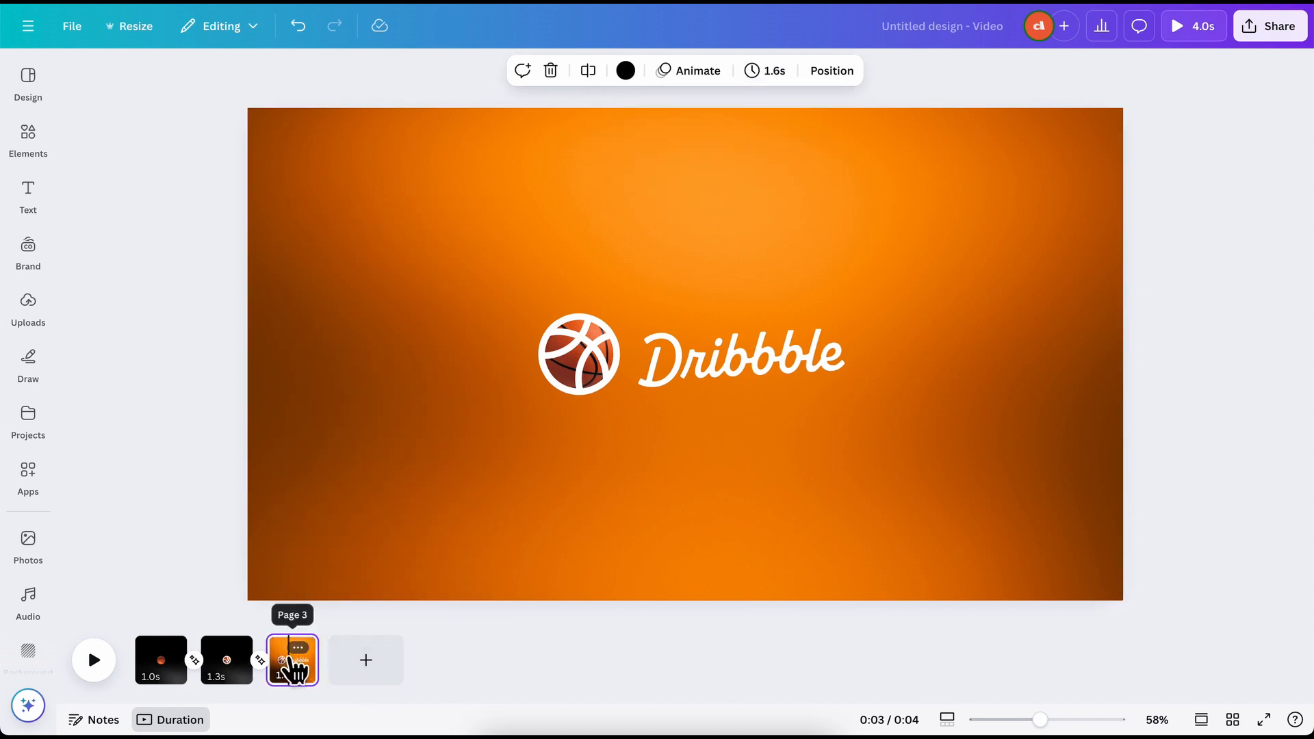
pyautogui.hotkey('ctrl', 'd')
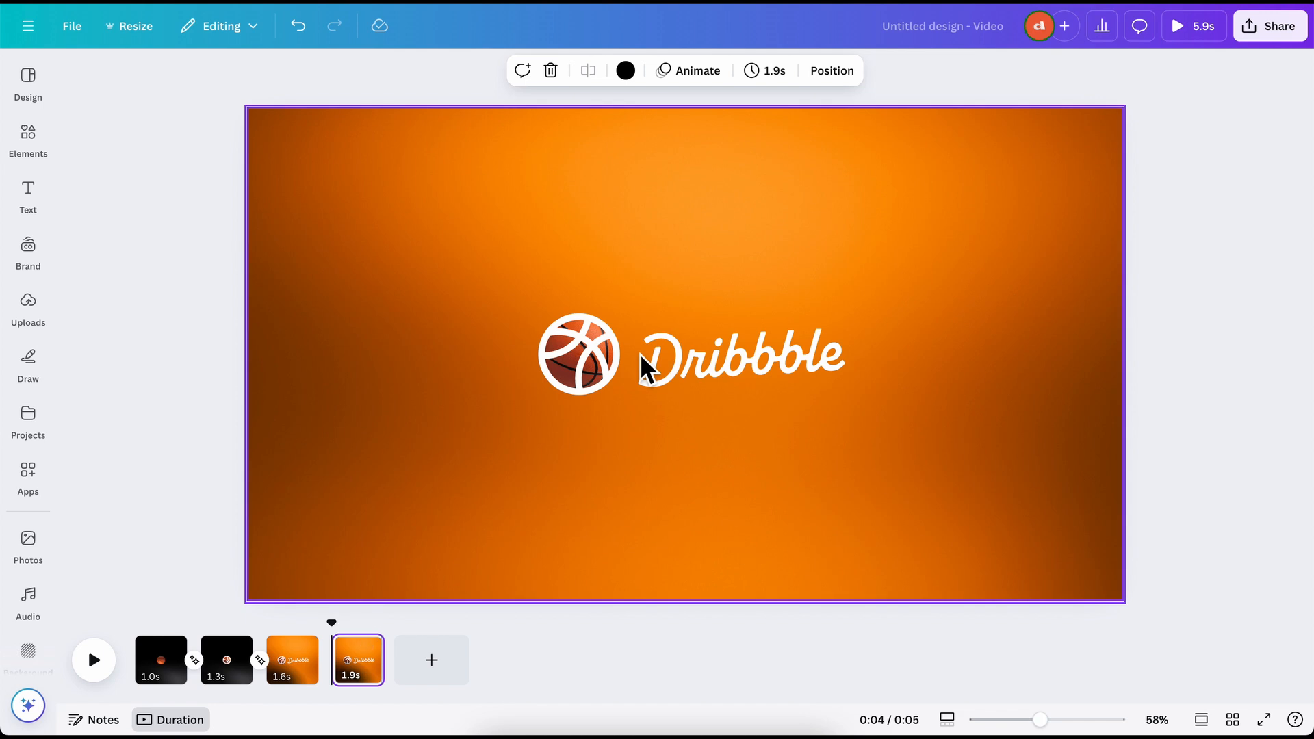
# On page 4, rotate the white ball outline further counter-clockwise and the basketball photo clockwise
pyautogui.click(569, 367)
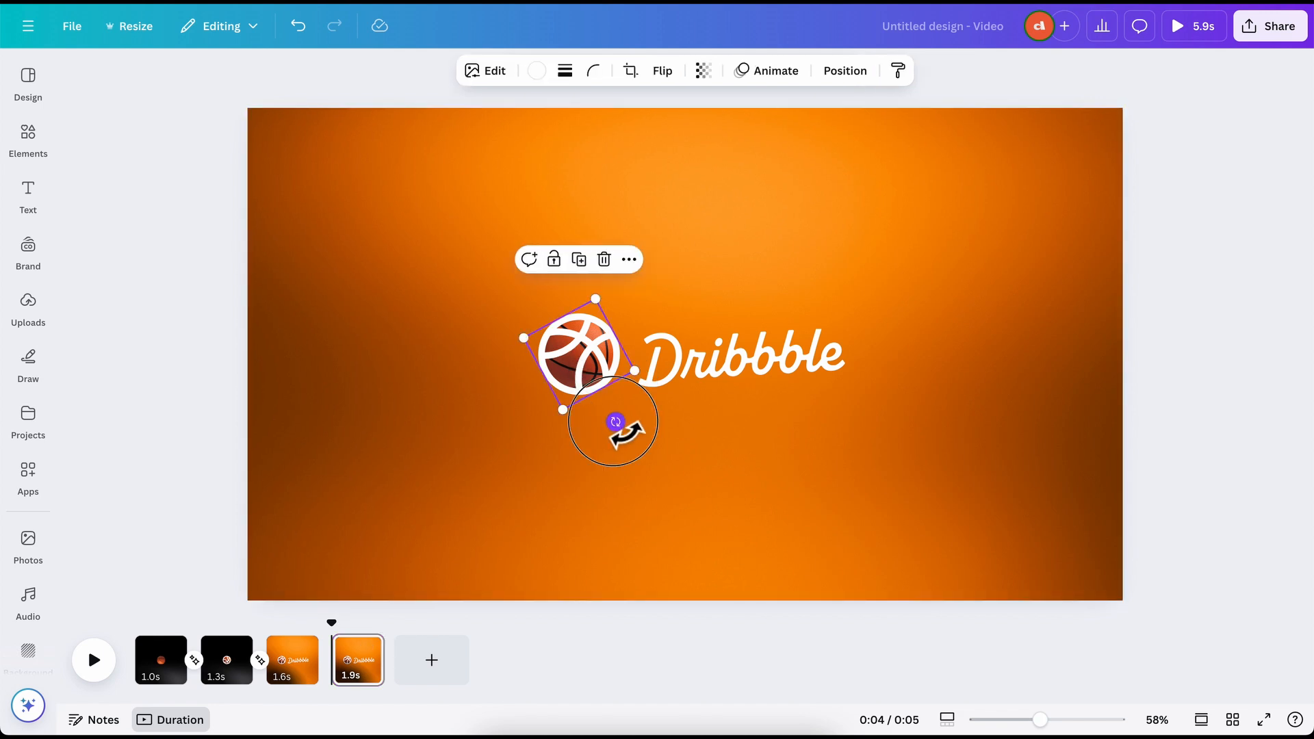
pyautogui.moveTo(626, 432); pyautogui.dragTo(657, 401)
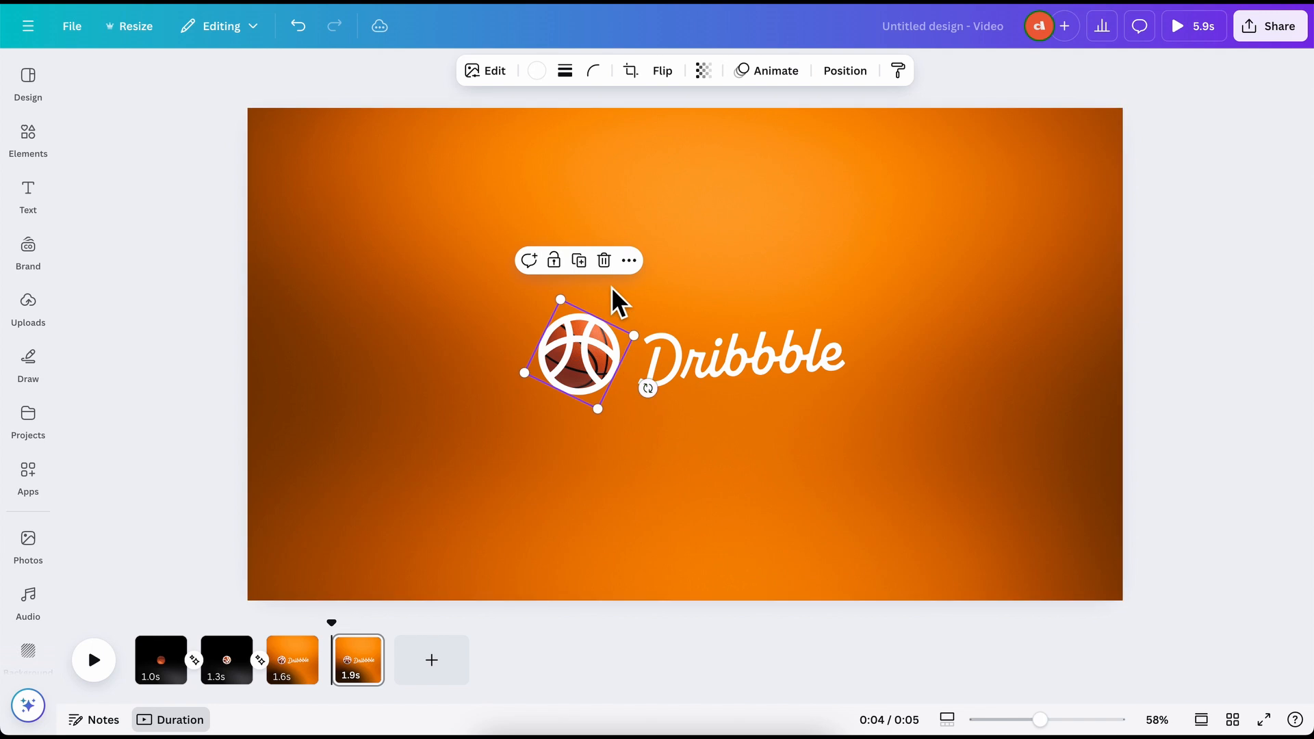
pyautogui.click(847, 71)
pyautogui.click(255, 311)
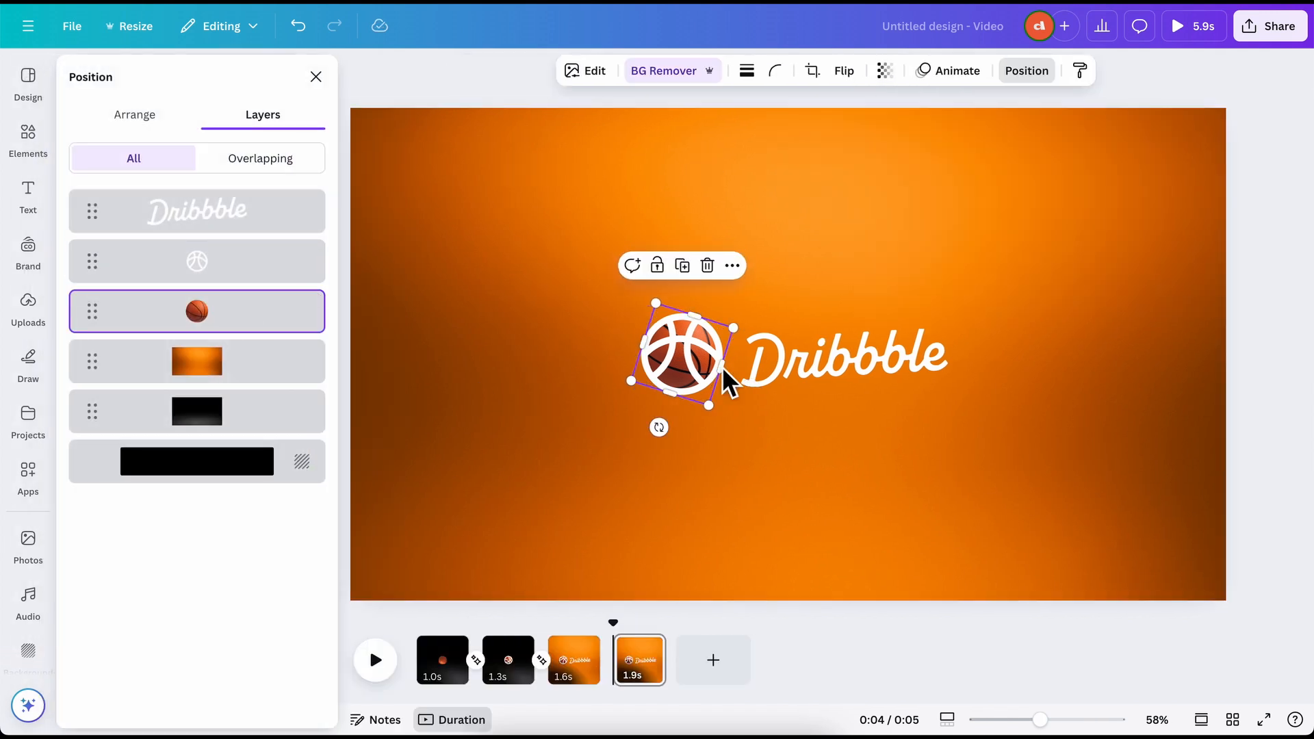
pyautogui.moveTo(659, 428); pyautogui.dragTo(602, 384)
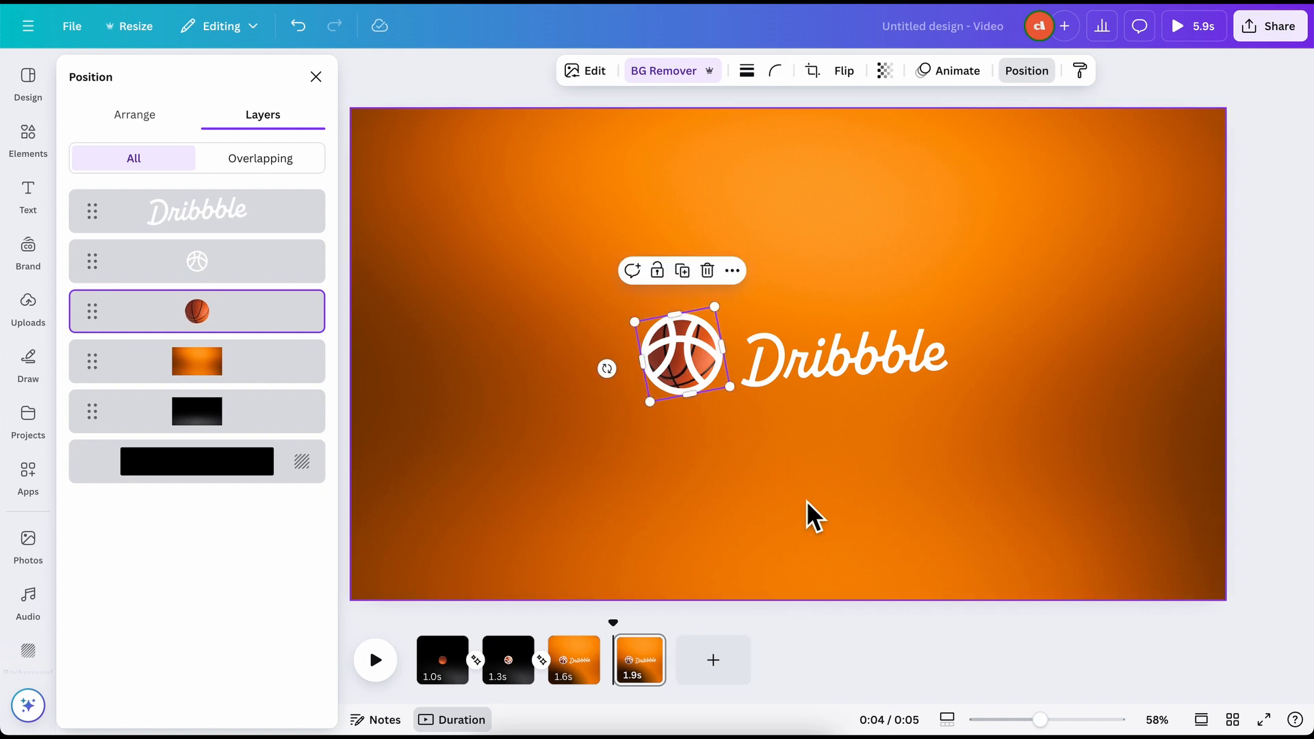
# Open the animation options for the basketball photo on page 3
pyautogui.click(580, 685)
pyautogui.click(244, 308)
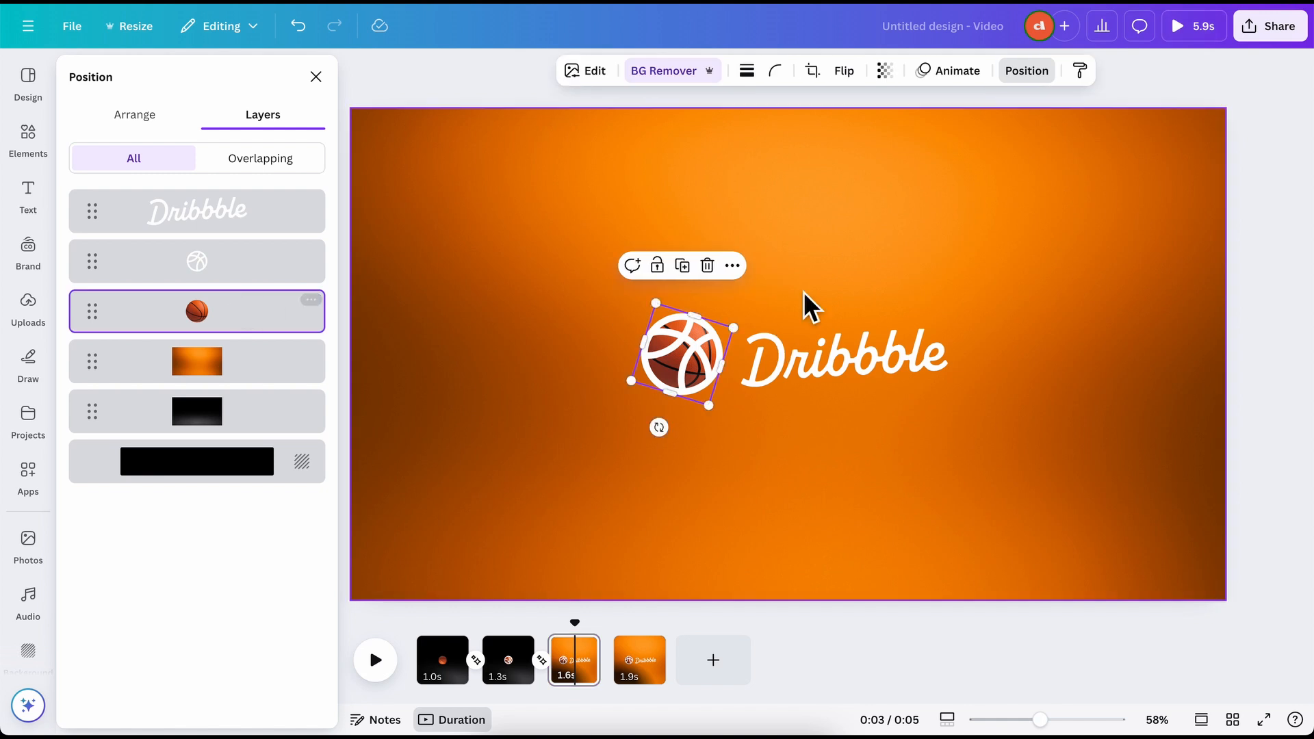
pyautogui.click(951, 76)
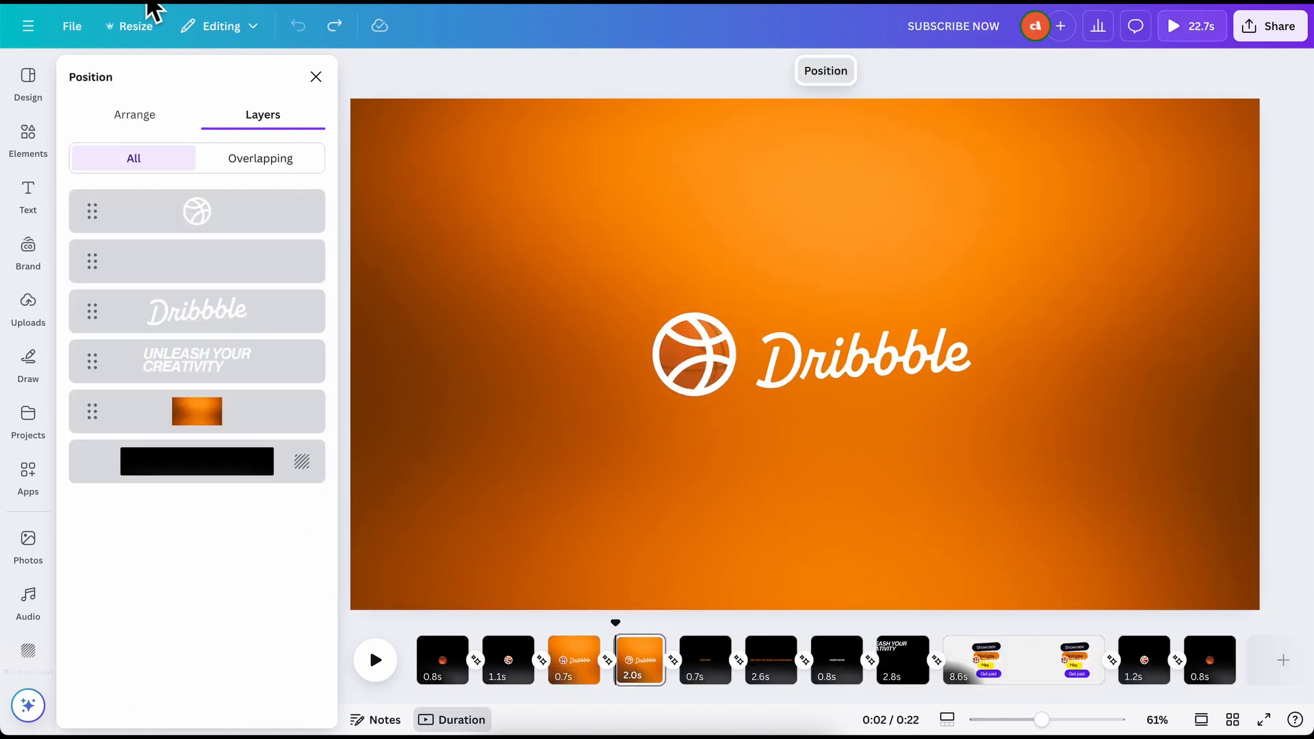
# In the SUBSCRIBE NOW reference design, open page 3's basketball photo and examine its Brush animation settings
pyautogui.click(580, 667)
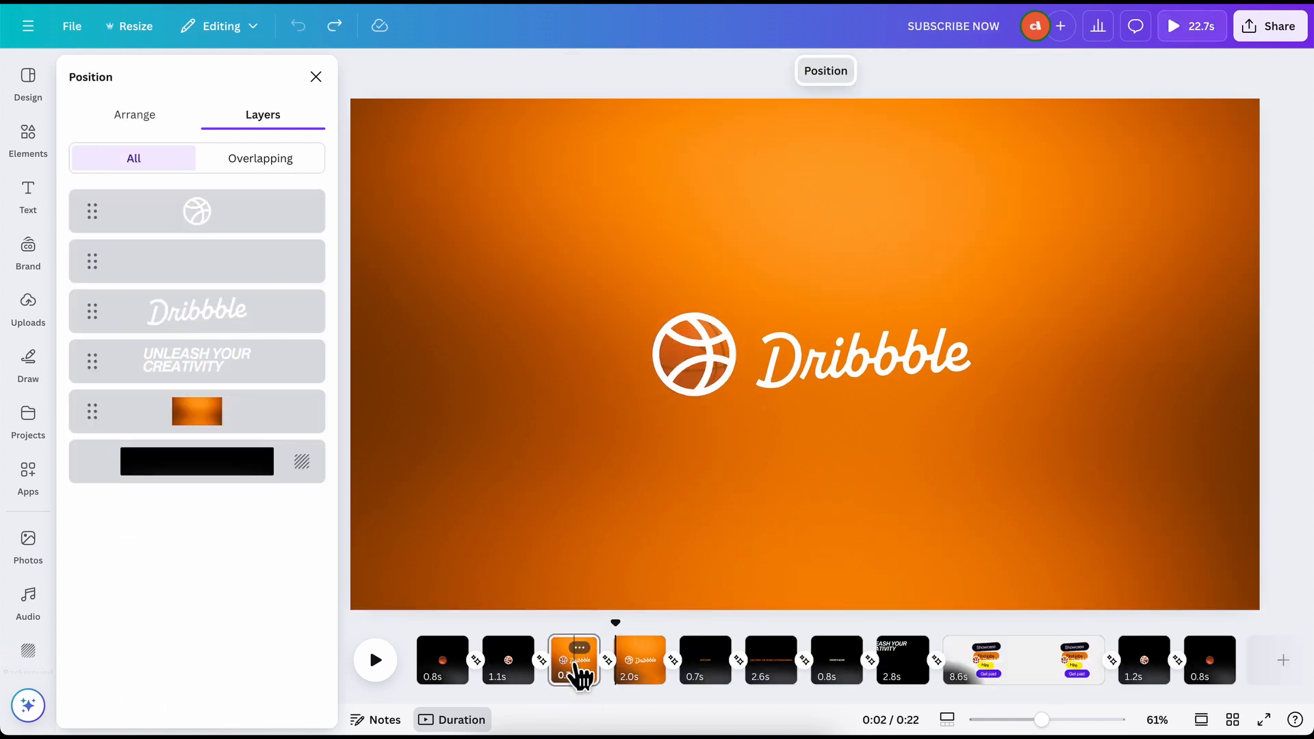
pyautogui.click(205, 320)
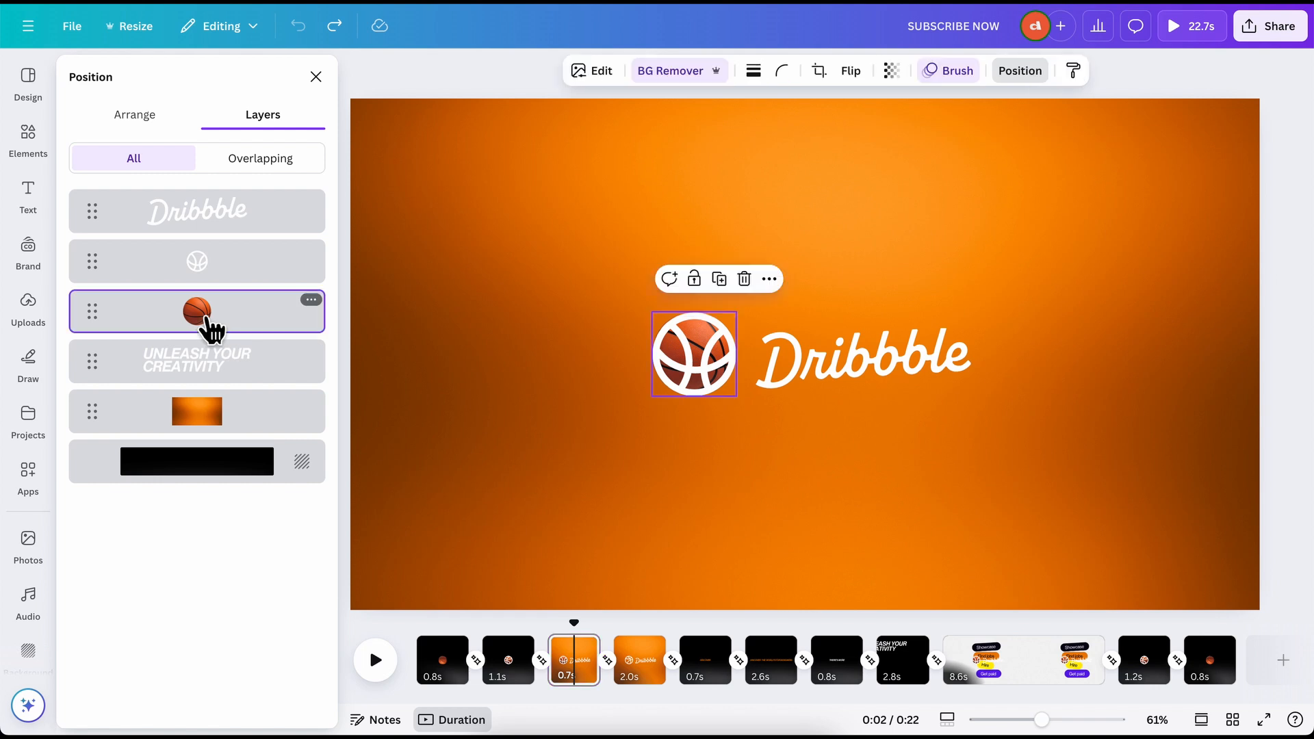
pyautogui.click(952, 75)
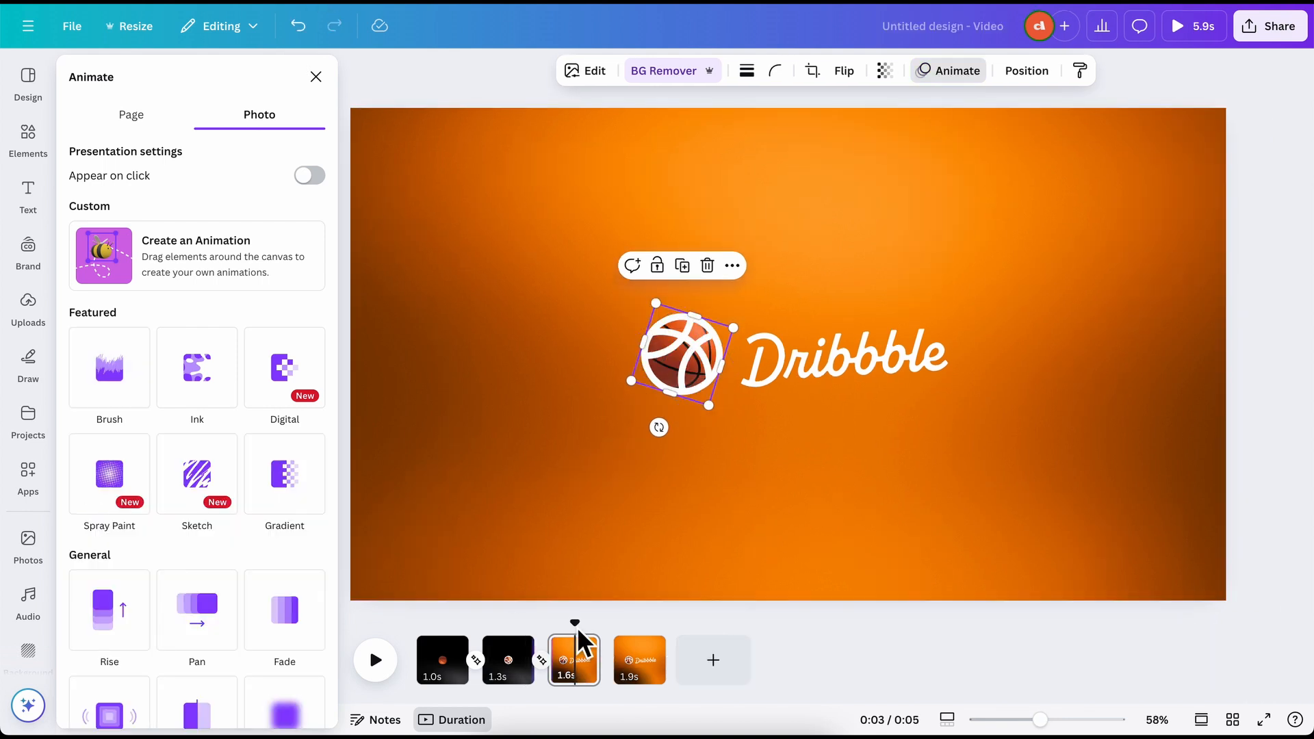
# In the untitled video, apply the Brush animation to page 3's basketball photo, set to On exit with the Swirl style
pyautogui.scroll(-1, 184, 586)
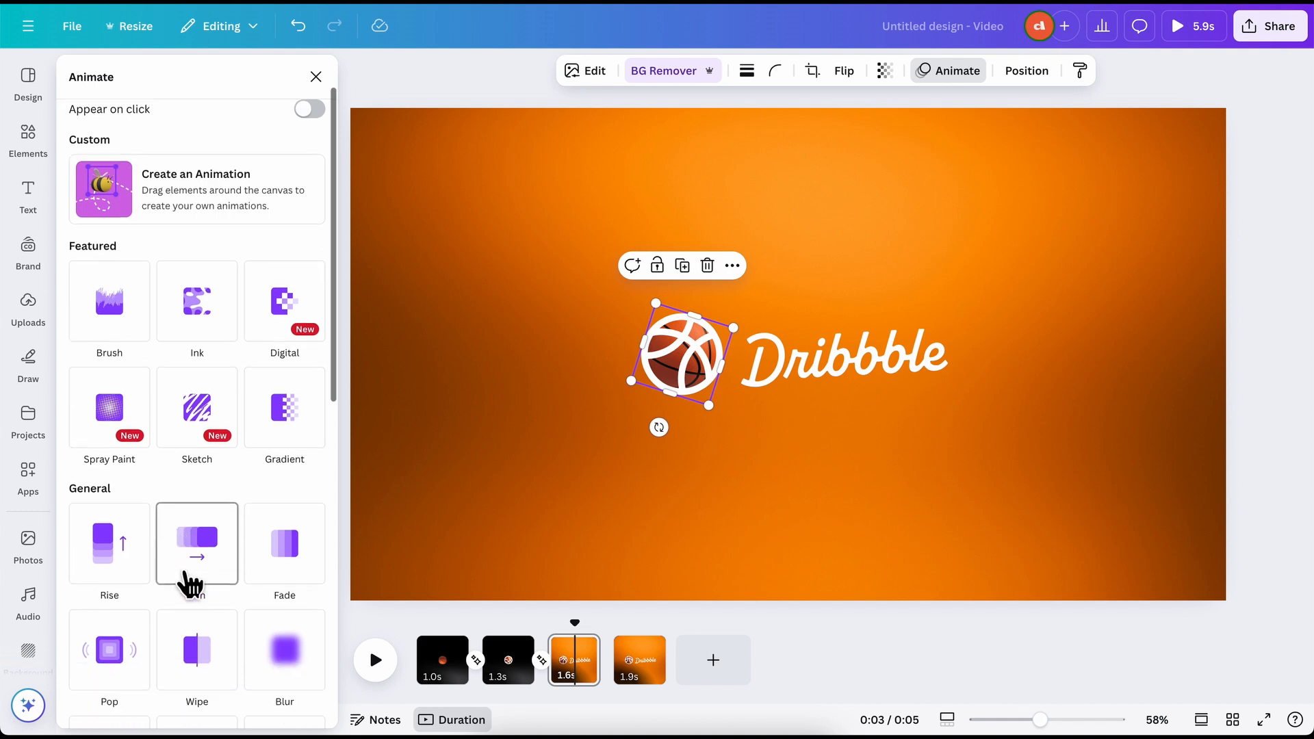
pyautogui.click(111, 320)
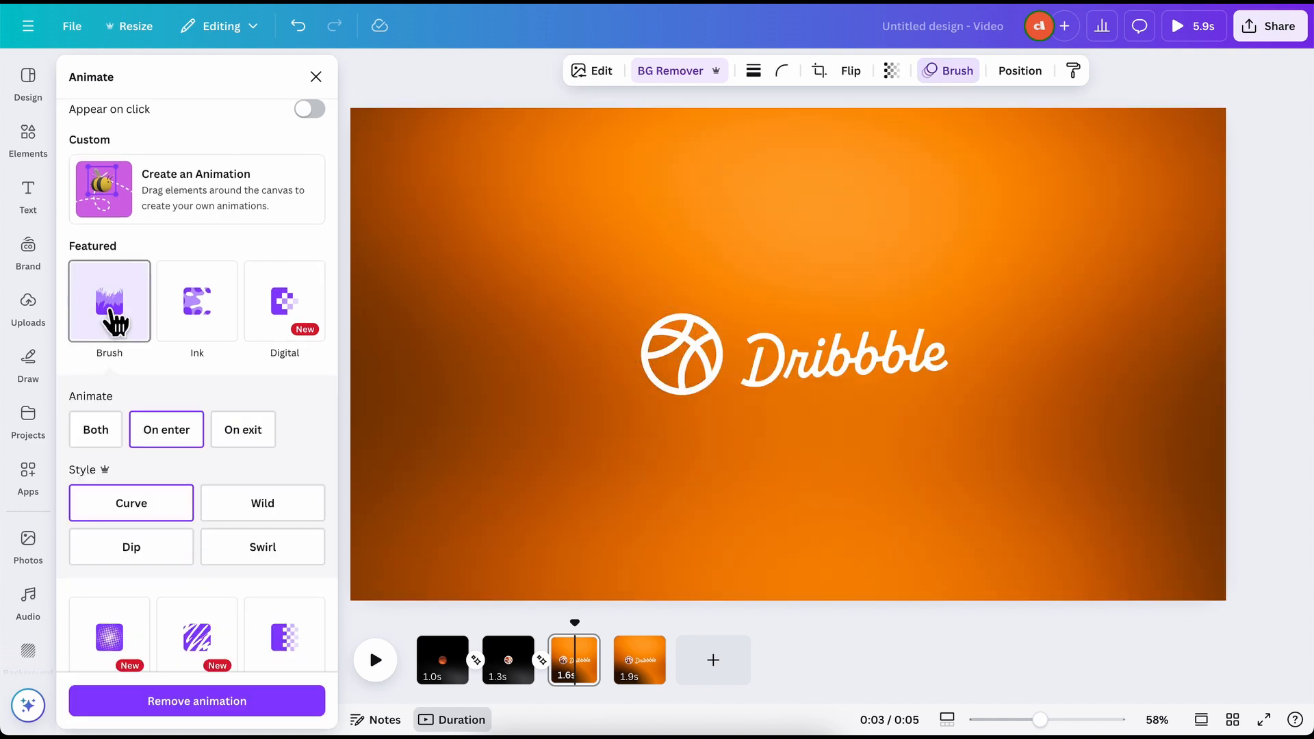
pyautogui.click(250, 429)
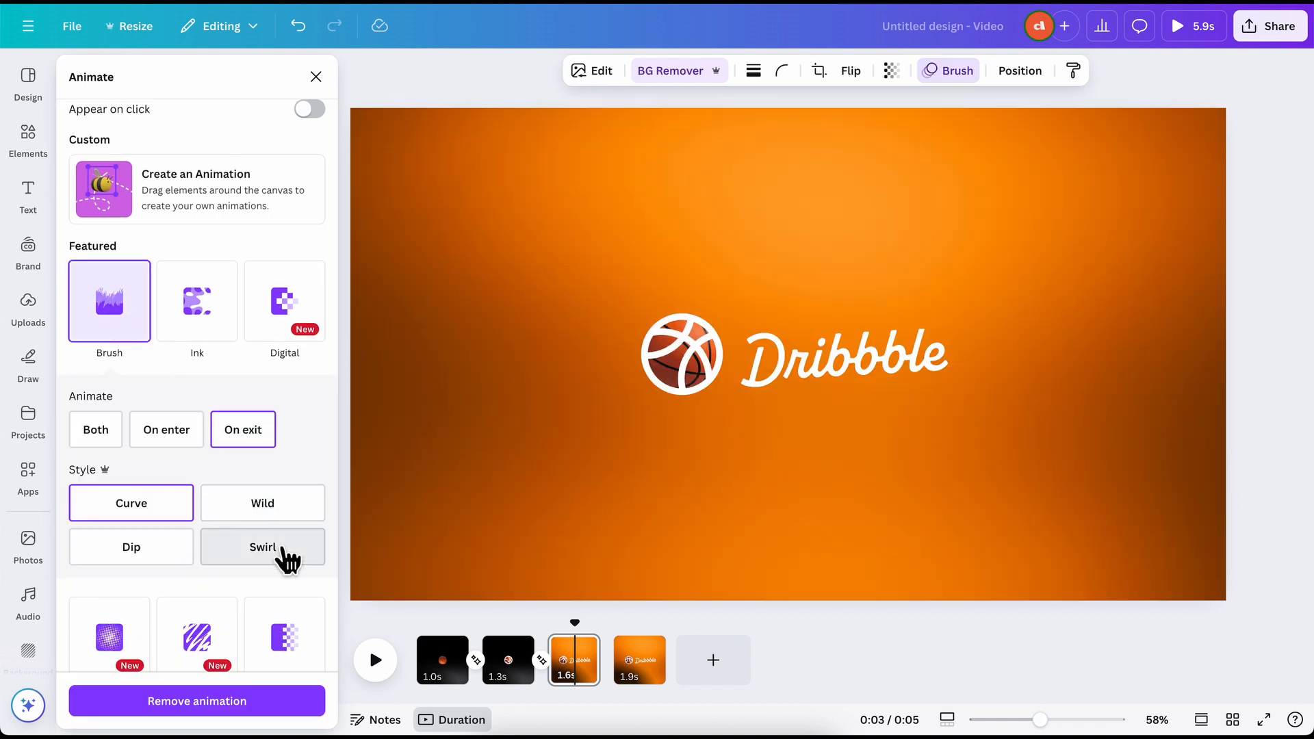
pyautogui.click(284, 550)
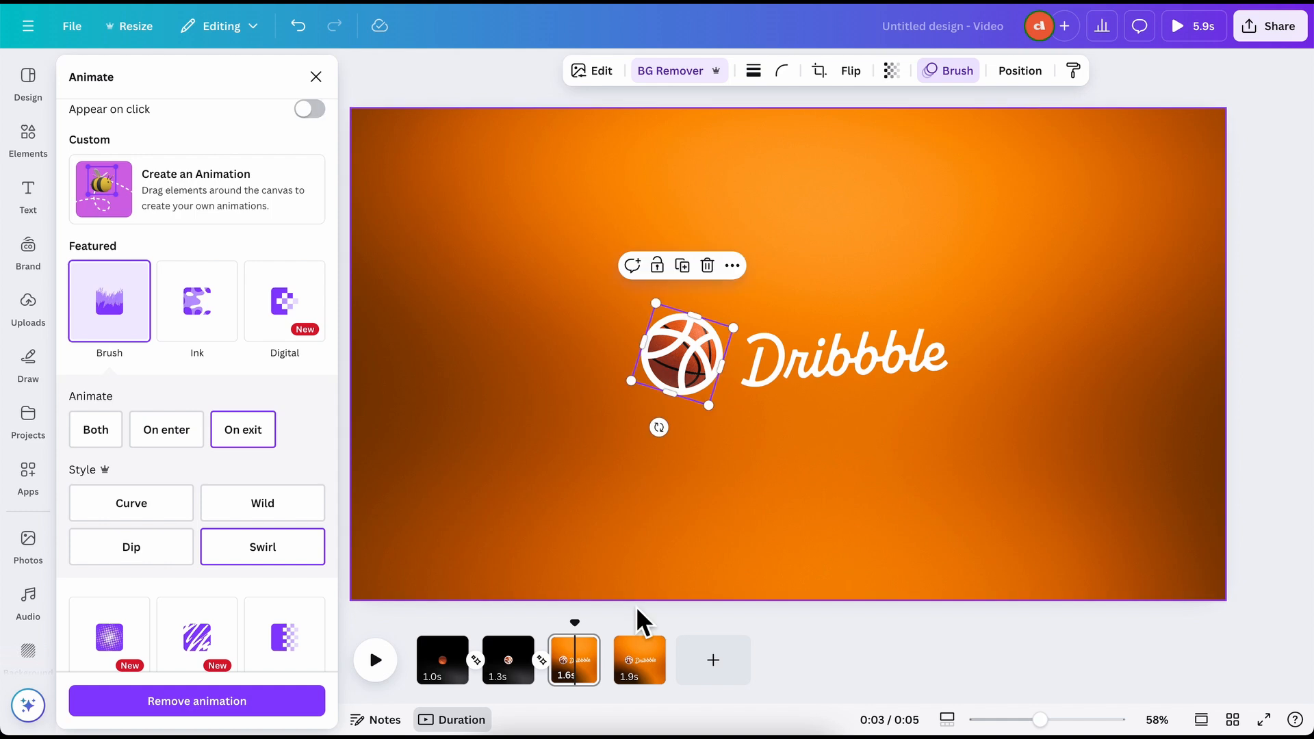
# Play the untitled video from the start to review the basketball's exit animation, viewing the canvas at a smaller size
pyautogui.moveTo(578, 628); pyautogui.dragTo(375, 667)
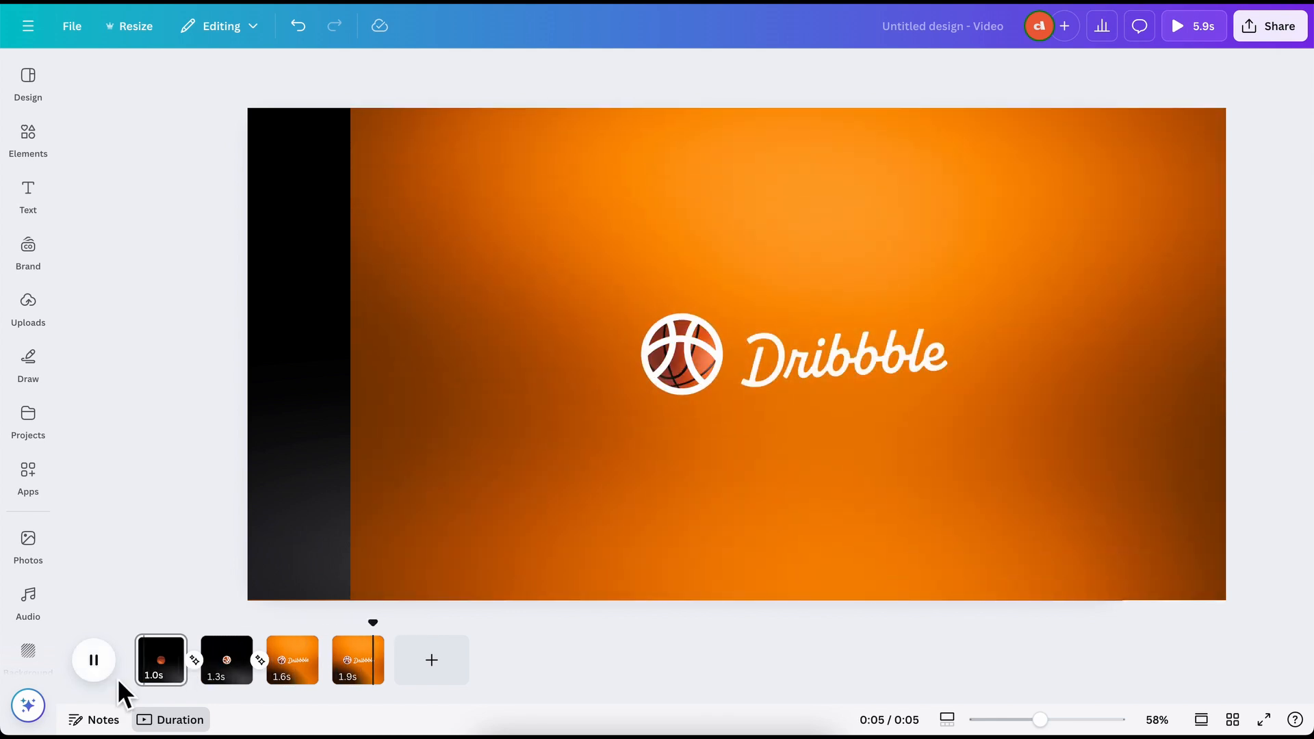
pyautogui.click(95, 667)
pyautogui.scroll(-4, 671, 439)
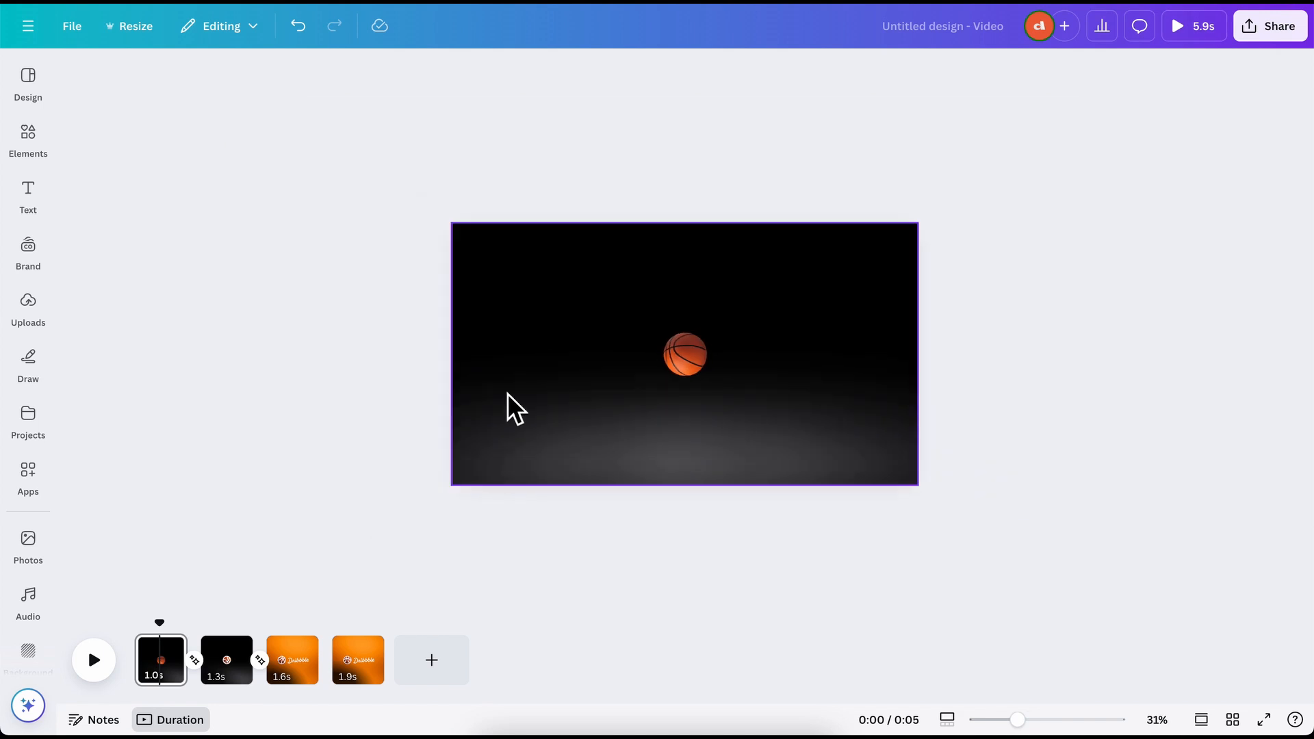
pyautogui.click(467, 355)
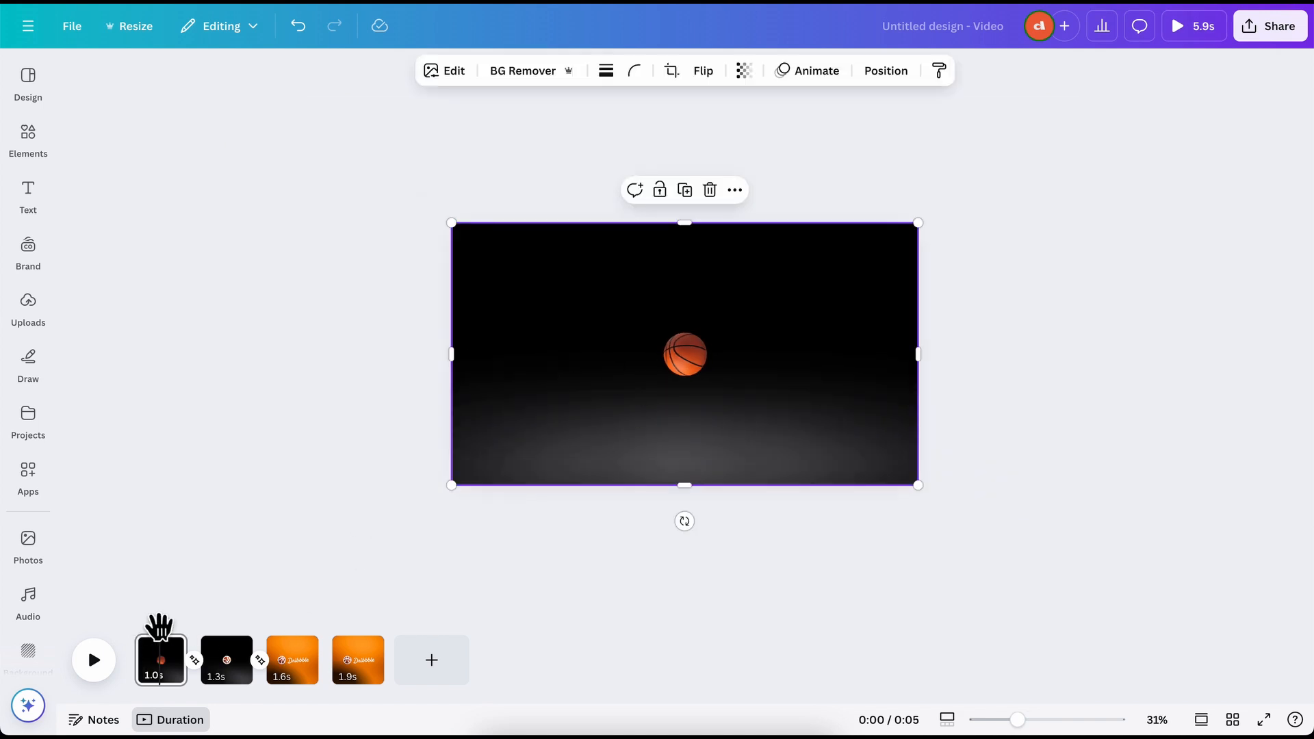
pyautogui.moveTo(159, 626); pyautogui.dragTo(87, 638)
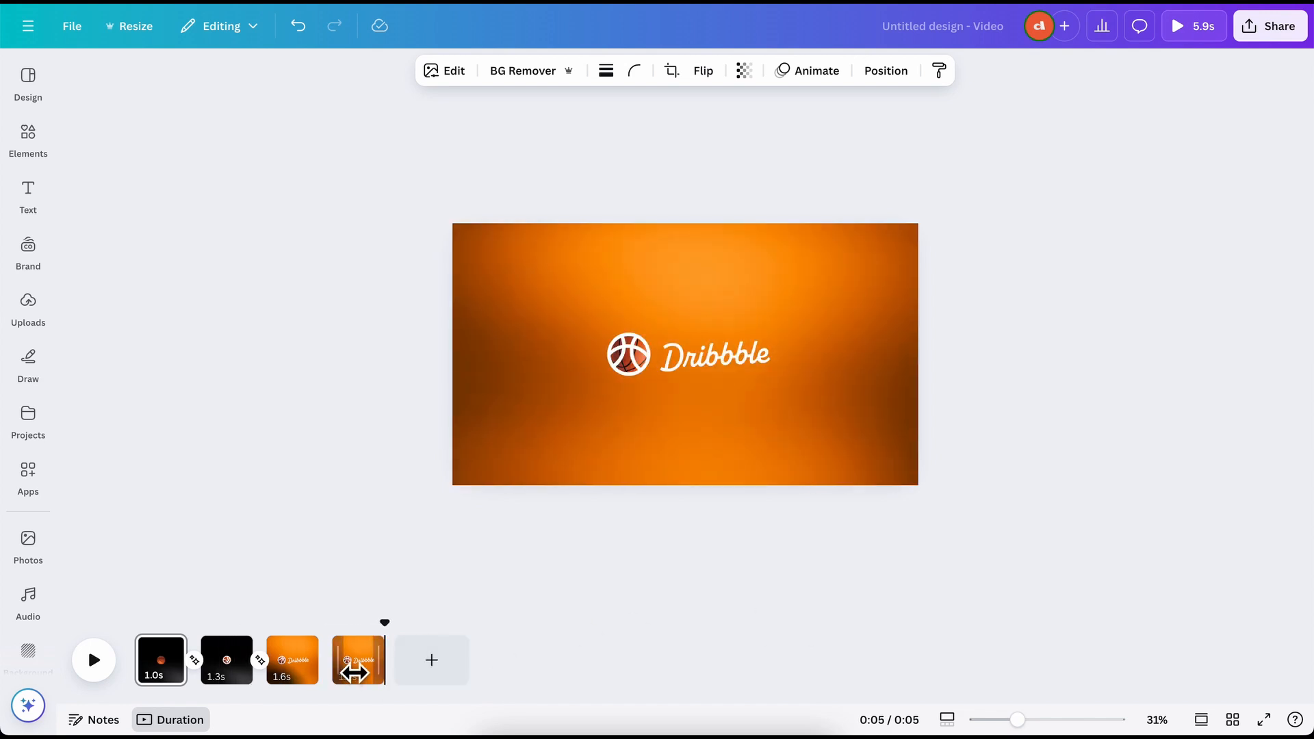
# Select the basketball photo layer on page 4 of the untitled video
pyautogui.click(353, 669)
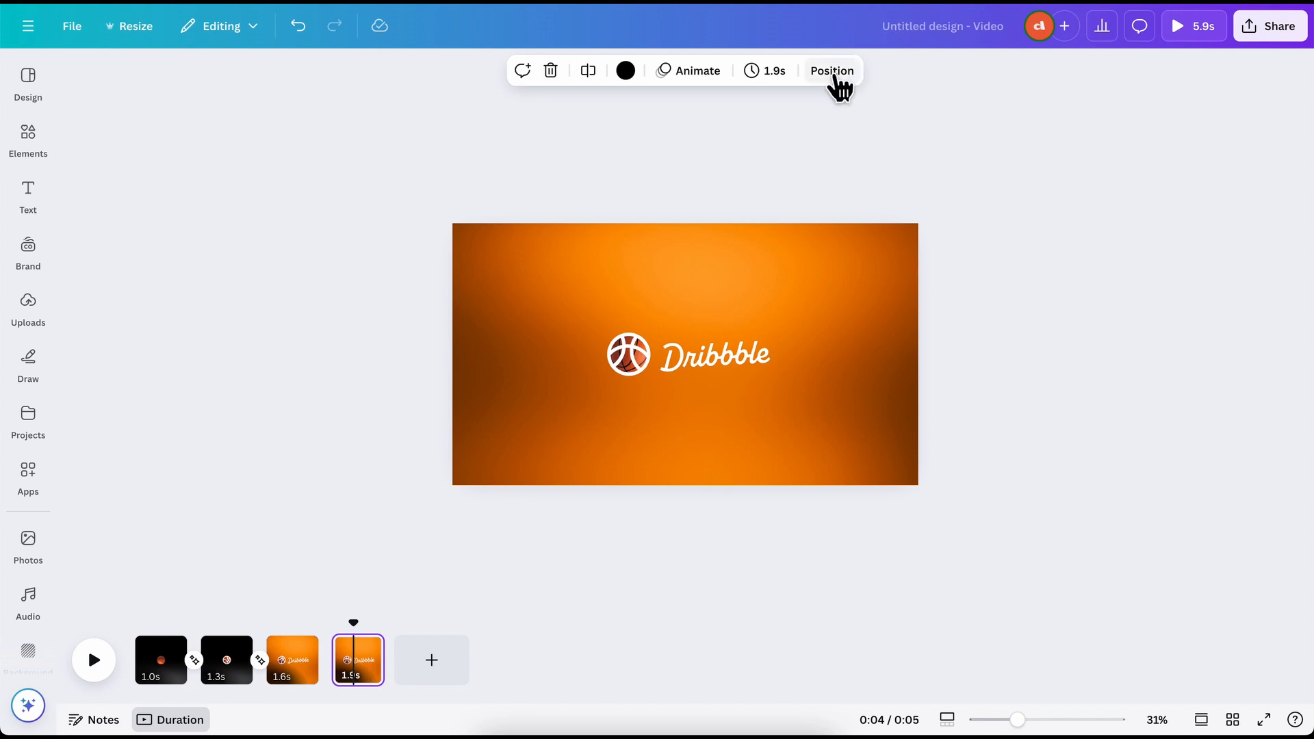
pyautogui.click(833, 72)
pyautogui.click(205, 332)
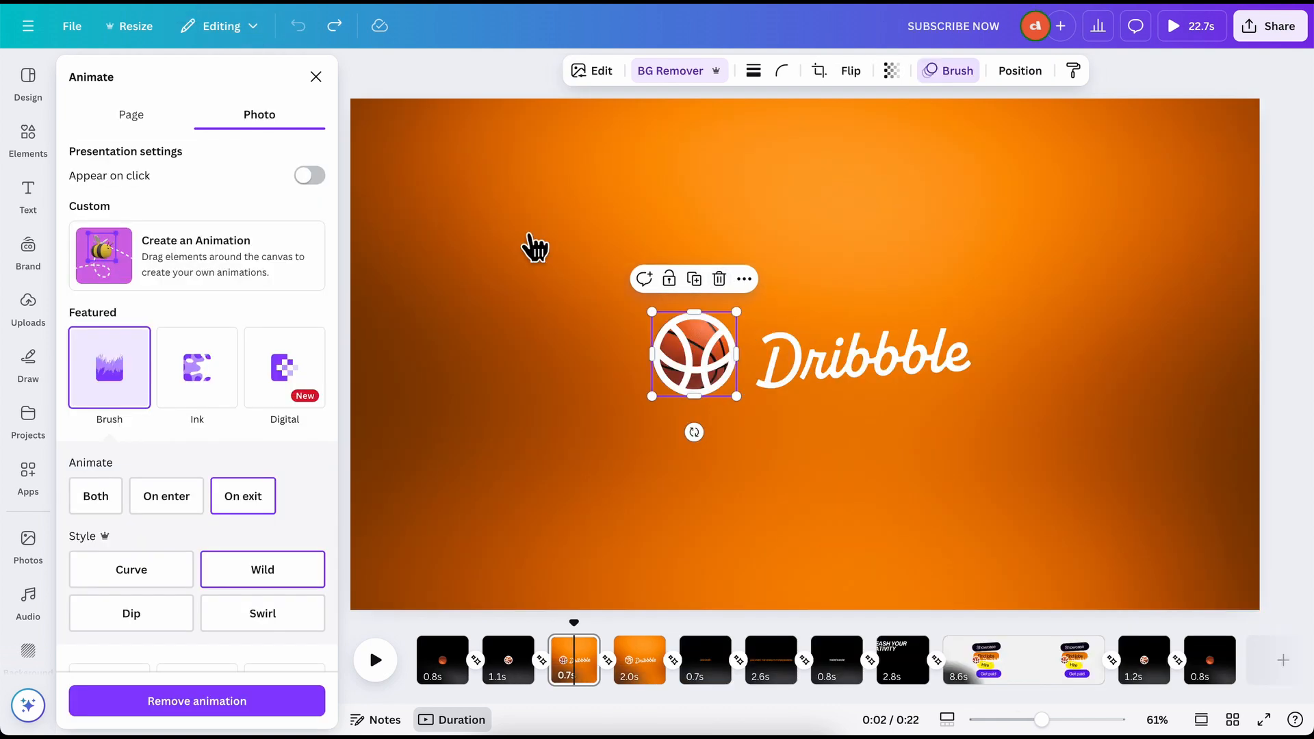
# In the SUBSCRIBE NOW reference design, examine the transparency of page 4's hidden layer beneath the white ball outline
pyautogui.moveTo(576, 622); pyautogui.dragTo(645, 631)
pyautogui.click(730, 425)
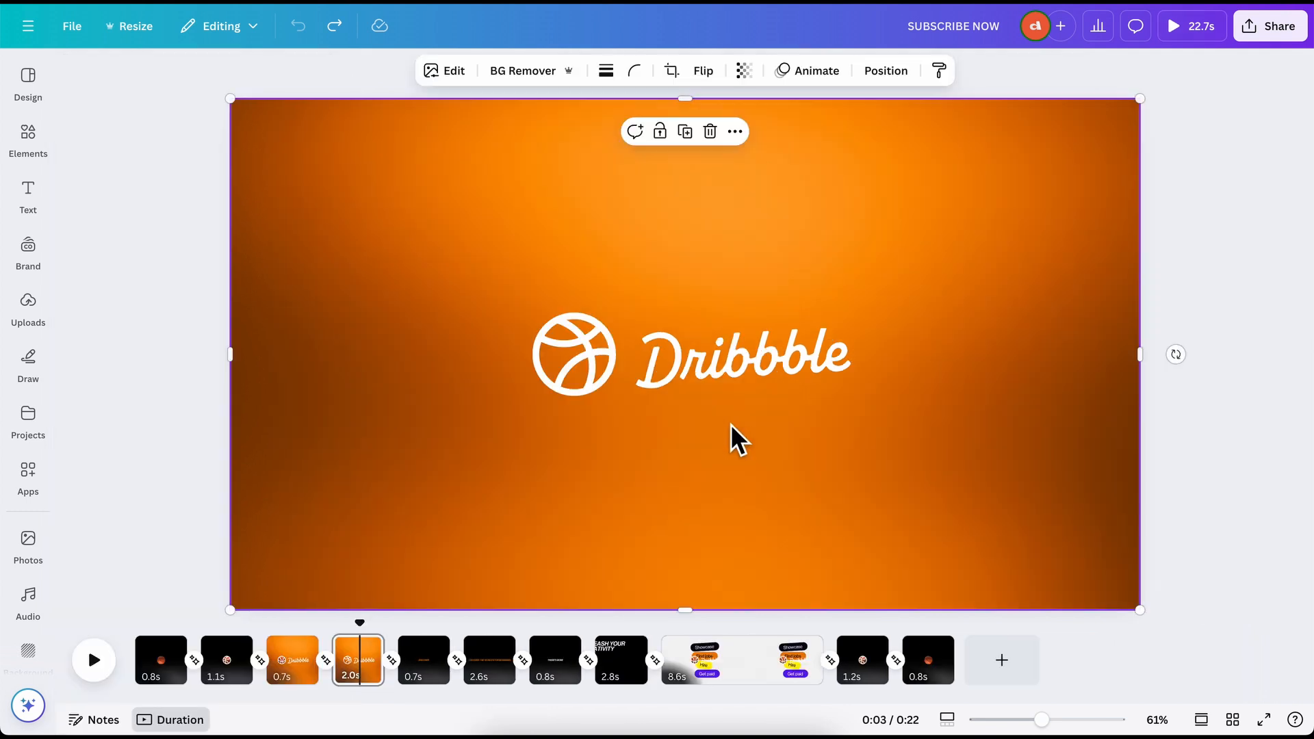
pyautogui.click(883, 70)
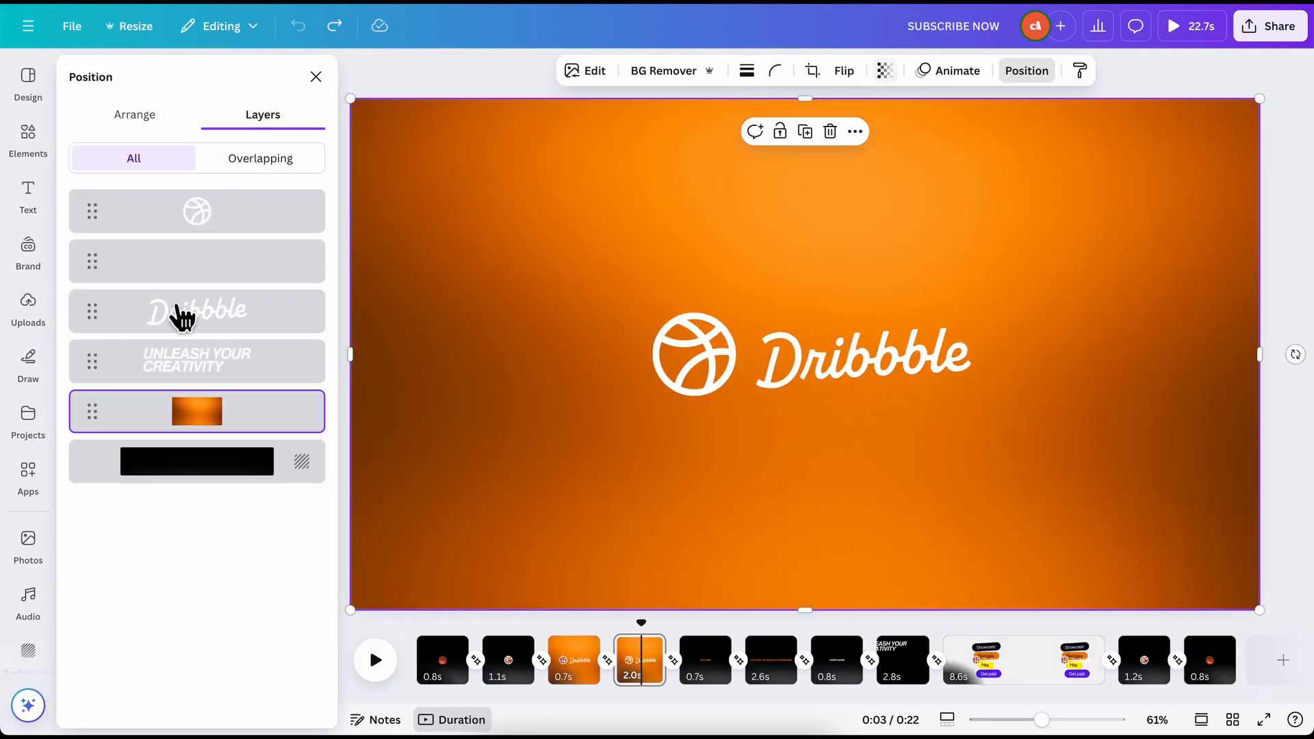
pyautogui.click(201, 275)
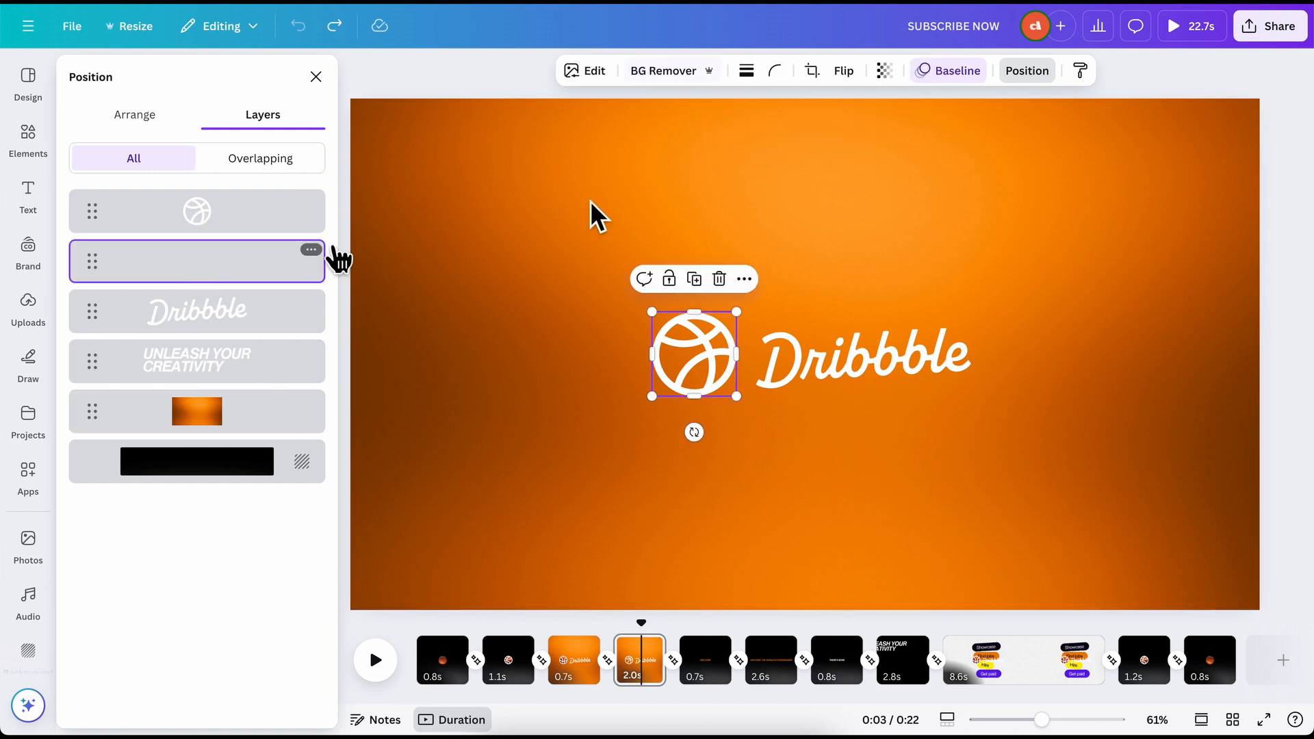
pyautogui.click(883, 71)
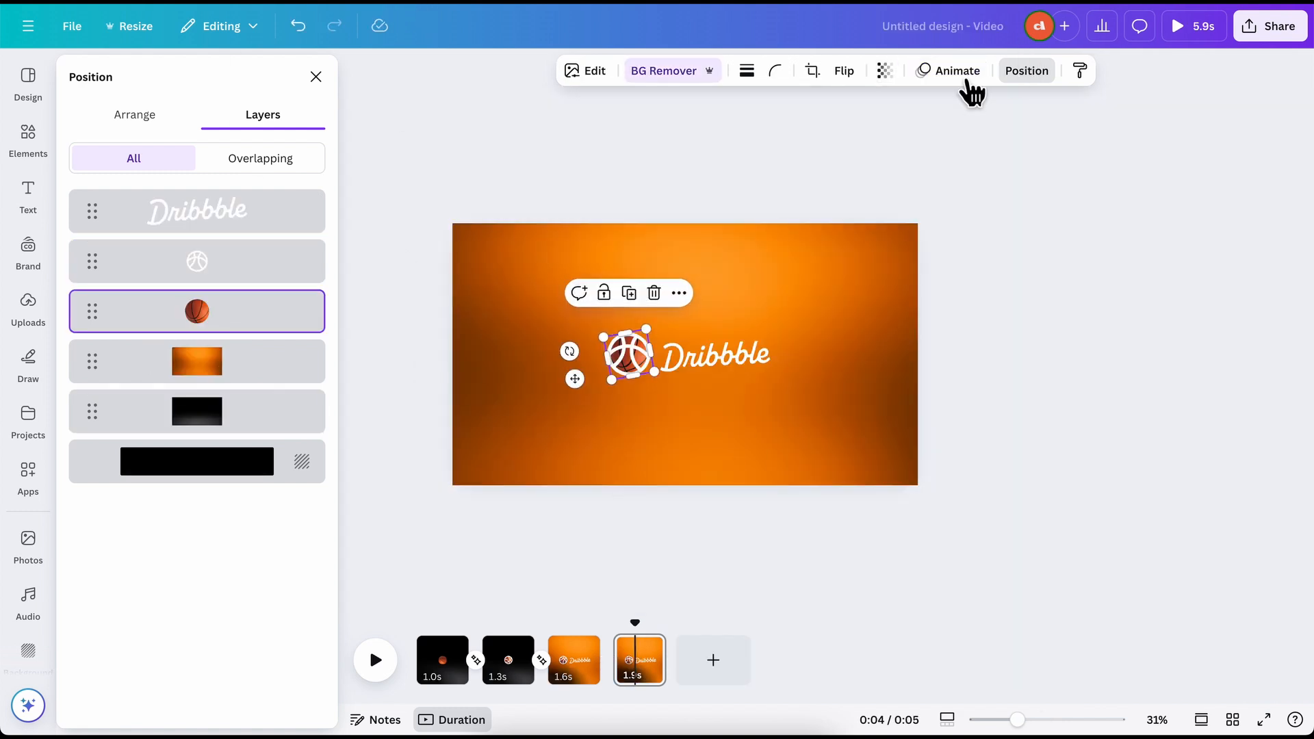
# In the untitled video, set the transparency of page 4's basketball photo to 0 and play the video from the start
pyautogui.click(885, 71)
pyautogui.moveTo(921, 134); pyautogui.dragTo(748, 137)
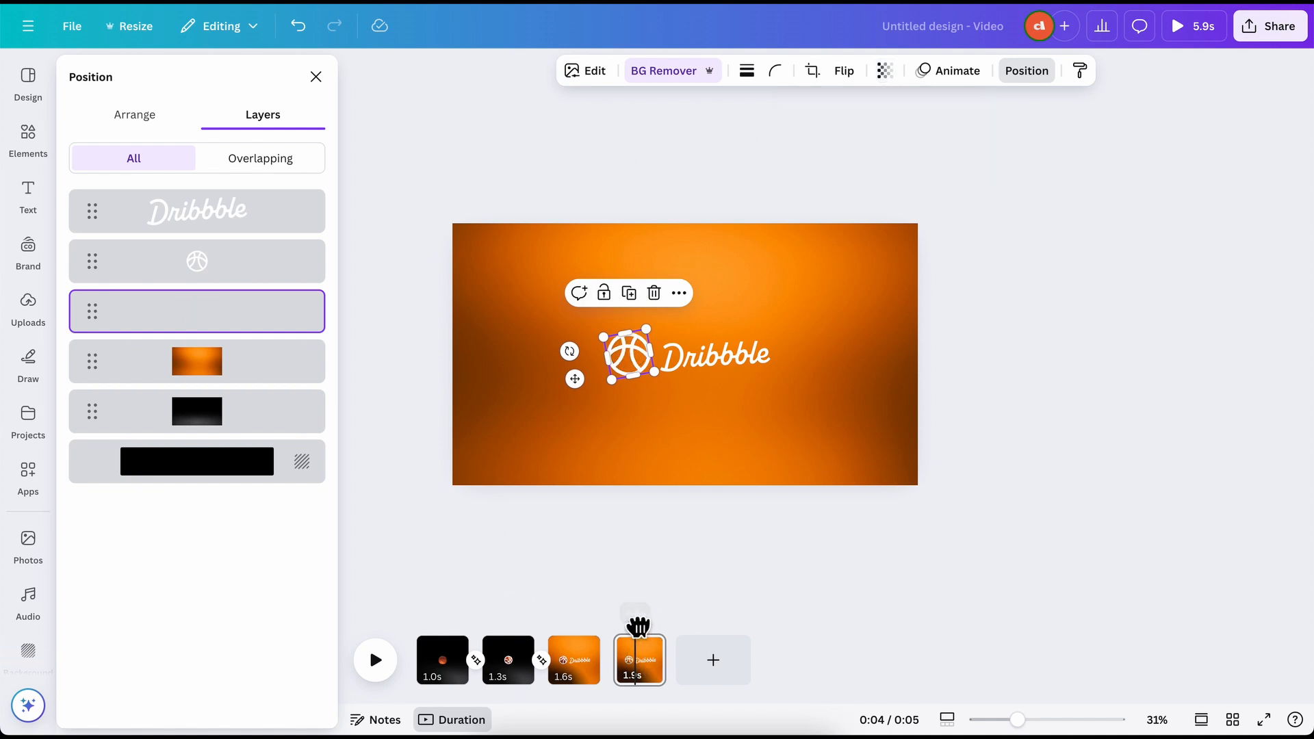
pyautogui.moveTo(637, 622); pyautogui.dragTo(371, 616)
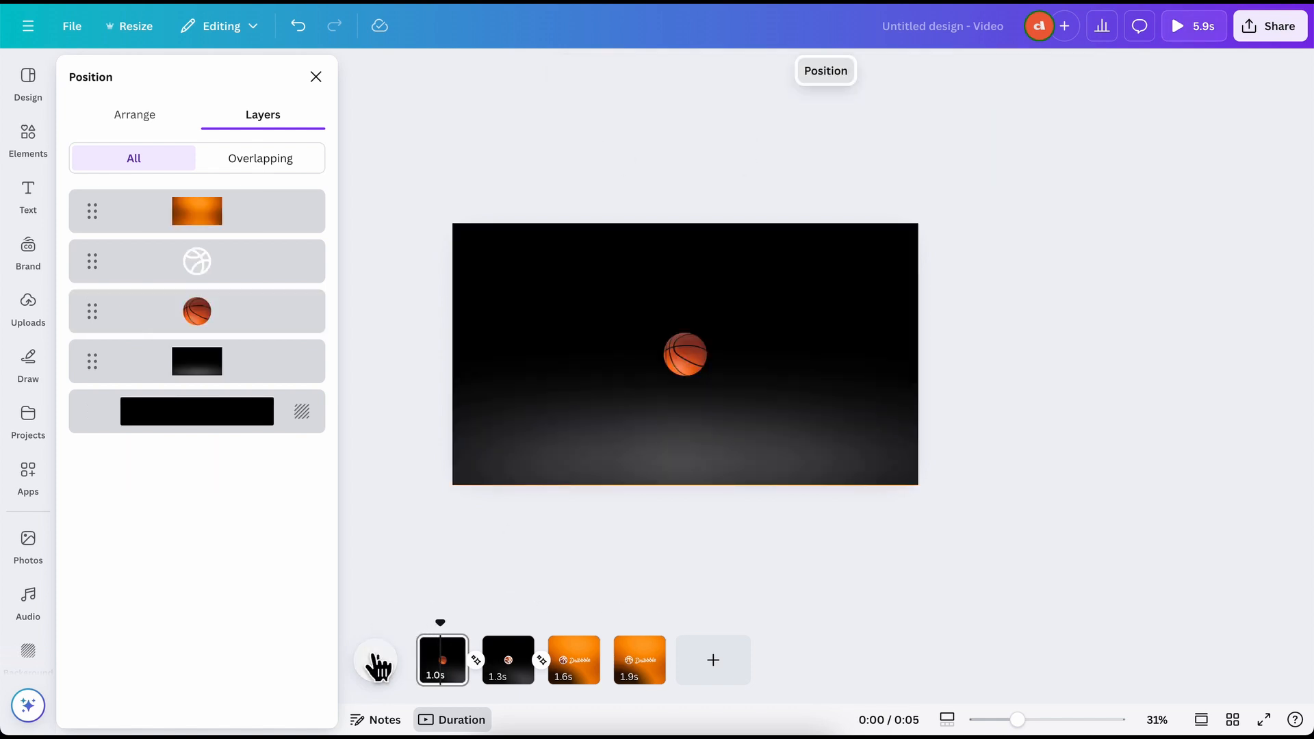
pyautogui.click(376, 662)
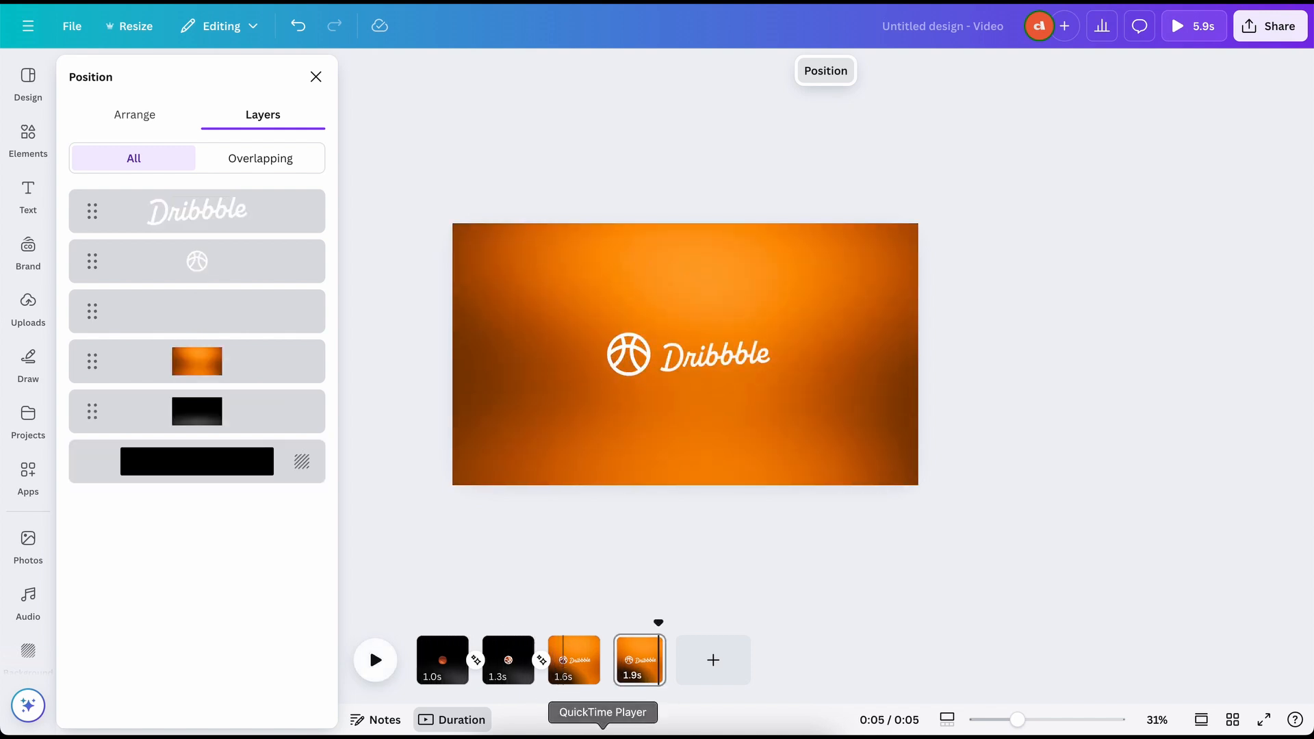
# Replace the white ball outline on page 4 with a copy of page 3's outline and rotate the copy clockwise
pyautogui.moveTo(631, 626)
pyautogui.mouseDown()
pyautogui.moveTo(539, 628)
pyautogui.moveTo(636, 629)
pyautogui.moveTo(552, 633)
pyautogui.moveTo(616, 634)
pyautogui.mouseUp()
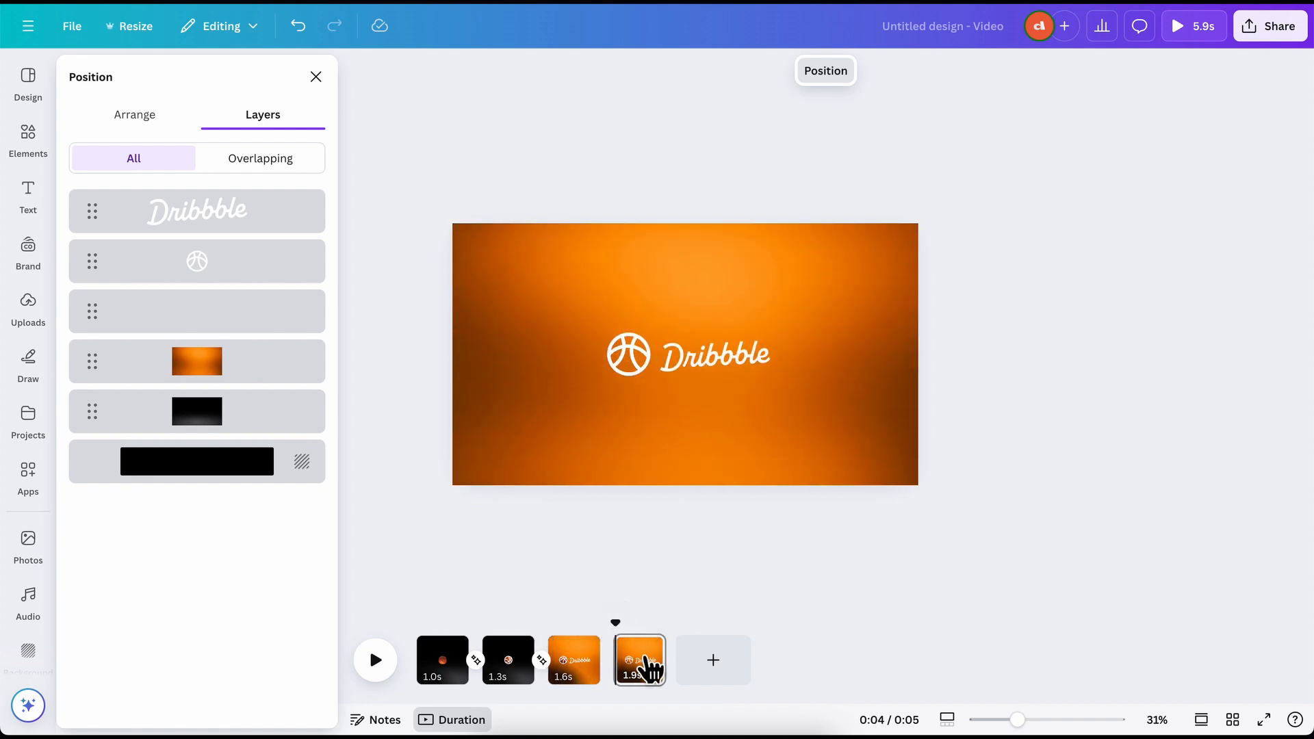
pyautogui.click(695, 595)
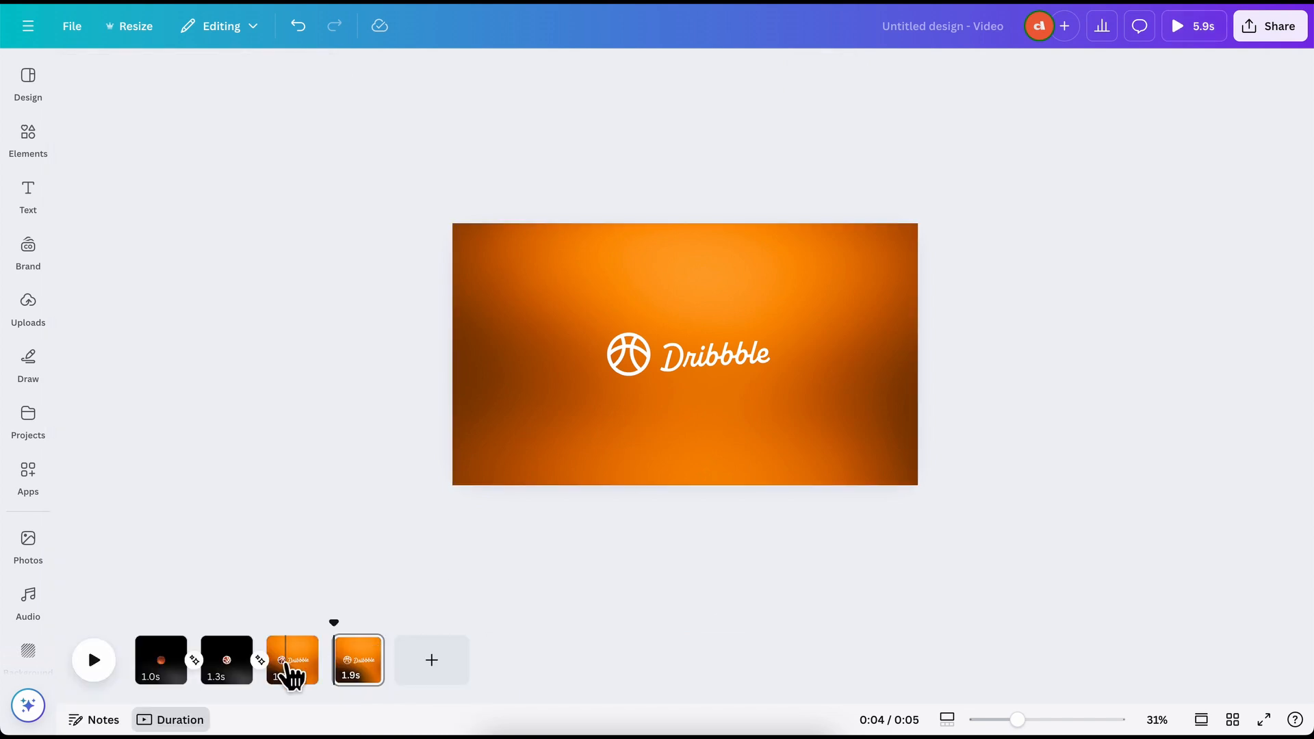
pyautogui.click(295, 674)
pyautogui.click(636, 378)
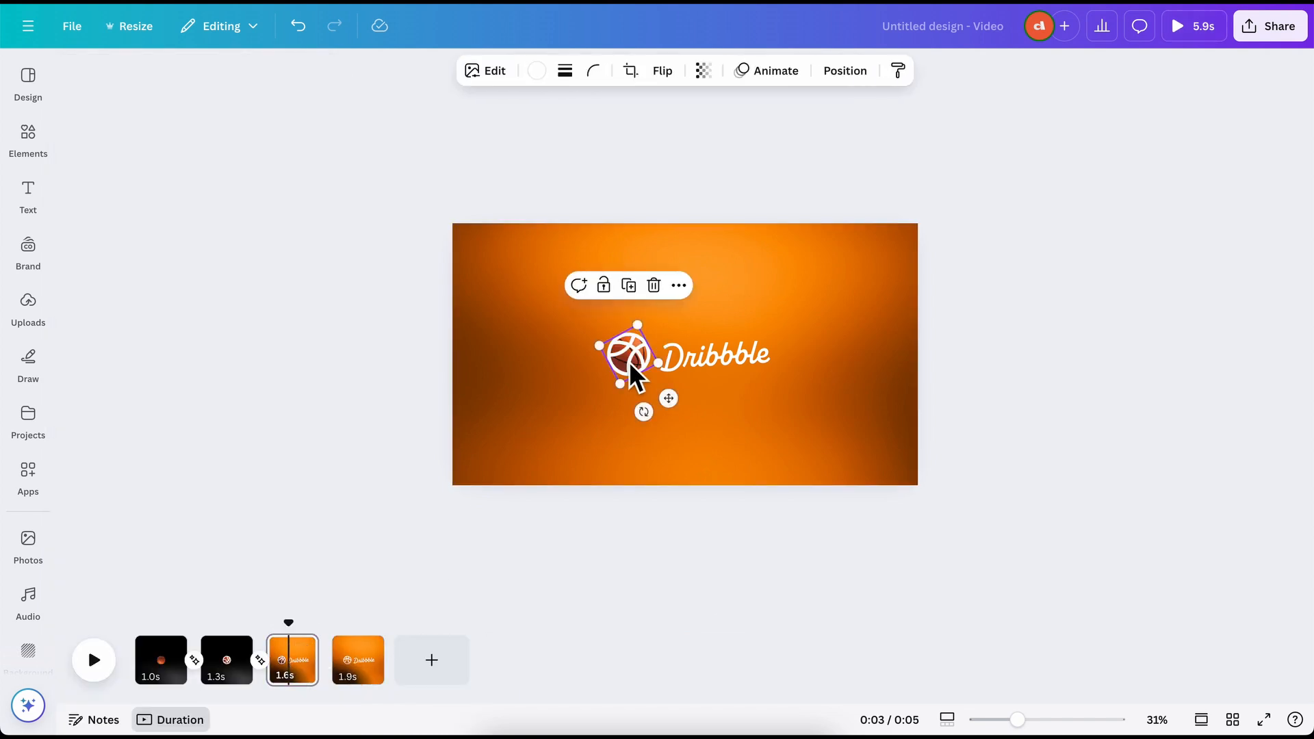
pyautogui.click(360, 665)
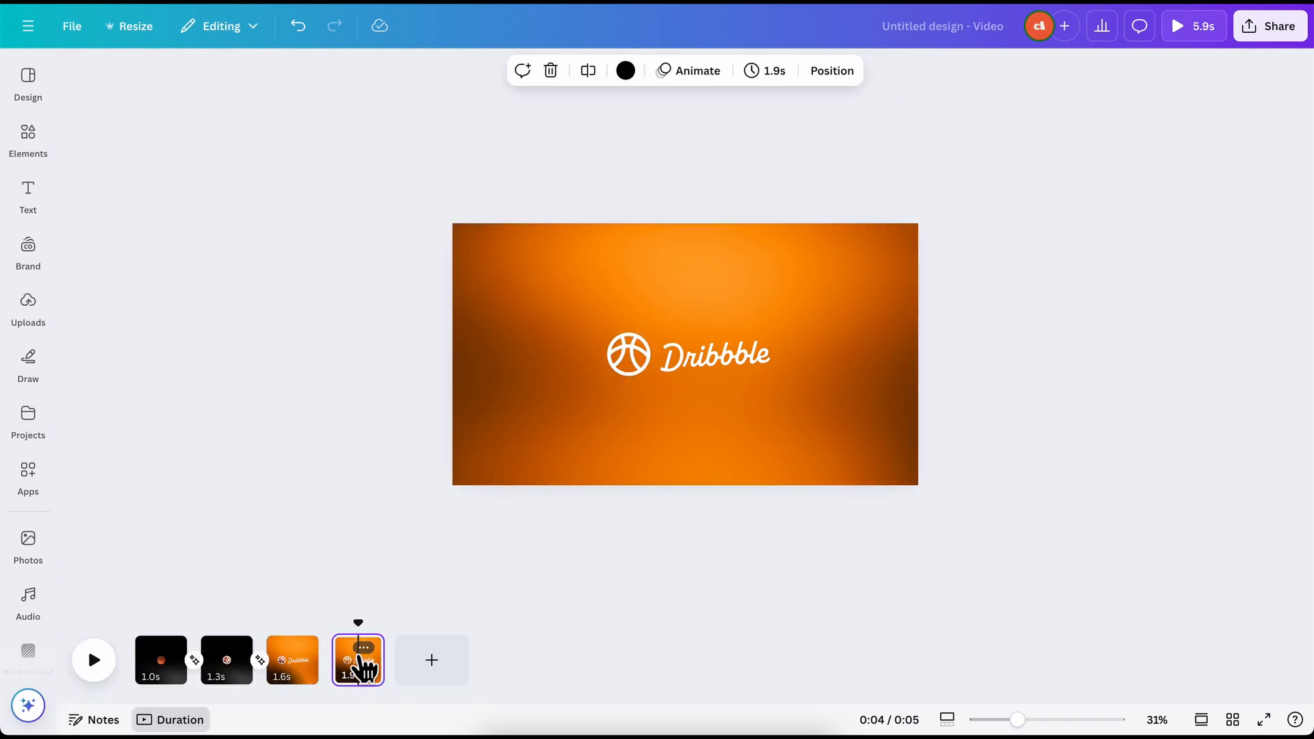
pyautogui.click(664, 373)
pyautogui.click(653, 376)
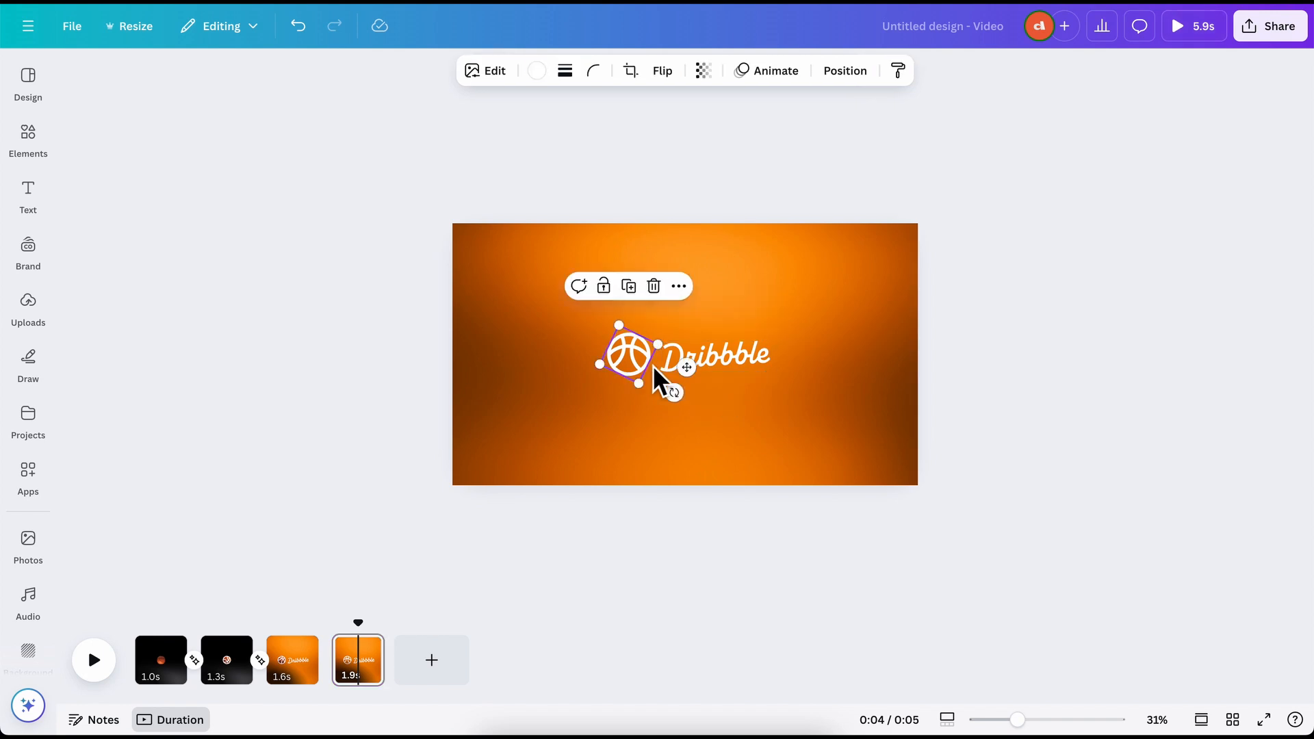
pyautogui.press('Delete')
pyautogui.hotkey('ctrl', 'z')
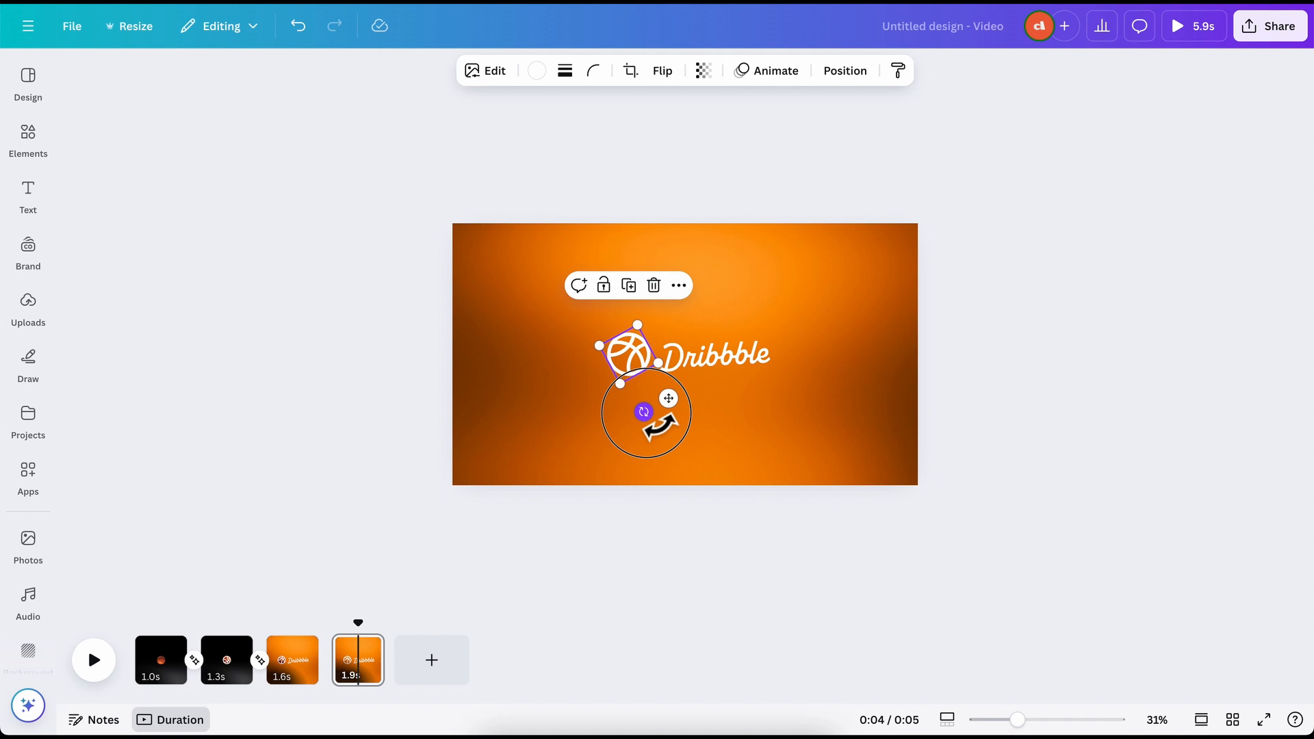
pyautogui.moveTo(646, 413); pyautogui.dragTo(543, 279)
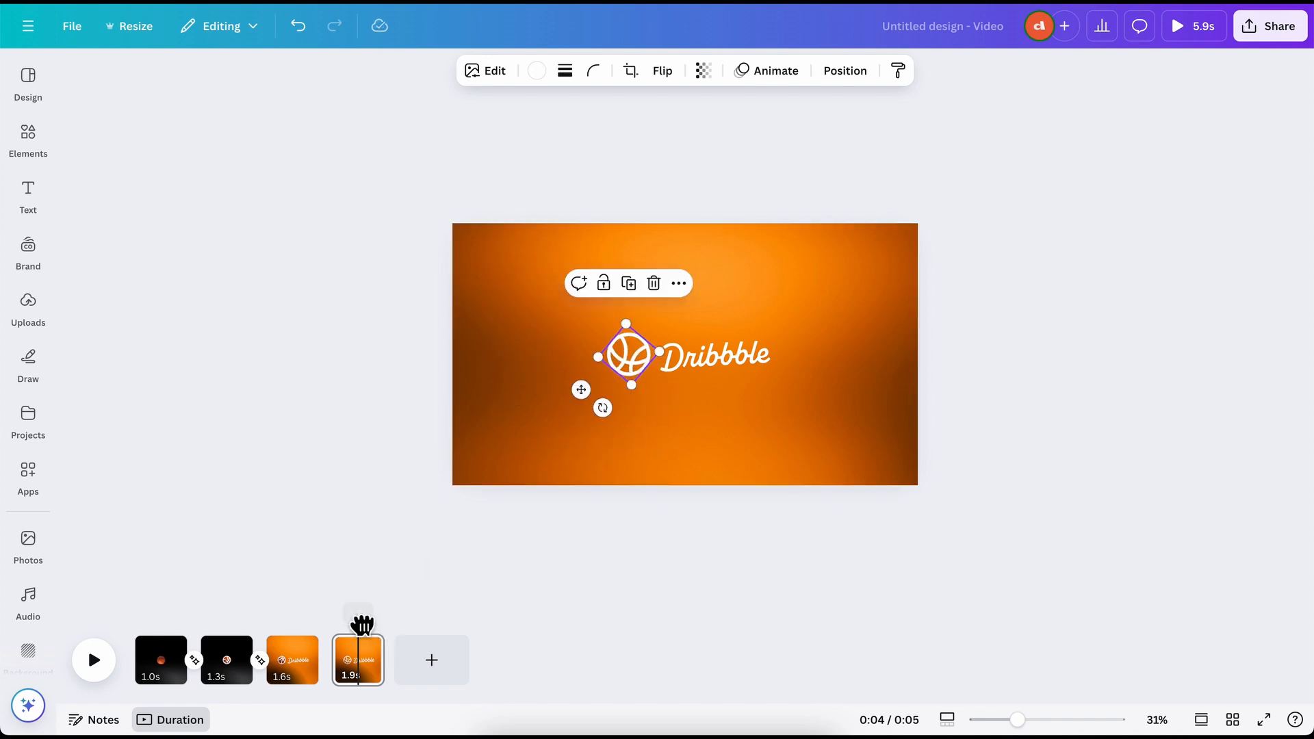
# Add a Match & Move transition between pages 3 and 4
pyautogui.moveTo(362, 624); pyautogui.dragTo(335, 623)
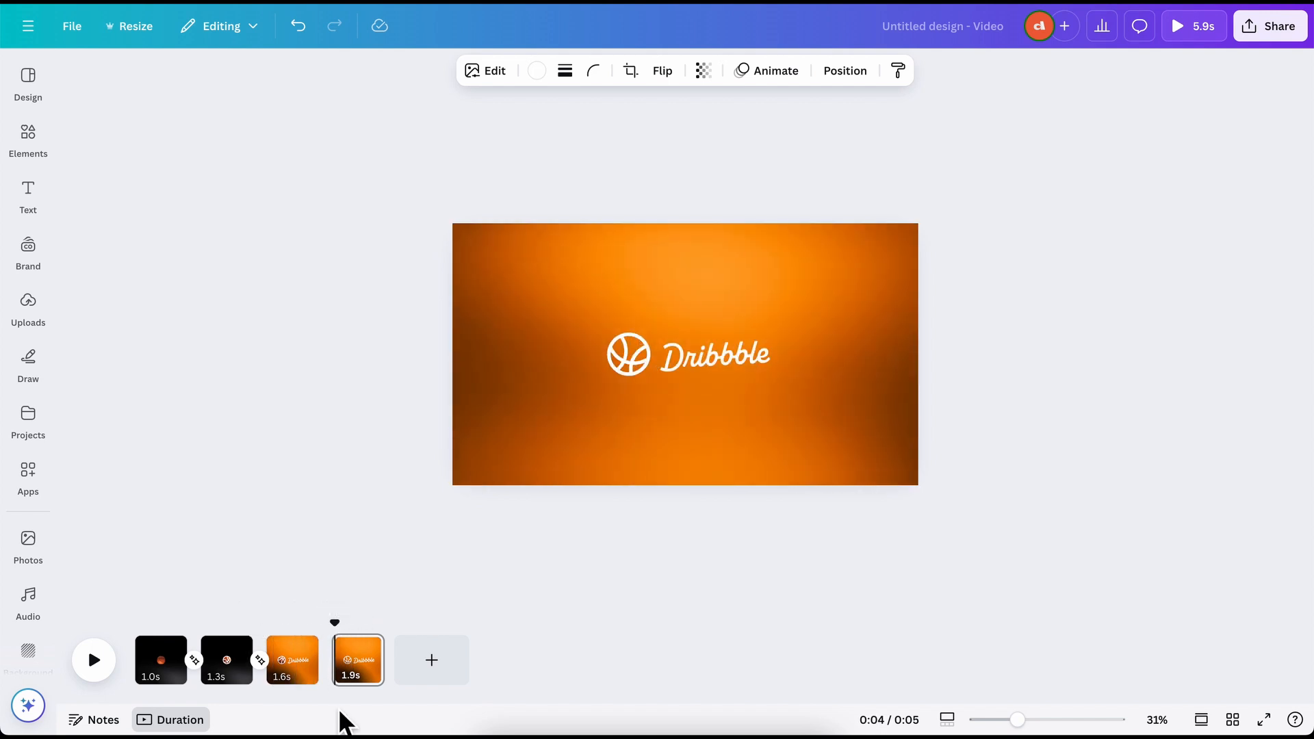
pyautogui.click(330, 675)
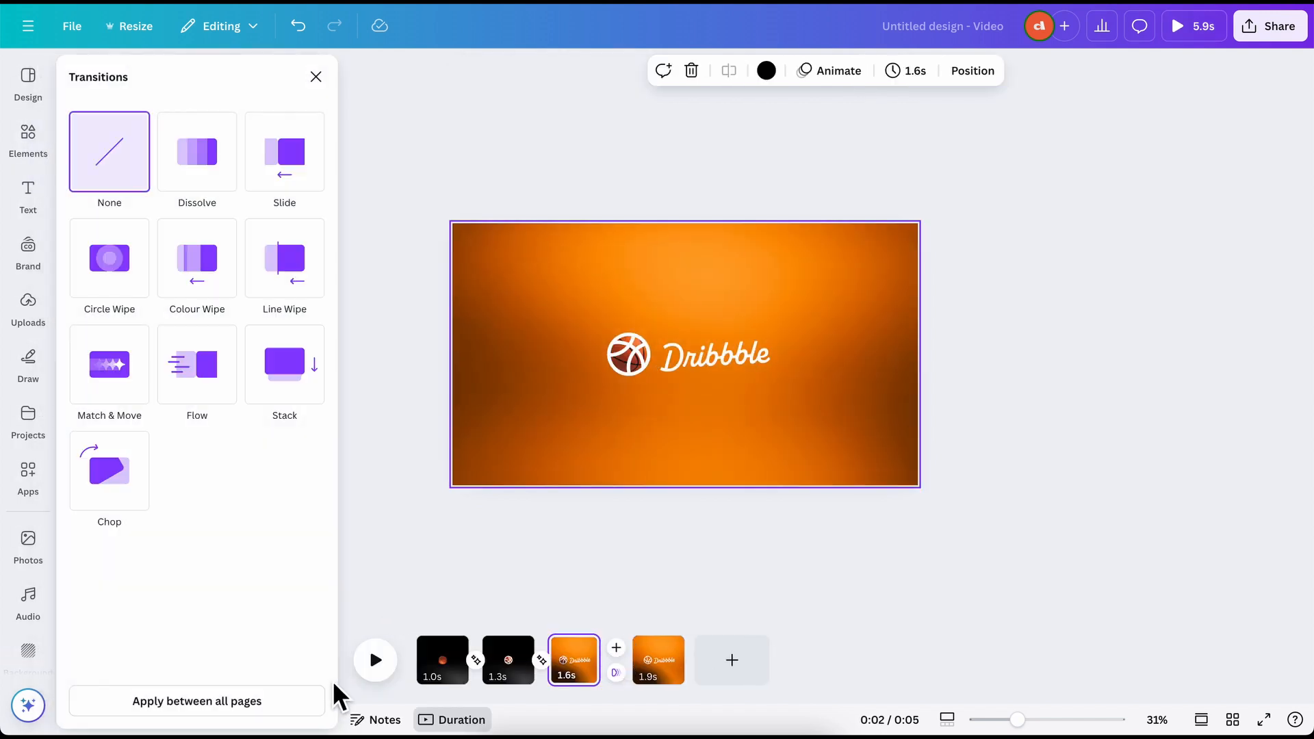
pyautogui.click(116, 369)
# Play the video from the start to review the transition between pages 3 and 4
pyautogui.moveTo(553, 625); pyautogui.dragTo(367, 629)
pyautogui.click(373, 664)
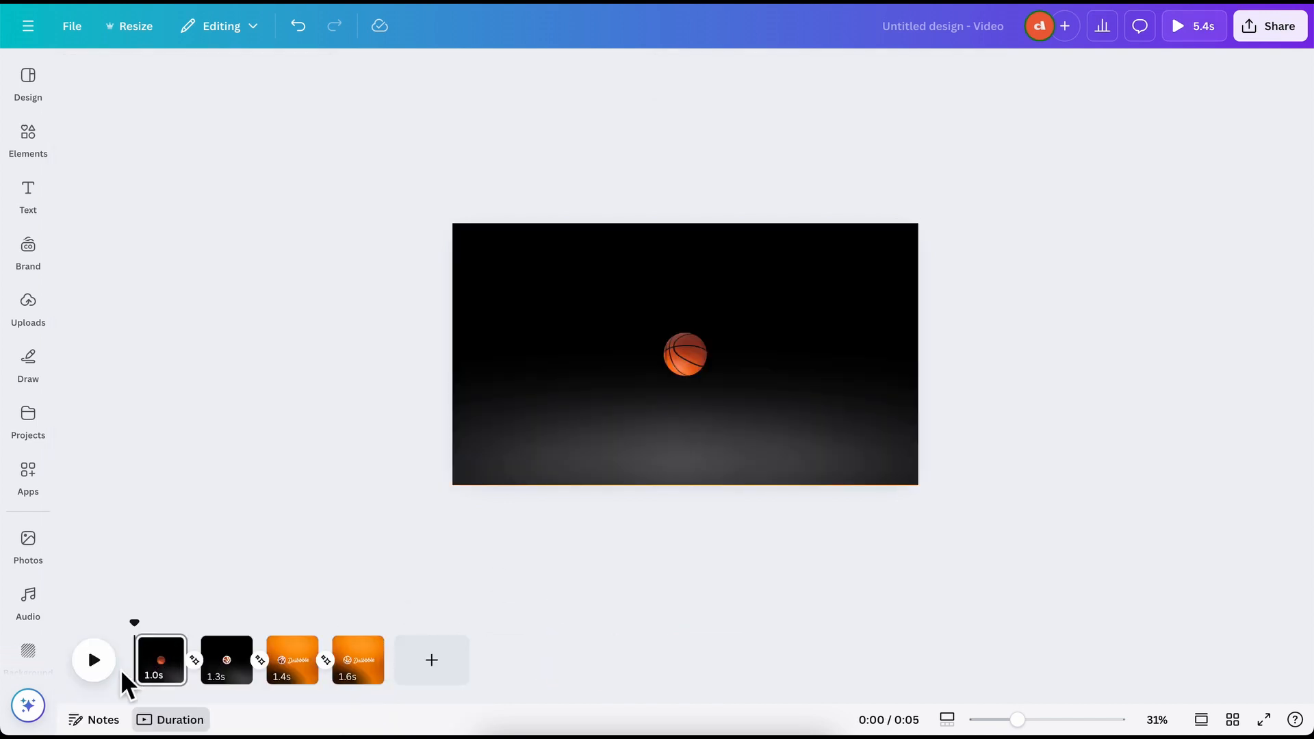
pyautogui.click(96, 661)
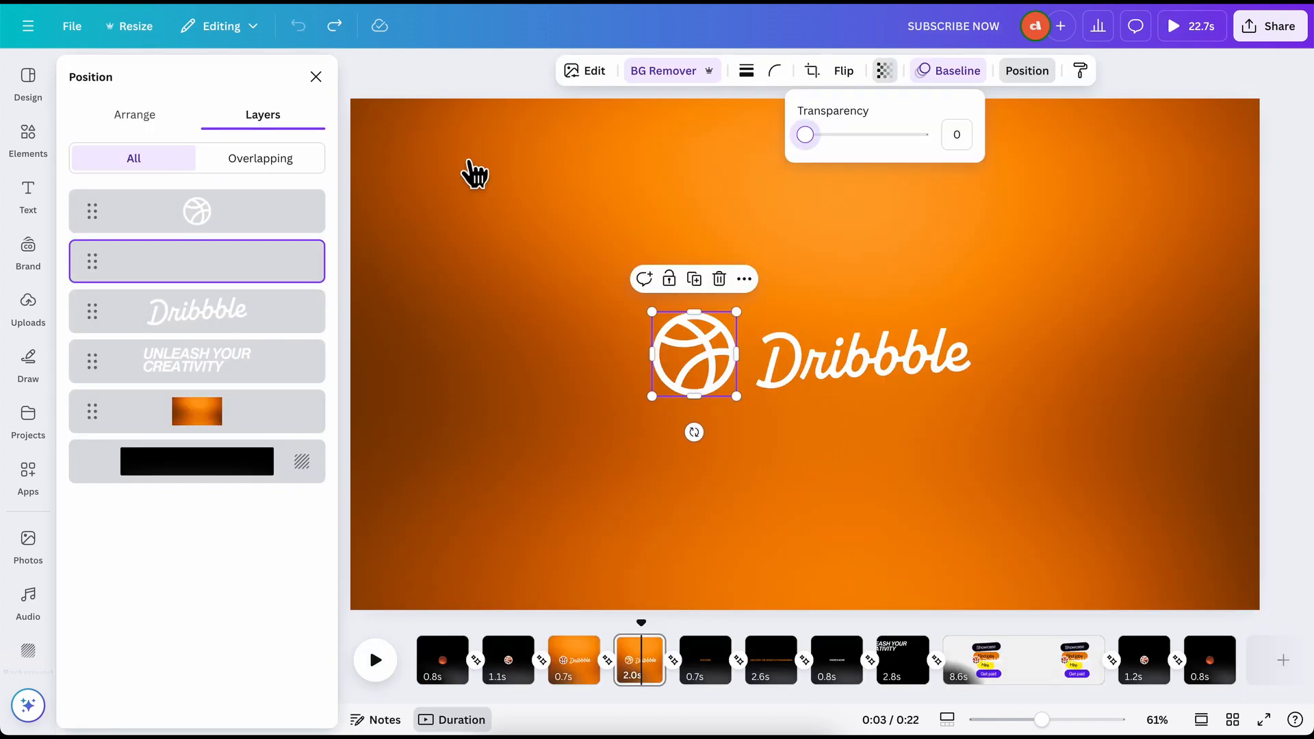
# In the SUBSCRIBE NOW reference design, scrub from page 4 to the UNLEASH YOUR CREATIVITY page and select it to examine its layers
pyautogui.click(831, 486)
pyautogui.scroll(-5, 831, 486)
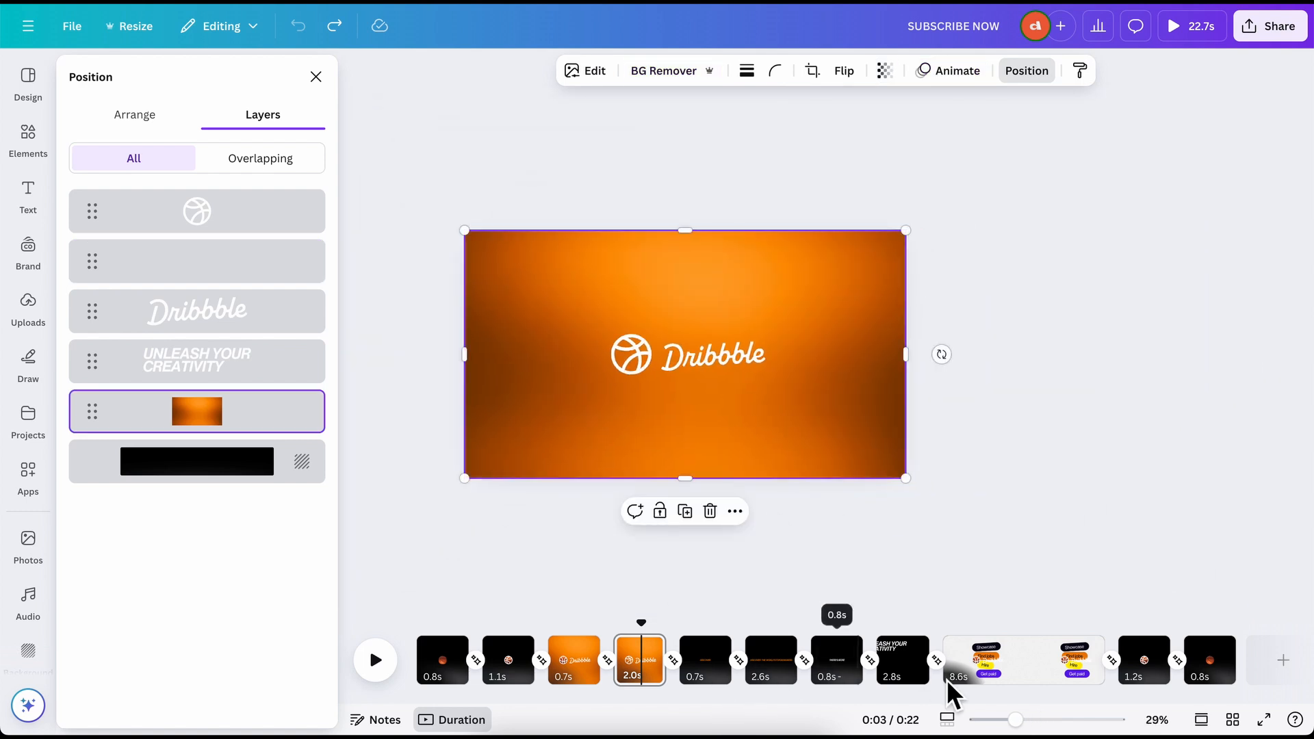
pyautogui.scroll(1, 713, 682)
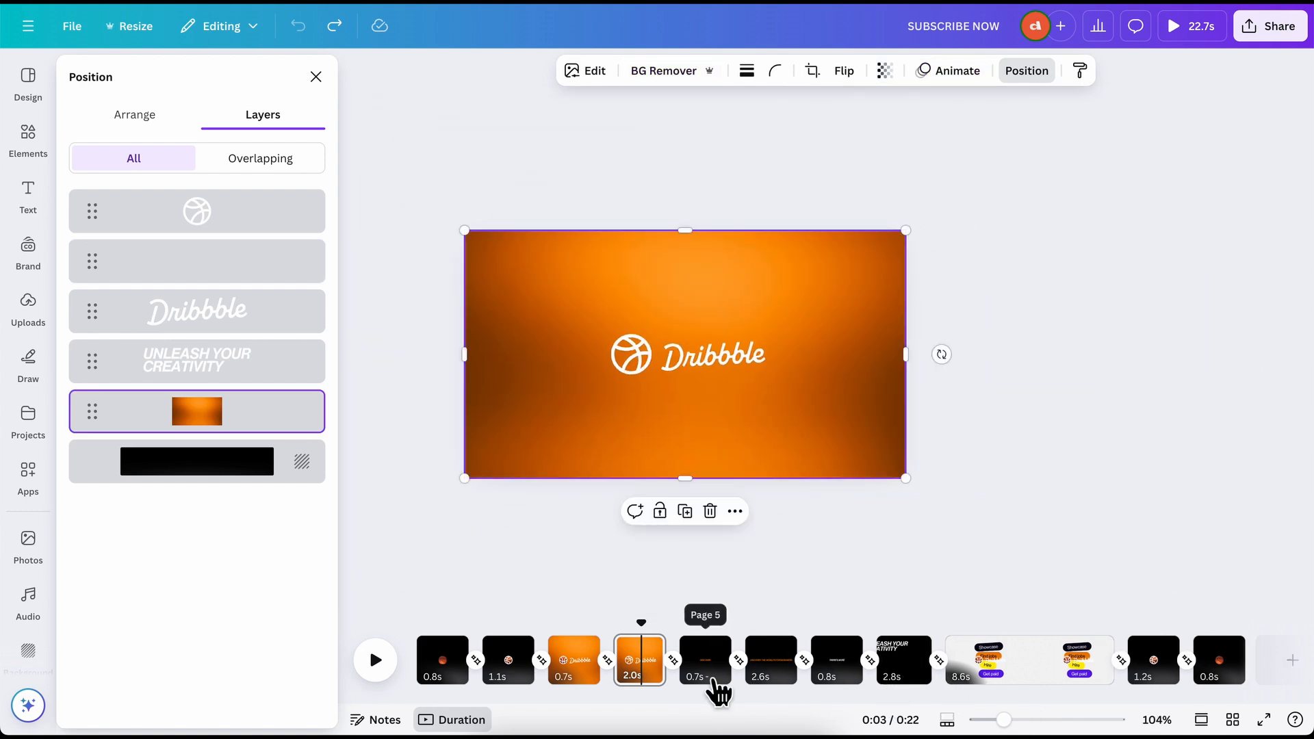
pyautogui.scroll(2, 714, 682)
pyautogui.moveTo(635, 628); pyautogui.dragTo(982, 611)
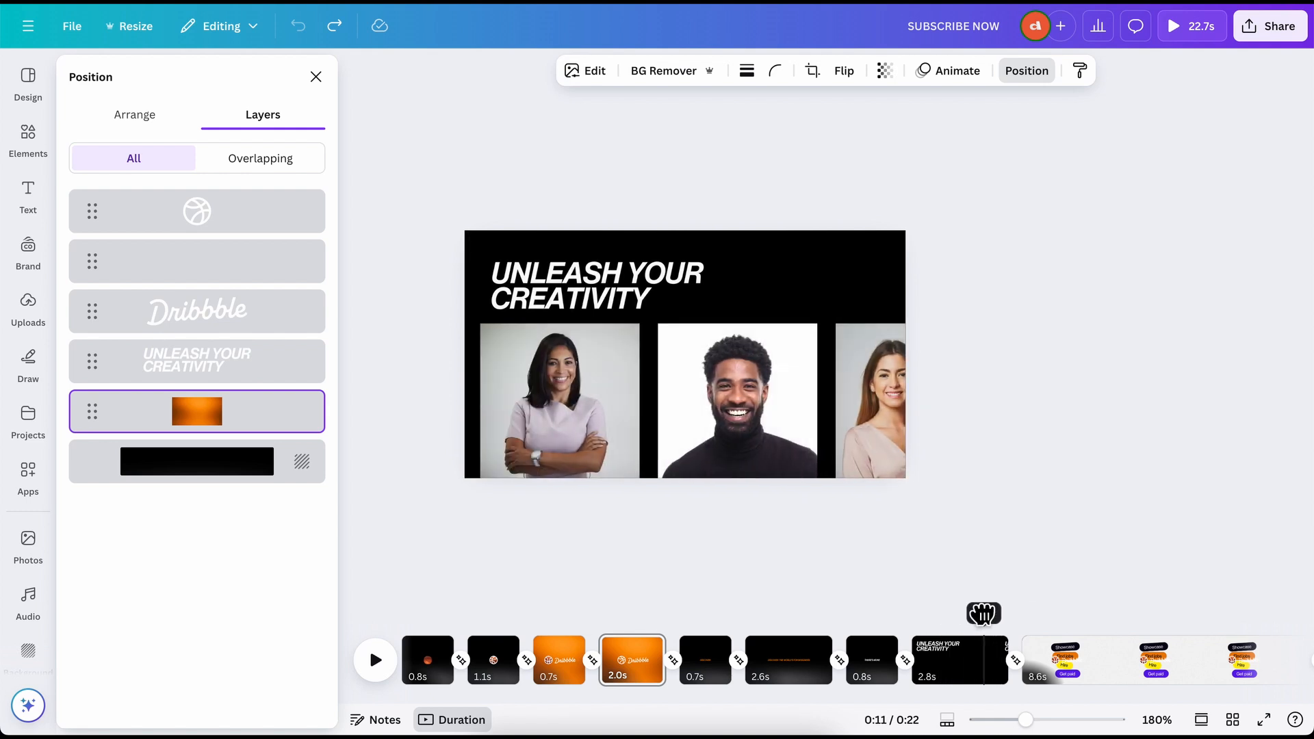
pyautogui.click(977, 679)
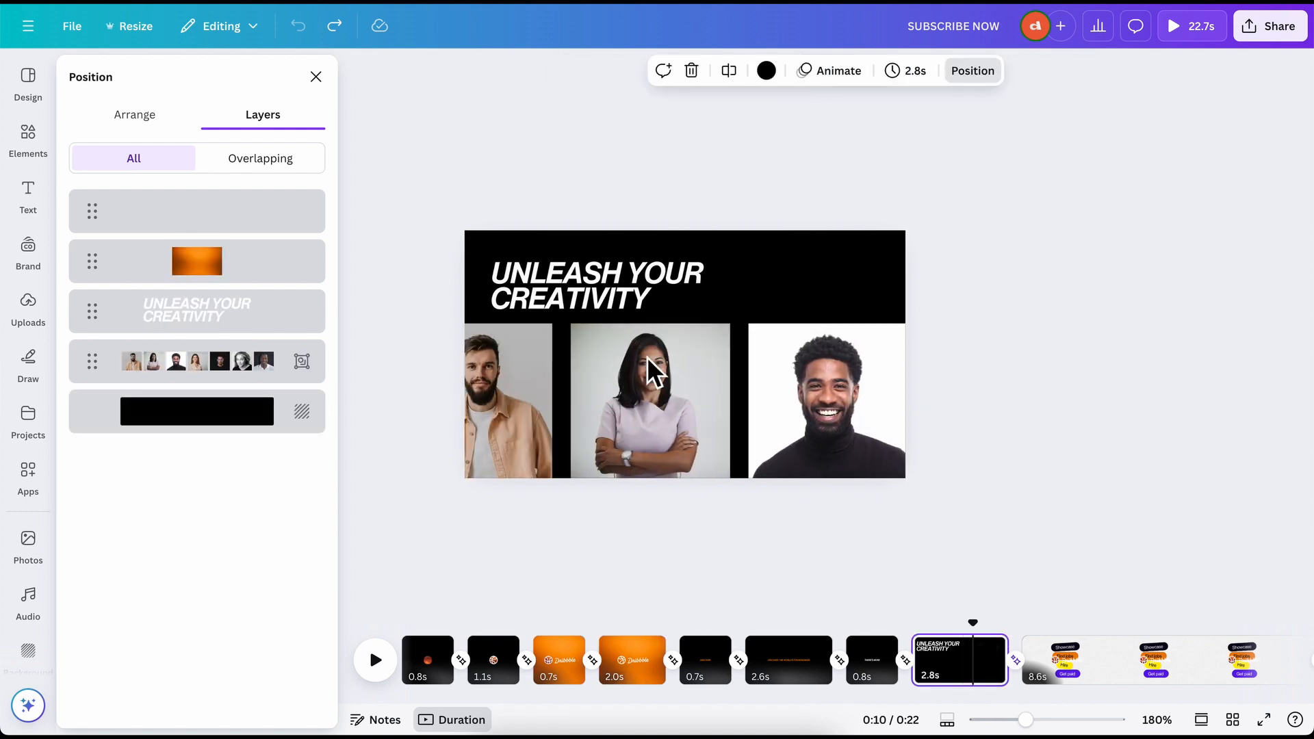
# In the reference design, select the DISCOVER text on page 5 and examine its Baseline animation settings
pyautogui.click(761, 659)
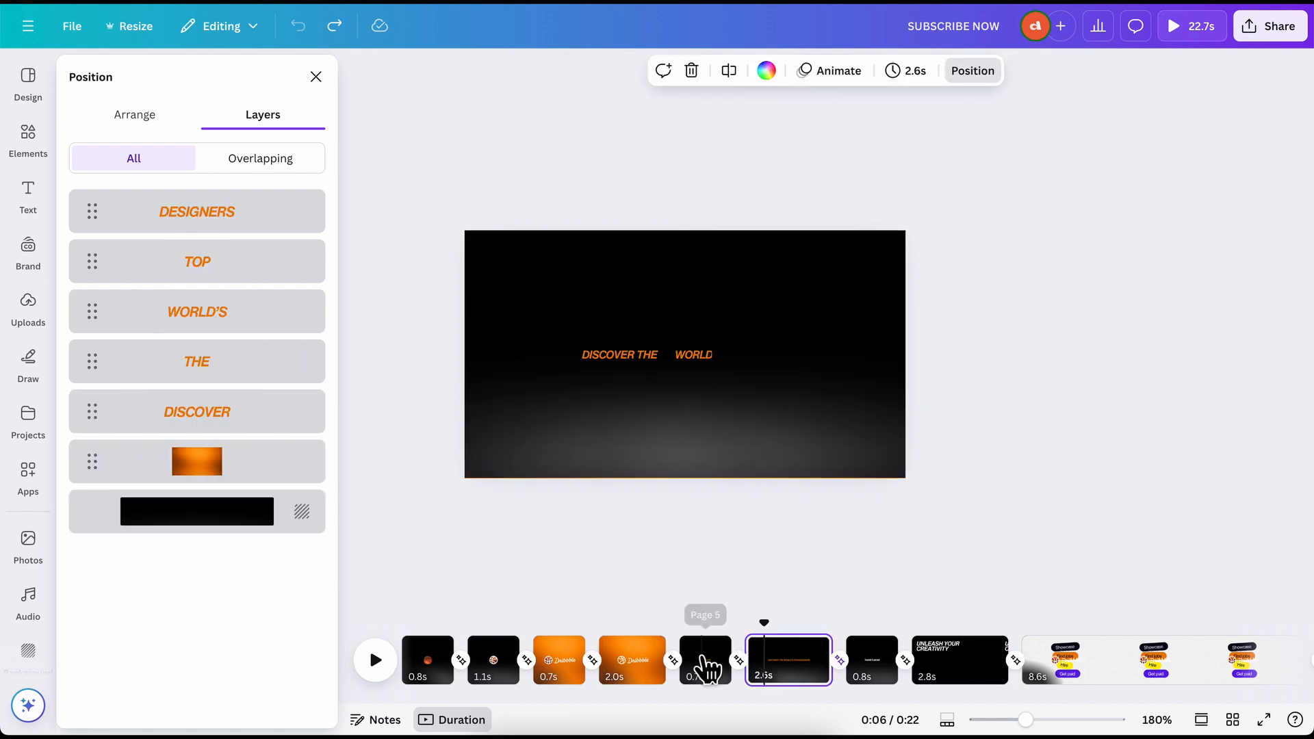
pyautogui.click(706, 662)
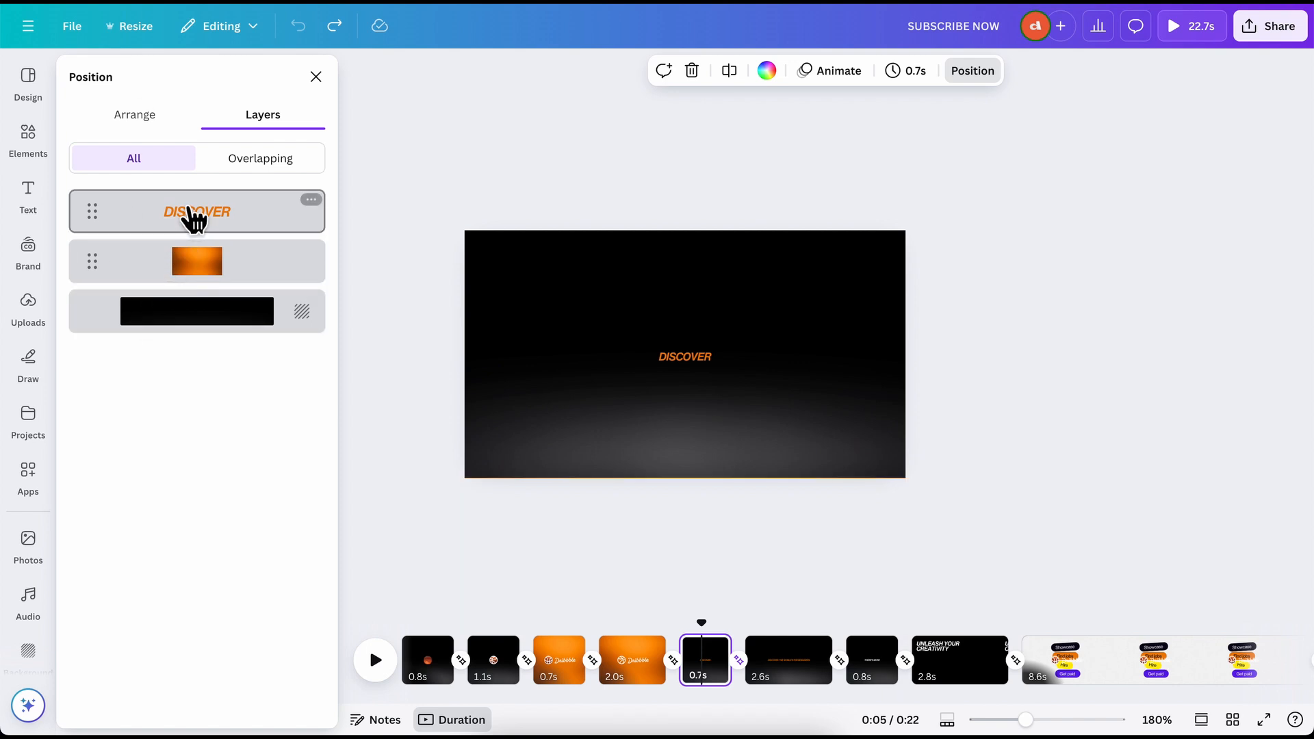
pyautogui.click(196, 218)
pyautogui.click(1053, 76)
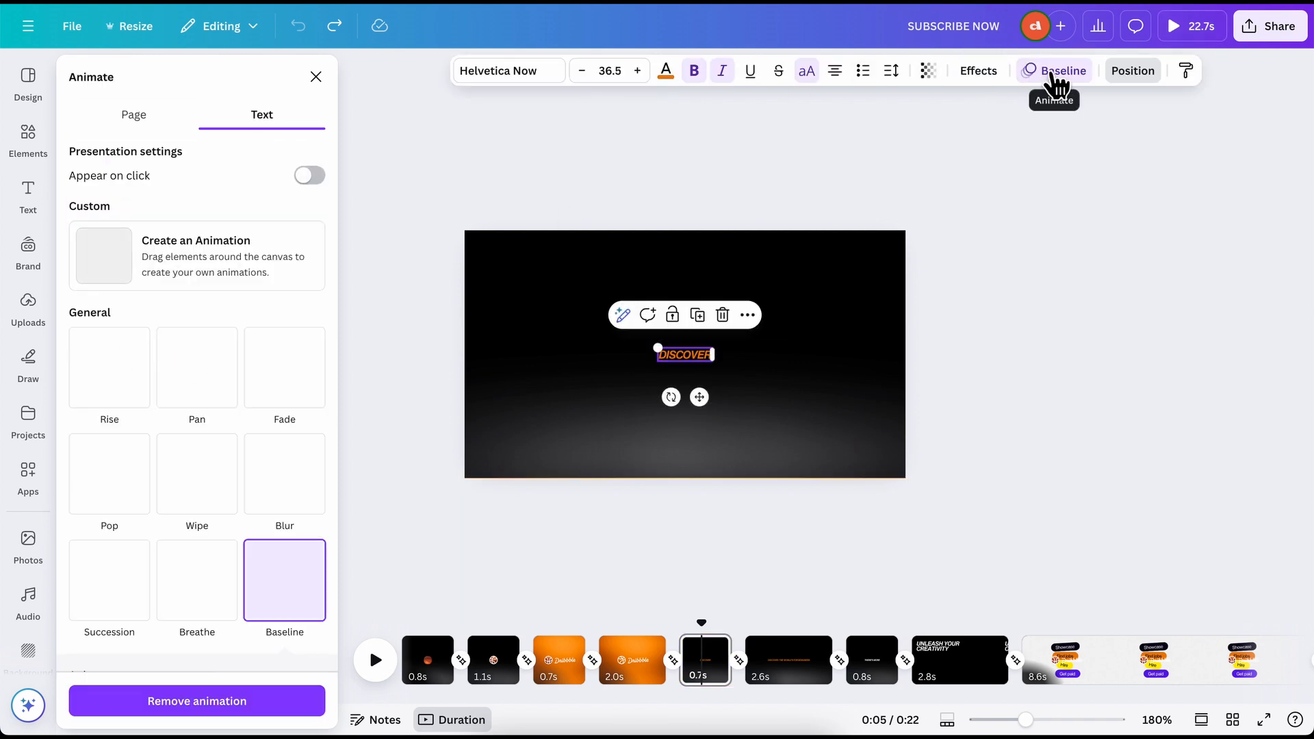
pyautogui.click(282, 586)
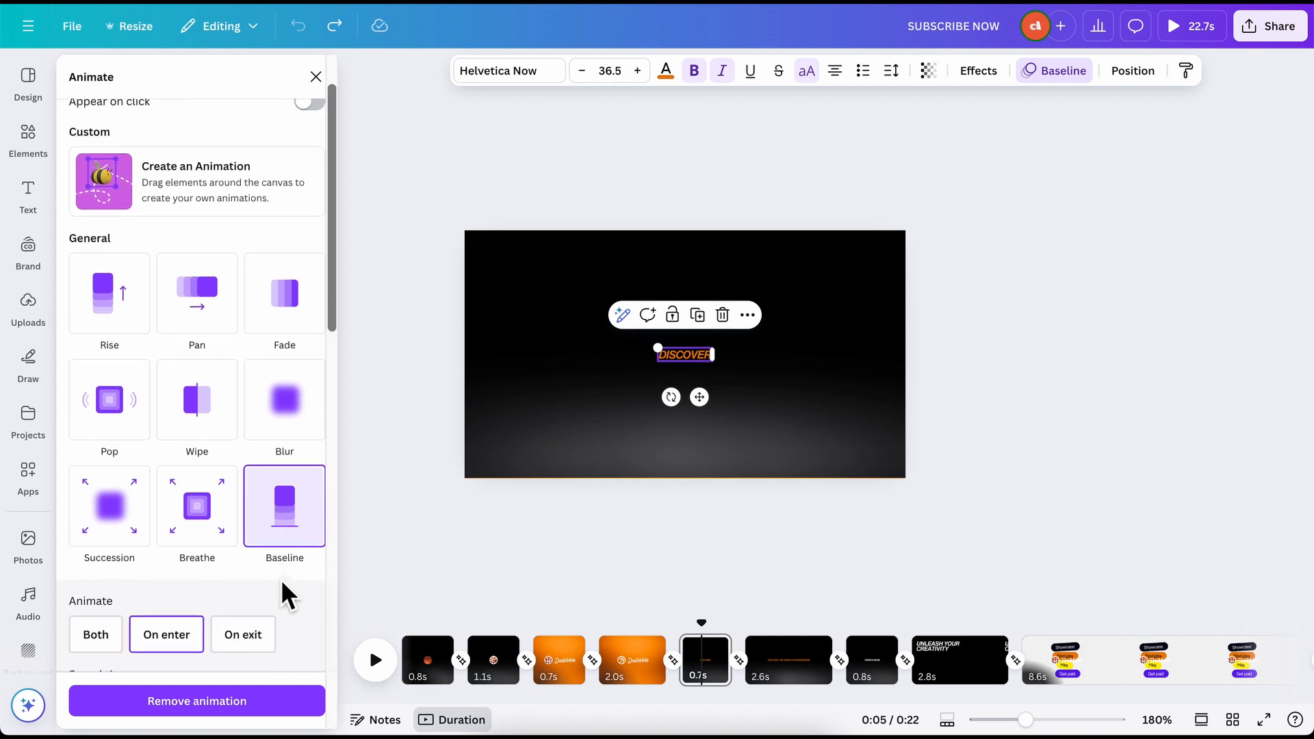
pyautogui.scroll(-2, 288, 596)
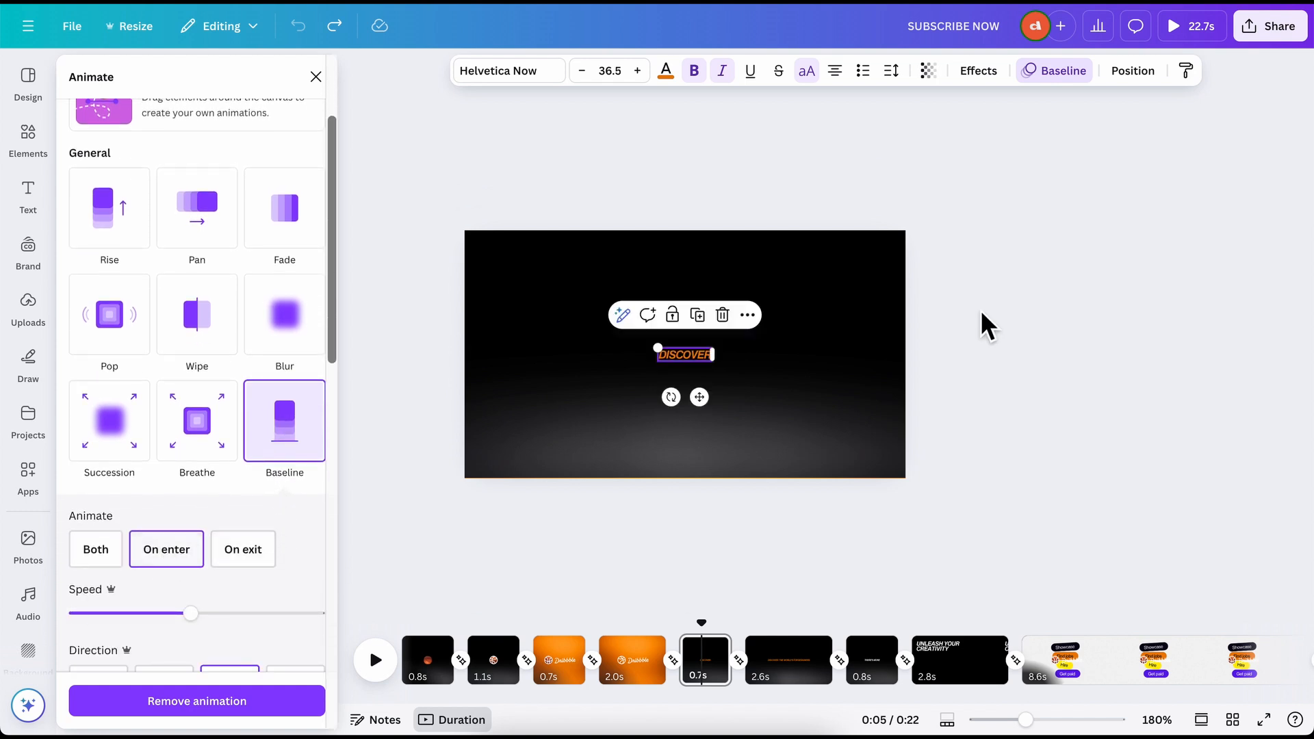
# Scrub through page 6 and select its DISCOVER word to examine how the DISCOVER THE WORLD'S TOP DESIGNERS line appears word by word
pyautogui.moveTo(704, 624); pyautogui.dragTo(792, 631)
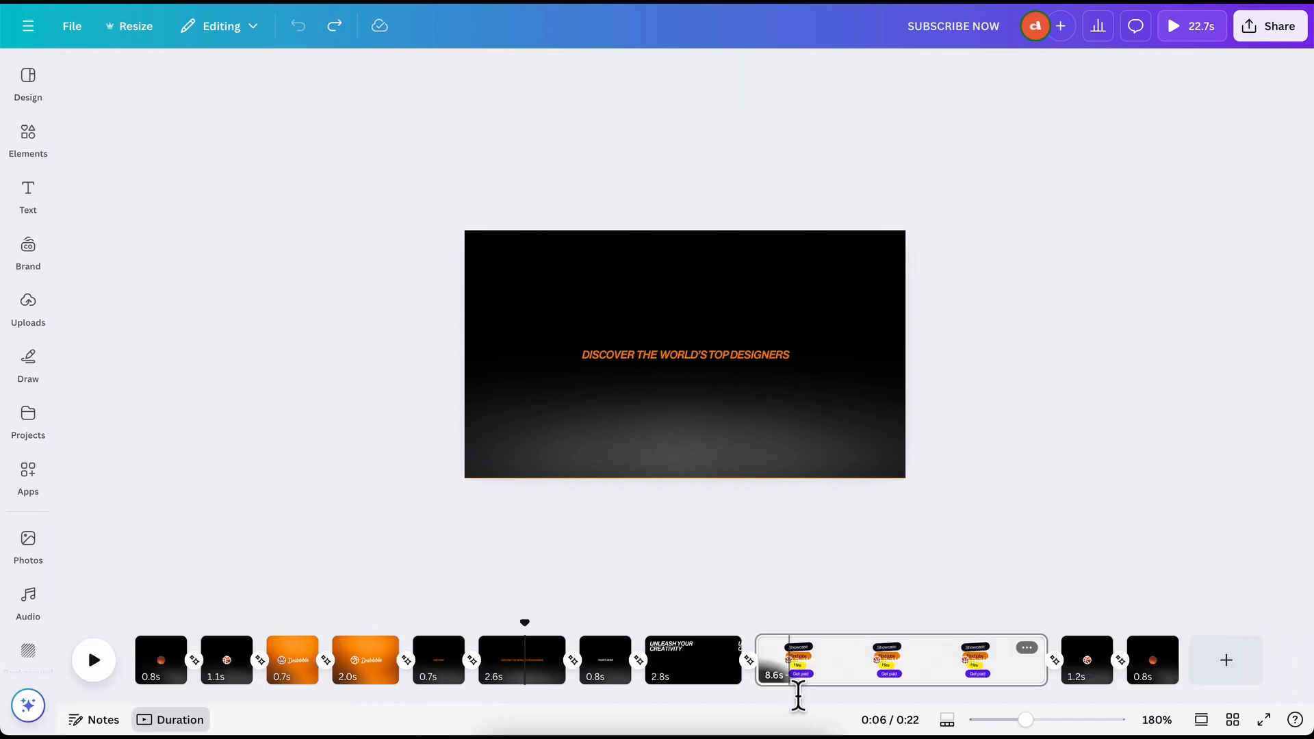
pyautogui.click(791, 694)
pyautogui.click(506, 674)
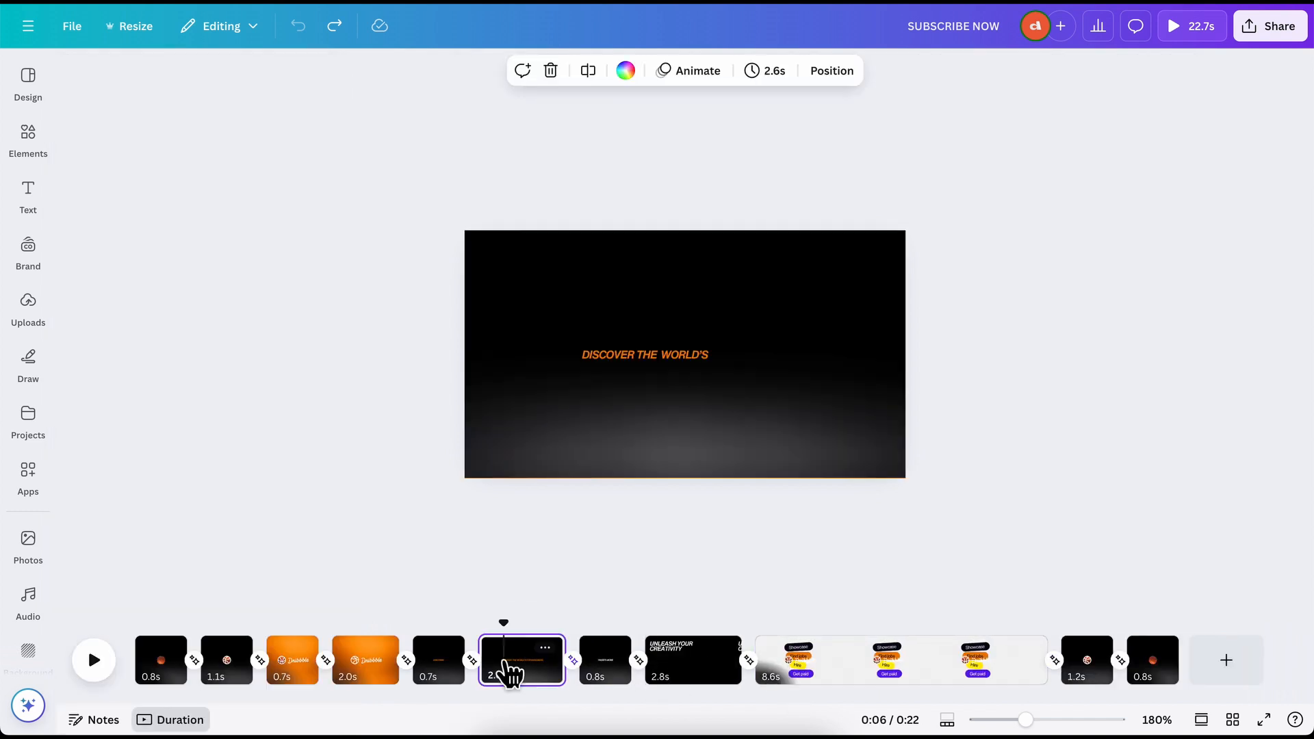
pyautogui.doubleClick(626, 356)
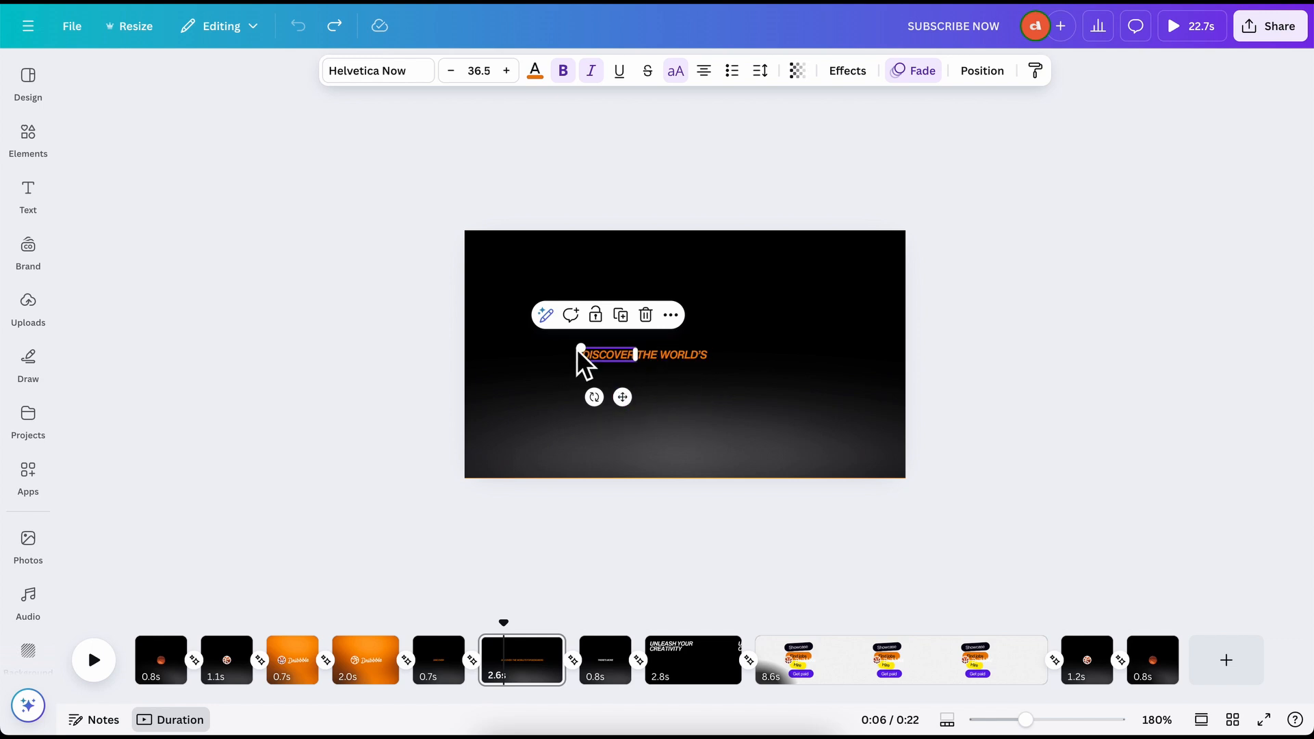
pyautogui.moveTo(507, 621); pyautogui.dragTo(539, 623)
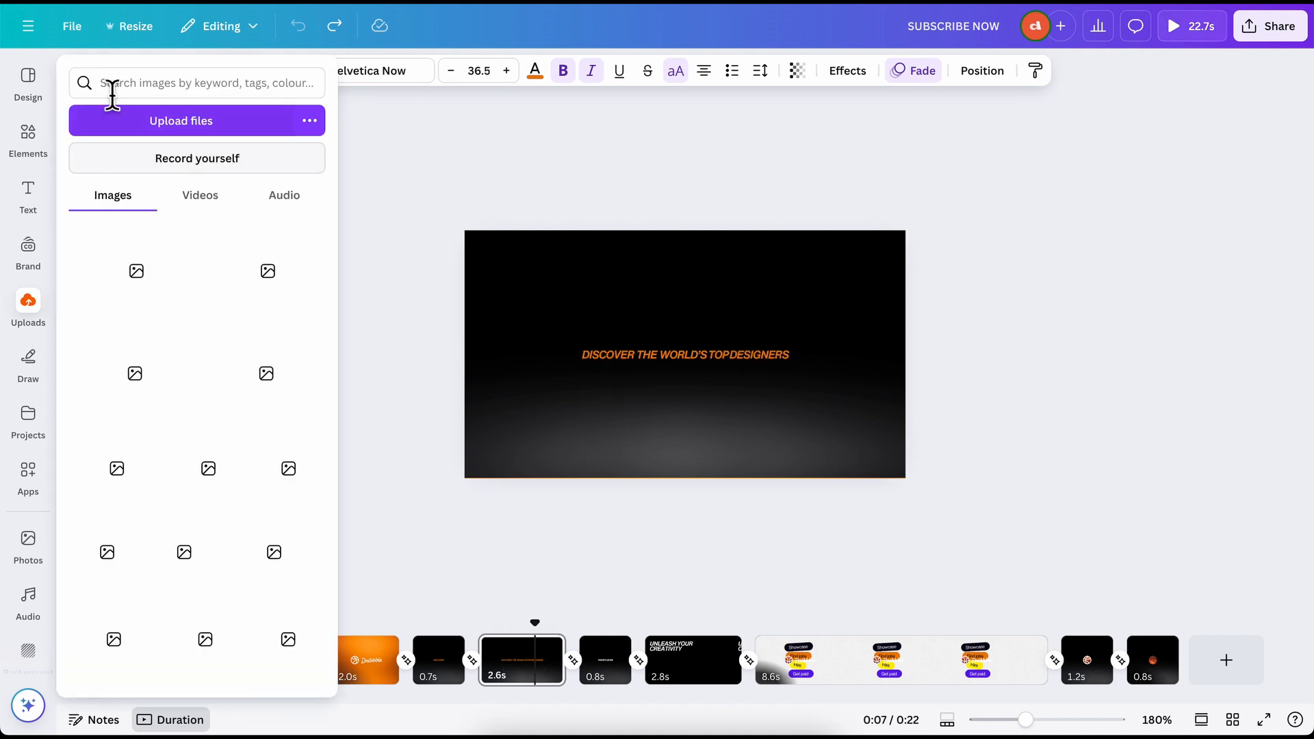
# Show the rulers and guides, and select all five words on page 6 to check their alignment against the guides
pyautogui.click(69, 27)
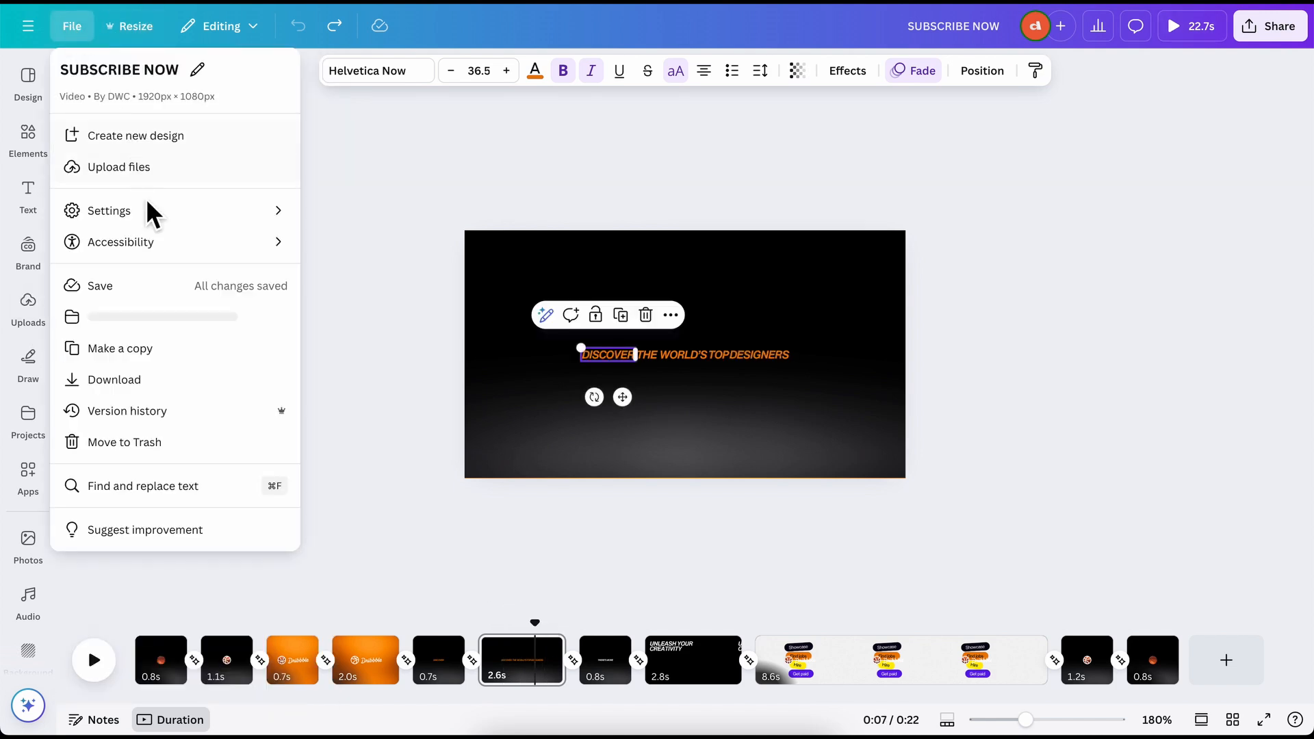
pyautogui.moveTo(146, 213)
pyautogui.click(333, 217)
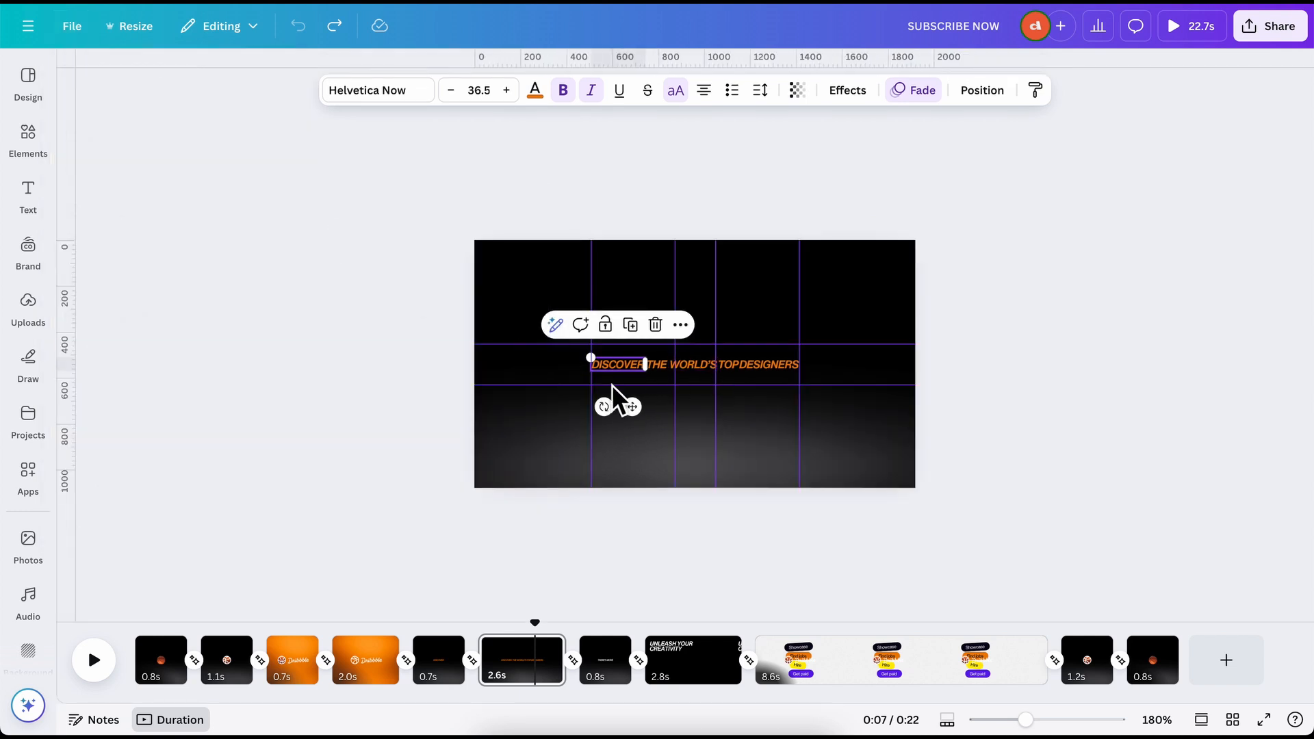
pyautogui.scroll(5, 612, 385)
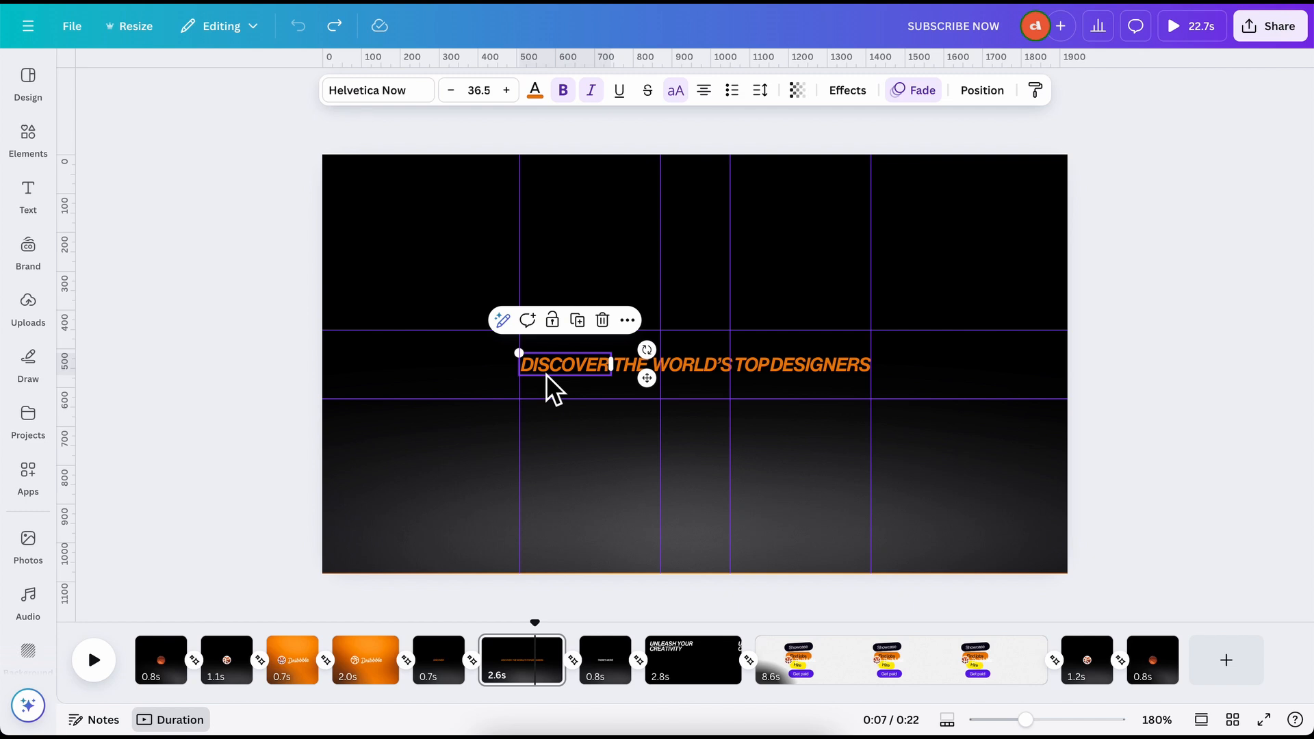
pyautogui.moveTo(259, 353); pyautogui.dragTo(889, 411)
pyautogui.press('alt')
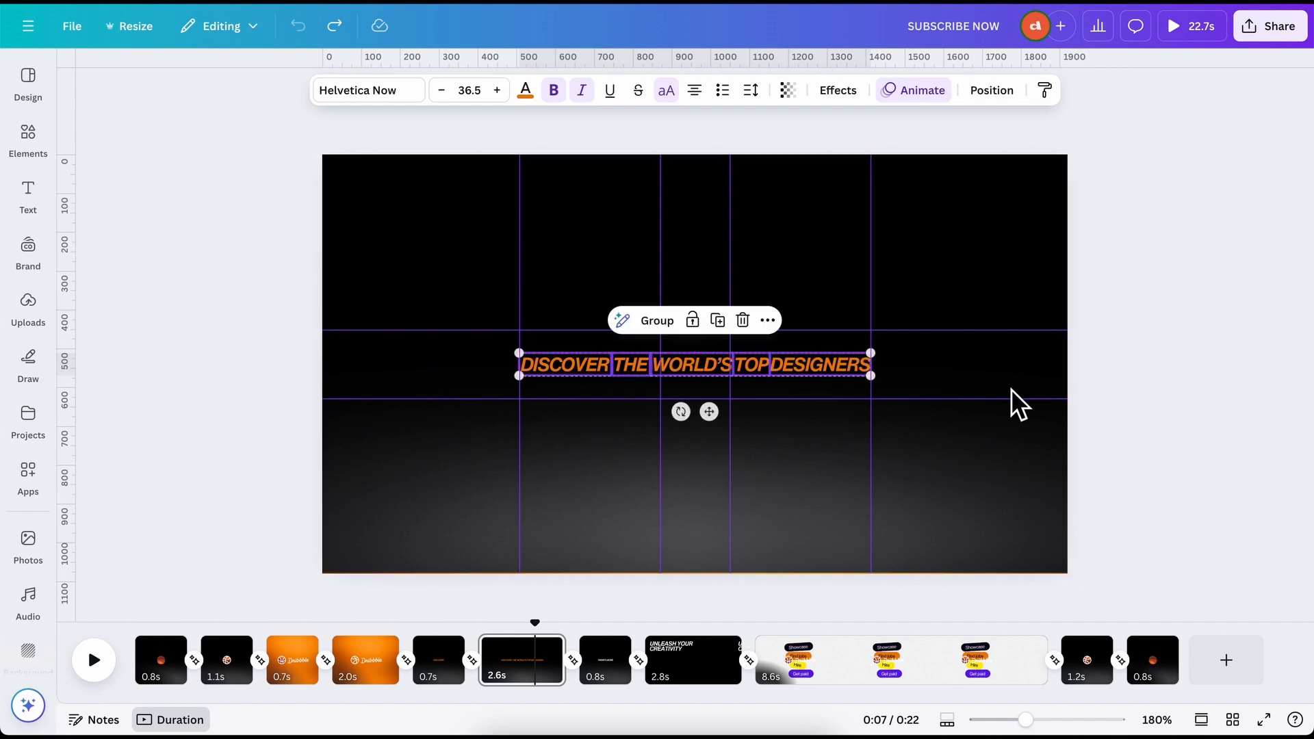
pyautogui.click(1091, 367)
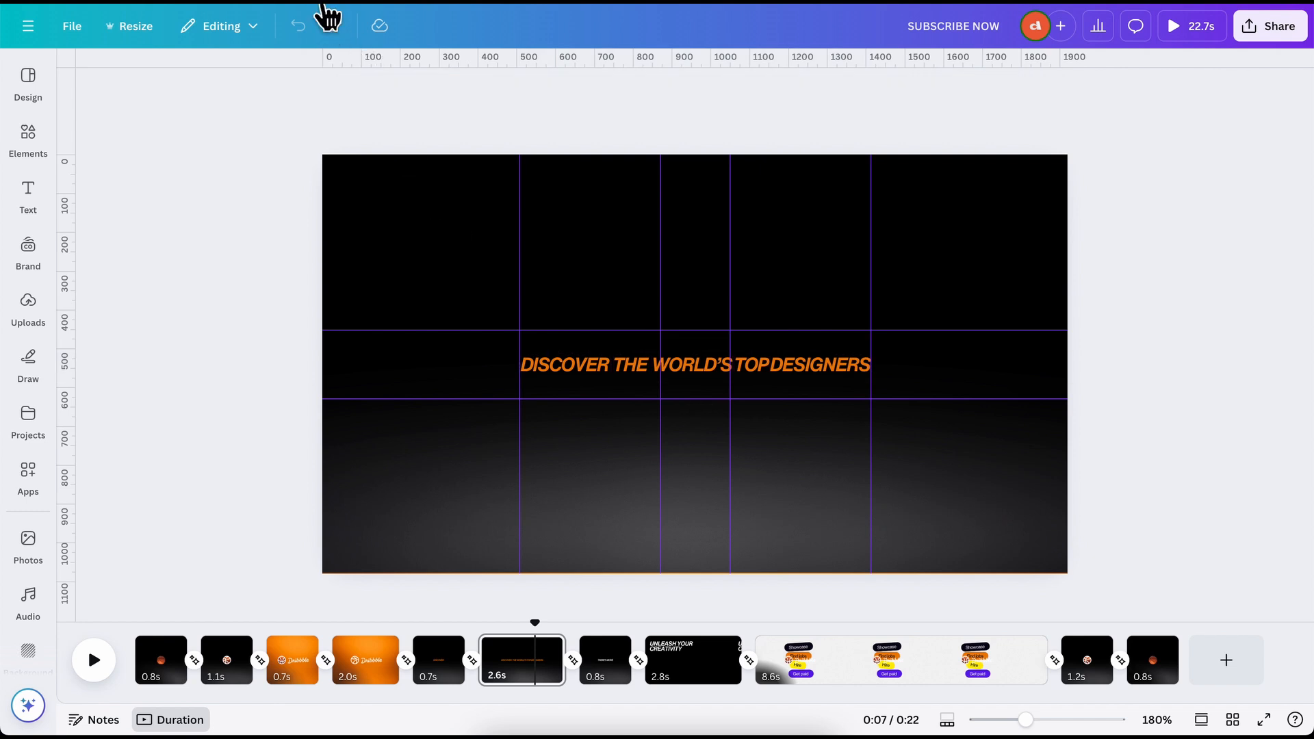
# Go to page 8 and inspect the transparency of the hidden top layer, leaving it at 0
pyautogui.click(302, 7)
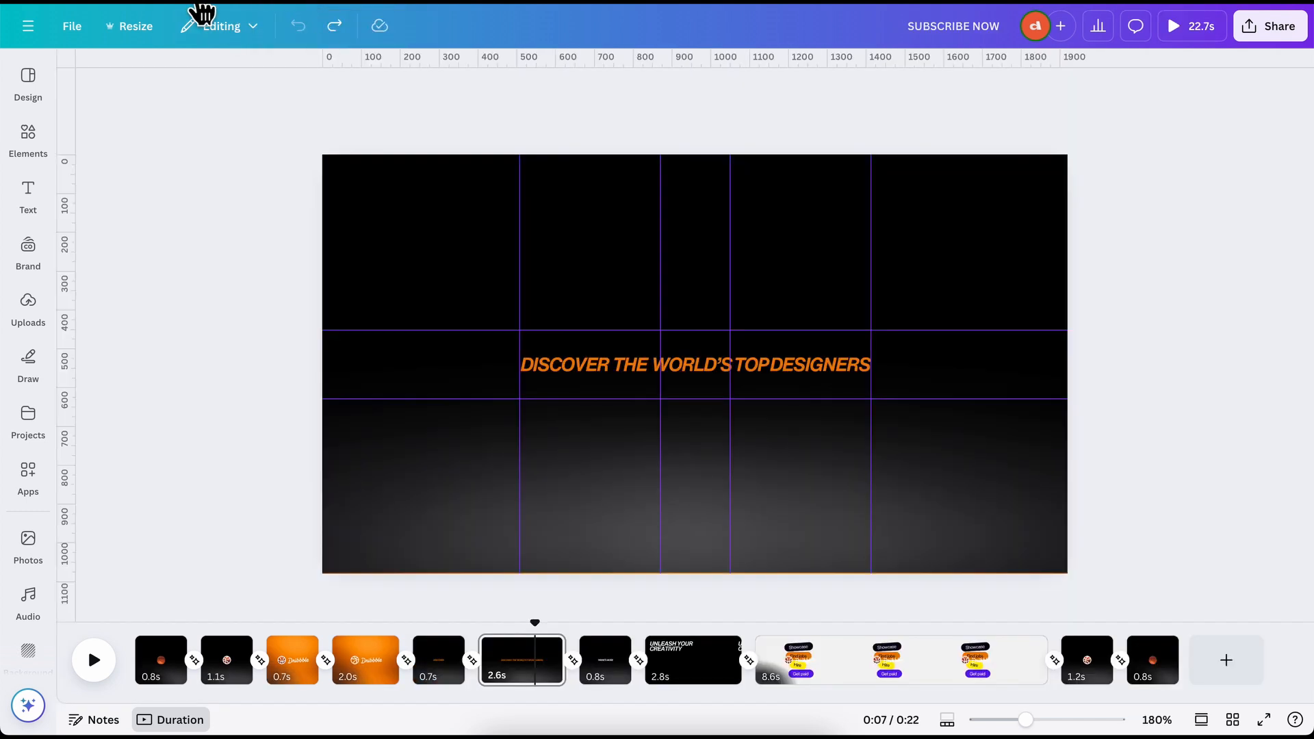
pyautogui.click(199, 8)
pyautogui.click(664, 667)
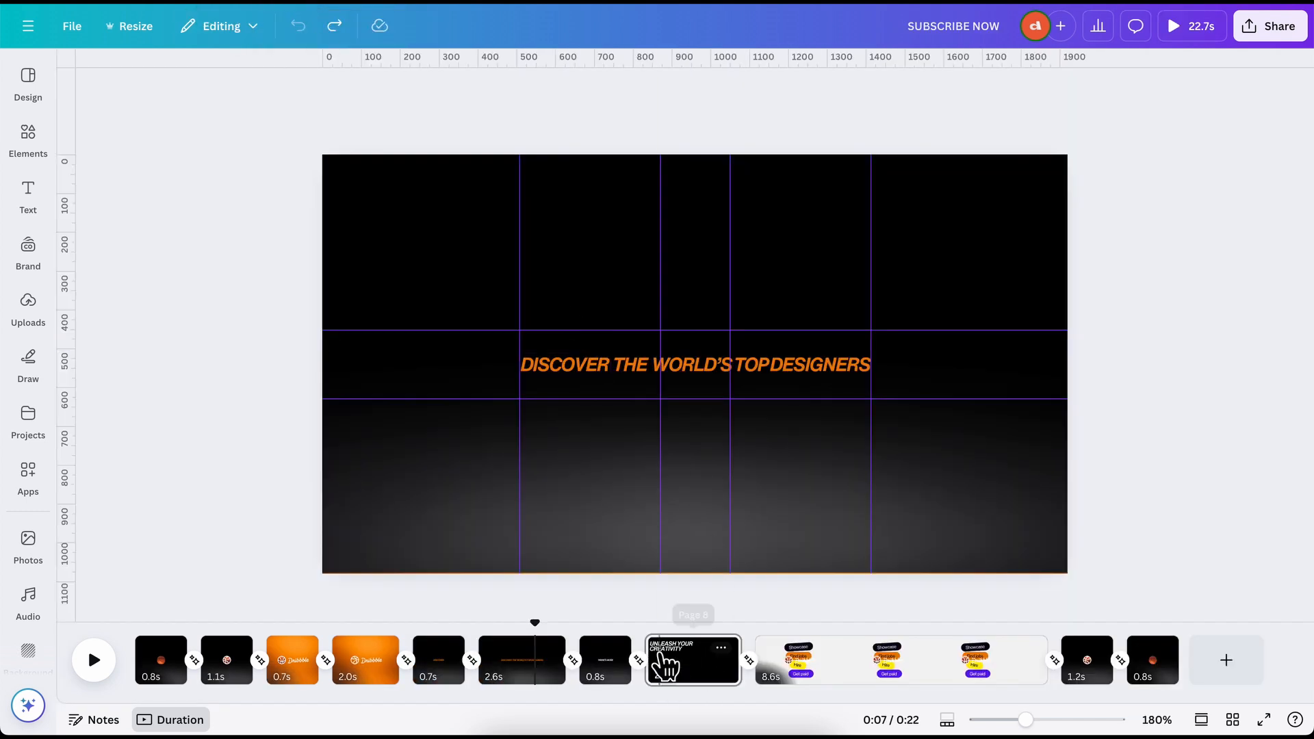
pyautogui.moveTo(702, 623); pyautogui.dragTo(668, 624)
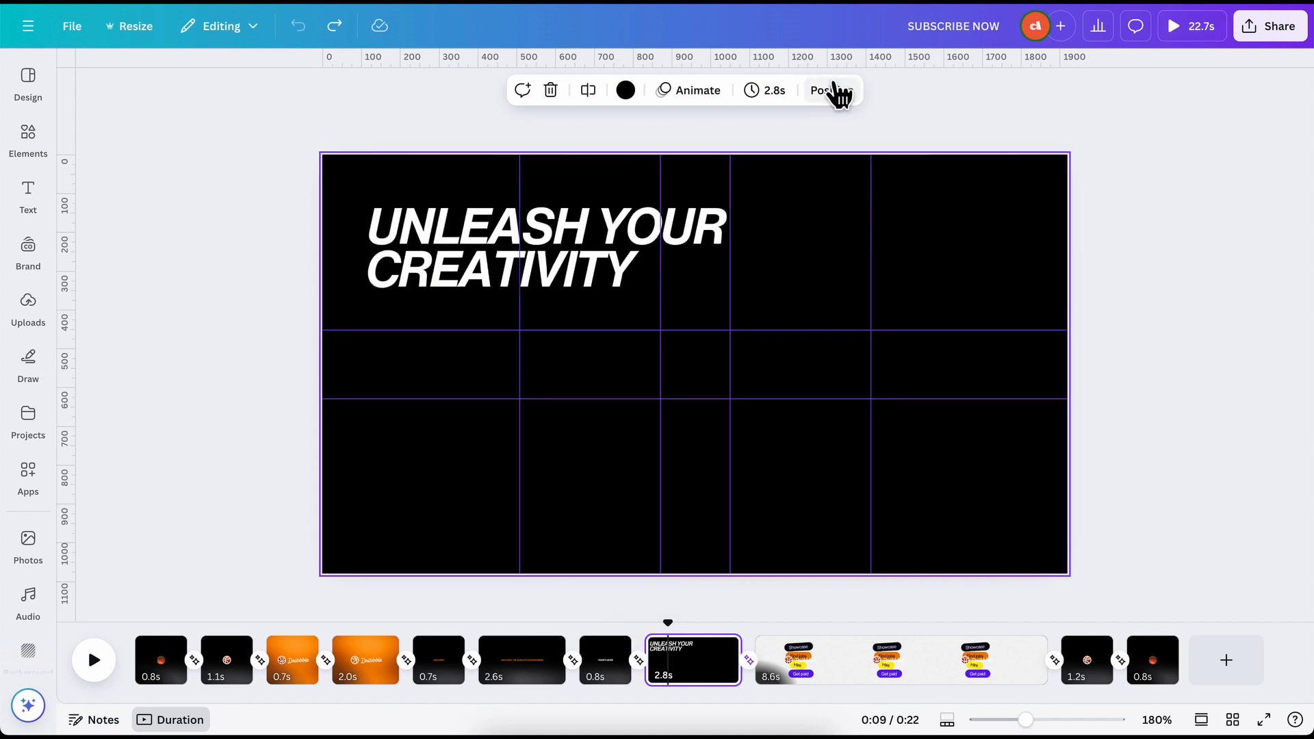
pyautogui.click(835, 90)
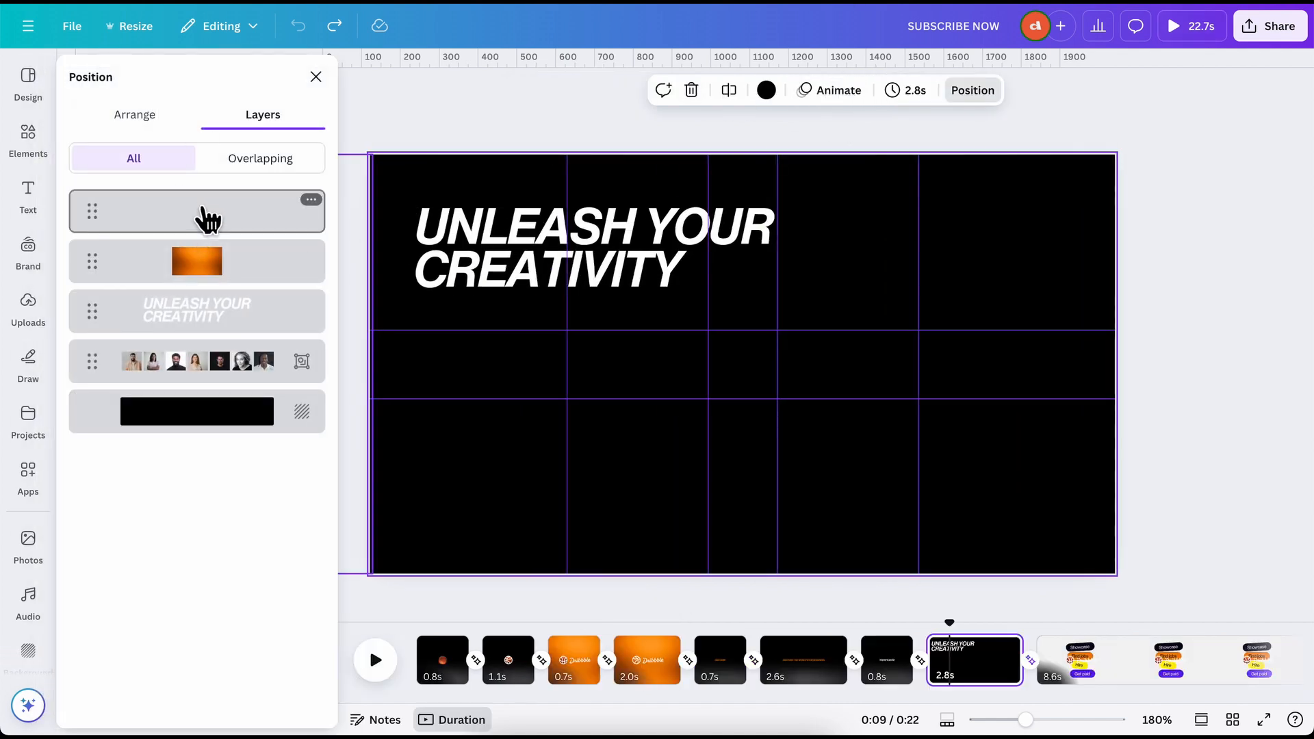
pyautogui.click(208, 219)
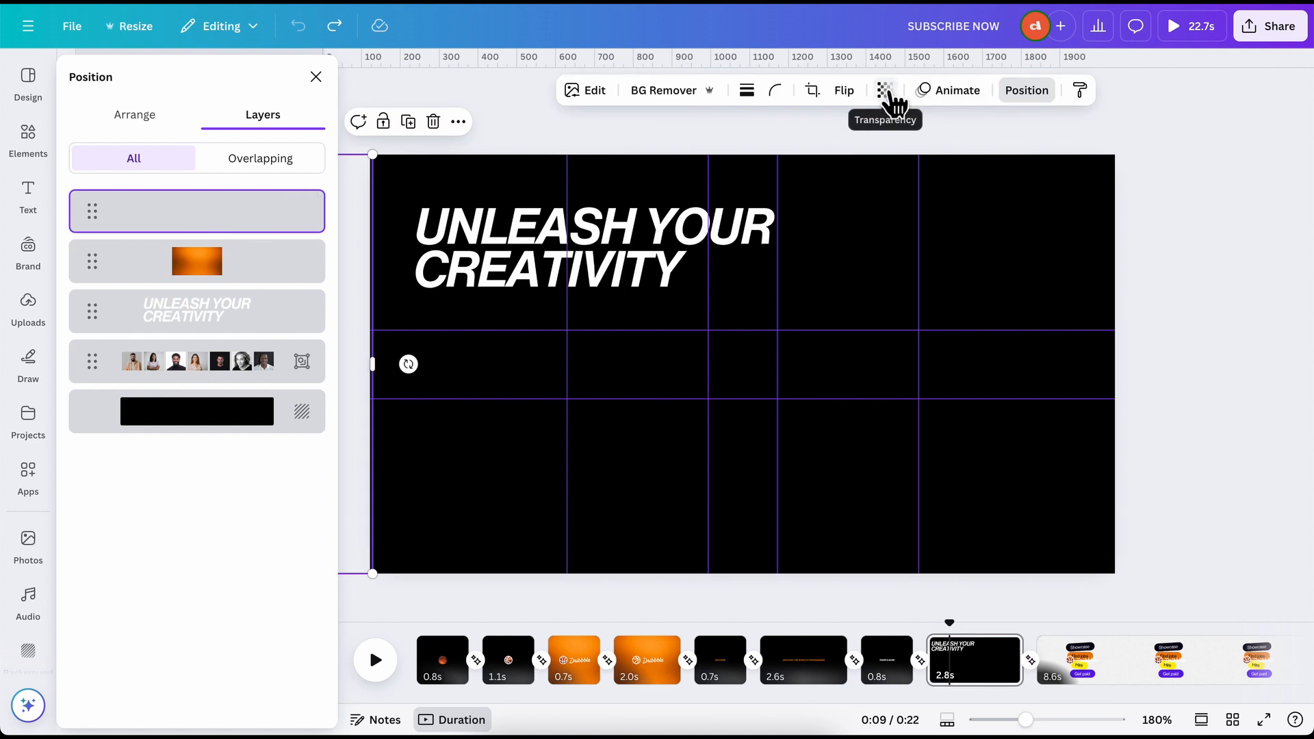
pyautogui.click(888, 96)
pyautogui.moveTo(811, 157); pyautogui.dragTo(695, 206)
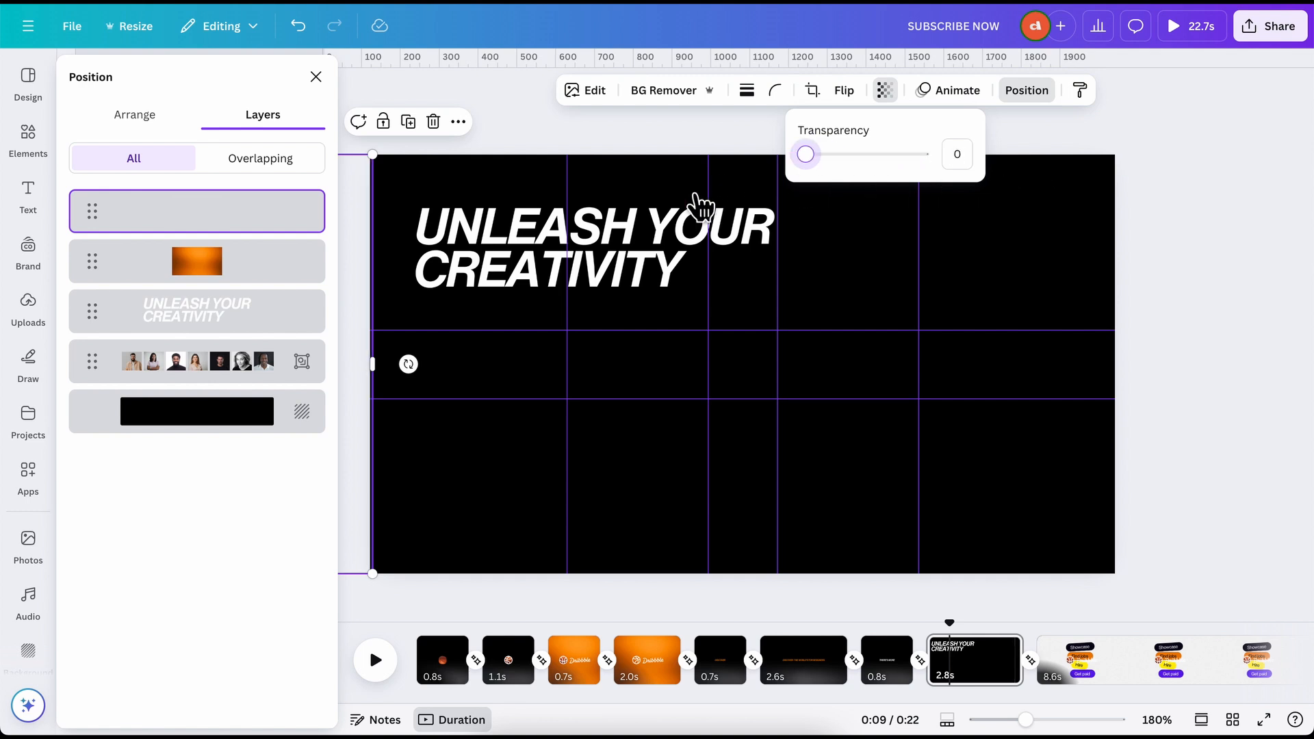
pyautogui.click(1211, 316)
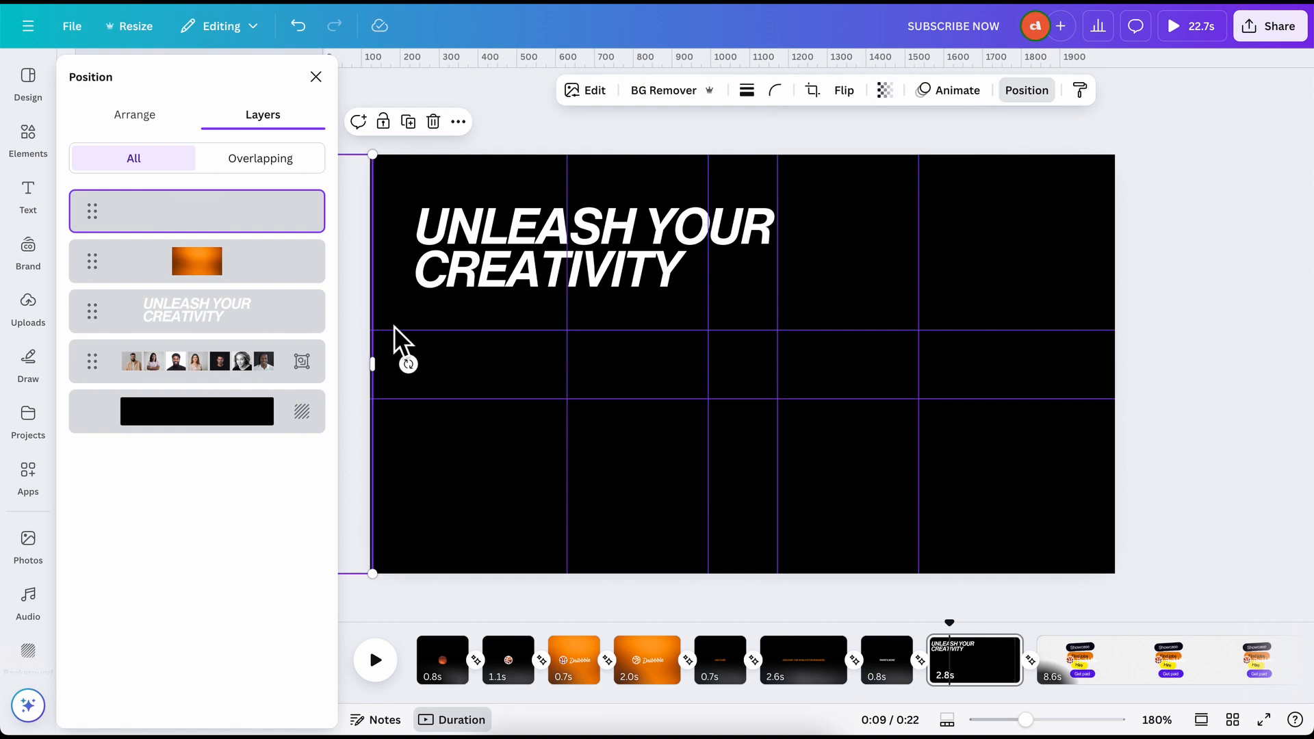
# Inspect the crop of the UNLEASH YOUR CREATIVITY image on page 8
pyautogui.click(548, 281)
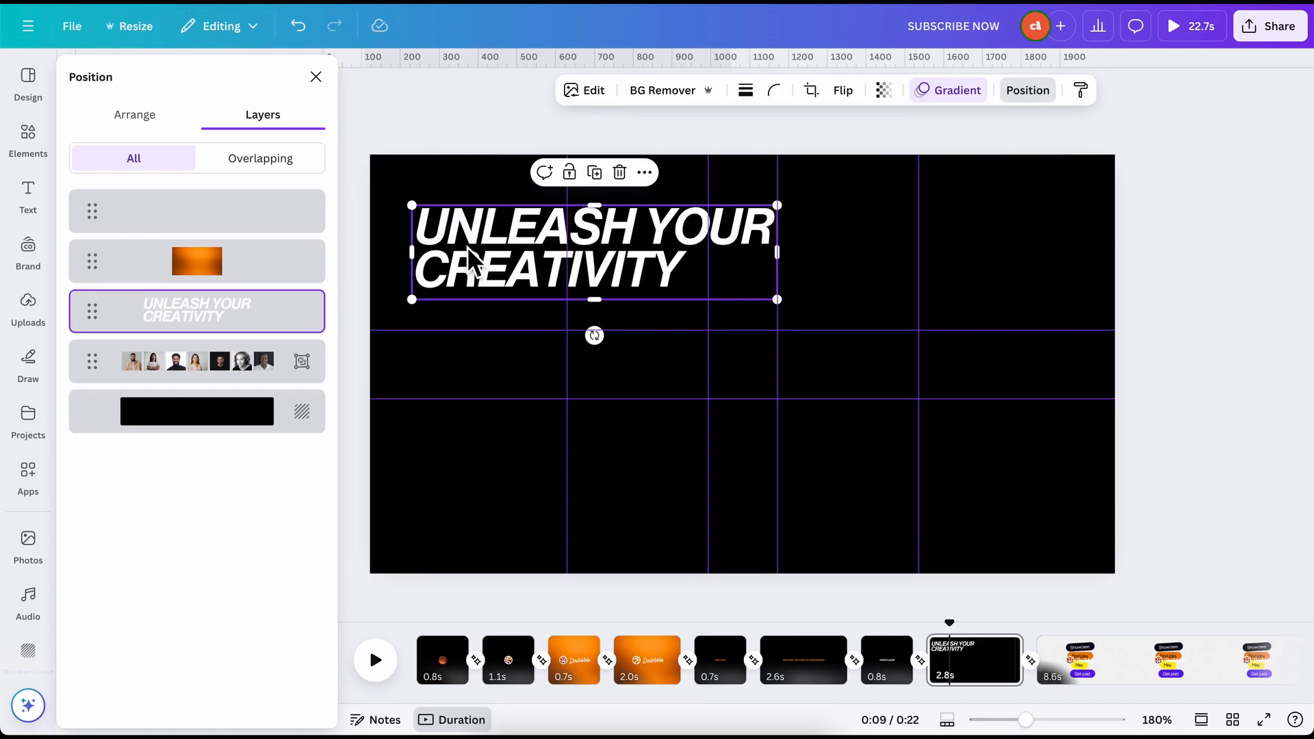
pyautogui.doubleClick(663, 270)
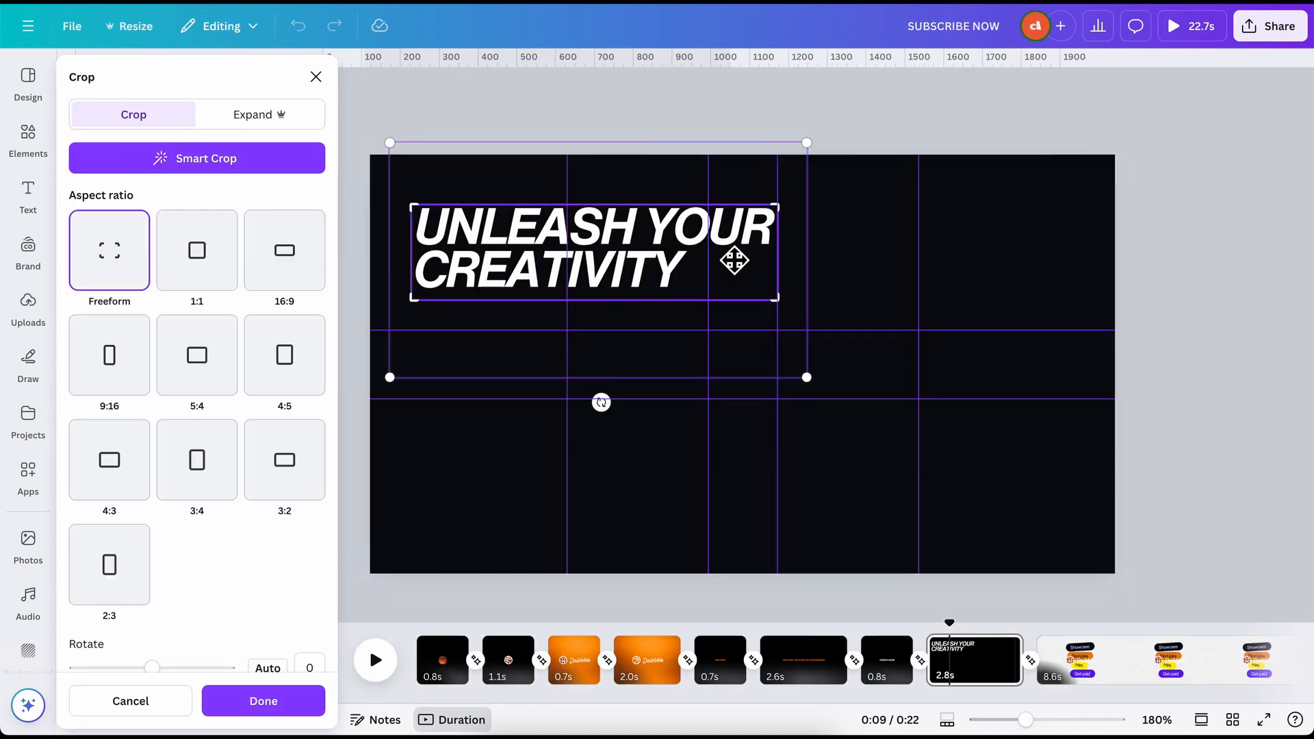
pyautogui.click(1185, 230)
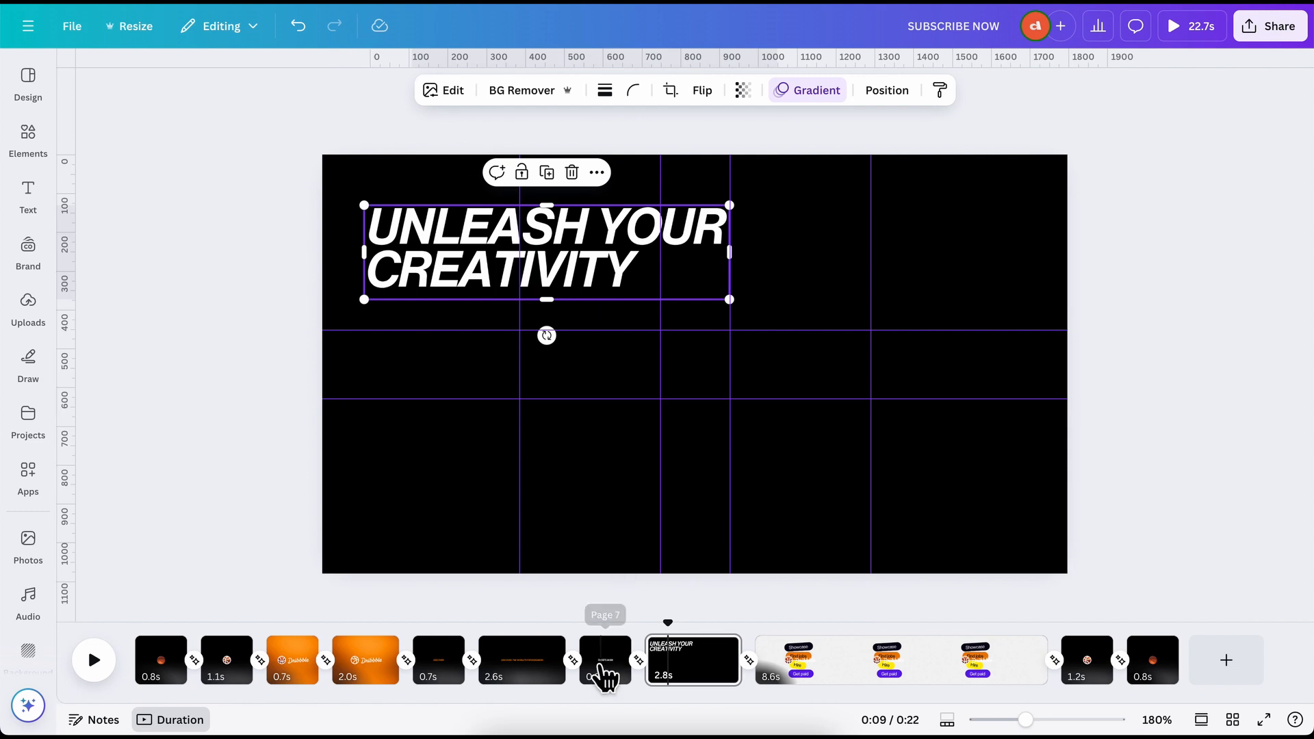
# On page 7, try raising the hidden UNLEASH YOUR CREATIVITY layer's transparency value to 100 and moving it, and undo both changes
pyautogui.click(601, 667)
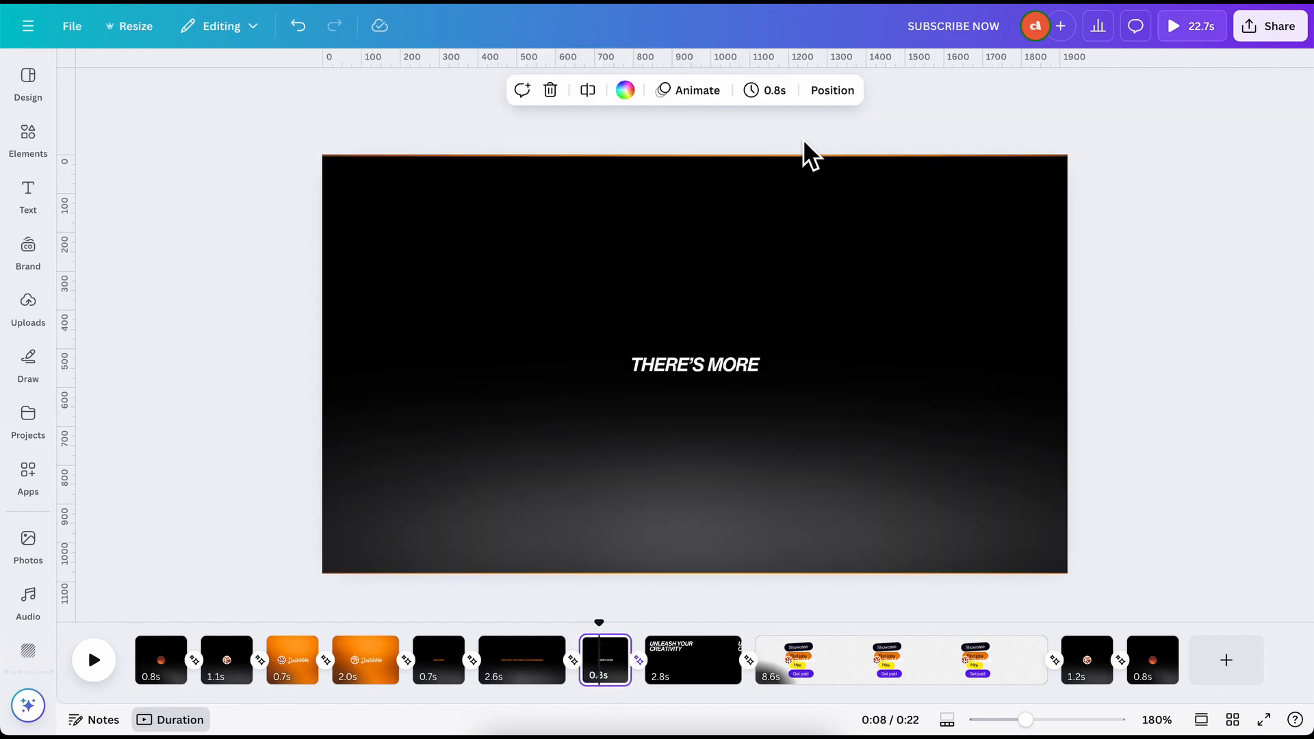
pyautogui.click(834, 94)
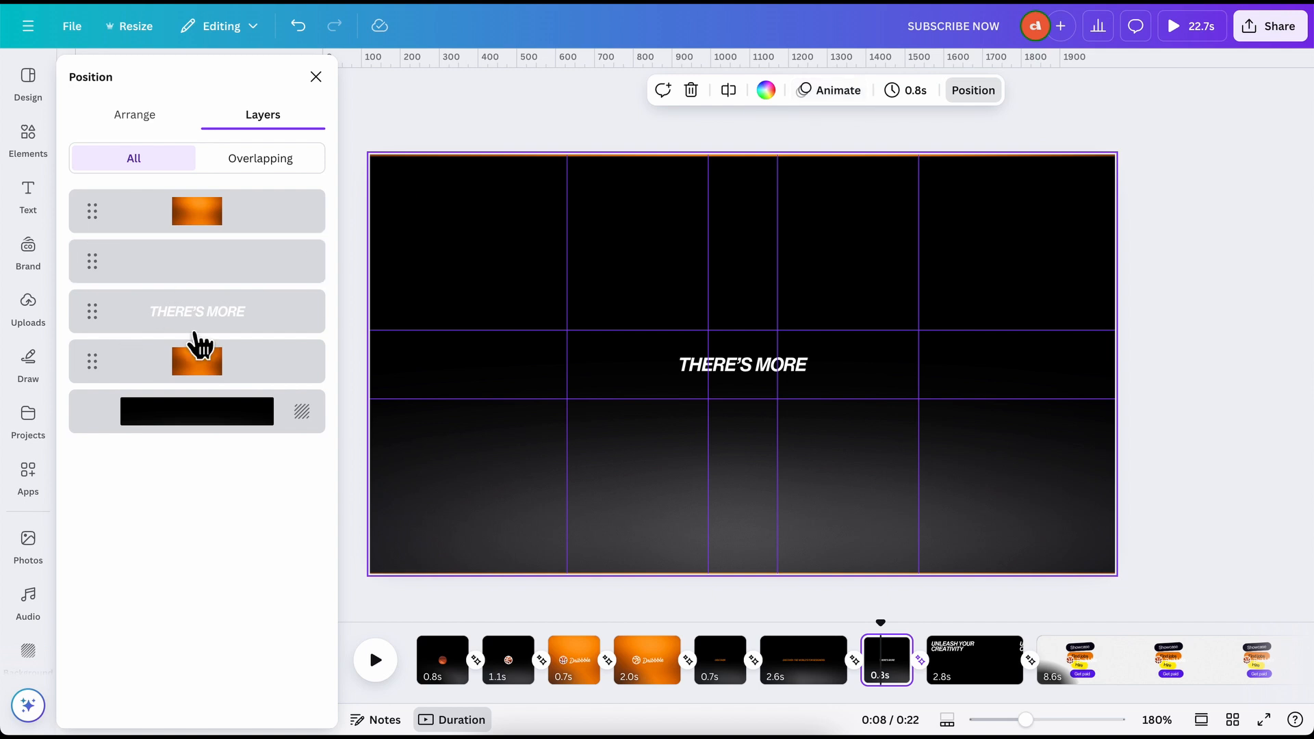
pyautogui.click(218, 277)
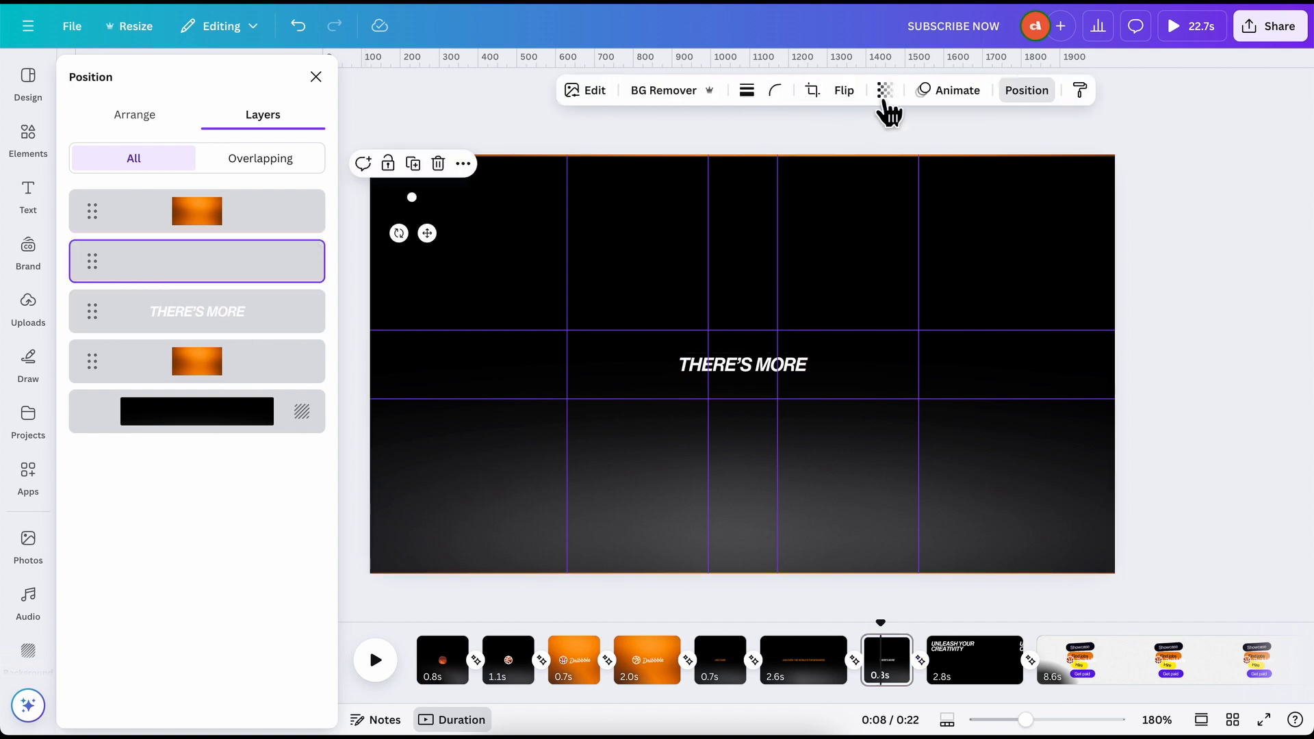
pyautogui.click(885, 91)
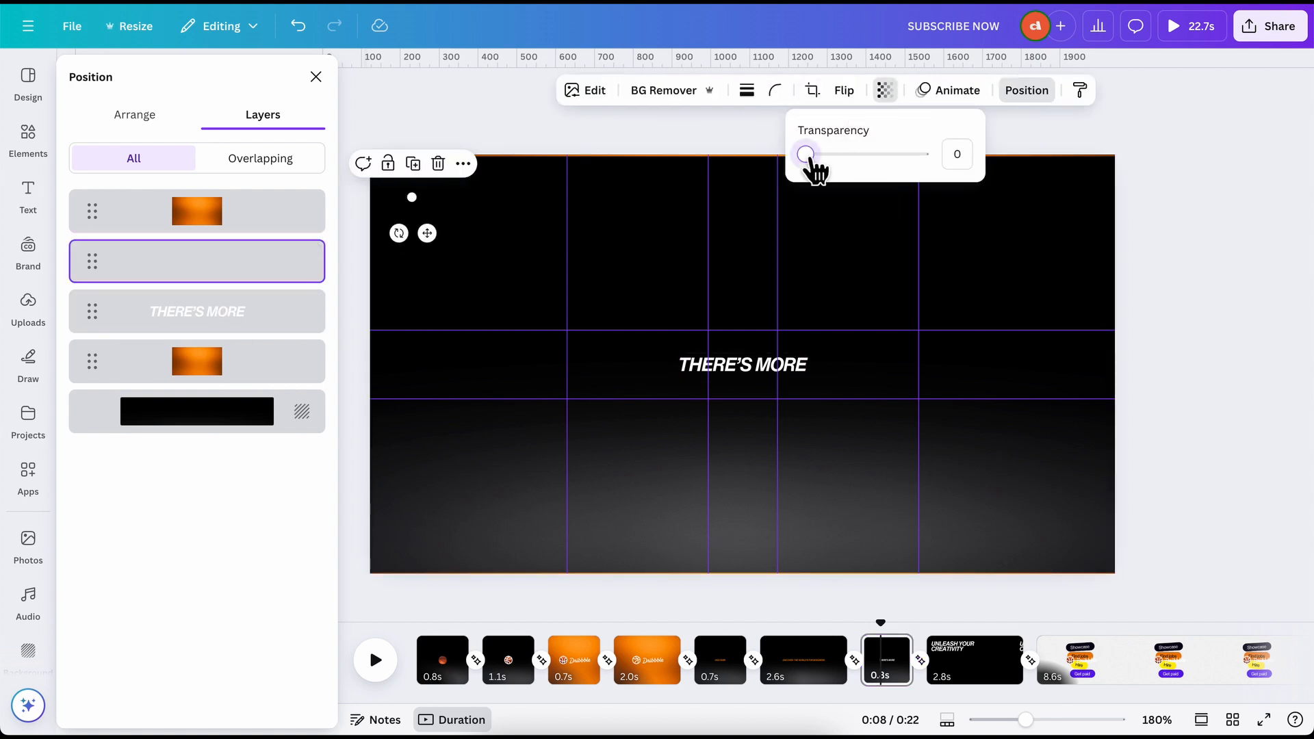
pyautogui.moveTo(809, 159); pyautogui.dragTo(996, 183)
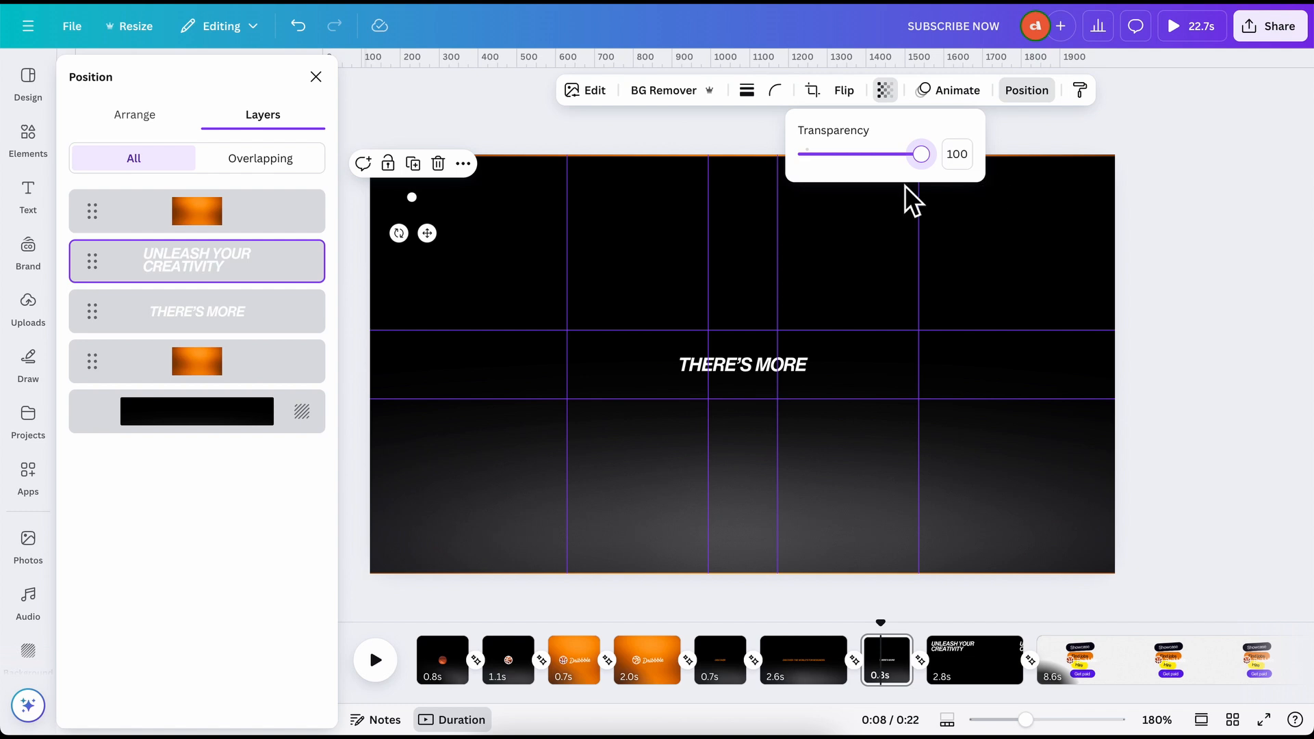
pyautogui.moveTo(411, 212); pyautogui.dragTo(384, 343)
pyautogui.press('super+z')
pyautogui.press('super+z')
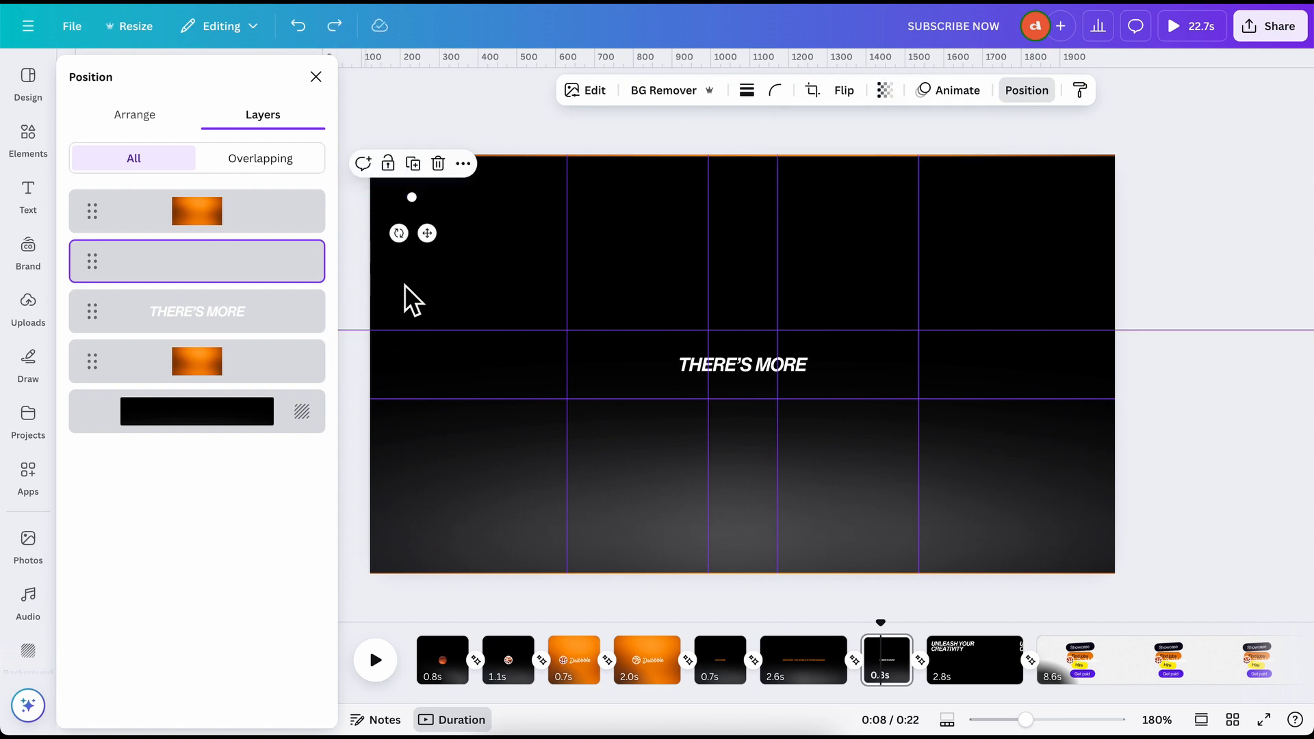
# Switch to the untitled video design and duplicate page 4
pyautogui.click(305, 12)
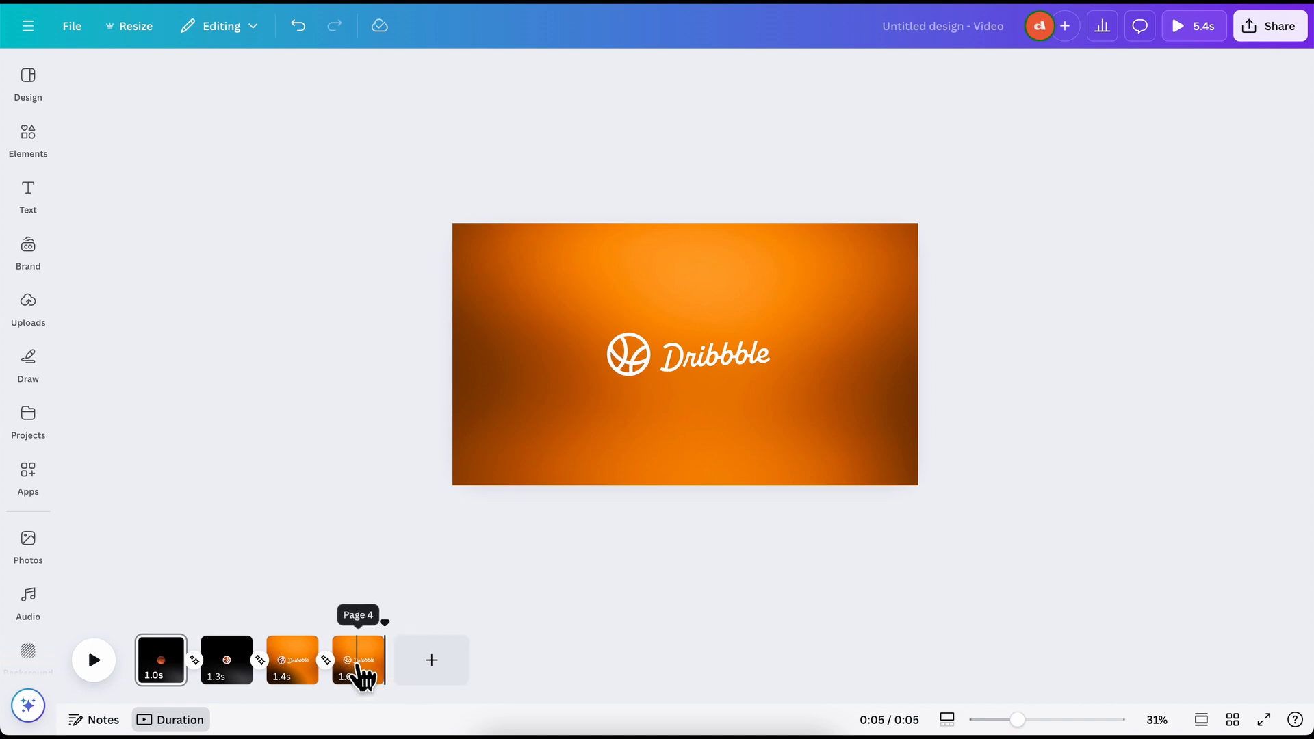
pyautogui.rightClick(362, 672)
pyautogui.click(445, 373)
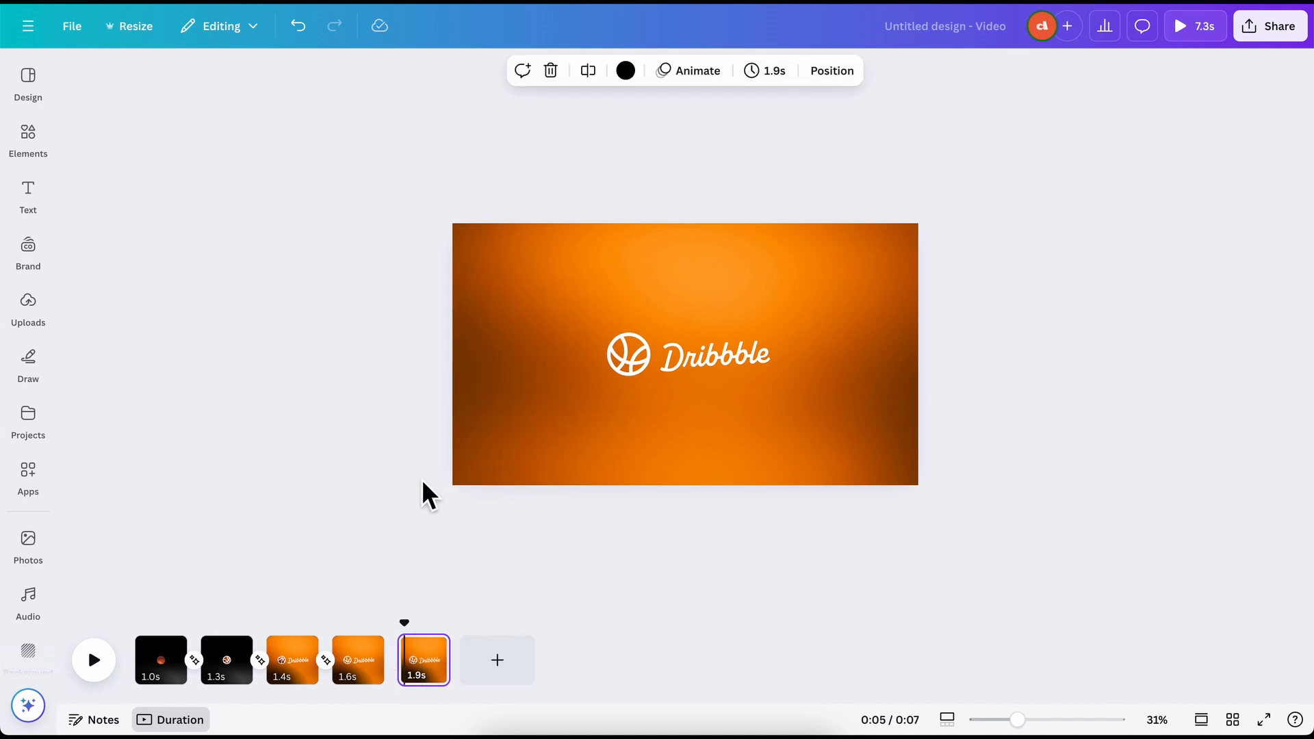
# Paste the UNLEASH YOUR CREATIVITY image onto page 4 and undo a trial resize of it
pyautogui.click(564, 371)
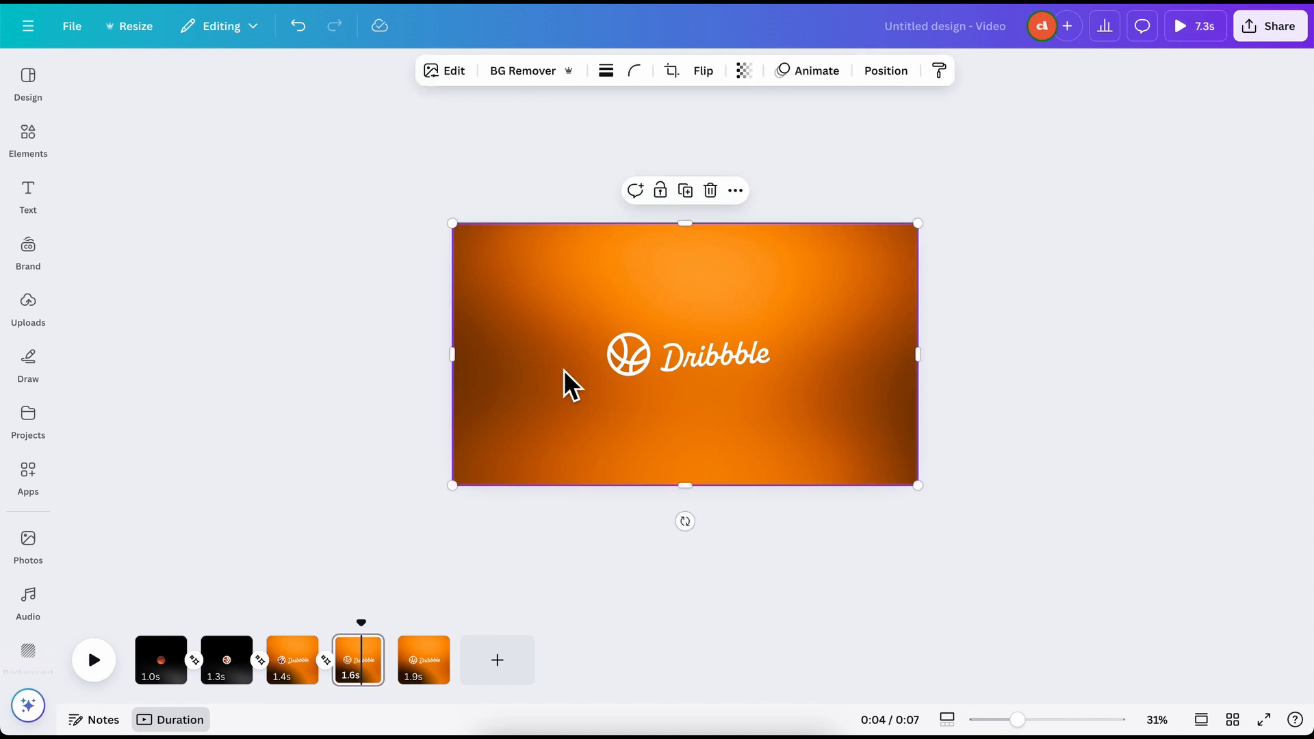
pyautogui.hotkey('ctrl', 'v')
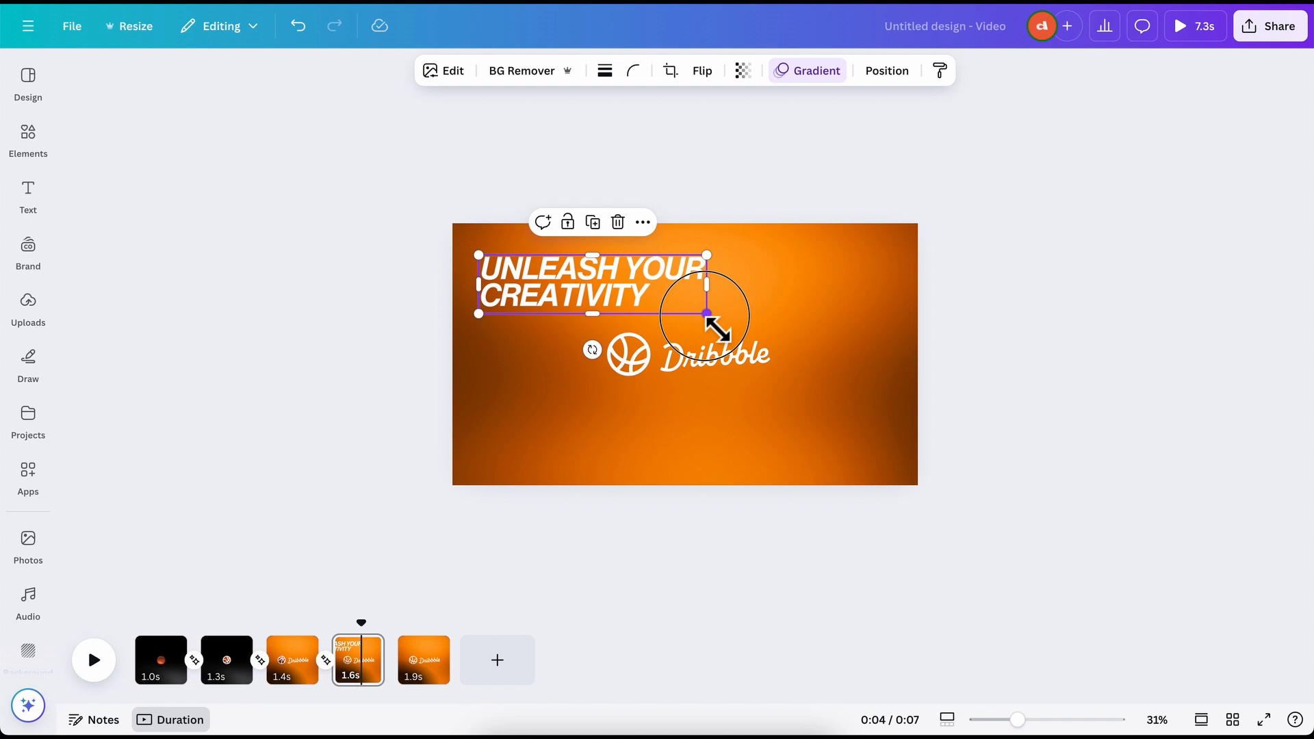
pyautogui.moveTo(716, 329); pyautogui.dragTo(695, 323)
pyautogui.hotkey('ctrl', 'z')
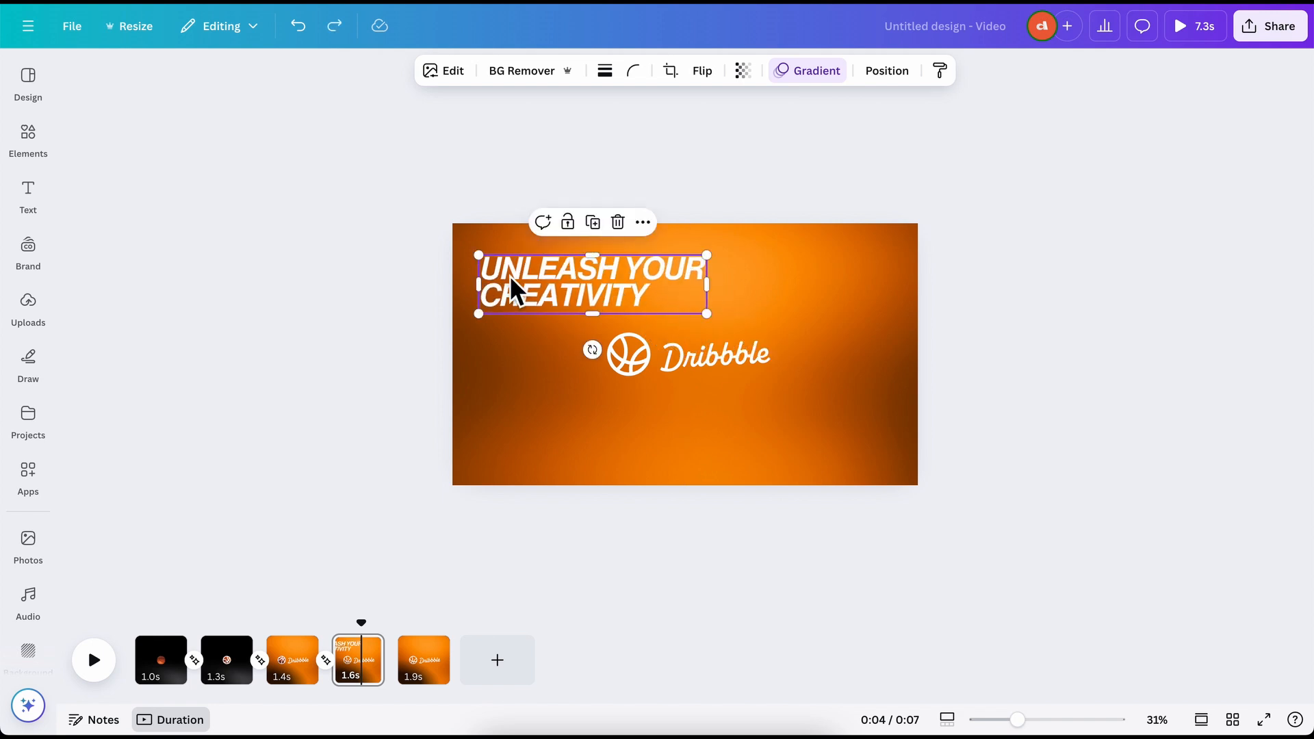
# Shrink the UNLEASH YOUR CREATIVITY image on page 4 to a tiny speck near the page's upper-left corner and set its transparency value to 0
pyautogui.moveTo(710, 322); pyautogui.dragTo(484, 282)
pyautogui.hotkey('ctrl', '+')
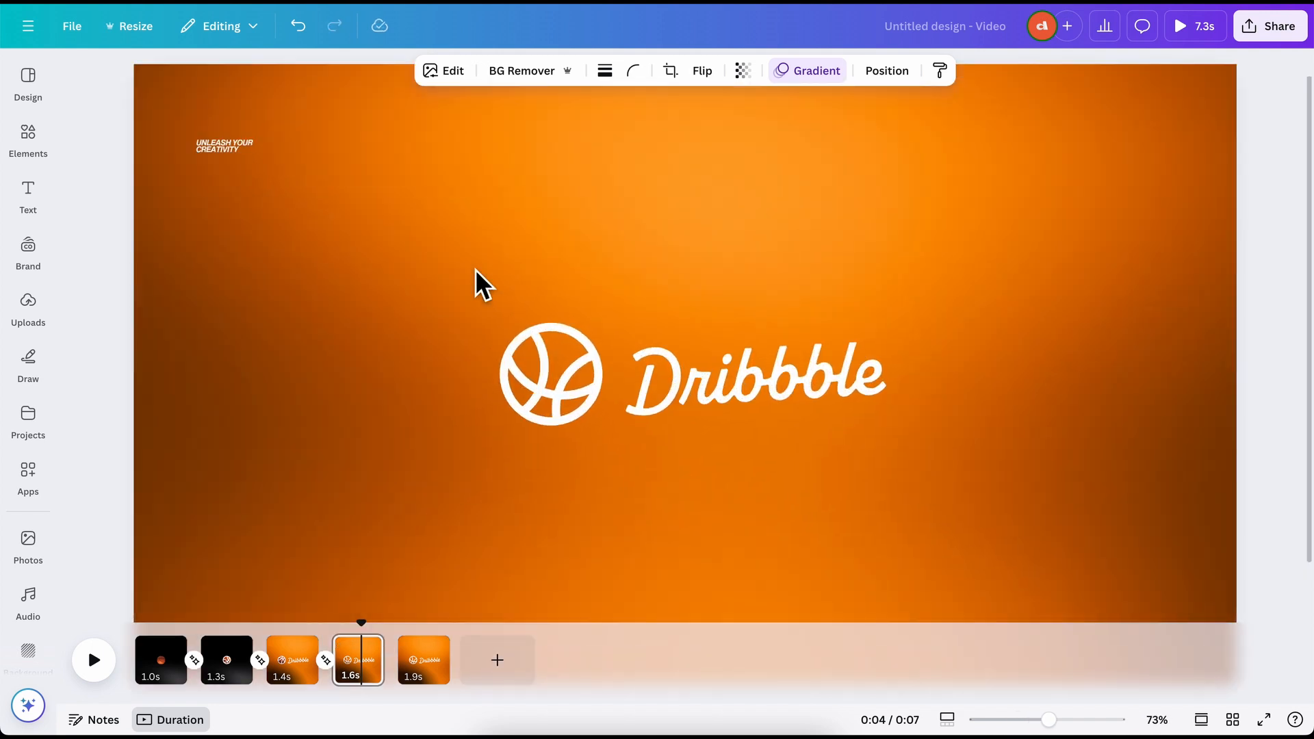
pyautogui.scroll(3, 475, 270)
pyautogui.scroll(3, 476, 272)
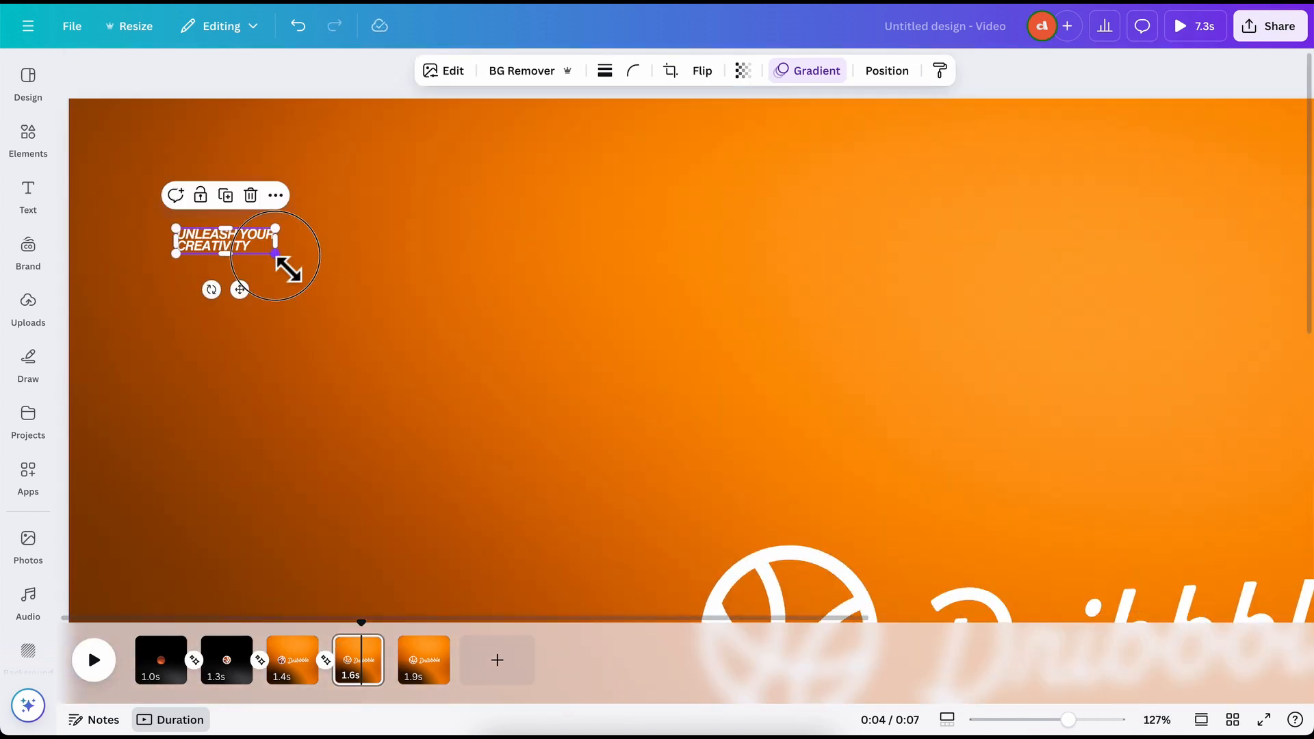
pyautogui.moveTo(276, 254); pyautogui.dragTo(188, 240)
pyautogui.scroll(5, 188, 249)
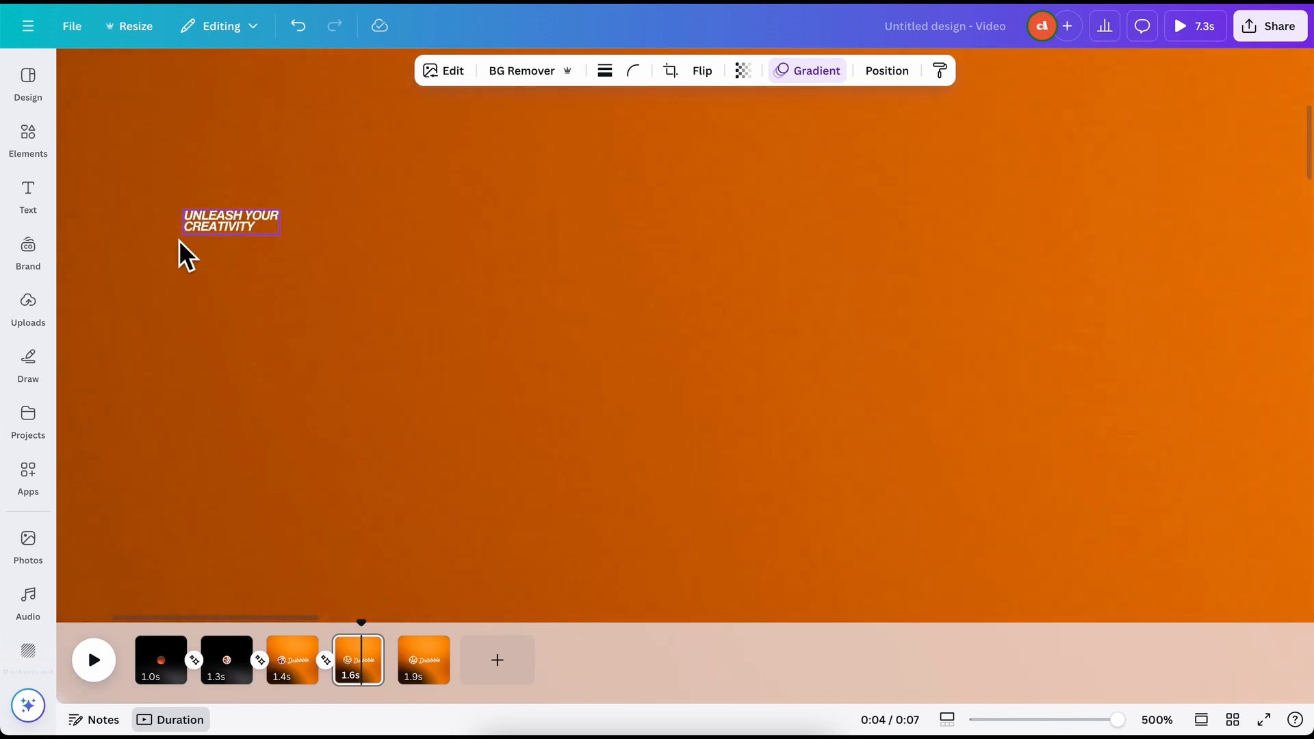
pyautogui.moveTo(293, 255); pyautogui.dragTo(195, 217)
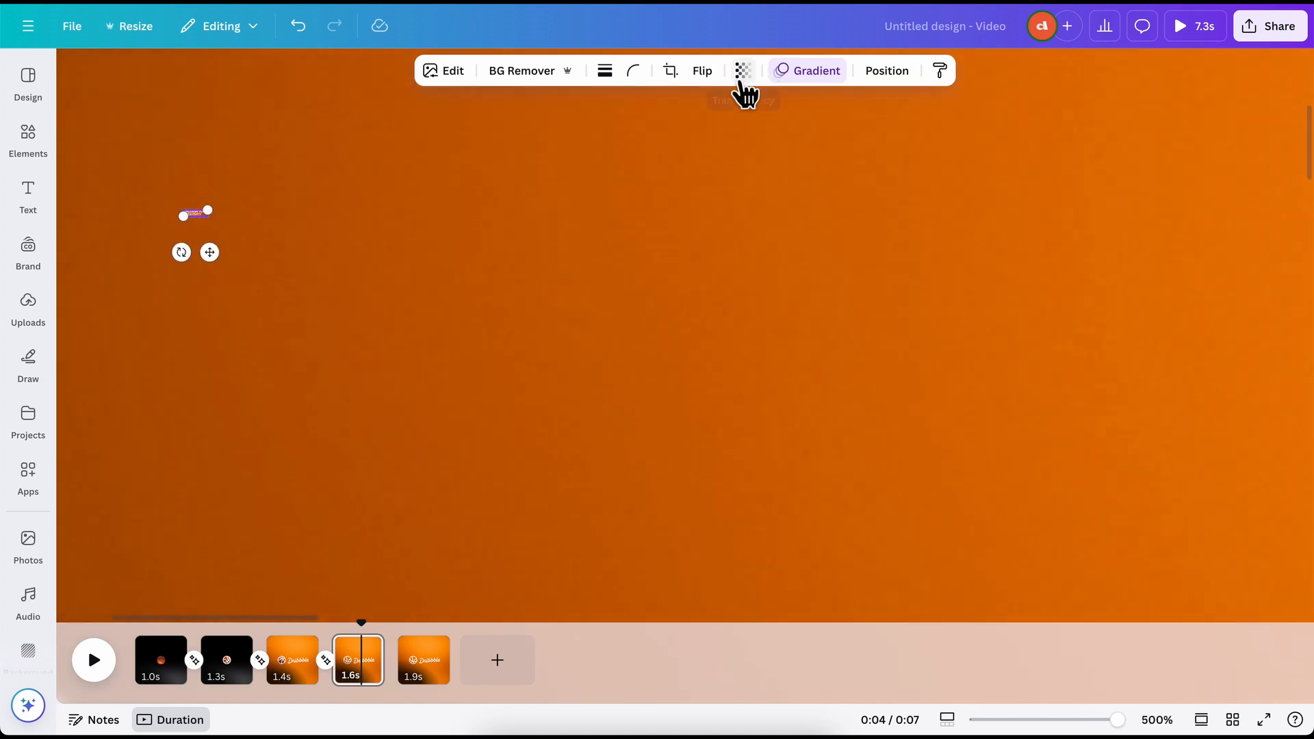
pyautogui.click(743, 75)
pyautogui.moveTo(782, 142); pyautogui.dragTo(578, 147)
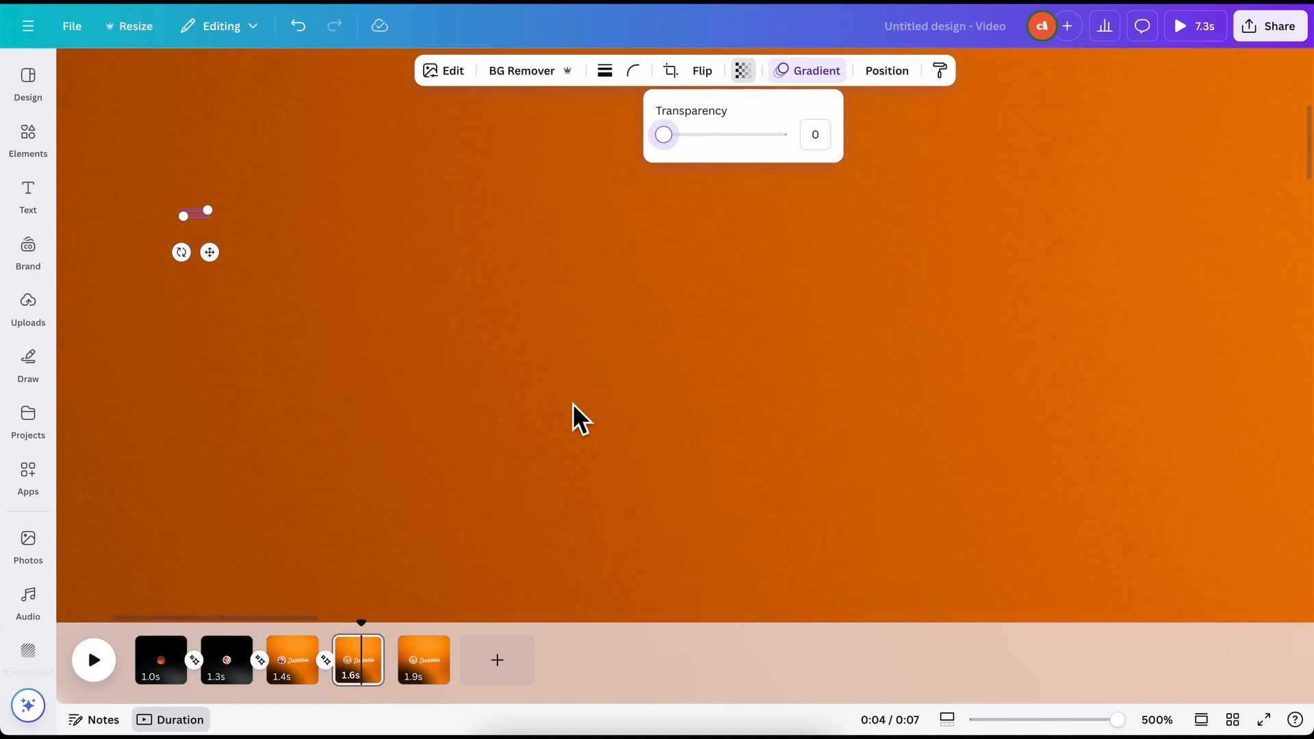
# Delete page 5 and duplicate page 4 to replace it
pyautogui.hotkey('ctrl', 'alt', '0')
pyautogui.click(432, 678)
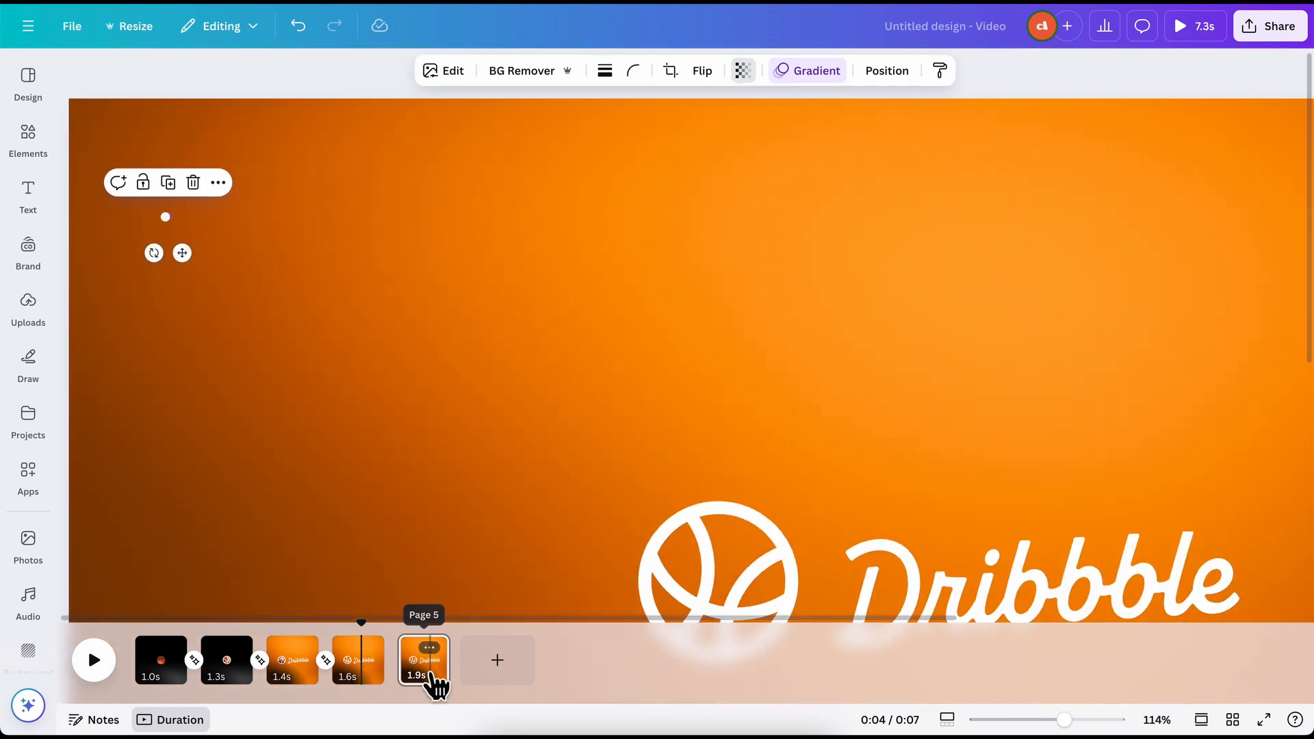
pyautogui.press('Delete')
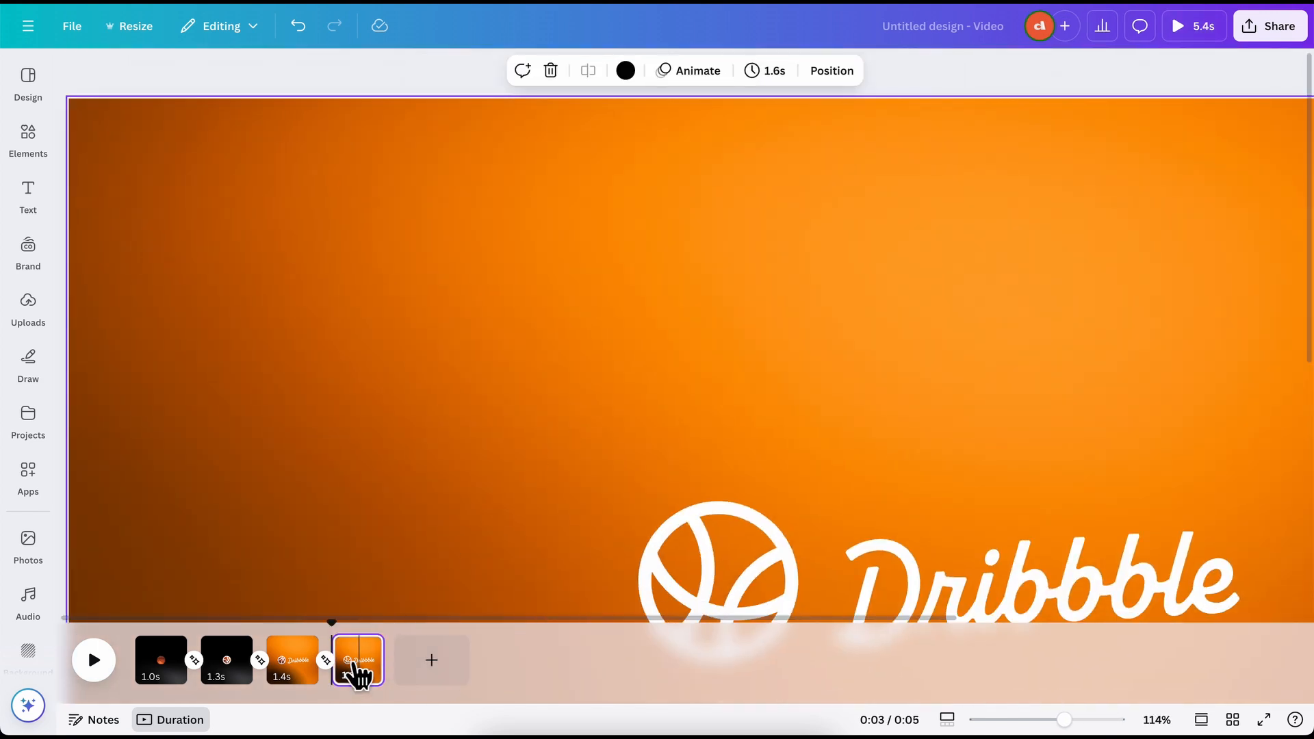
pyautogui.rightClick(356, 674)
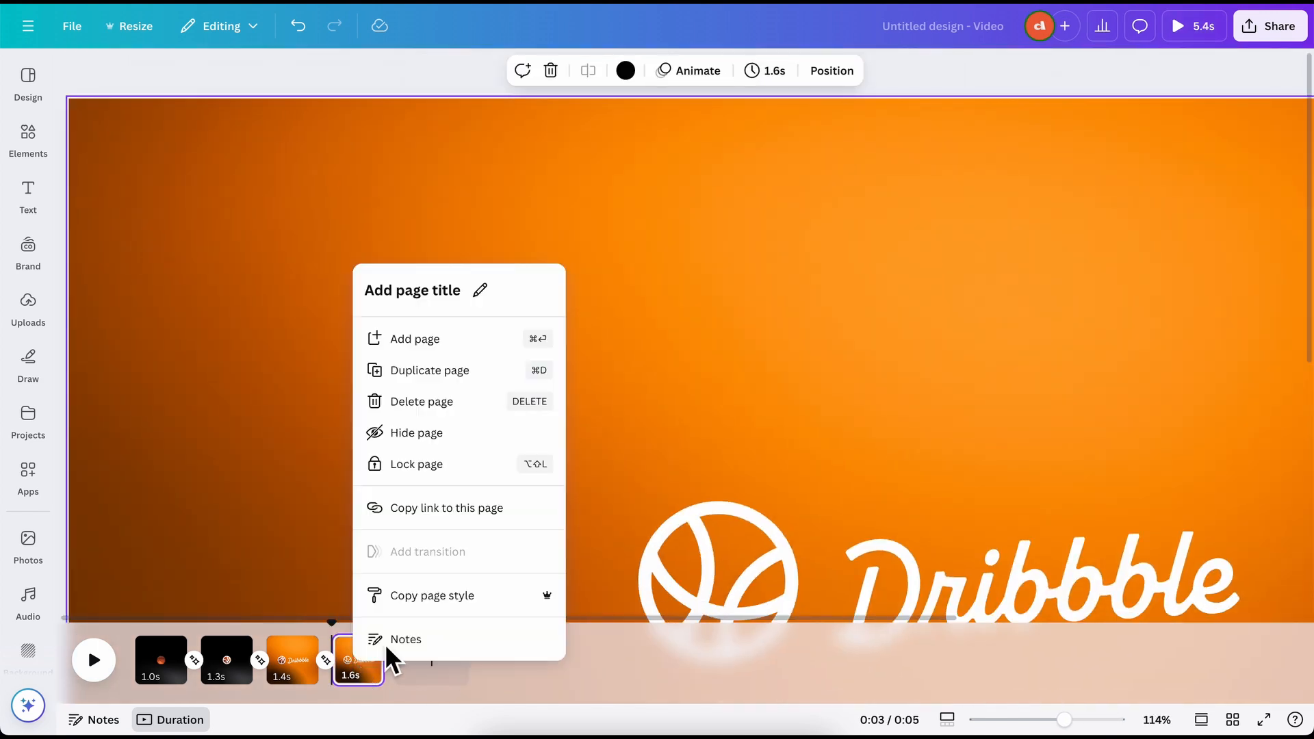
pyautogui.click(455, 382)
pyautogui.scroll(-5, 454, 390)
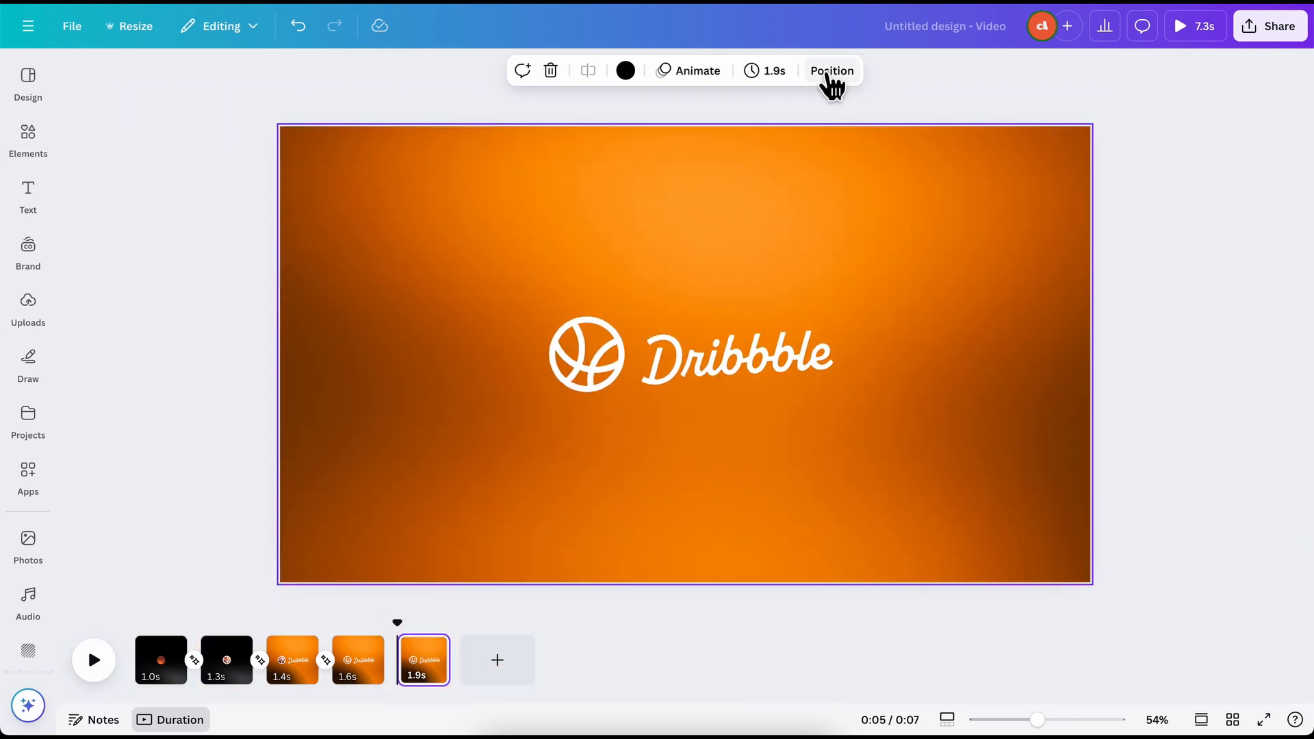
# On page 5, select the hidden topmost image layer and set its transparency value to 100
pyautogui.click(828, 74)
pyautogui.click(178, 219)
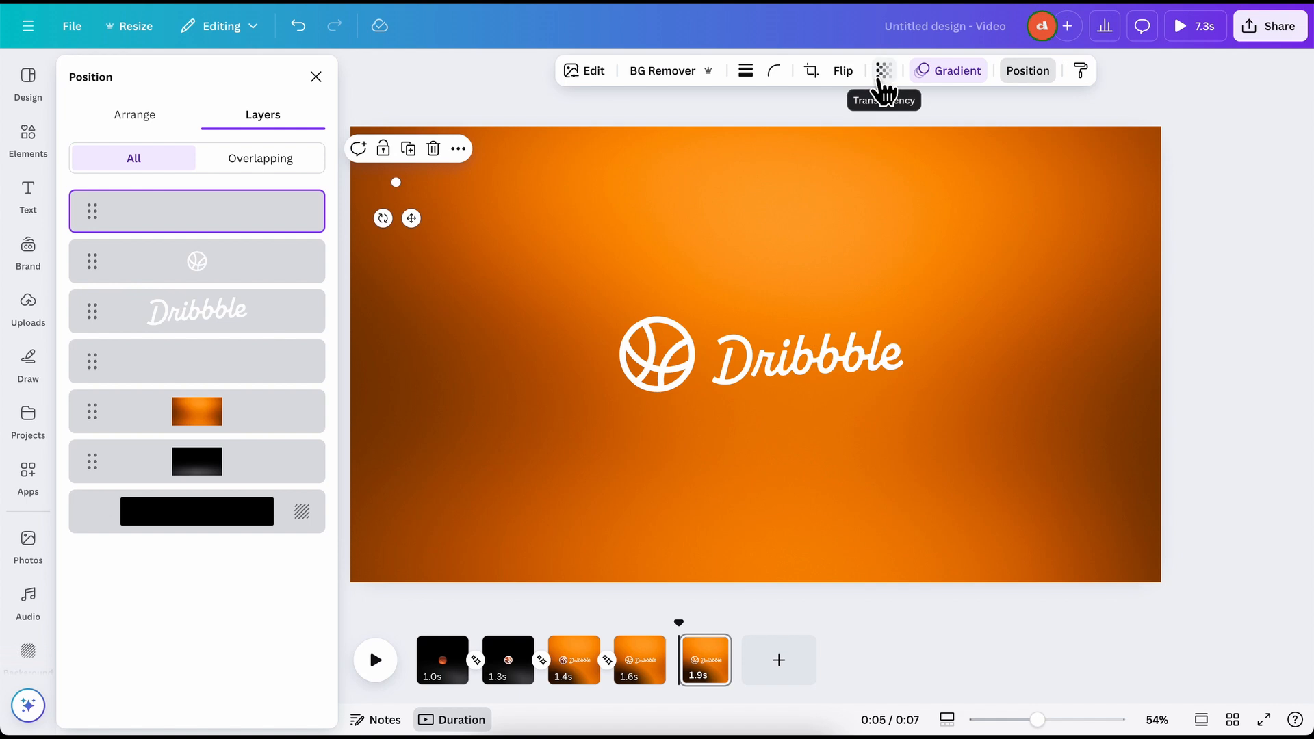
pyautogui.click(883, 81)
pyautogui.moveTo(811, 137); pyautogui.dragTo(1018, 145)
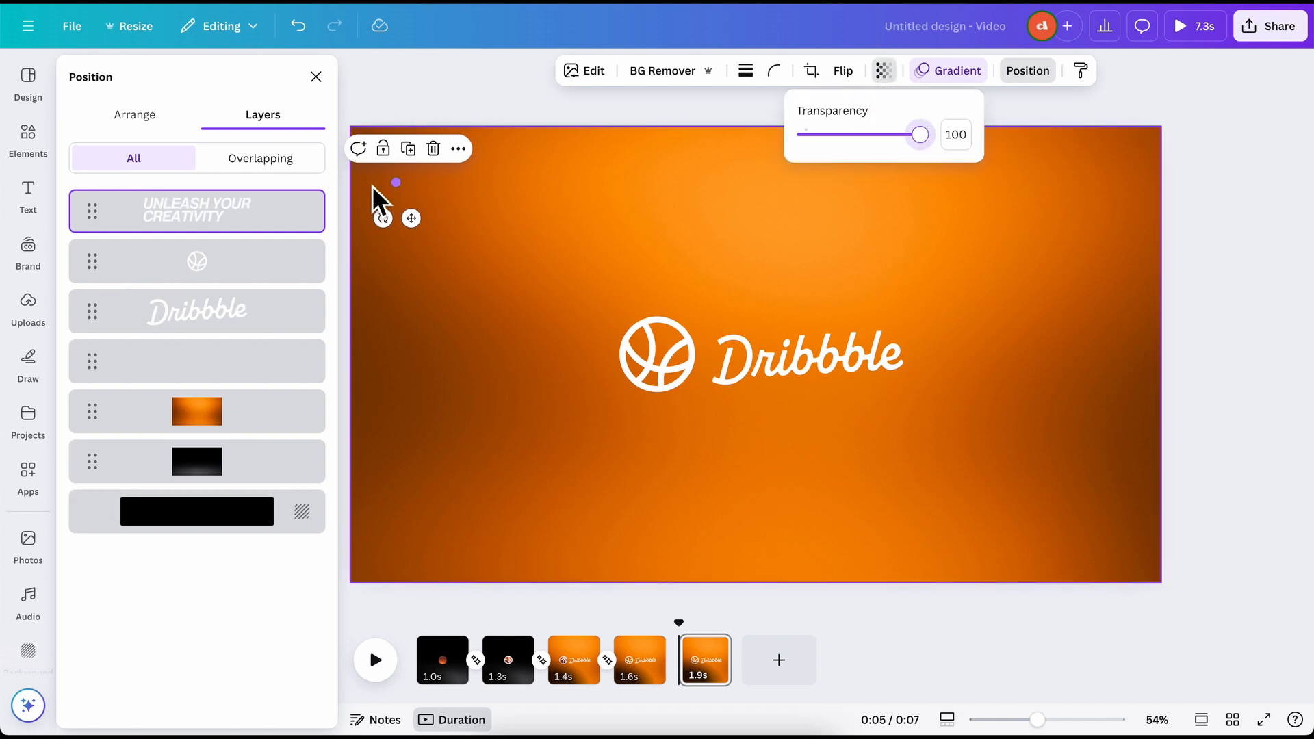
# Enlarge the tiny UNLEASH YOUR CREATIVITY image on page 5 to about one third of the page width
pyautogui.scroll(5, 381, 211)
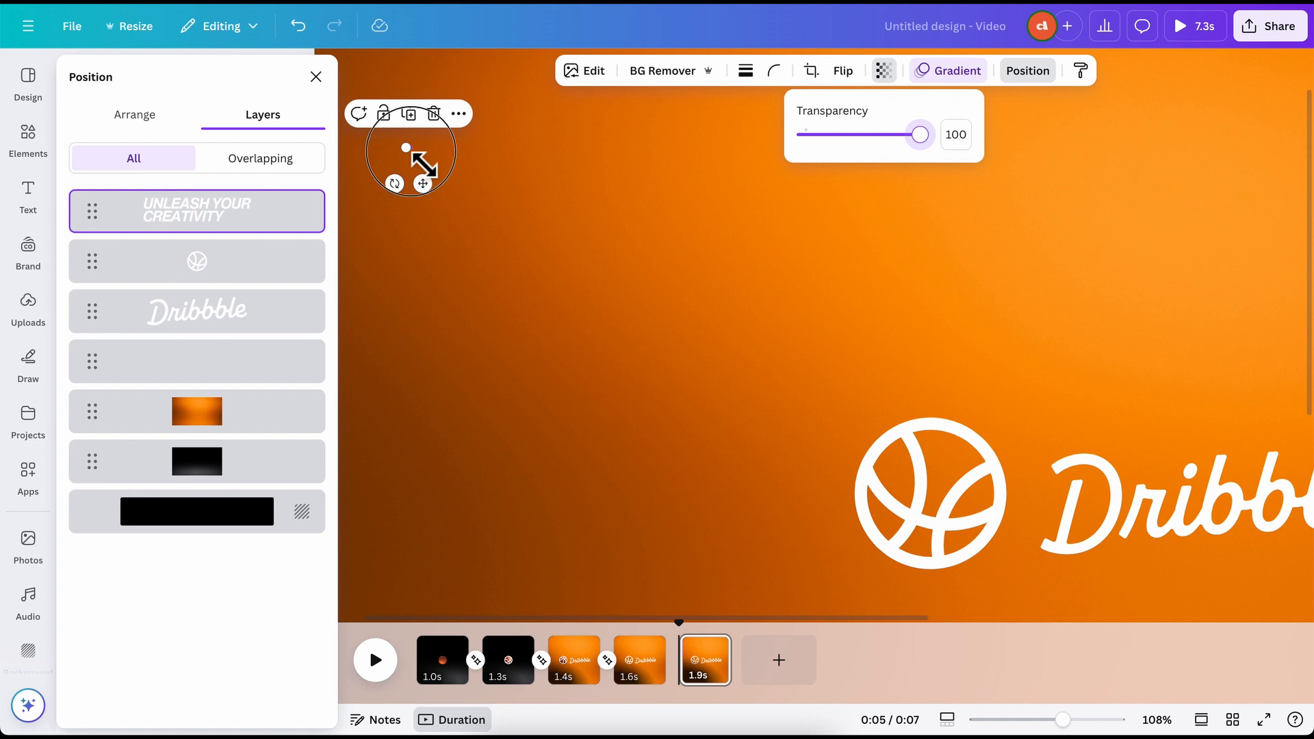
pyautogui.moveTo(423, 164); pyautogui.dragTo(874, 360)
pyautogui.scroll(-8, 874, 360)
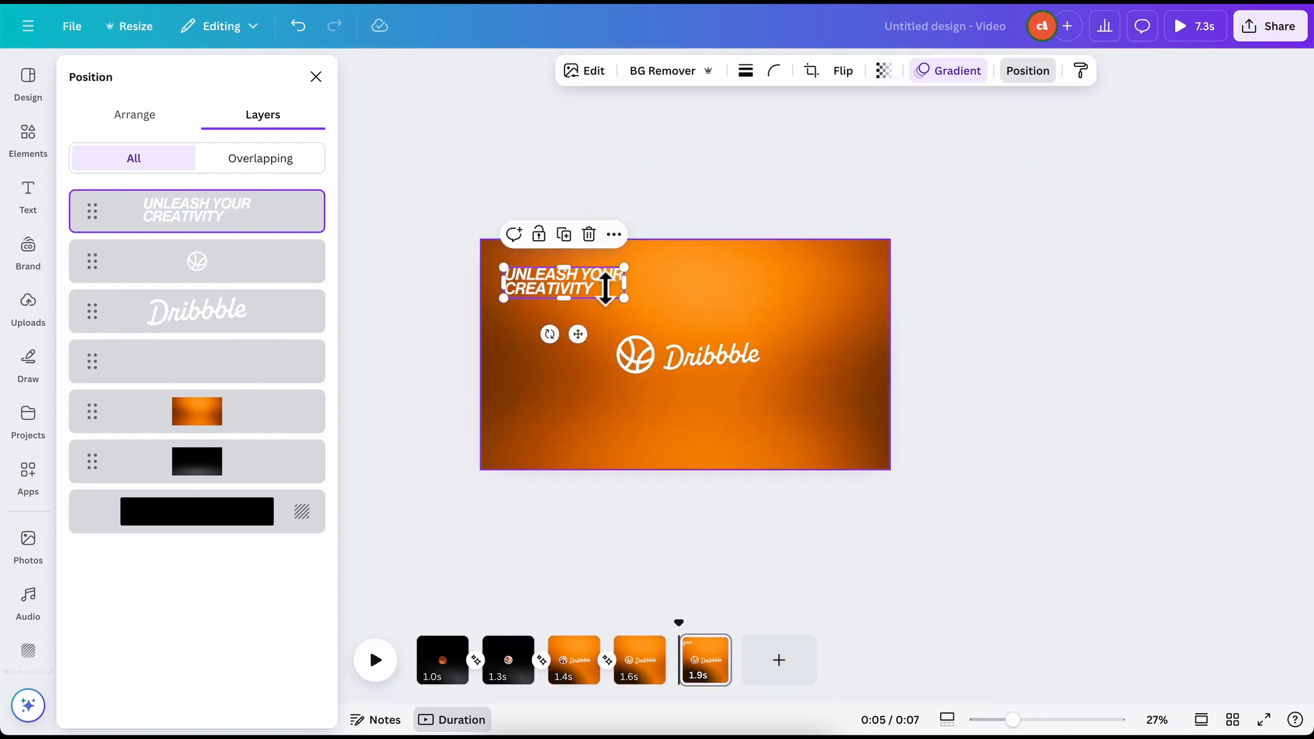
pyautogui.moveTo(624, 299); pyautogui.dragTo(642, 302)
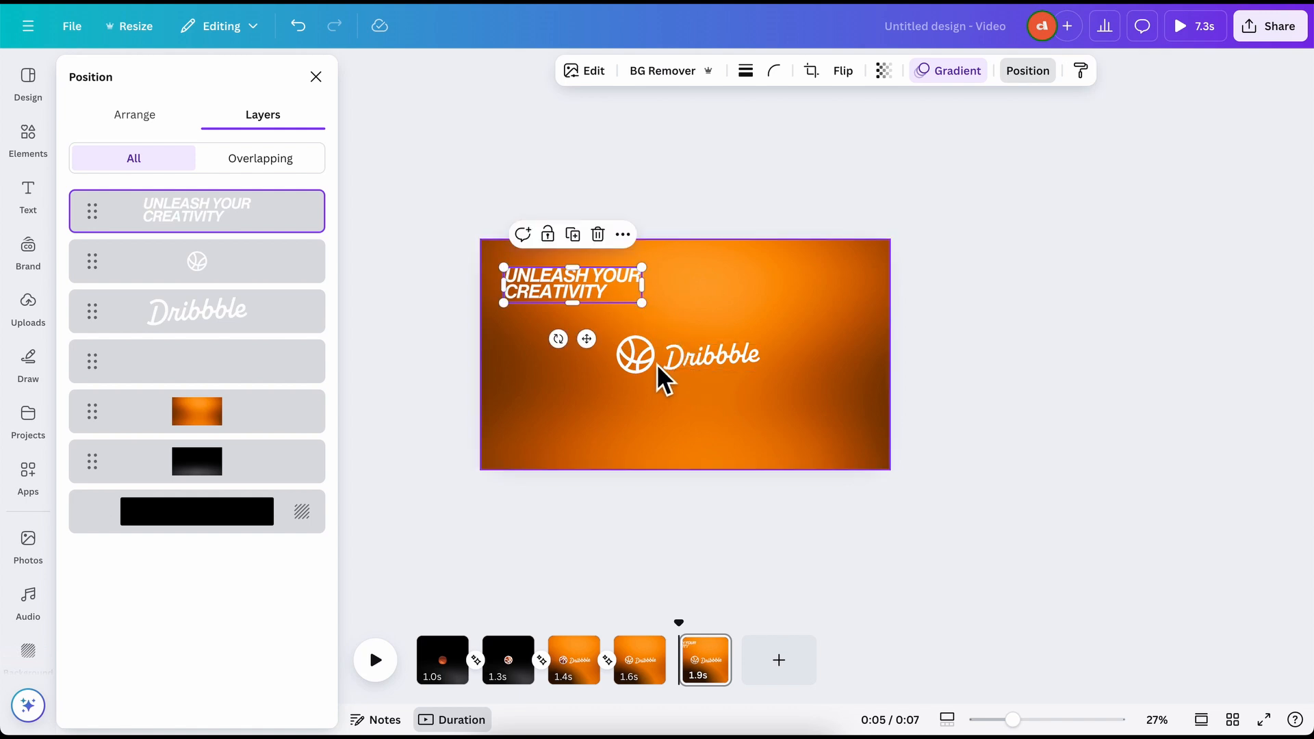
# Apply the Baseline photo animation to the basketball icon on page 5 and set it to play on exit only
pyautogui.click(658, 368)
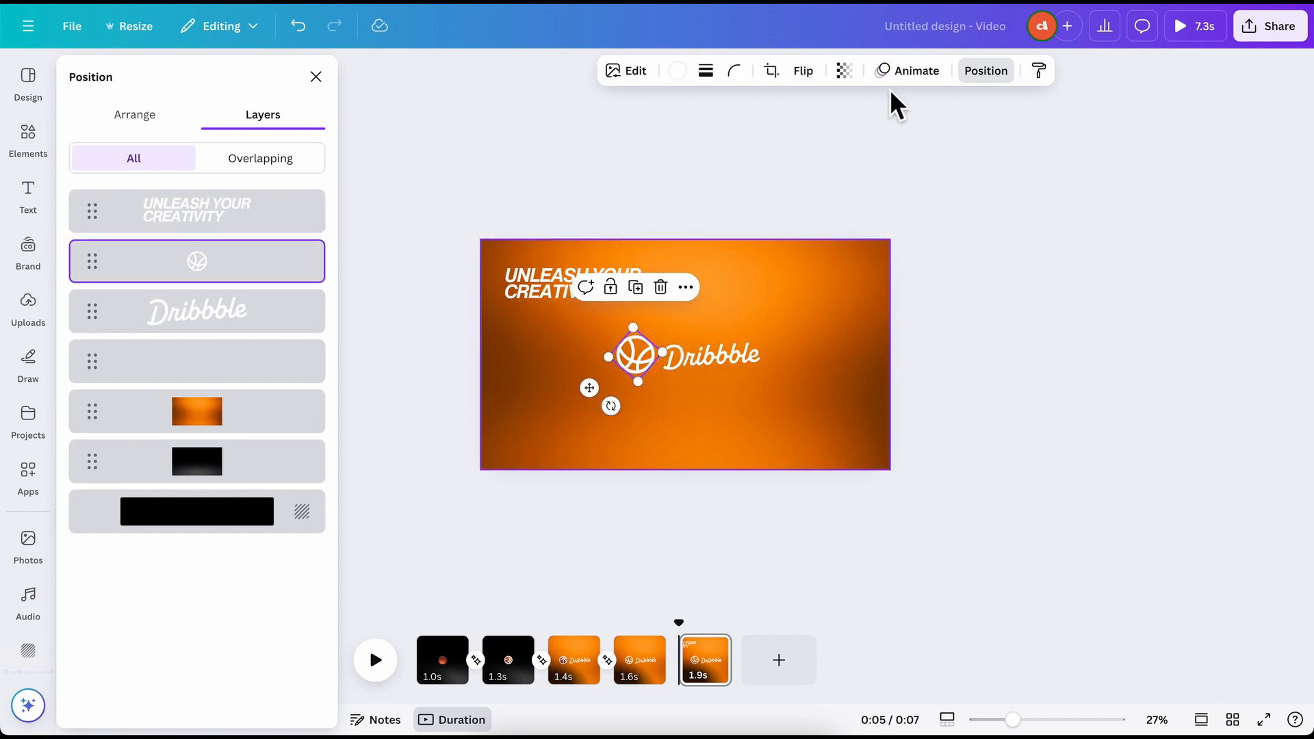
pyautogui.click(900, 74)
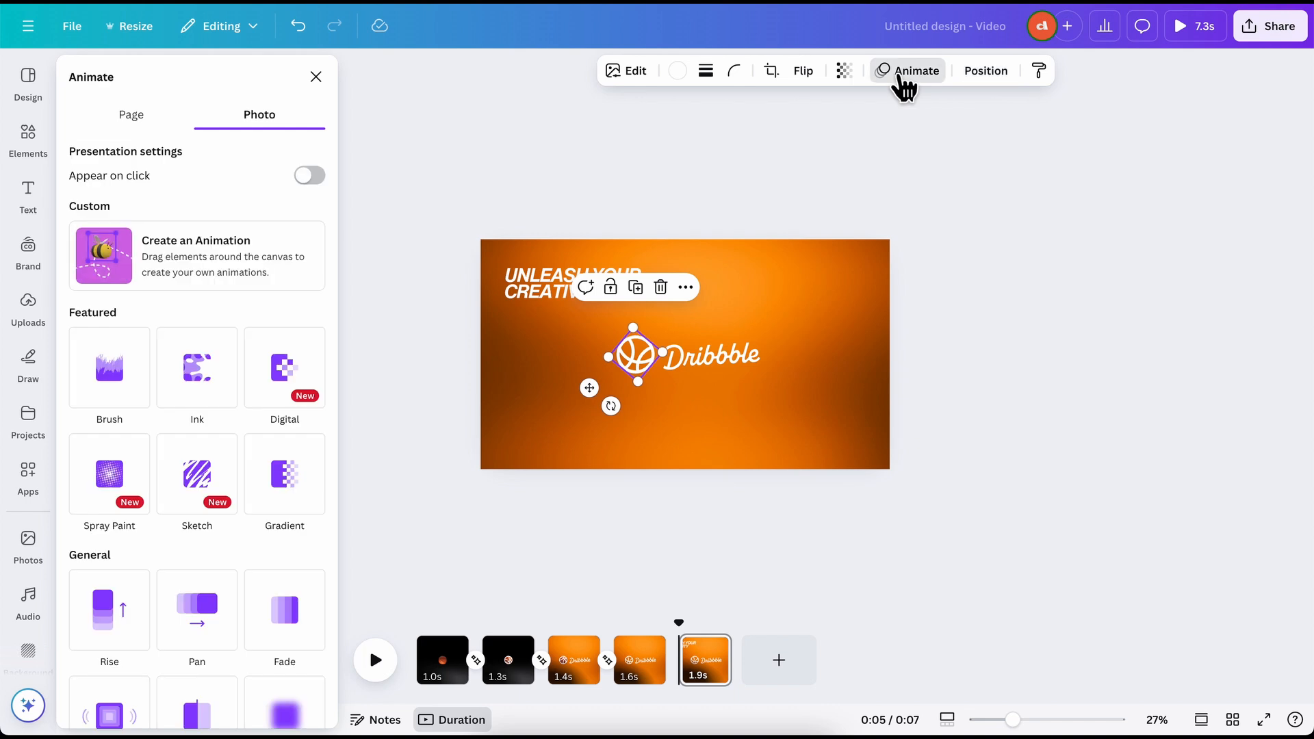
pyautogui.scroll(-1, 212, 473)
pyautogui.scroll(-3, 216, 483)
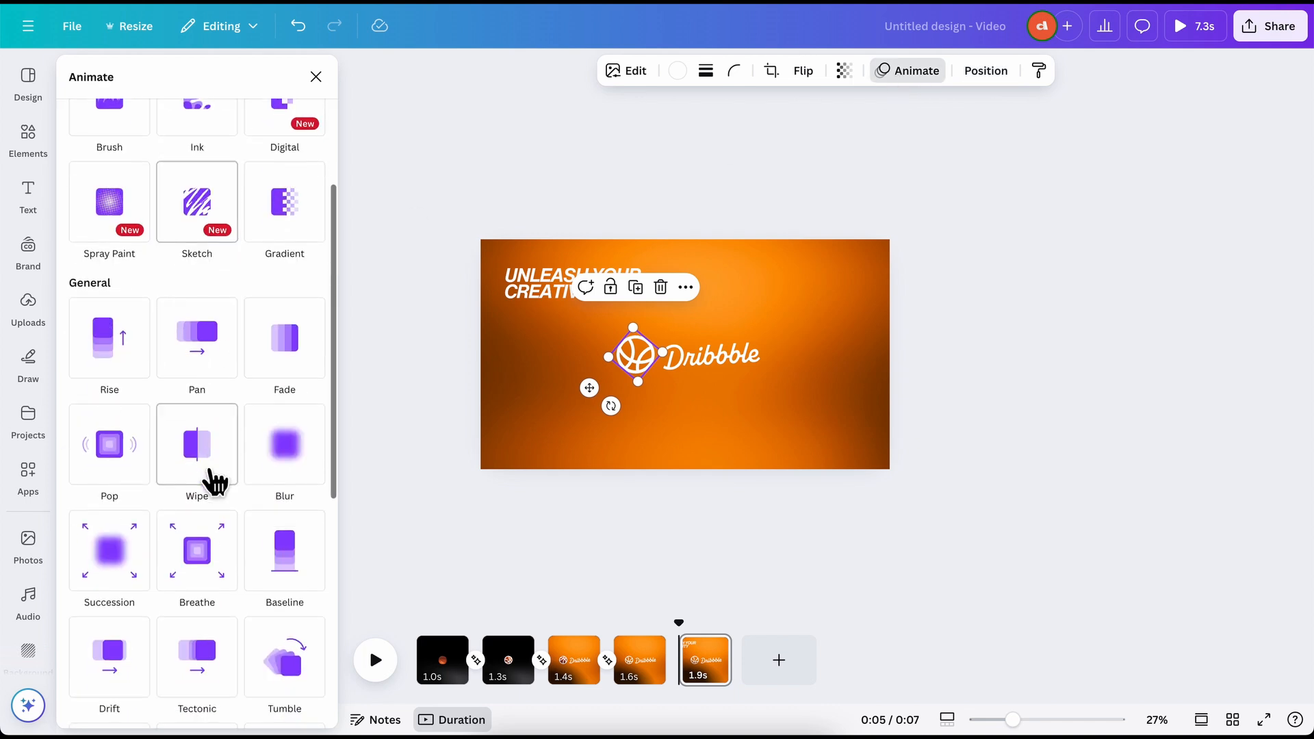
pyautogui.click(295, 577)
pyautogui.scroll(-2, 294, 577)
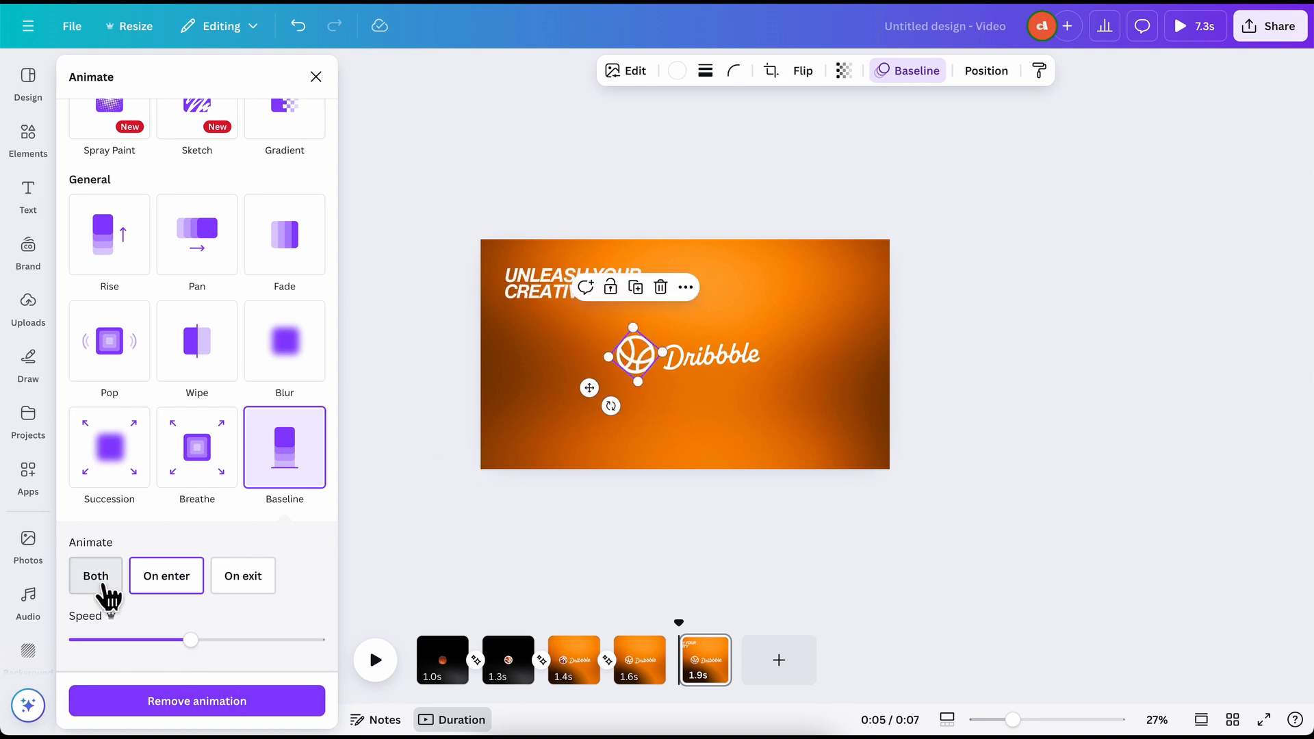
pyautogui.click(241, 586)
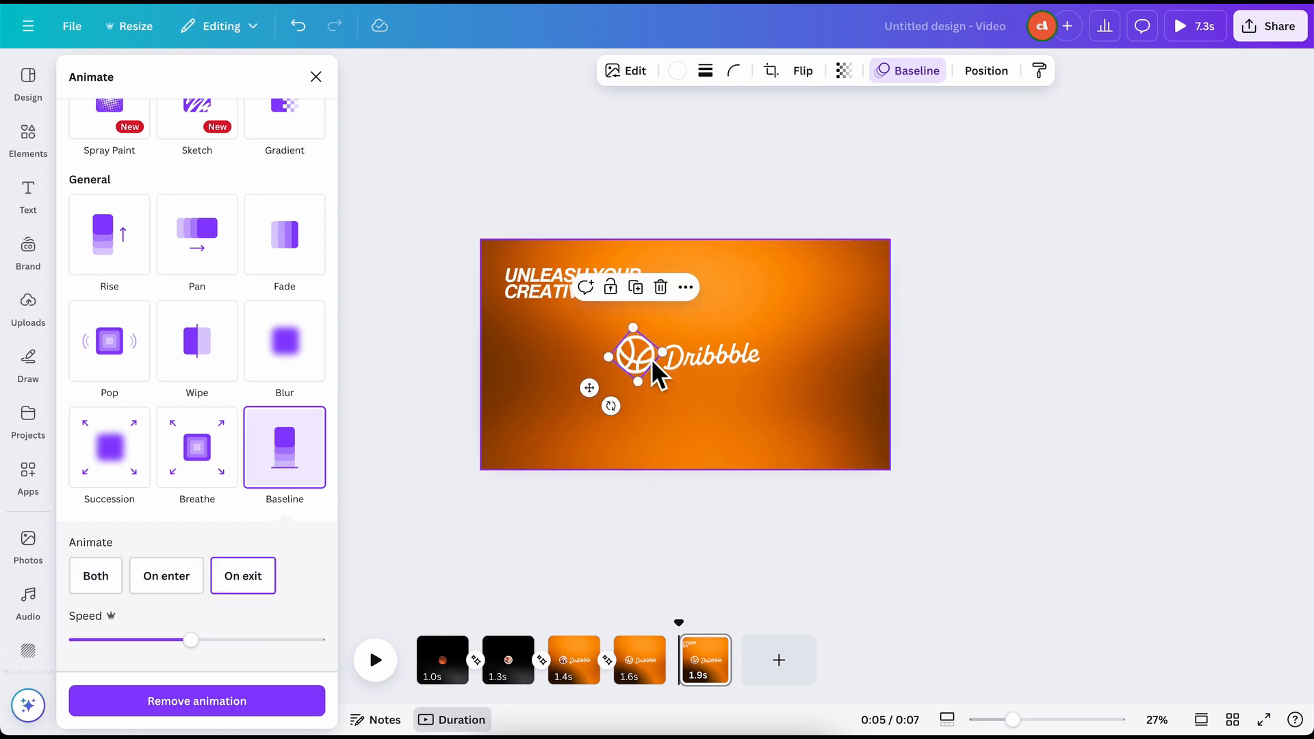
# Rotate the basketball icon on page 5 until its bounding box is squared up with the page
pyautogui.scroll(5, 557, 355)
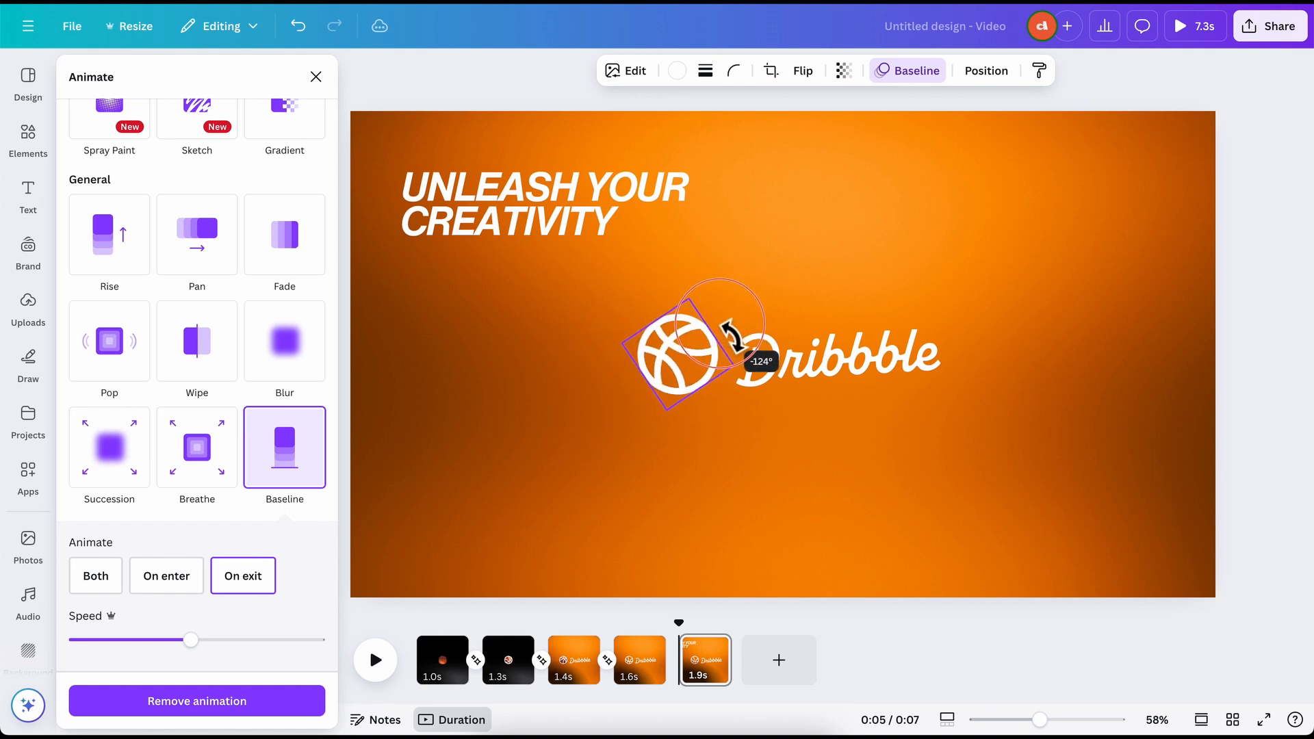
pyautogui.moveTo(731, 336); pyautogui.dragTo(710, 309)
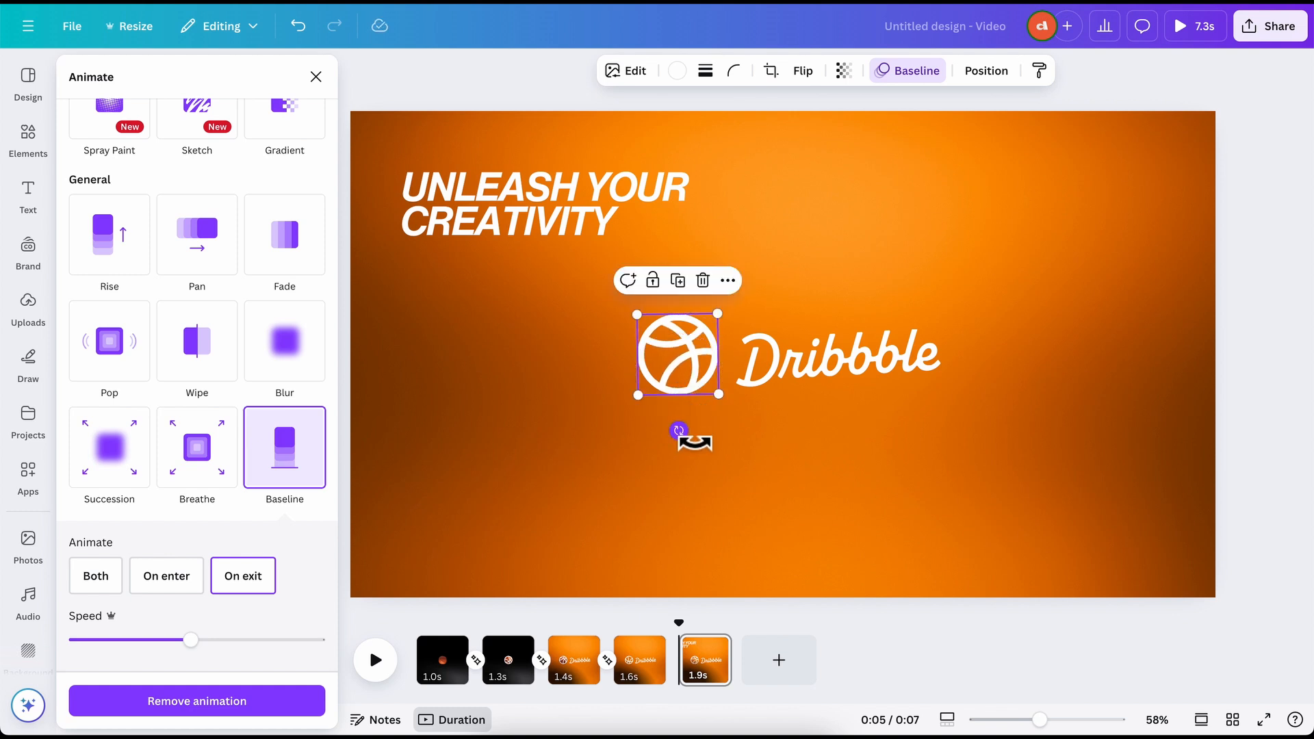
pyautogui.scroll(5, 689, 444)
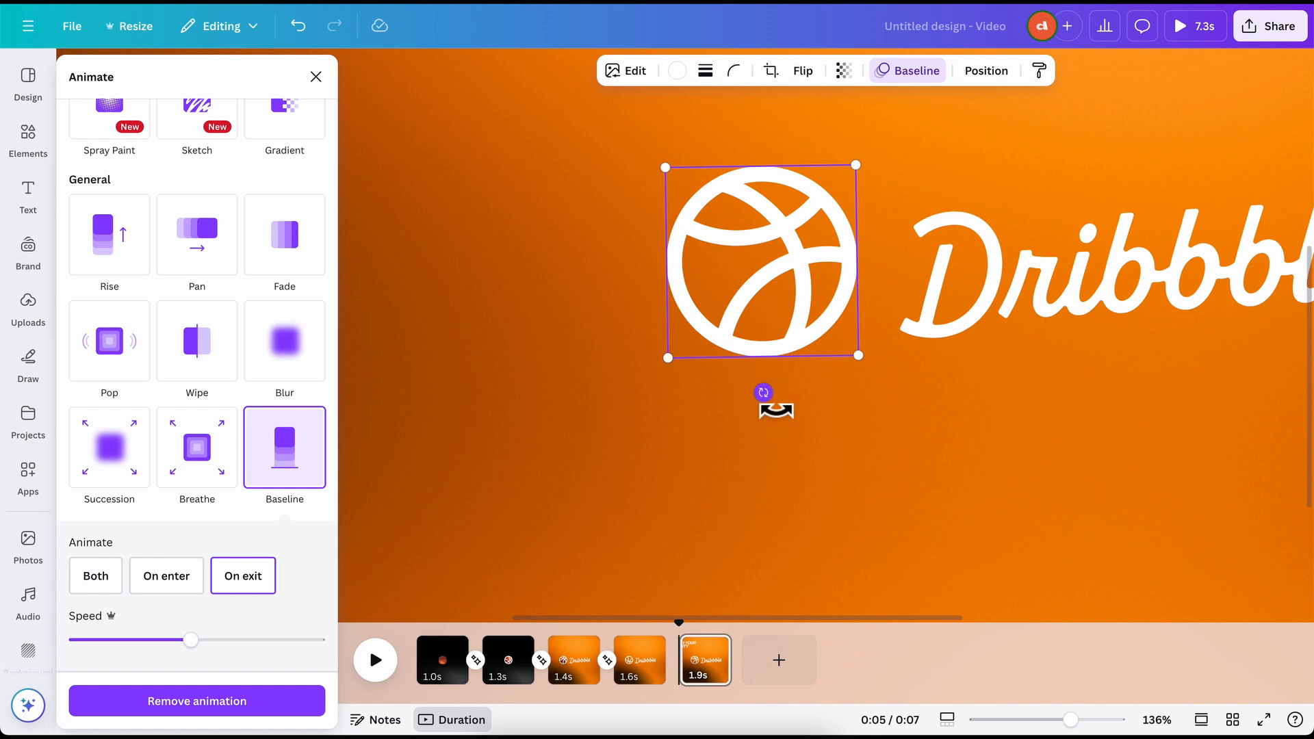
pyautogui.moveTo(775, 410); pyautogui.dragTo(774, 410)
# Set the direction of the basketball icon's Baseline exit animation to down
pyautogui.scroll(-10, 768, 413)
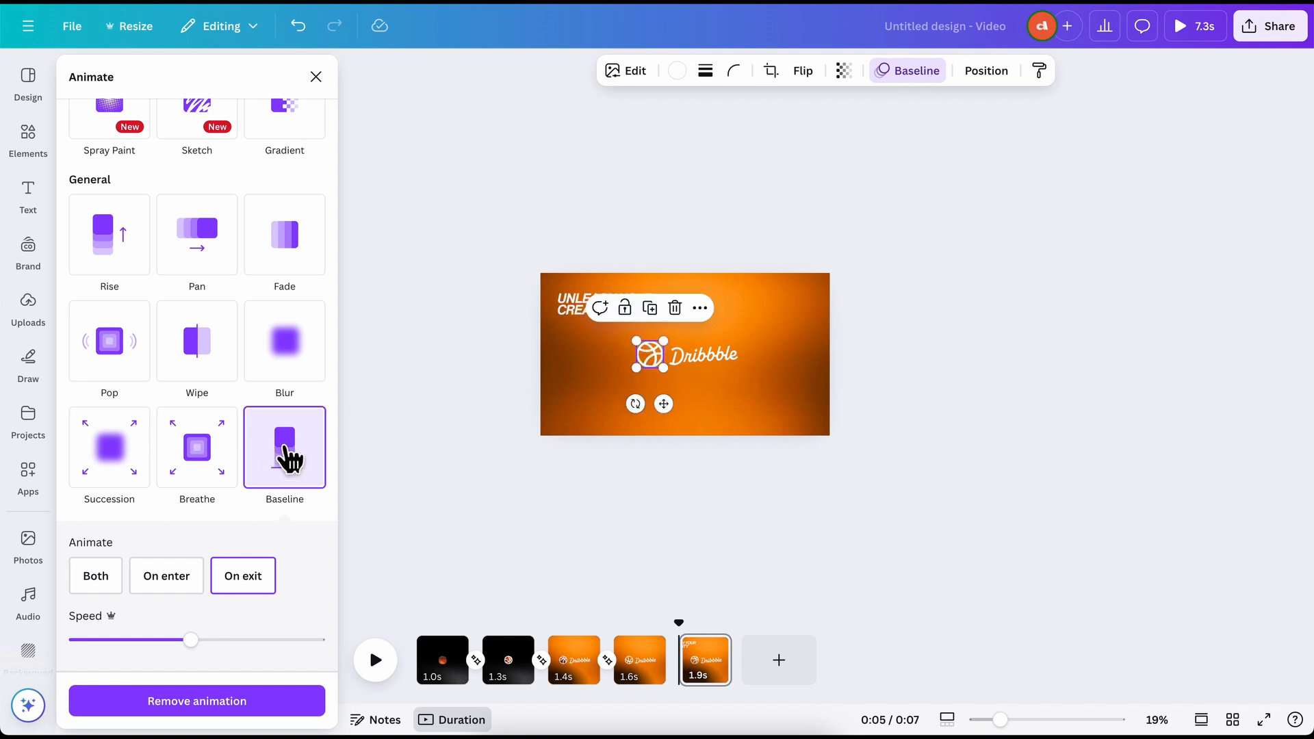
pyautogui.scroll(-5, 291, 459)
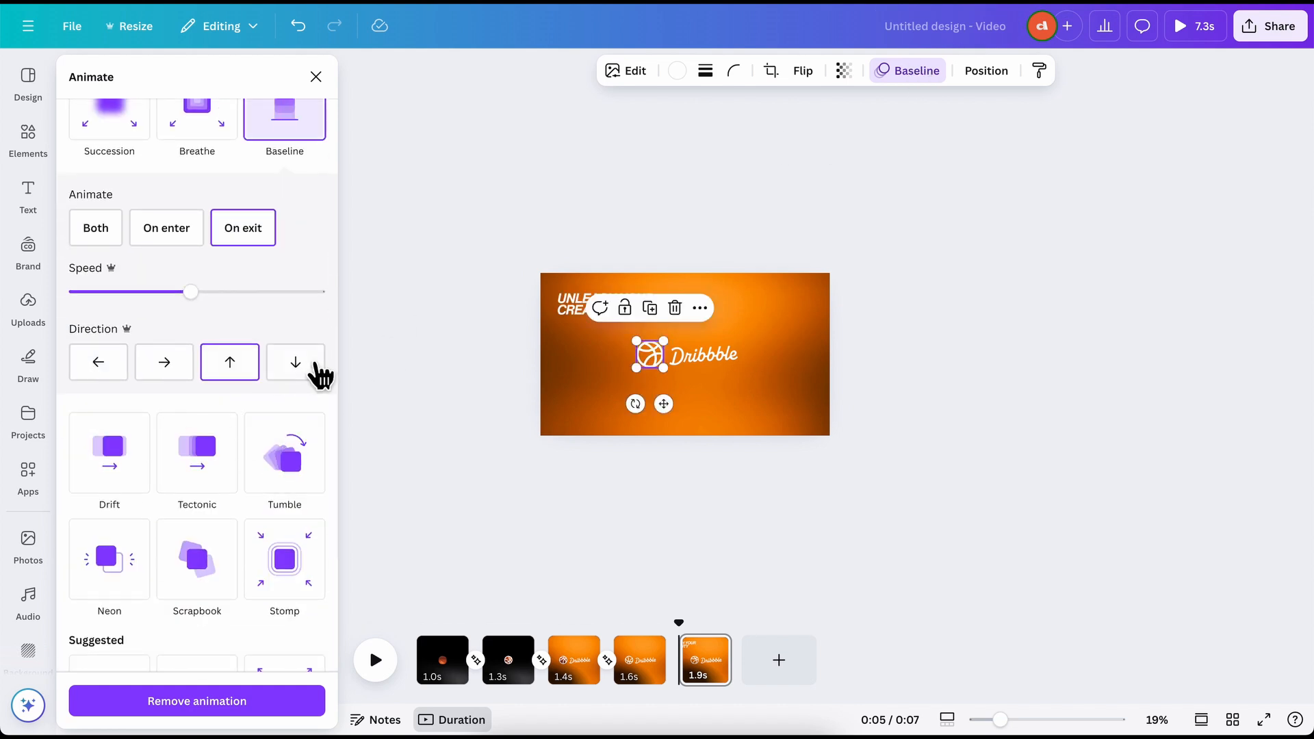
pyautogui.click(296, 362)
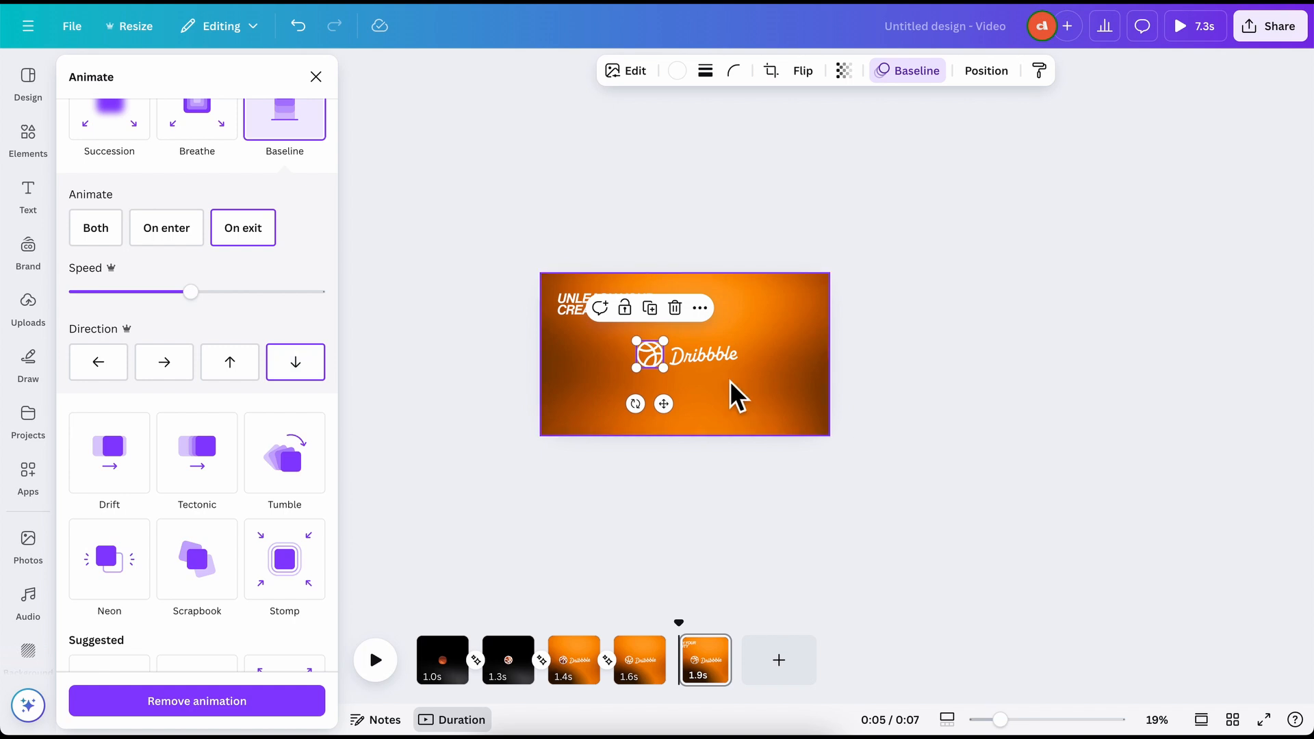
# Apply the Baseline animation to the Dribbble wordmark on page 5, with downward direction and on exit only
pyautogui.click(709, 364)
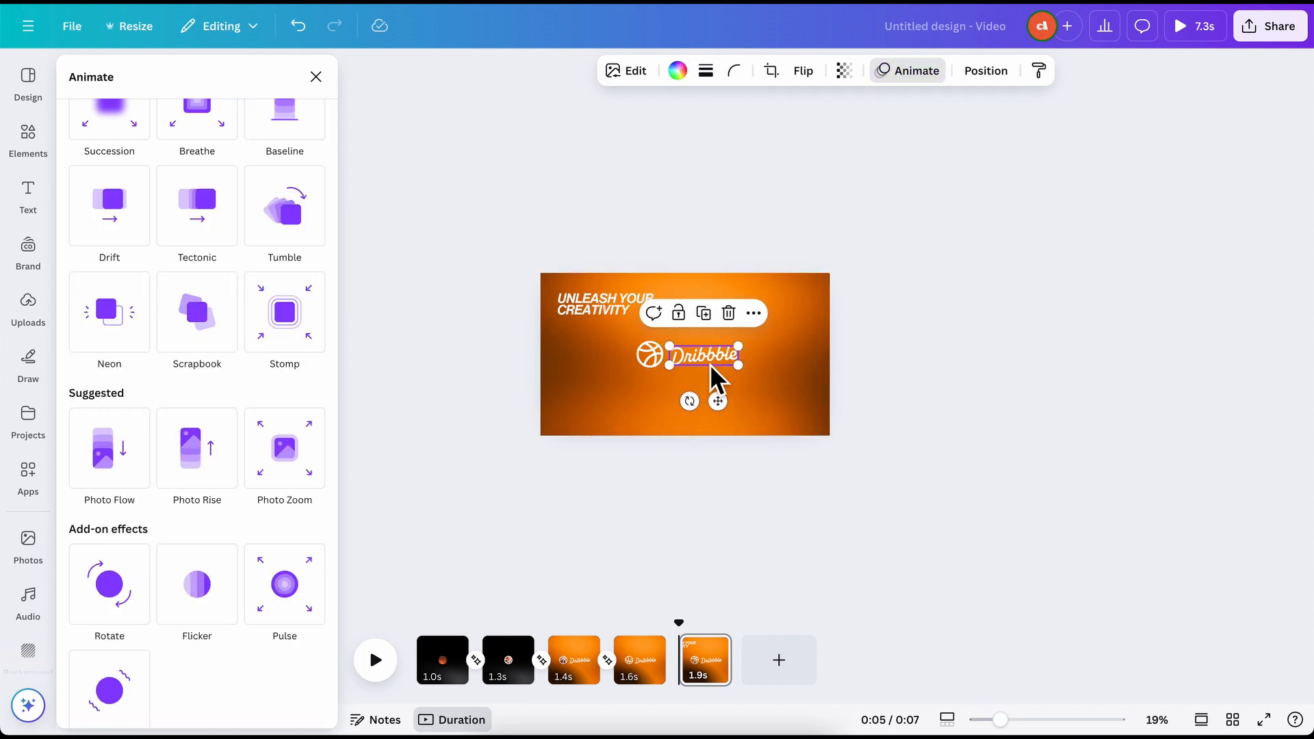
pyautogui.scroll(5, 285, 494)
pyautogui.click(281, 462)
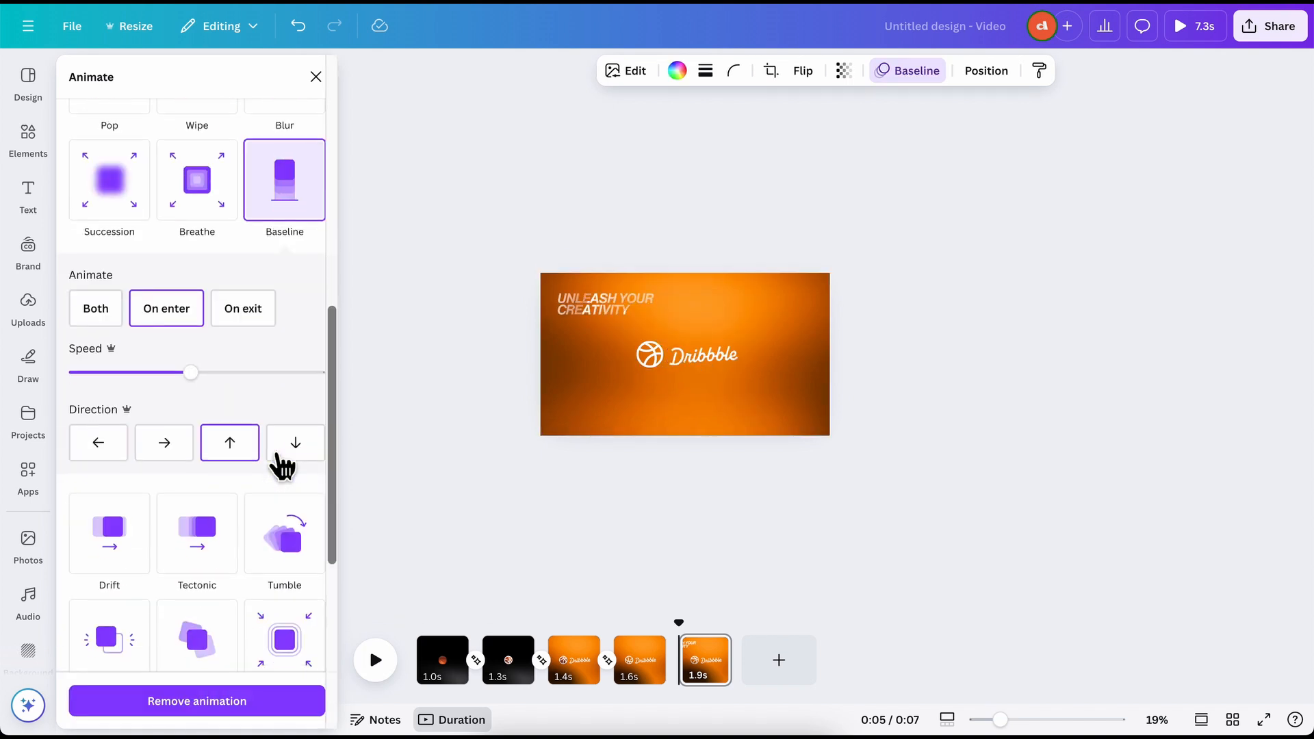
pyautogui.click(291, 433)
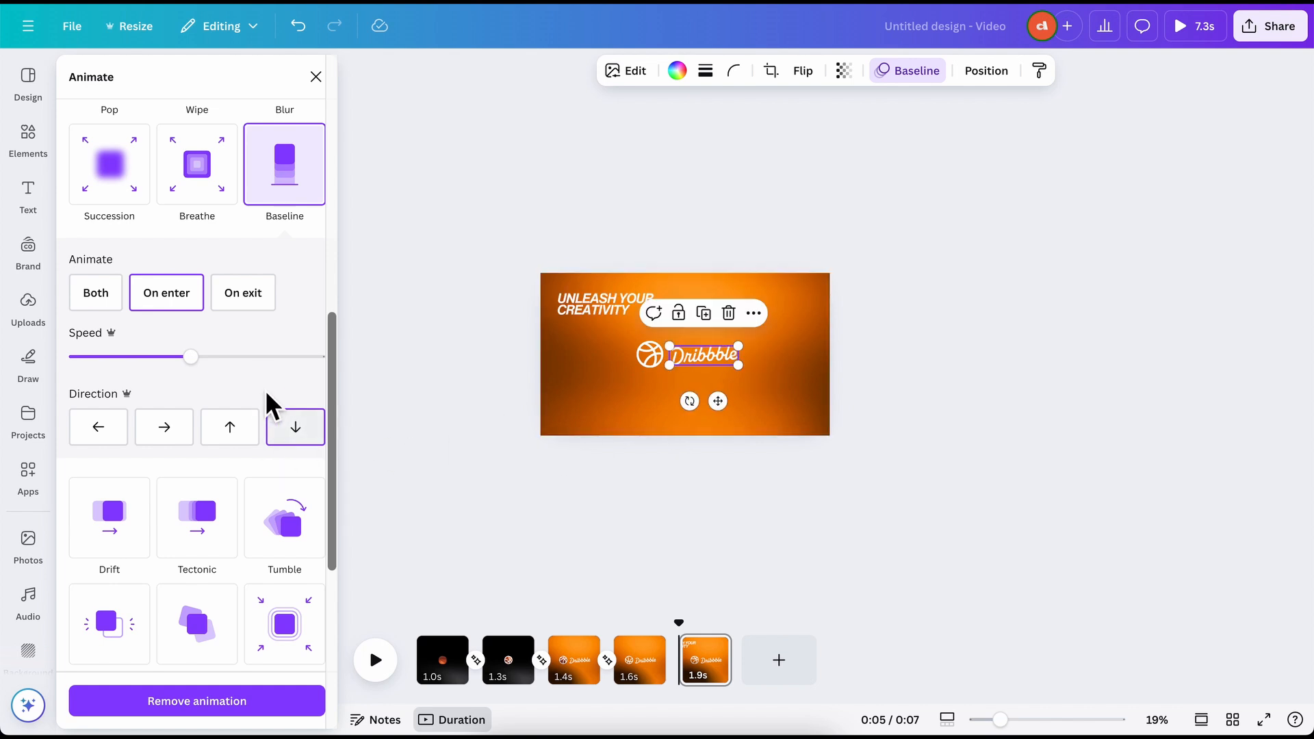
pyautogui.click(251, 294)
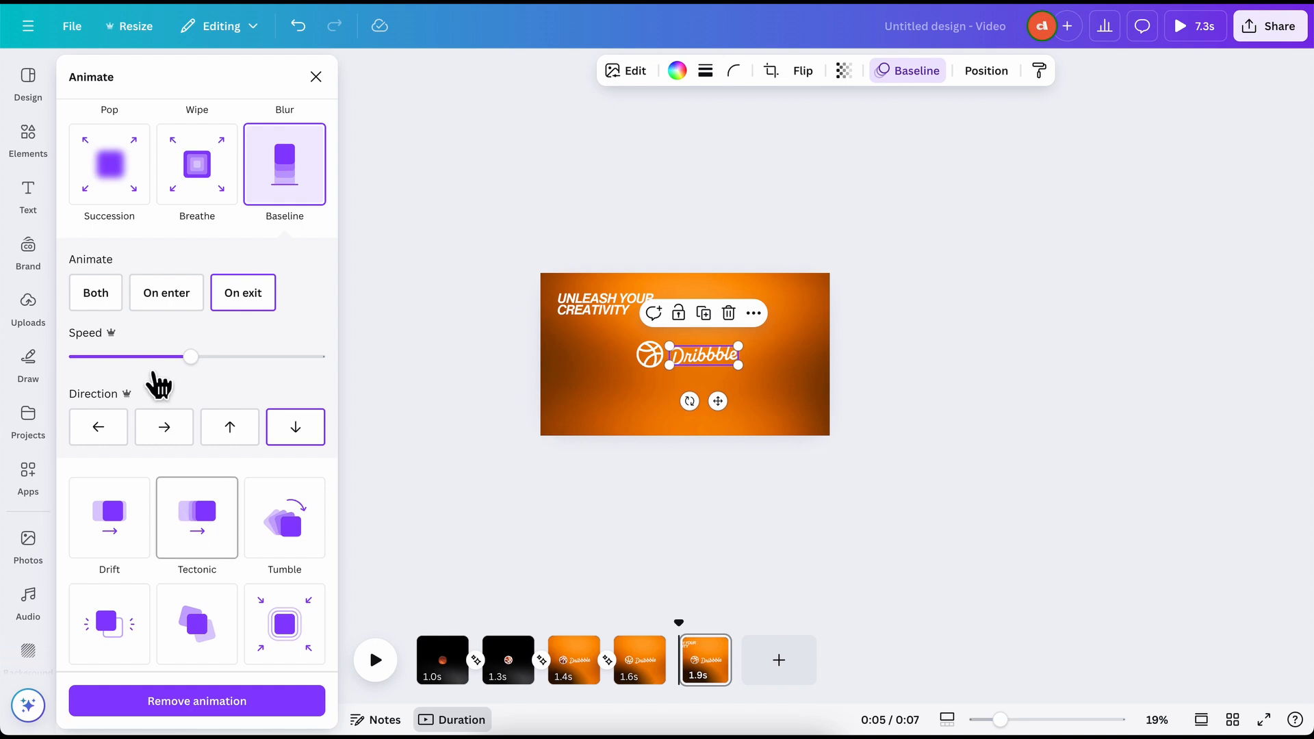
# Slightly increase the Baseline exit speed of the Dribbble wordmark and match it on the basketball icon
pyautogui.moveTo(191, 357)
pyautogui.mouseDown()
pyautogui.moveTo(245, 358)
pyautogui.moveTo(201, 358)
pyautogui.mouseUp()
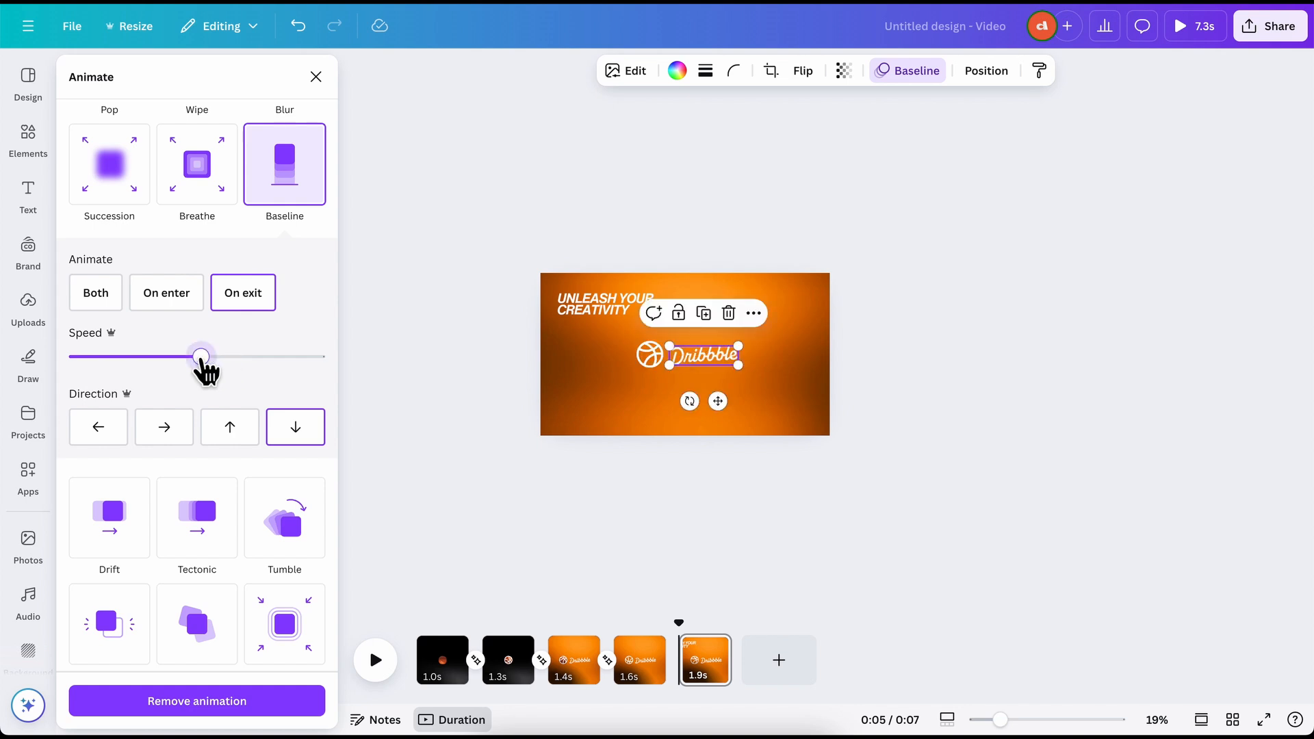
pyautogui.moveTo(207, 355); pyautogui.dragTo(192, 357)
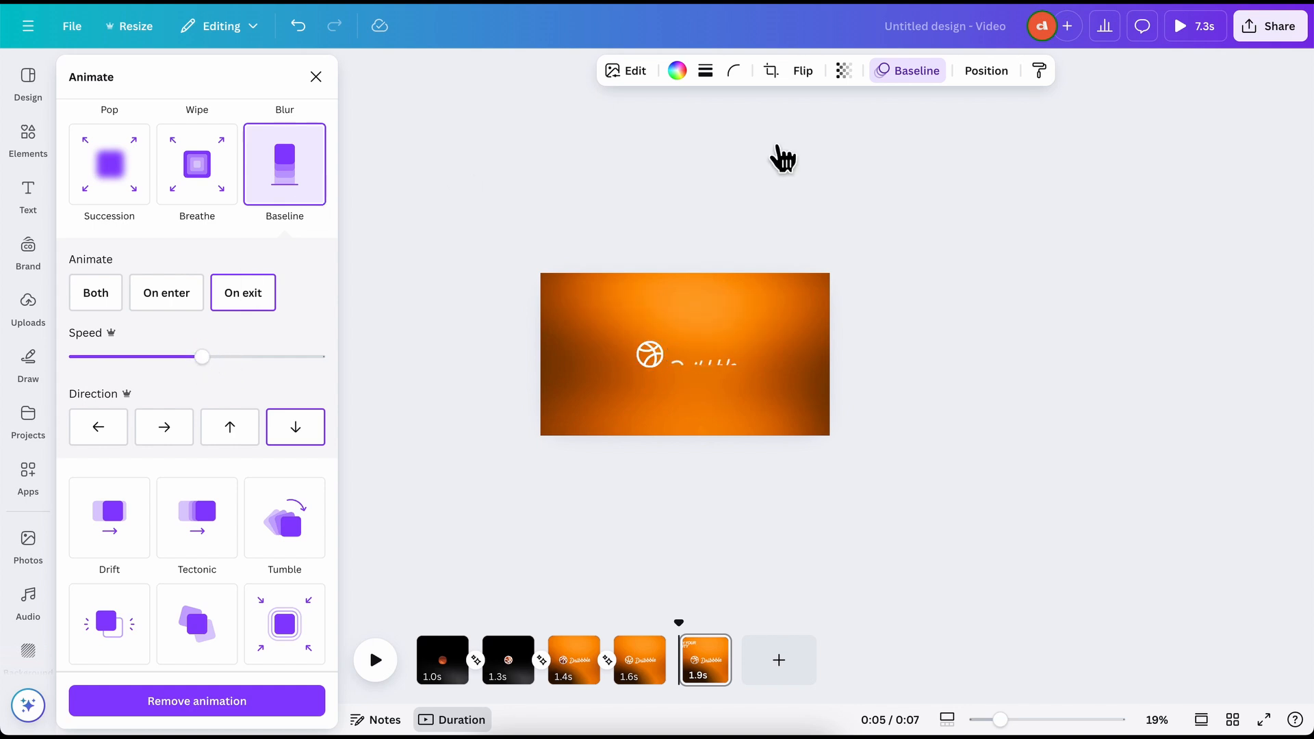
pyautogui.click(653, 359)
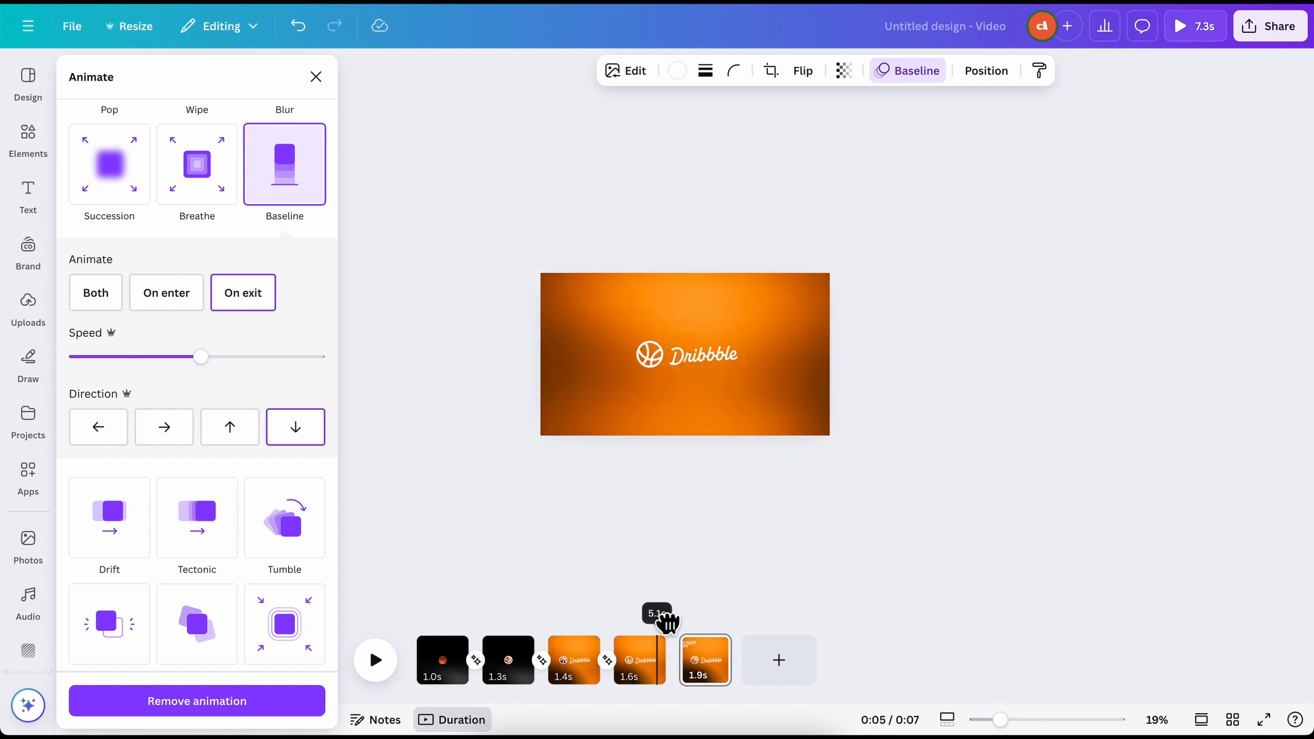
# Add a Match & Move transition between pages 4 and 5 and play the result
pyautogui.moveTo(683, 621)
pyautogui.mouseDown()
pyautogui.moveTo(718, 619)
pyautogui.moveTo(682, 622)
pyautogui.mouseUp()
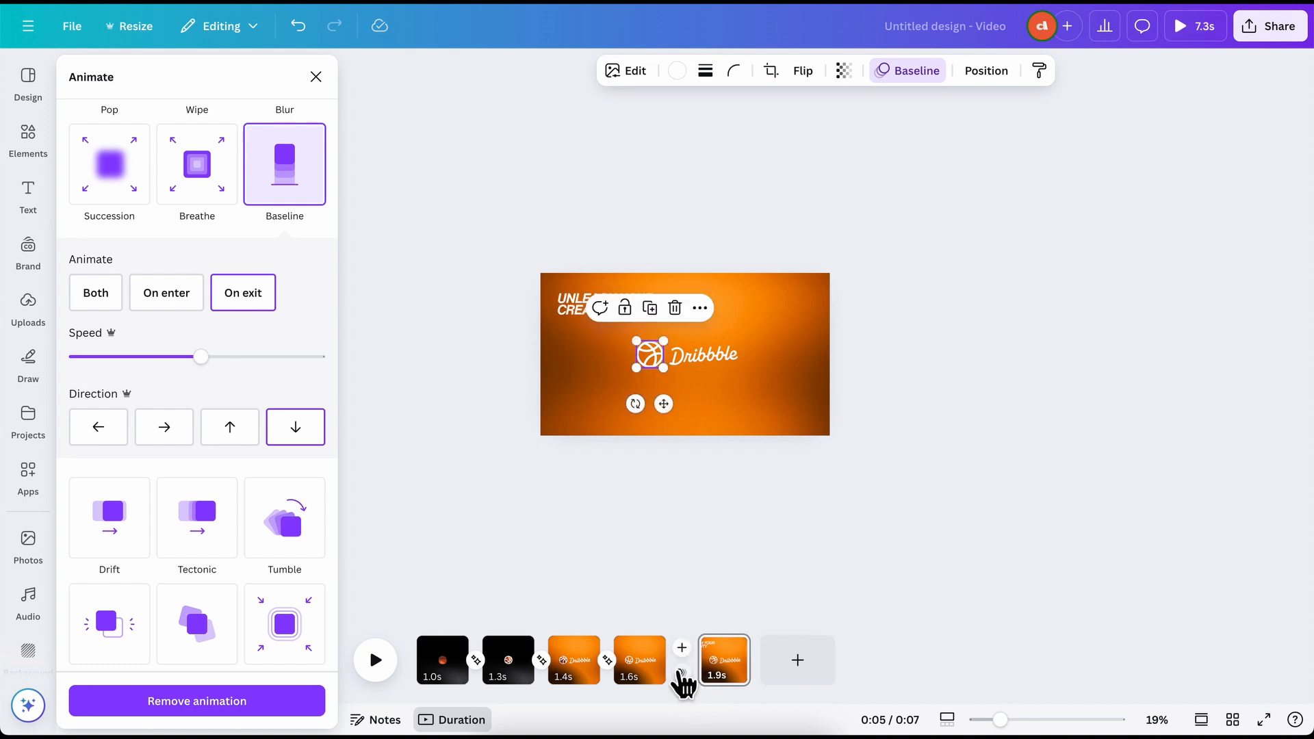
pyautogui.click(676, 665)
pyautogui.click(93, 376)
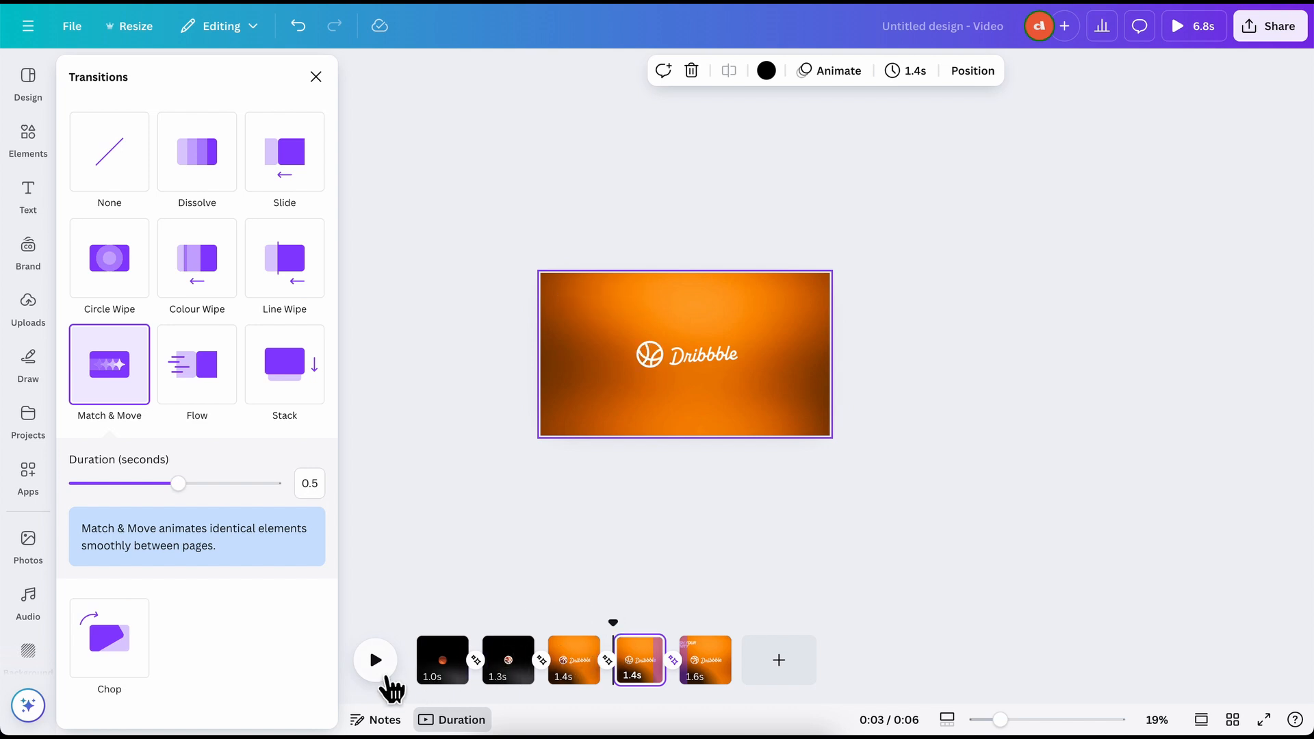
pyautogui.click(375, 660)
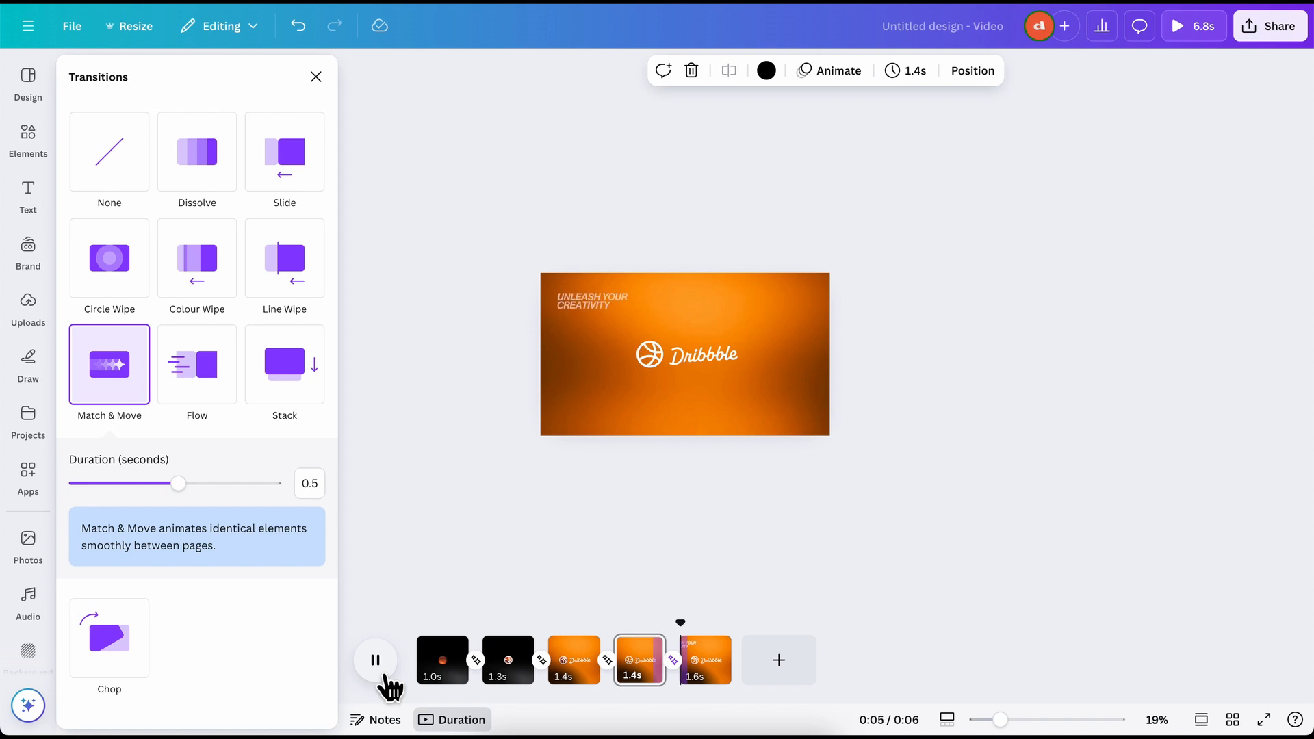
# On page 5, move the orange gradient photo straight down until it sits just below the page's lower edge
pyautogui.click(516, 540)
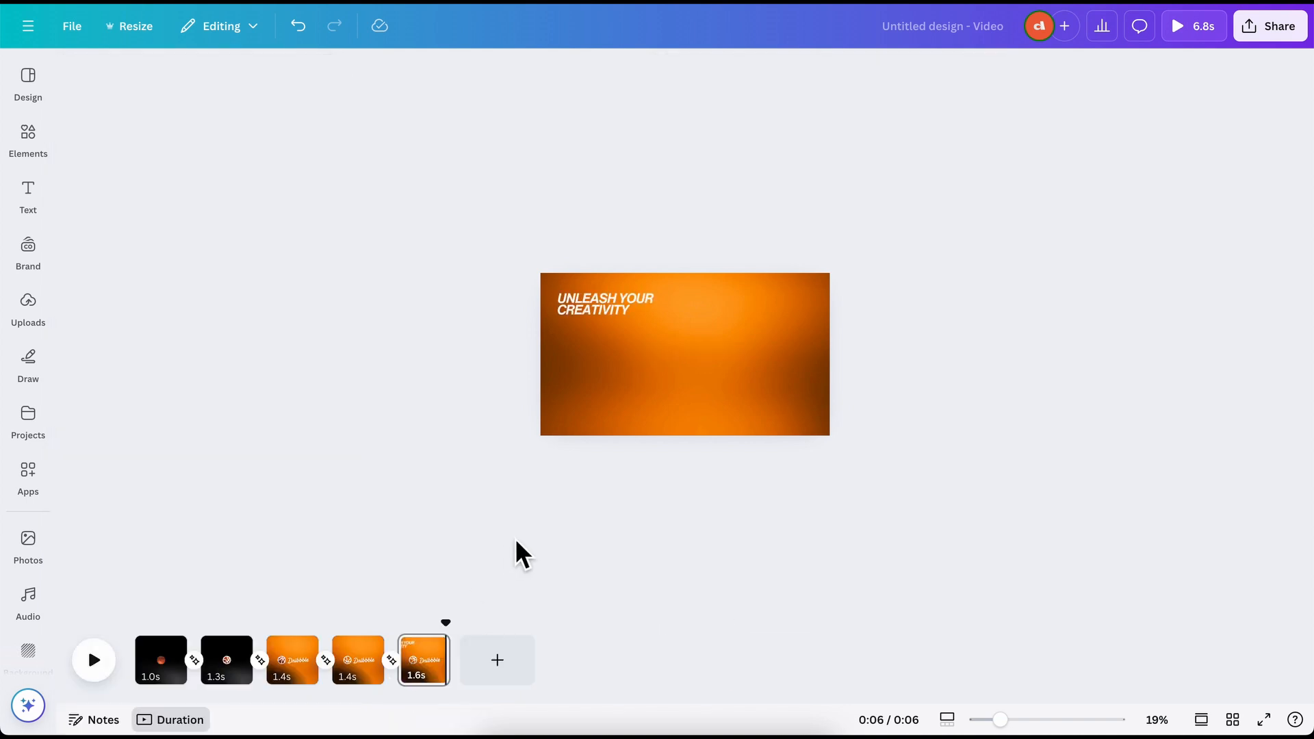
pyautogui.click(363, 667)
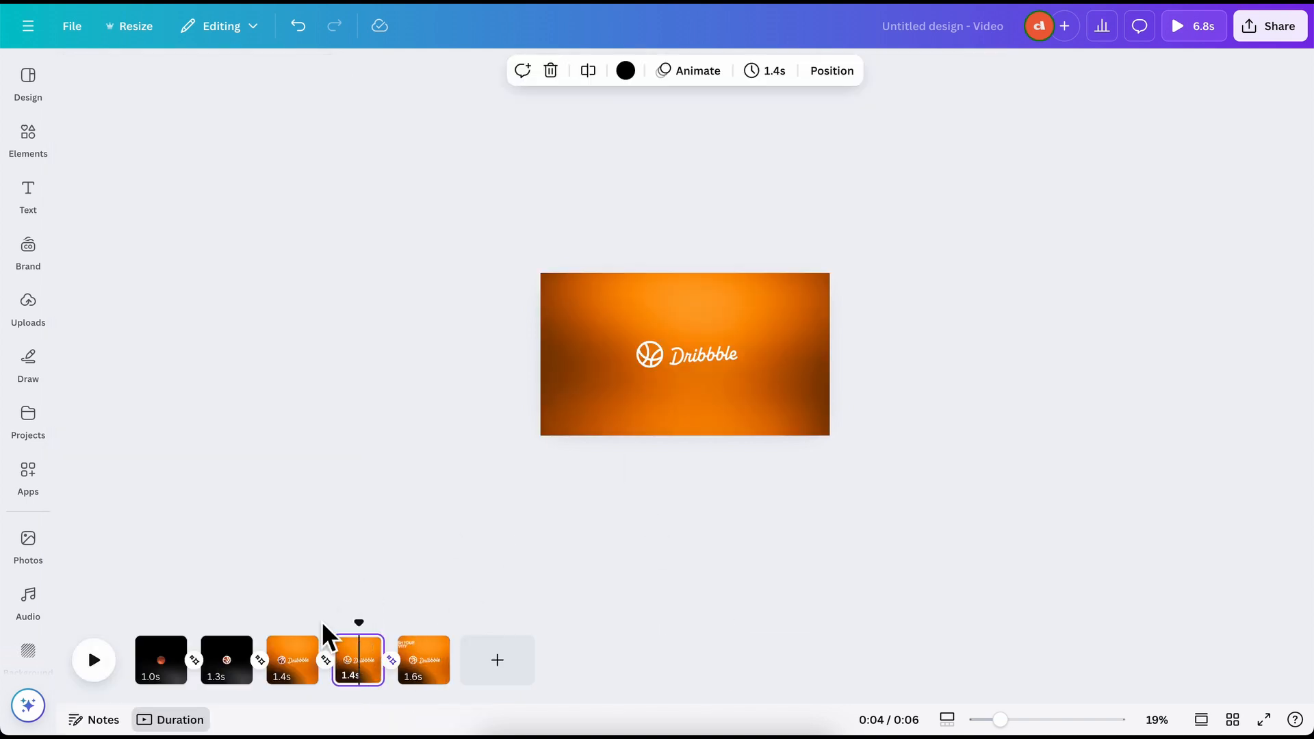
pyautogui.click(442, 678)
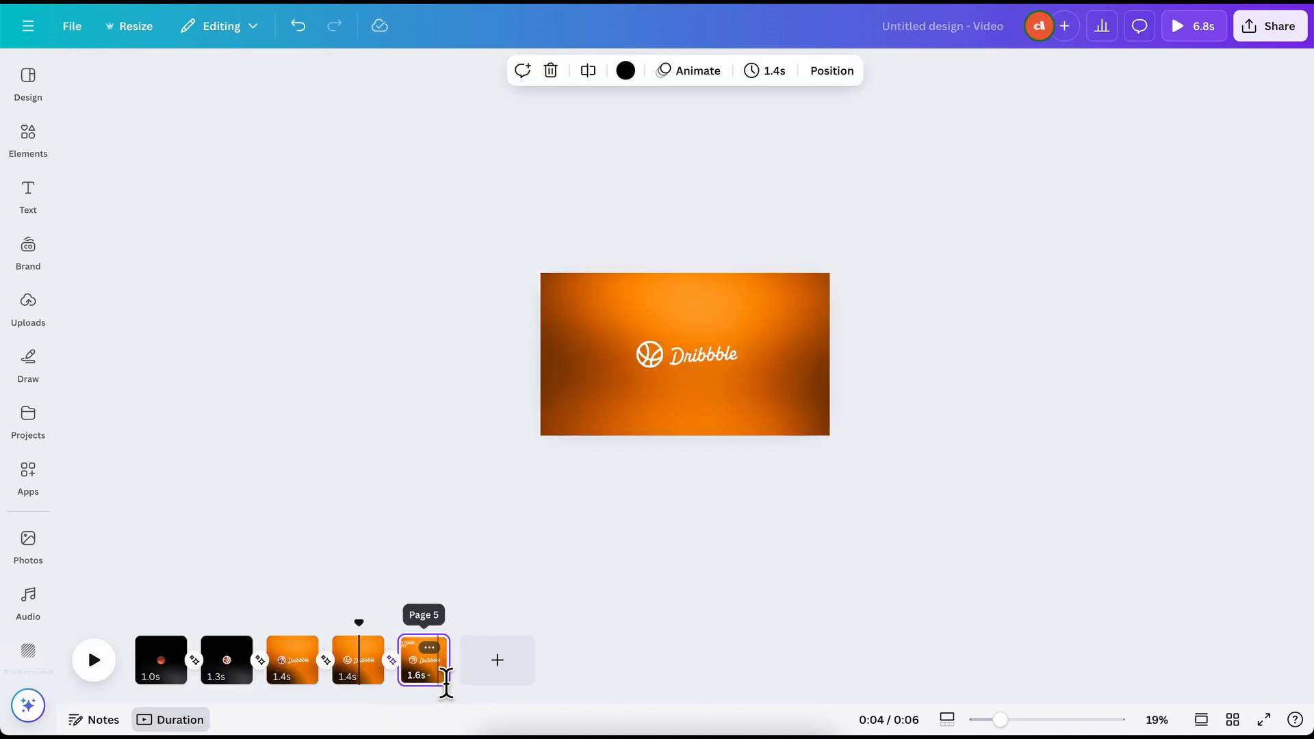
pyautogui.click(786, 353)
pyautogui.moveTo(753, 308); pyautogui.dragTo(757, 464)
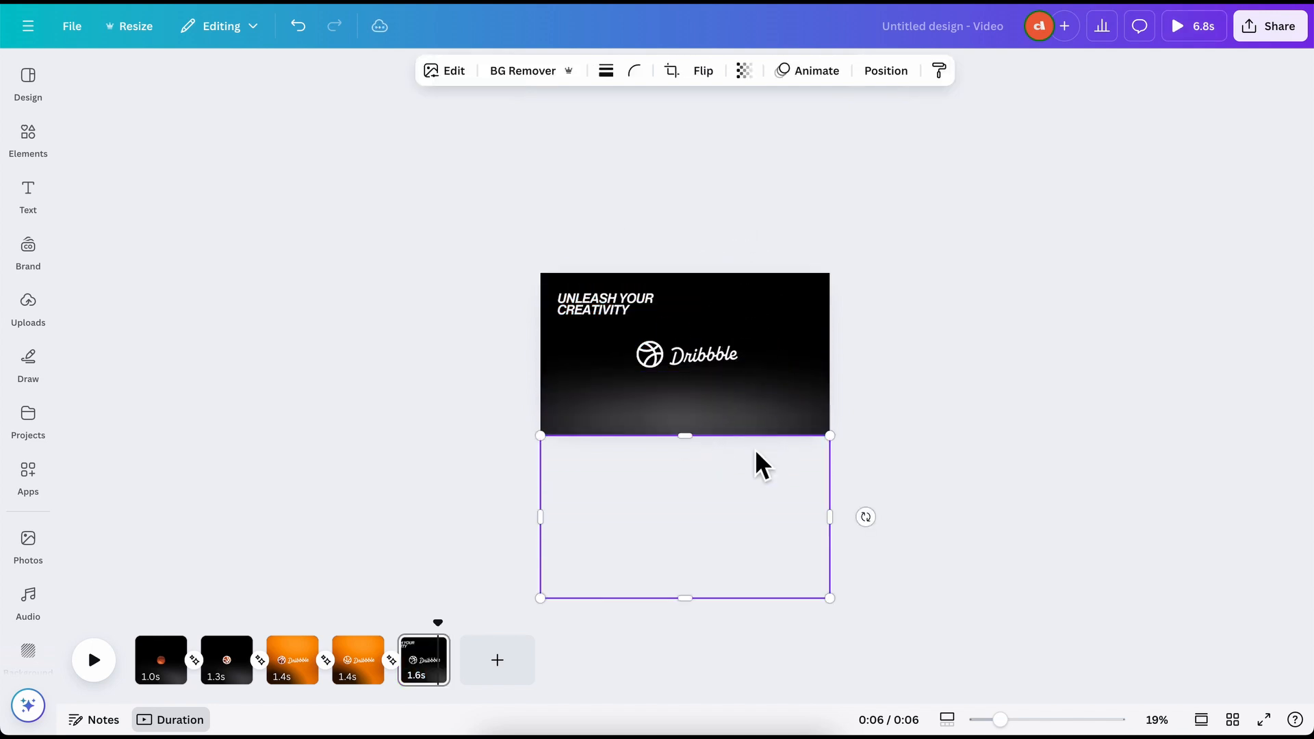
# Nudge the orange gradient up so only a thin sliver overlaps page 5's lower edge, and check its layer order
pyautogui.scroll(5, 729, 468)
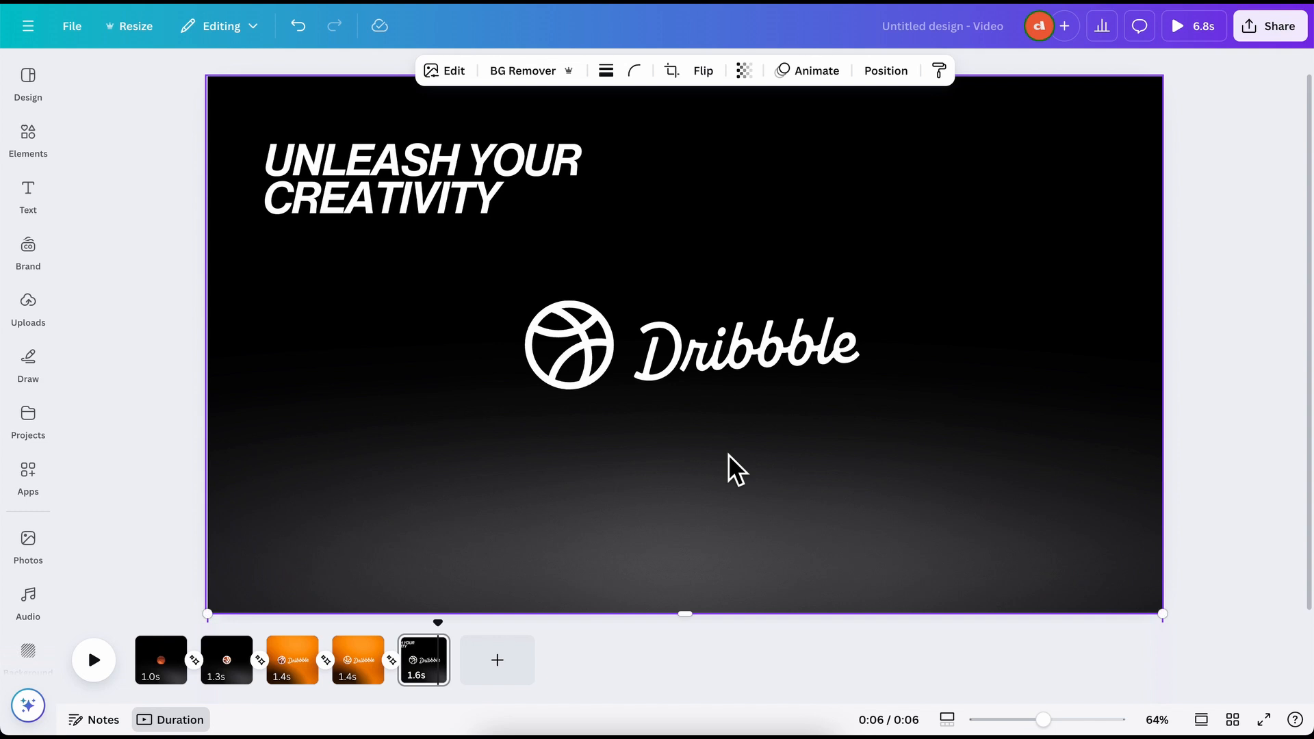
pyautogui.moveTo(726, 648); pyautogui.dragTo(723, 629)
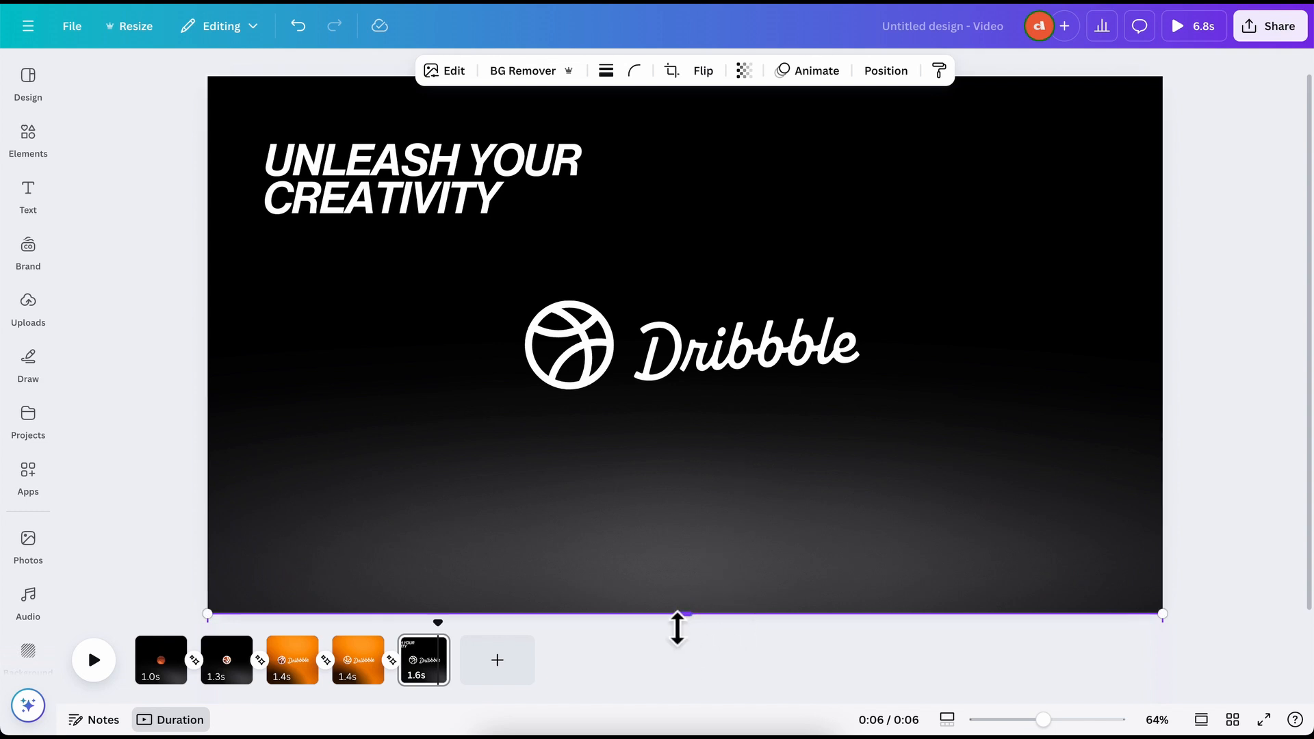
pyautogui.moveTo(673, 623); pyautogui.dragTo(673, 608)
pyautogui.click(885, 70)
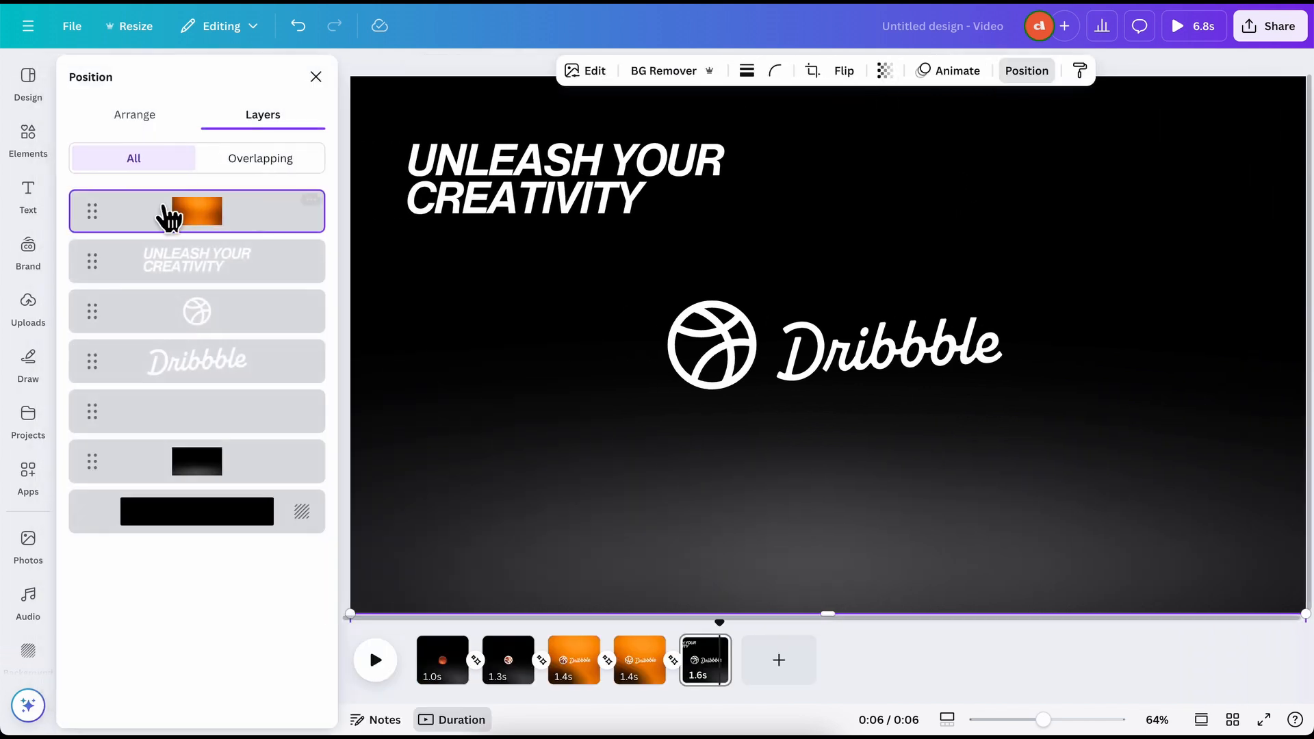
pyautogui.scroll(-1, 834, 618)
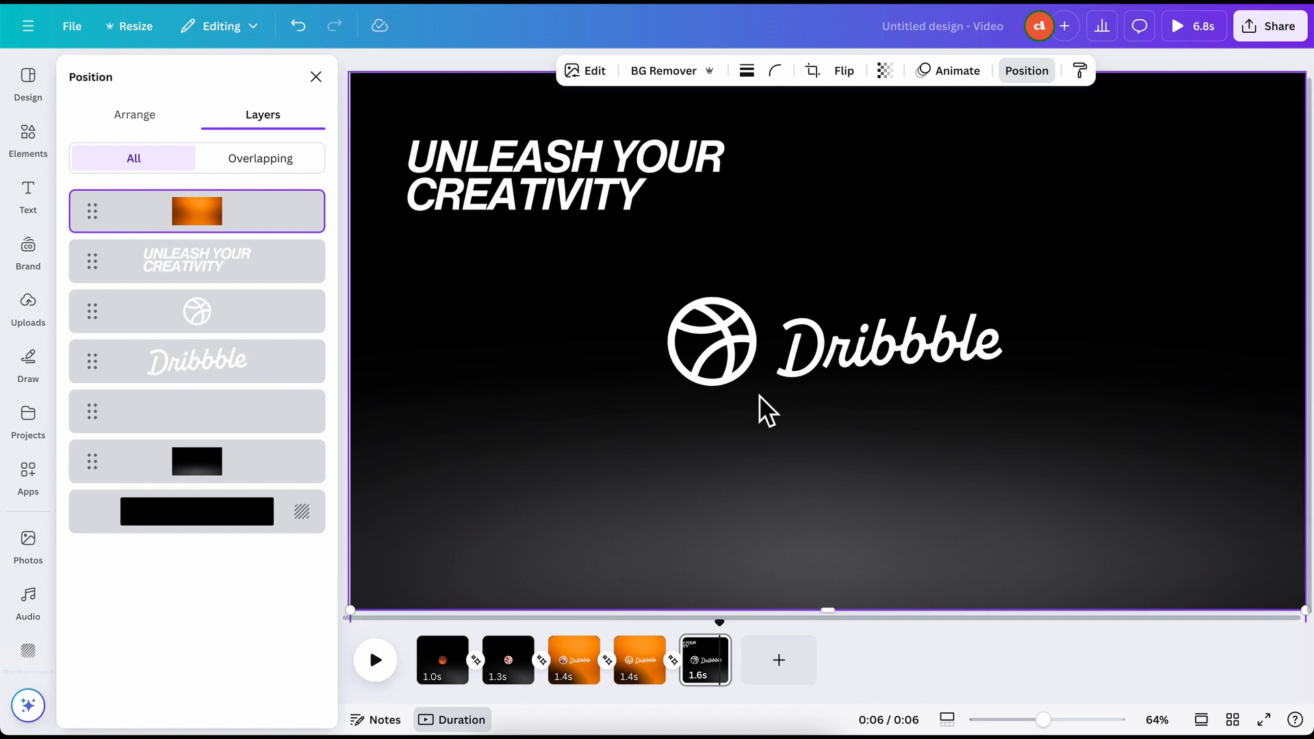
pyautogui.scroll(-3, 759, 395)
pyautogui.moveTo(700, 525); pyautogui.dragTo(708, 529)
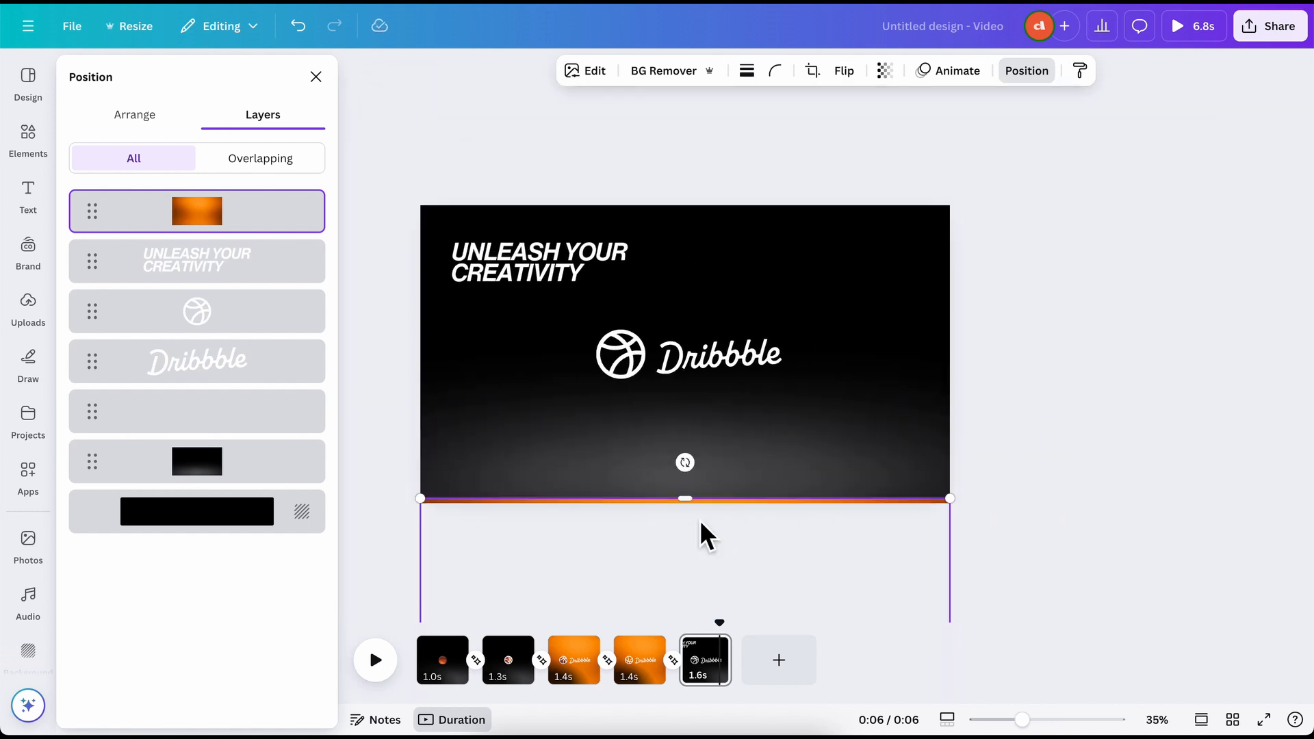
pyautogui.press('Escape')
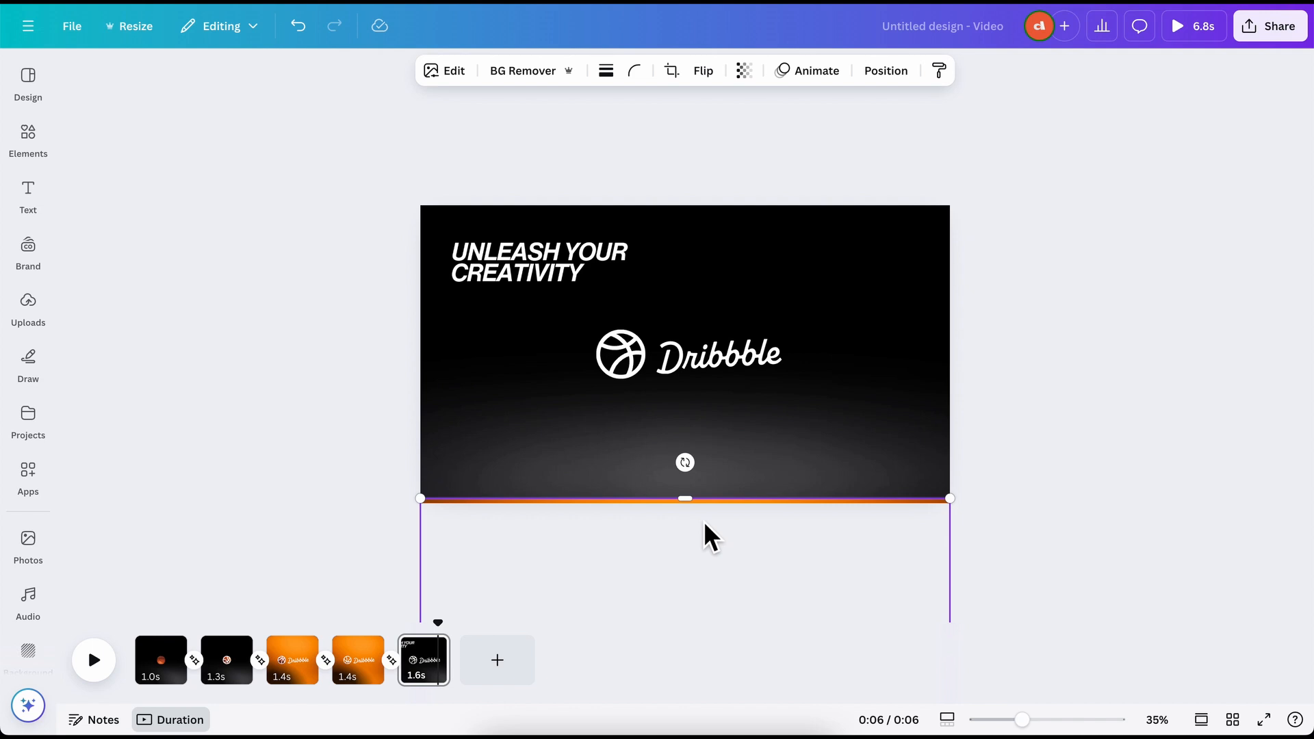
pyautogui.click(1180, 469)
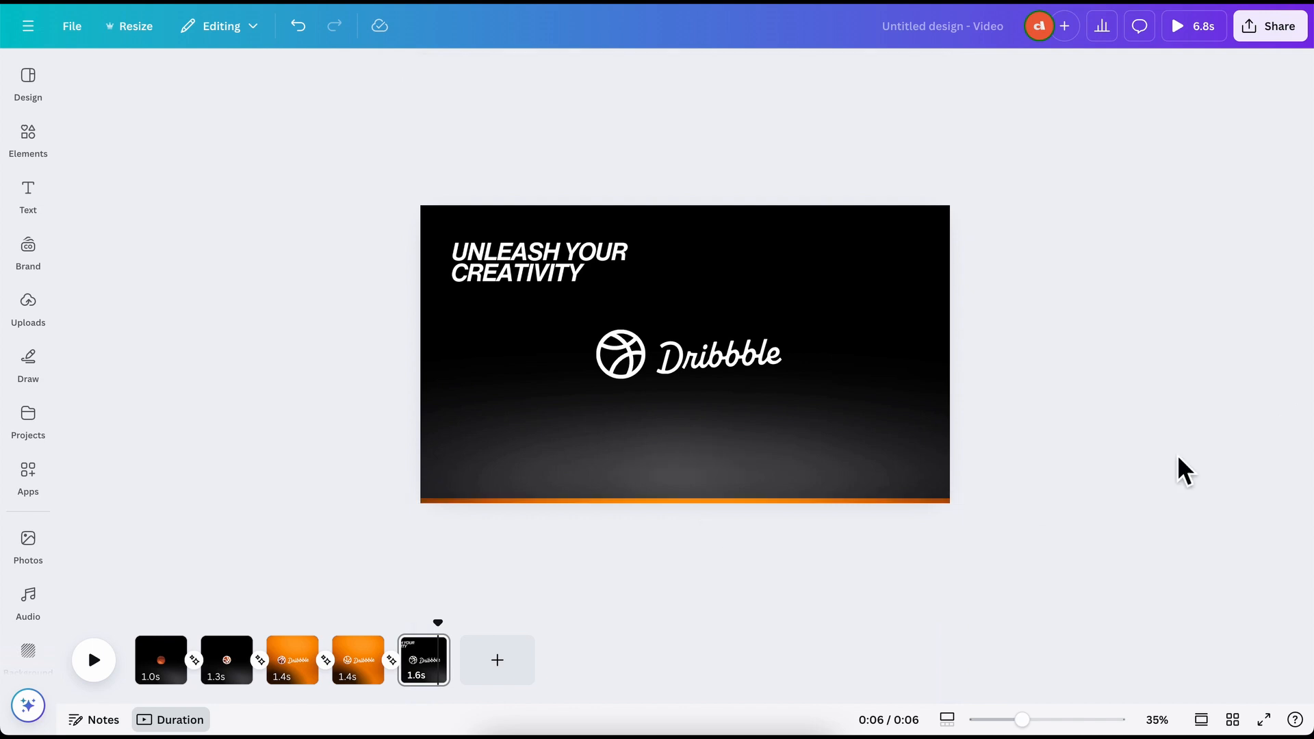
pyautogui.click(843, 514)
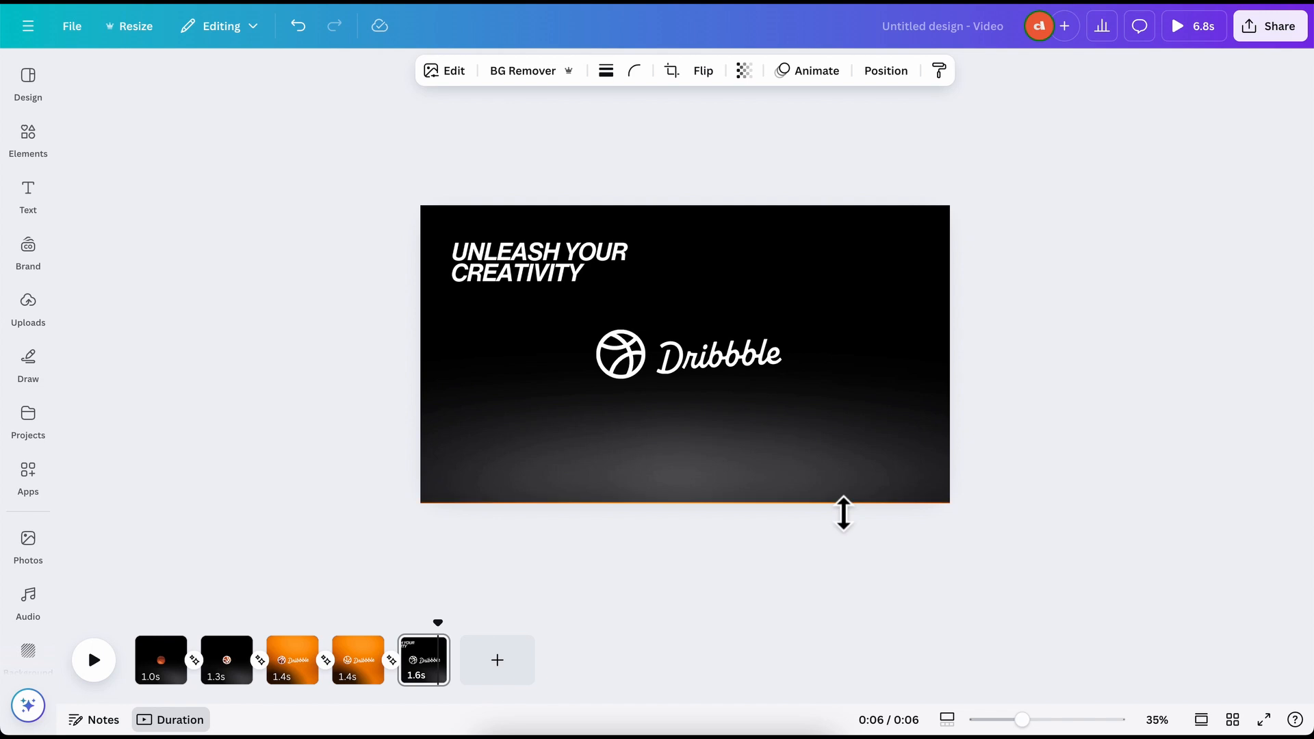
pyautogui.click(886, 76)
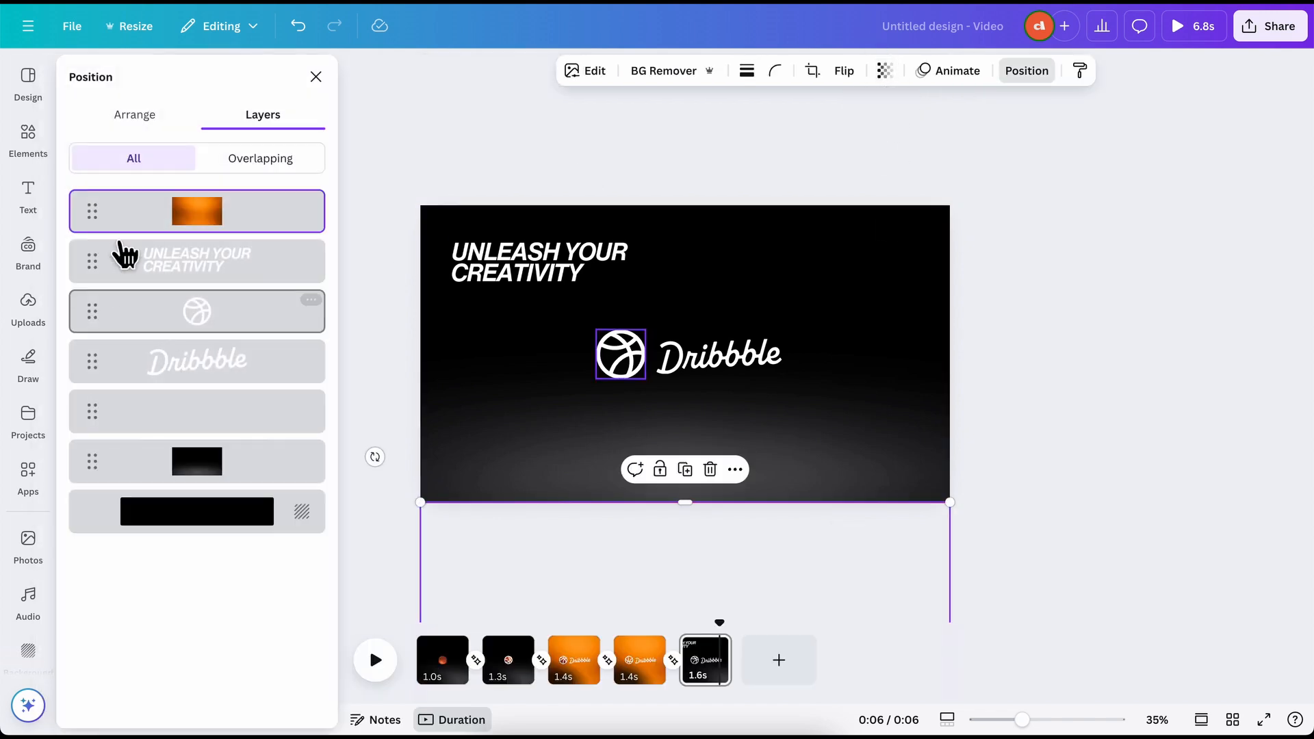
pyautogui.press('Escape')
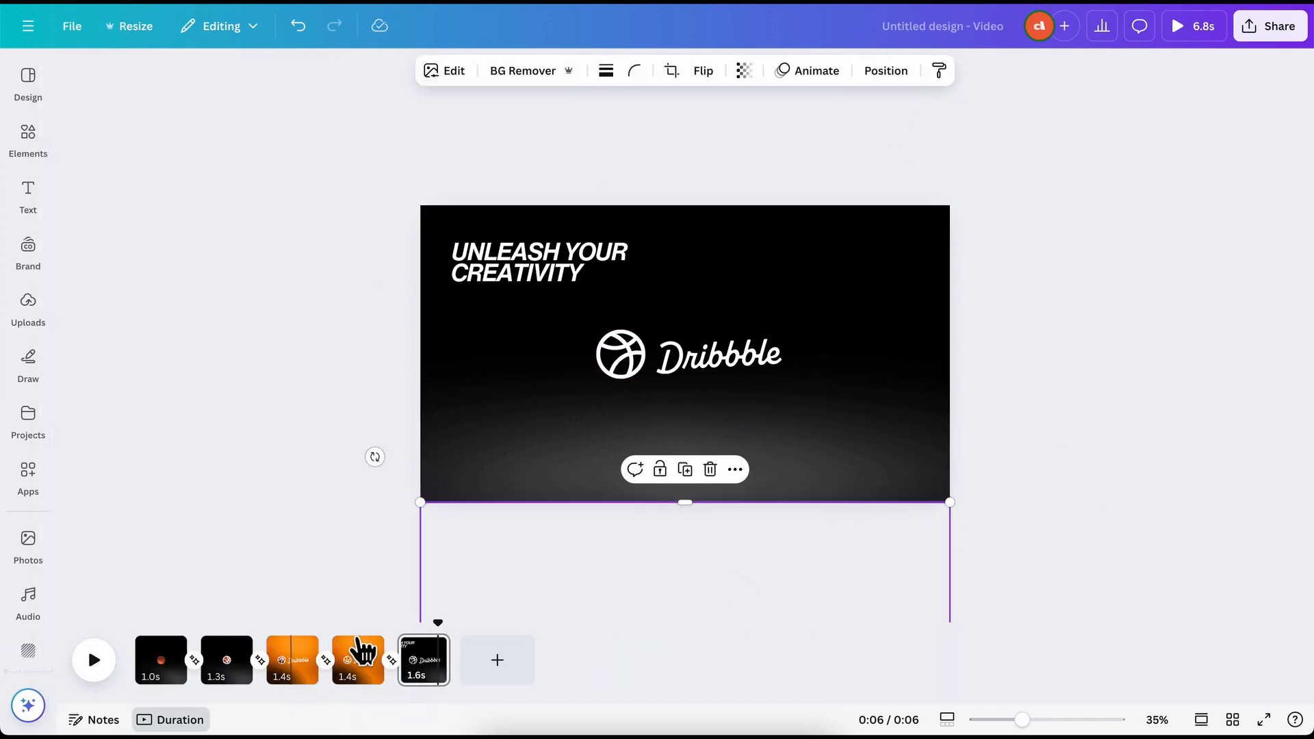
pyautogui.click(540, 592)
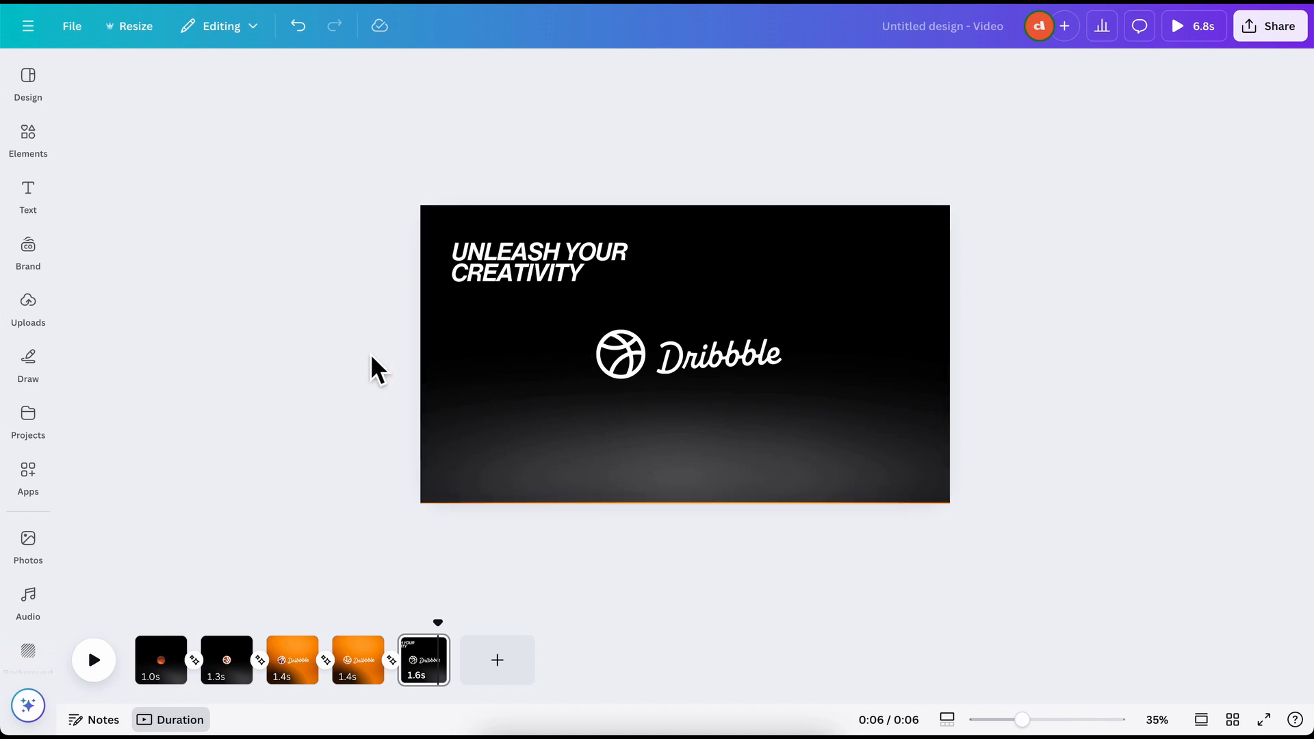
# Show the element timing of the basketball icon on page 5 in the timeline
pyautogui.click(621, 368)
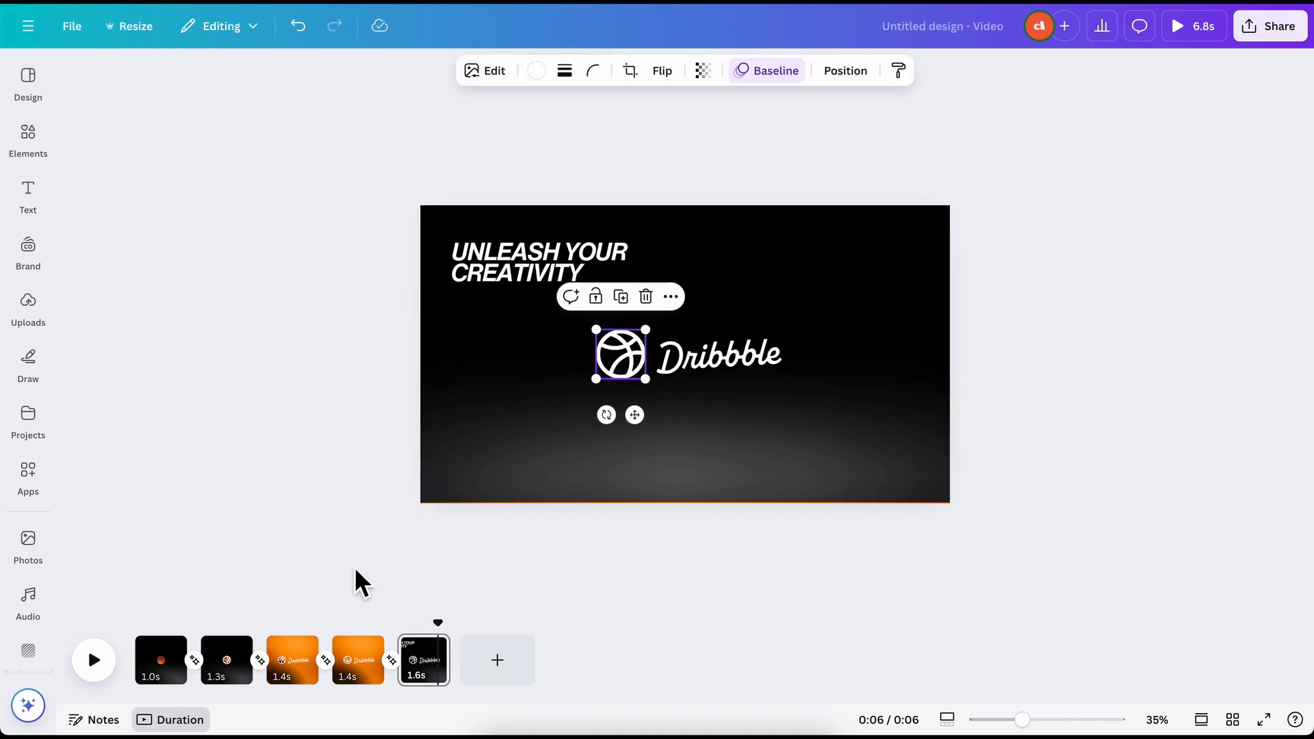
pyautogui.click(370, 681)
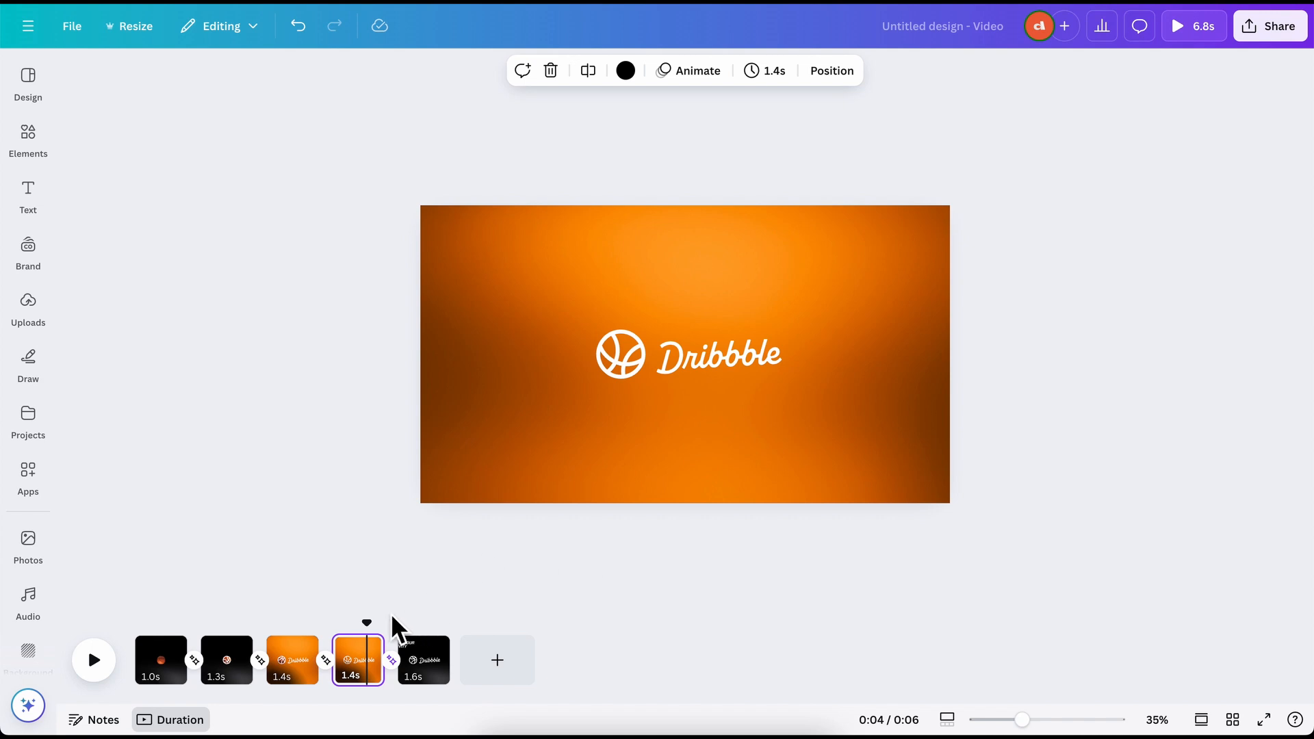
pyautogui.moveTo(366, 623); pyautogui.dragTo(426, 626)
pyautogui.click(640, 373)
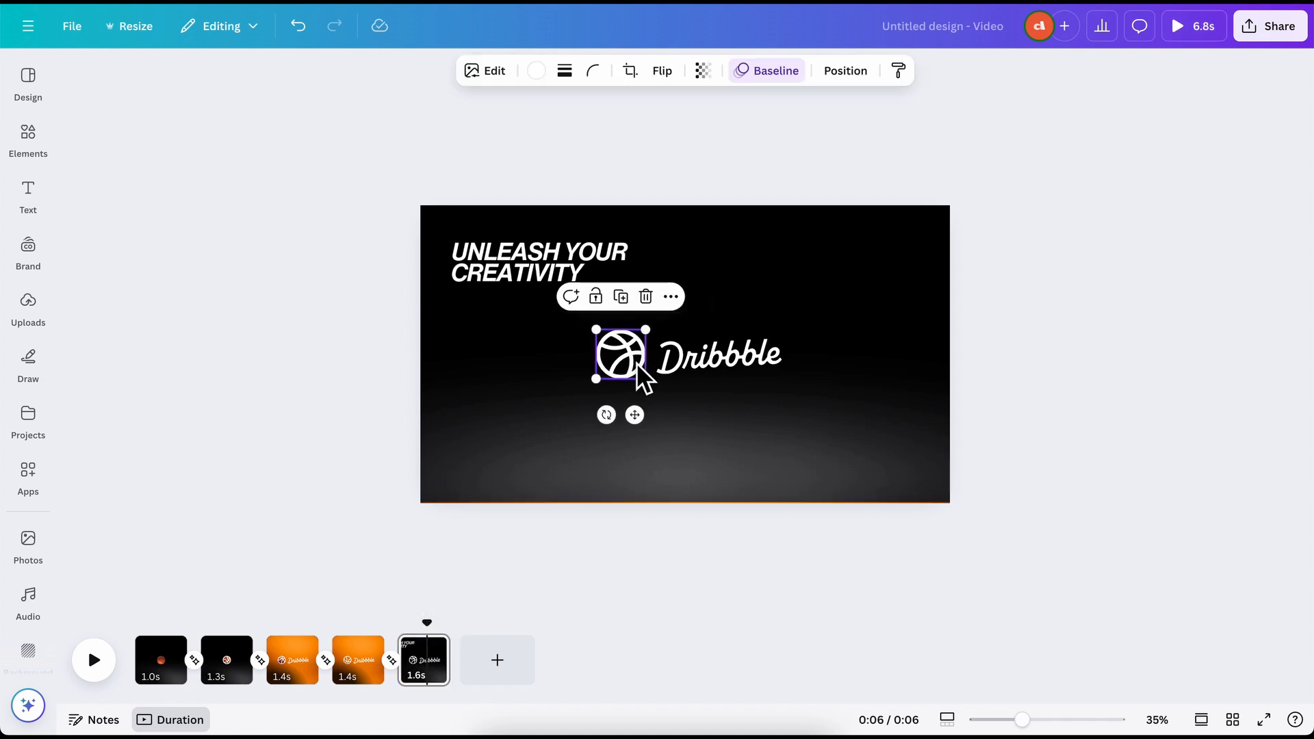
pyautogui.rightClick(640, 373)
pyautogui.click(731, 507)
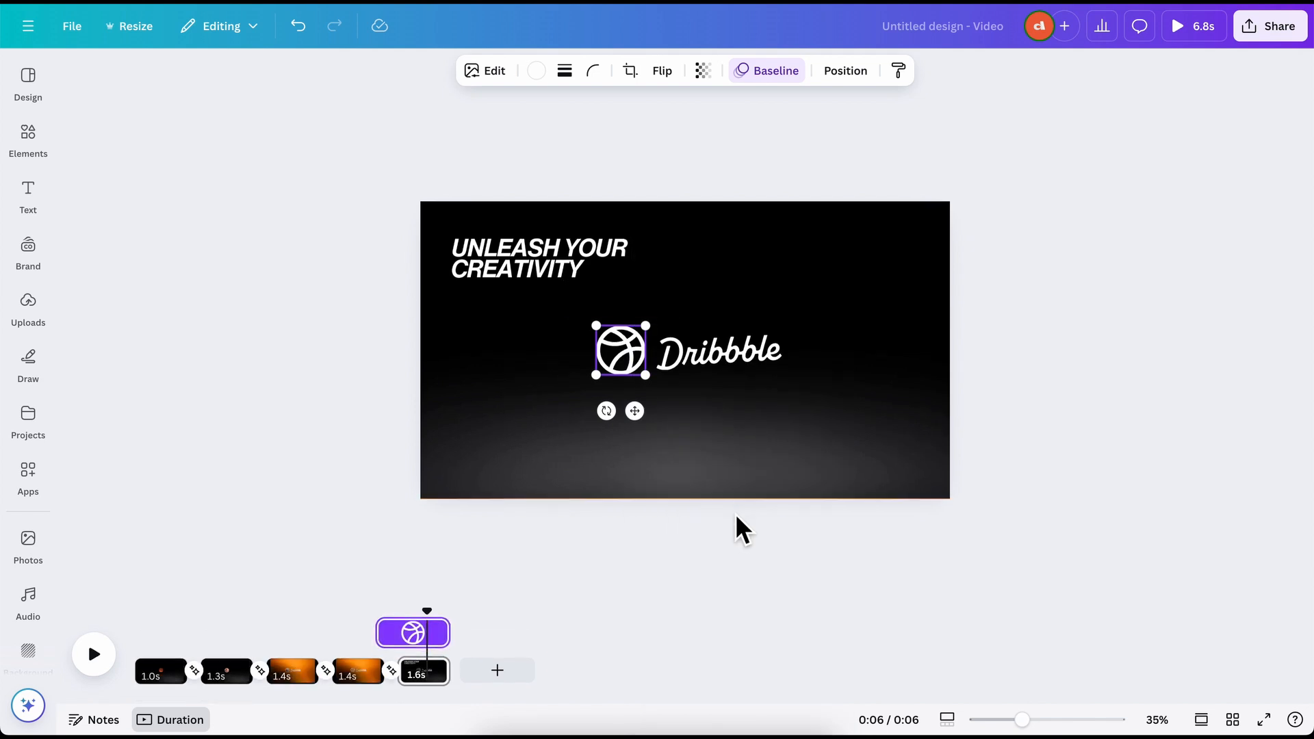
# Trim the start of the basketball icon and the Dribbble wordmark to a 0.5 s duration on page 5 and play the result
pyautogui.keyDown('ctrl'); pyautogui.scroll(5, 430, 685); pyautogui.keyUp('ctrl')
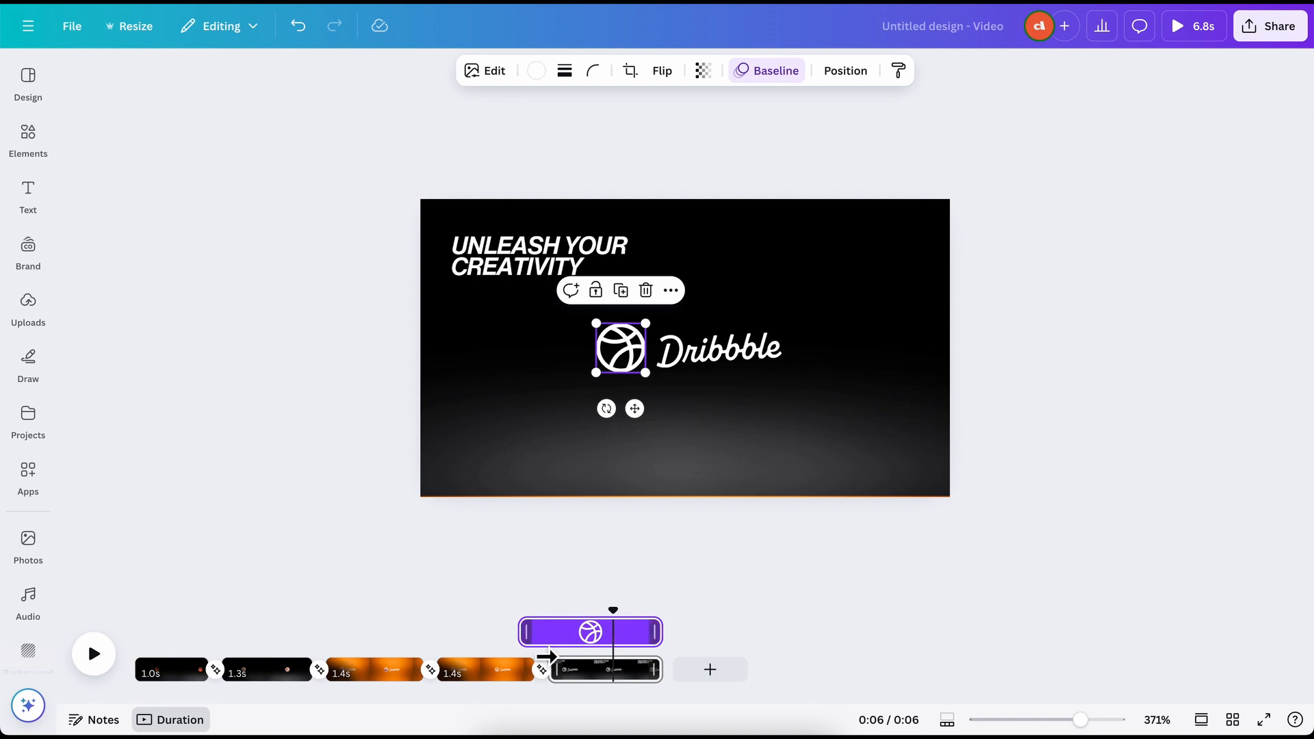
pyautogui.moveTo(608, 612)
pyautogui.mouseDown()
pyautogui.moveTo(482, 623)
pyautogui.moveTo(634, 619)
pyautogui.moveTo(622, 619)
pyautogui.mouseUp()
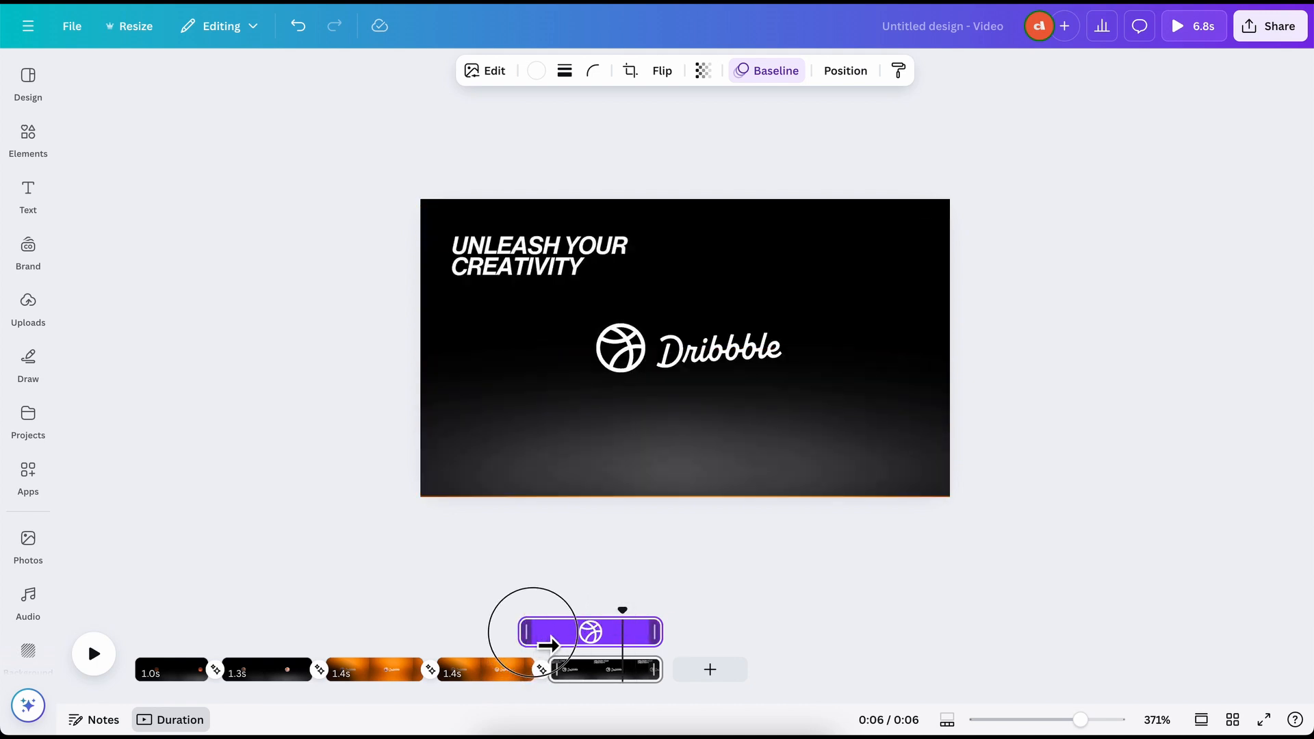
pyautogui.moveTo(528, 632); pyautogui.dragTo(622, 642)
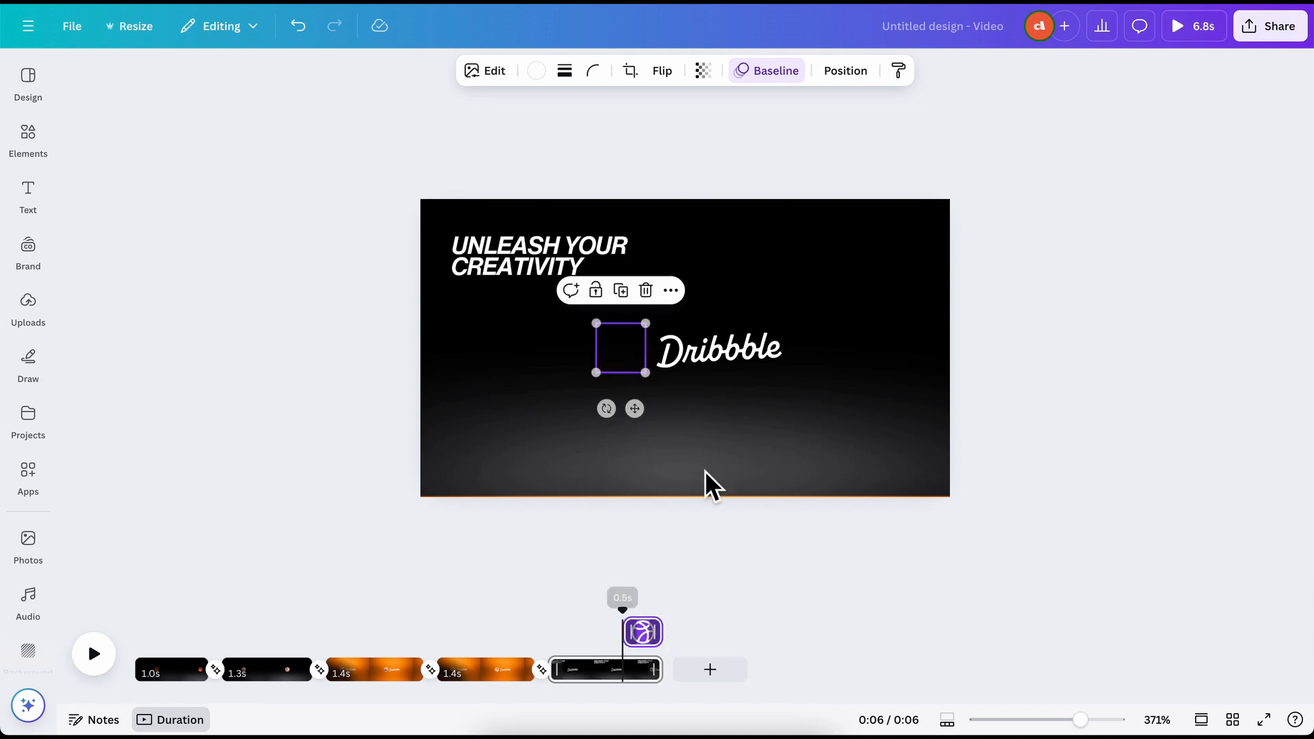
pyautogui.click(720, 358)
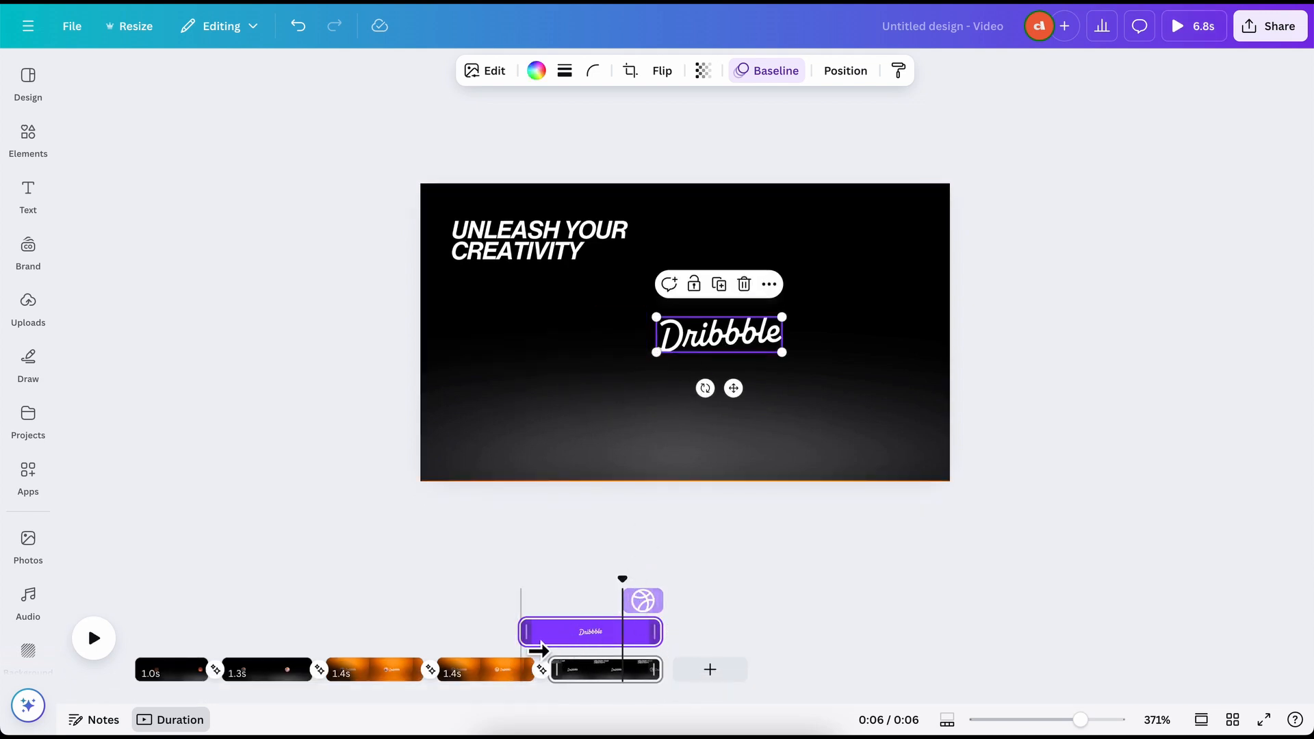
pyautogui.moveTo(538, 647); pyautogui.dragTo(640, 665)
pyautogui.moveTo(609, 582); pyautogui.dragTo(399, 578)
pyautogui.press('space')
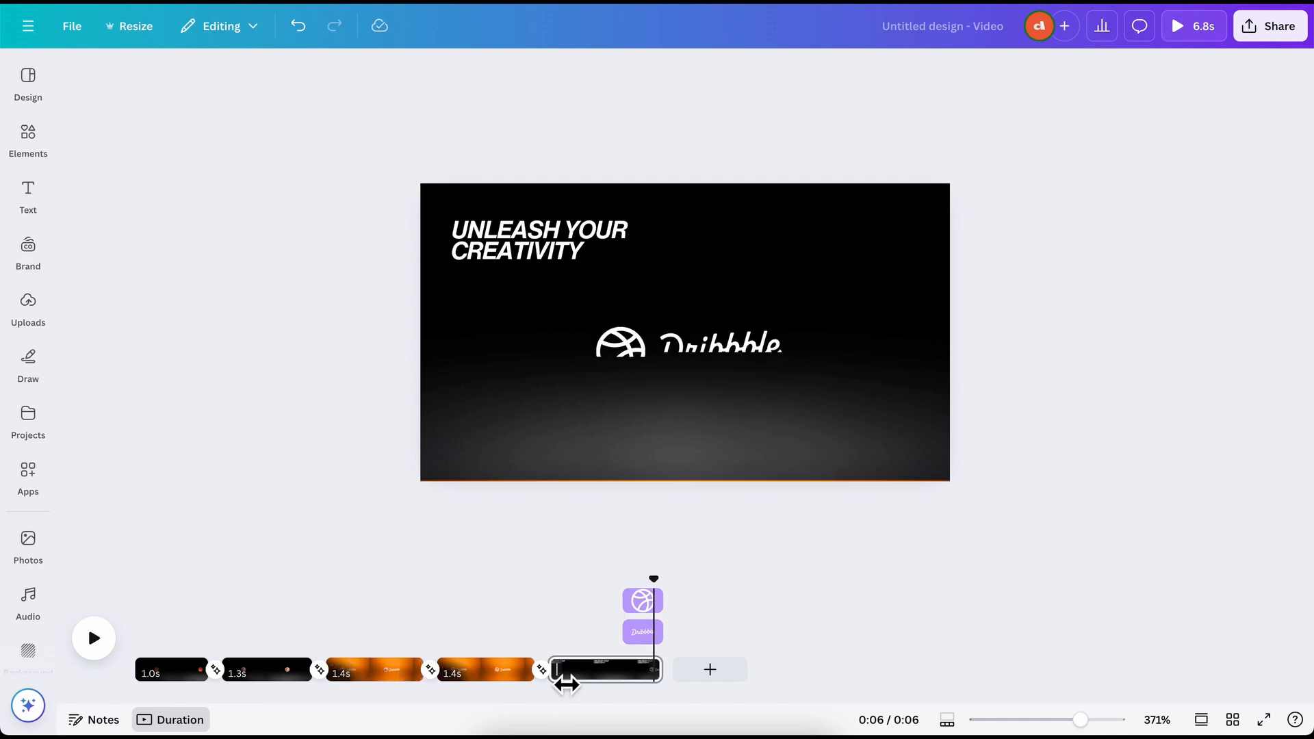
# Shorten page 5 to 0.6 s and play the last pages
pyautogui.moveTo(566, 684); pyautogui.dragTo(625, 695)
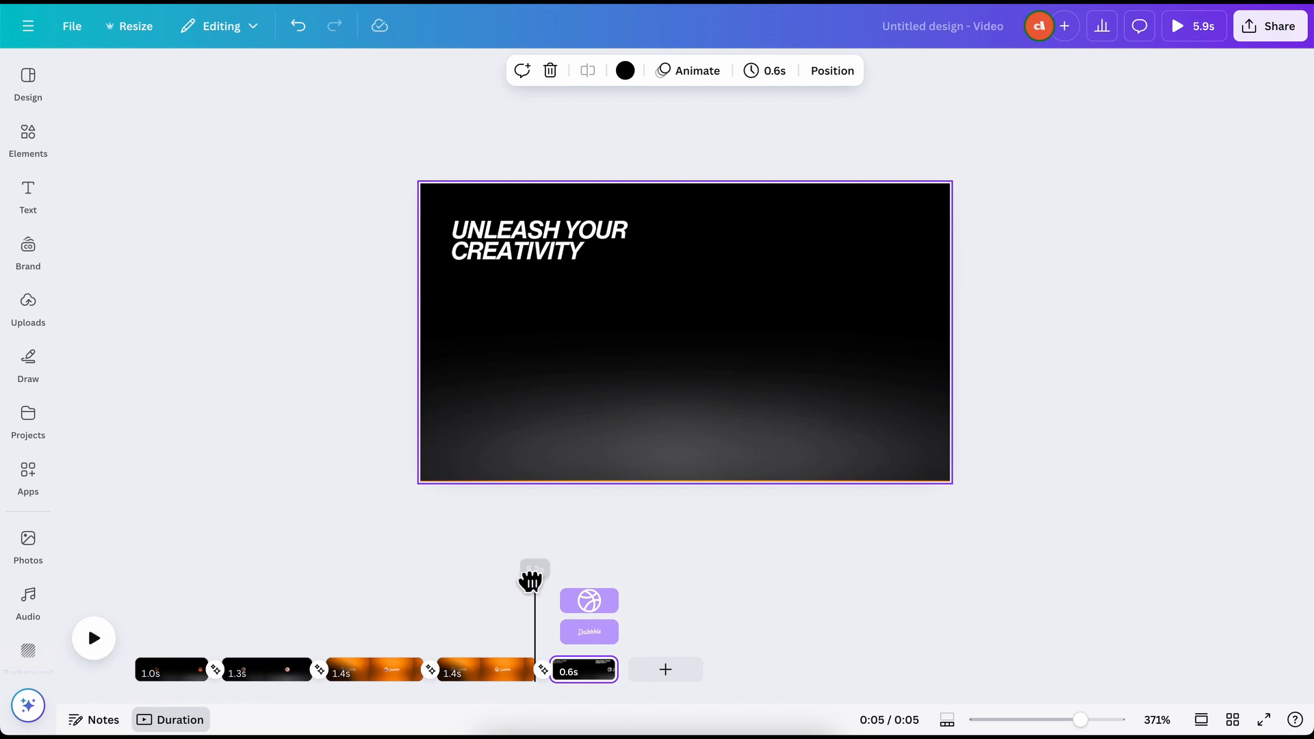
pyautogui.moveTo(531, 580); pyautogui.dragTo(413, 581)
pyautogui.press('space')
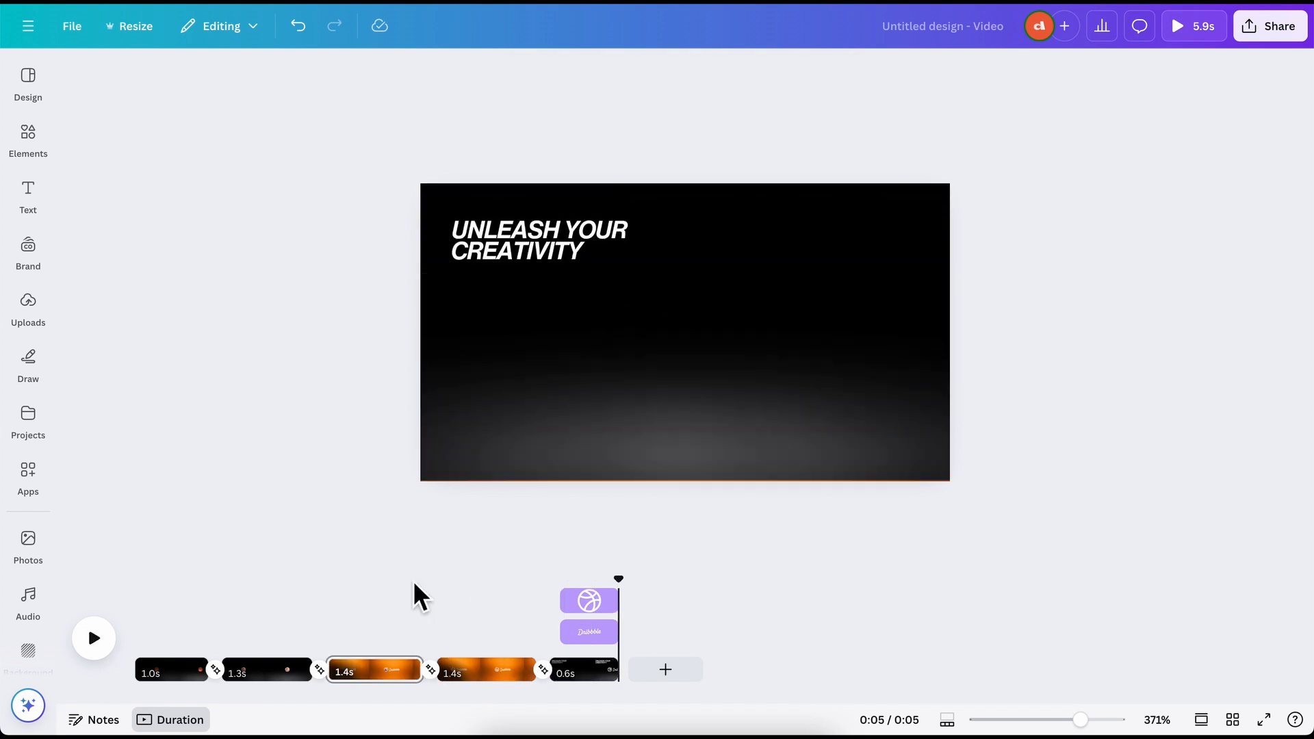
# Trim the start of the UNLEASH YOUR CREATIVITY headline slightly to a 0.8 s duration and play the transition into page 5
pyautogui.click(556, 253)
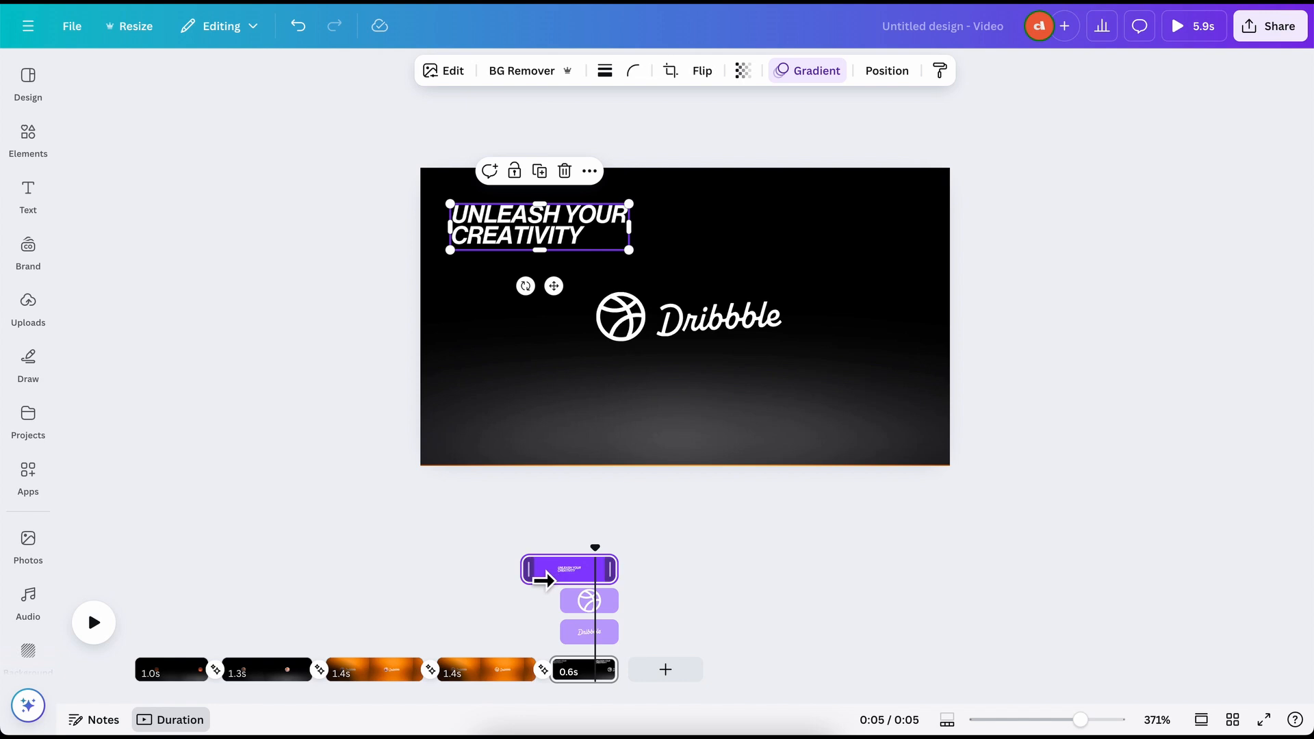
pyautogui.moveTo(528, 567); pyautogui.dragTo(531, 567)
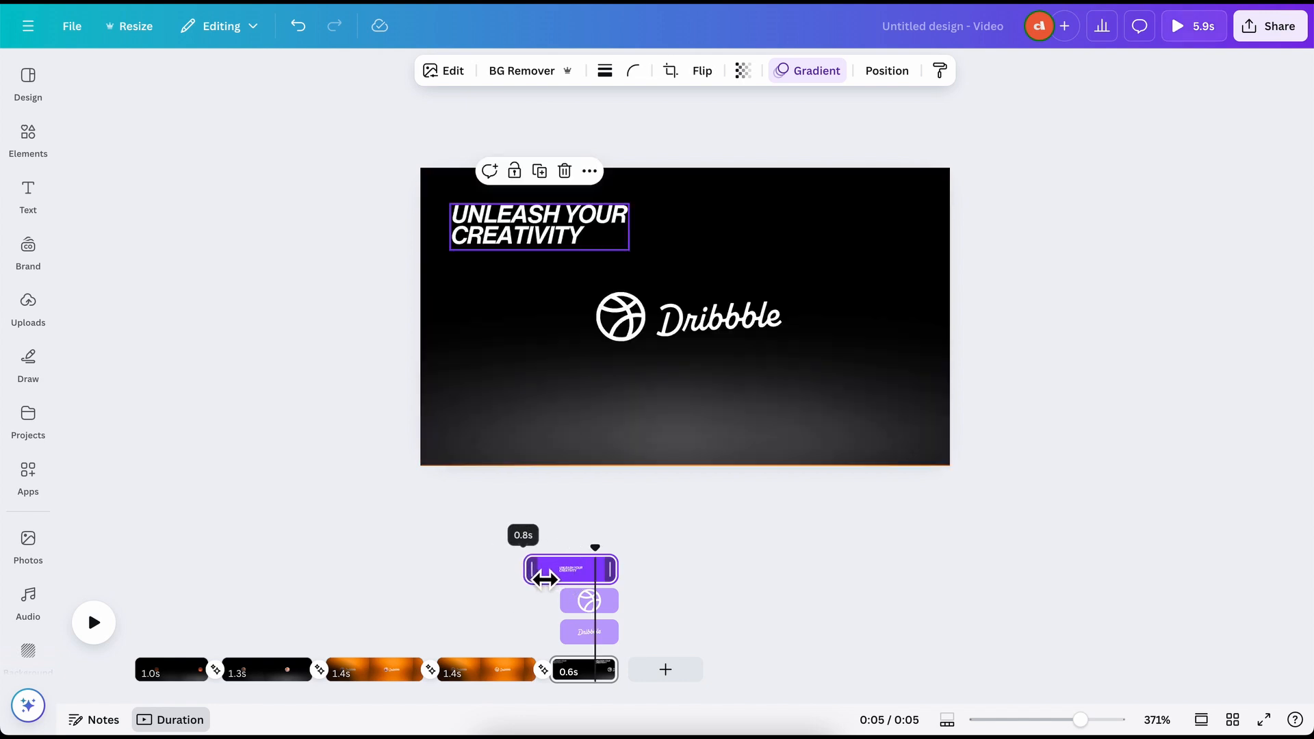
pyautogui.moveTo(622, 589)
pyautogui.mouseDown()
pyautogui.moveTo(578, 591)
pyautogui.moveTo(624, 590)
pyautogui.mouseUp()
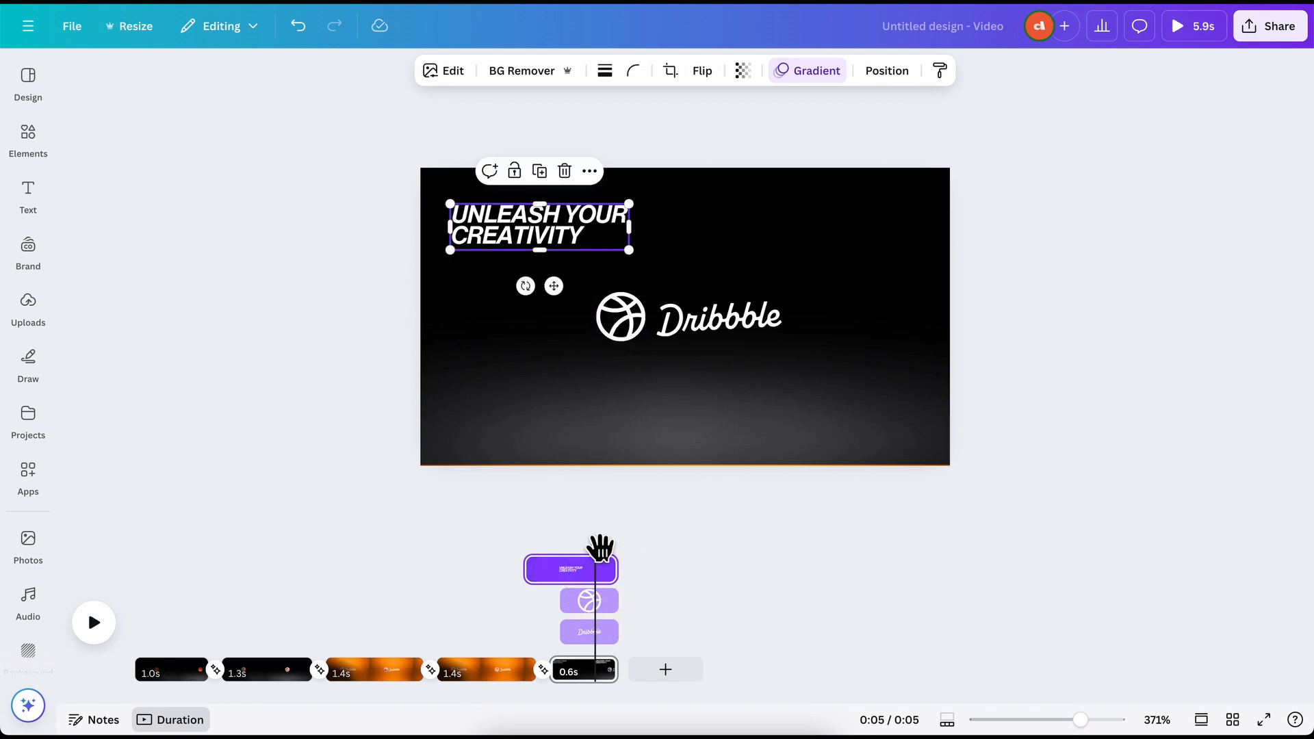
pyautogui.moveTo(600, 548); pyautogui.dragTo(501, 549)
pyautogui.press('space')
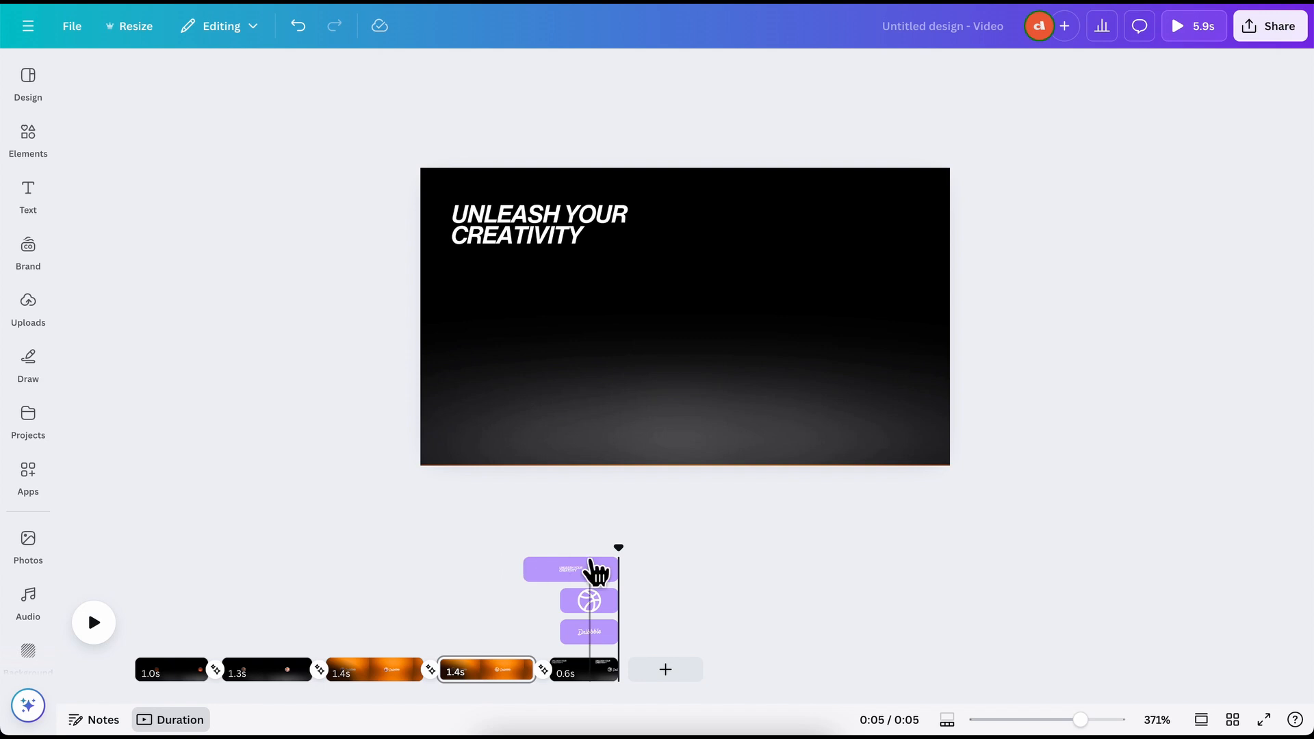
# Lower the speed of the basketball icon's Baseline exit animation on page 5
pyautogui.click(589, 606)
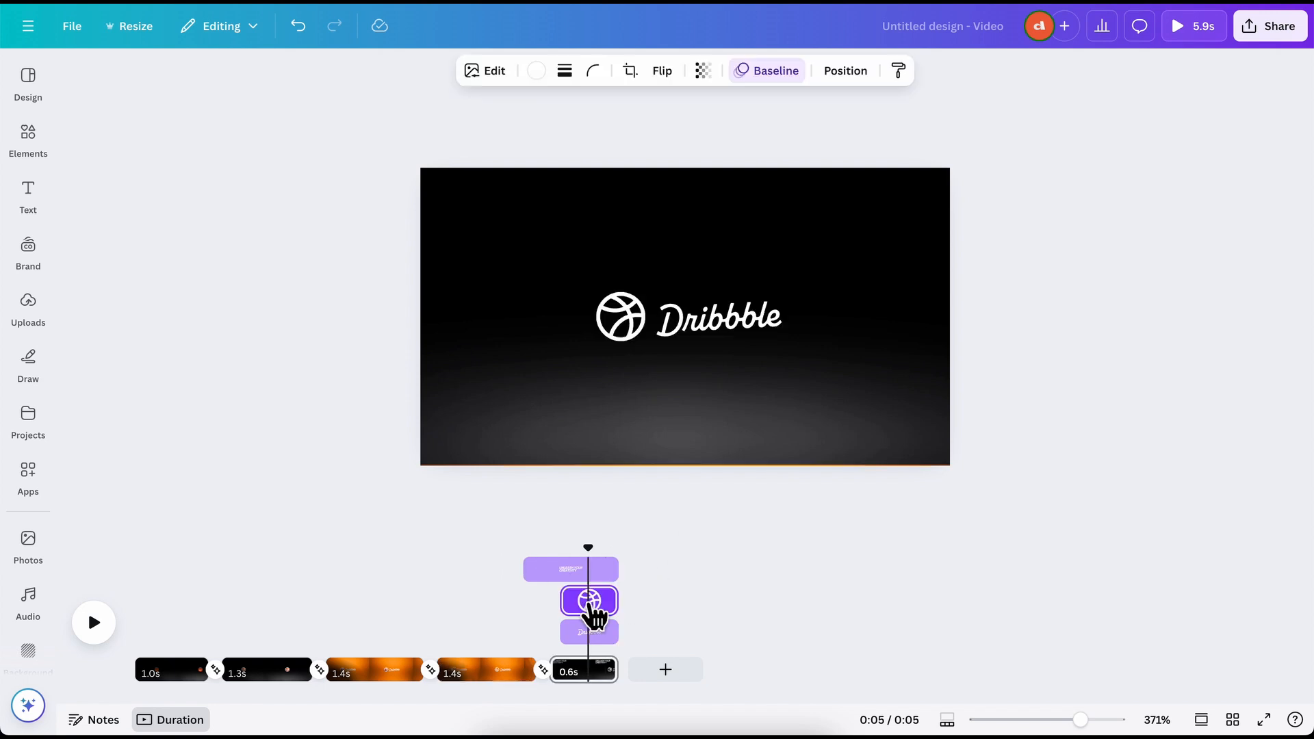
pyautogui.click(768, 72)
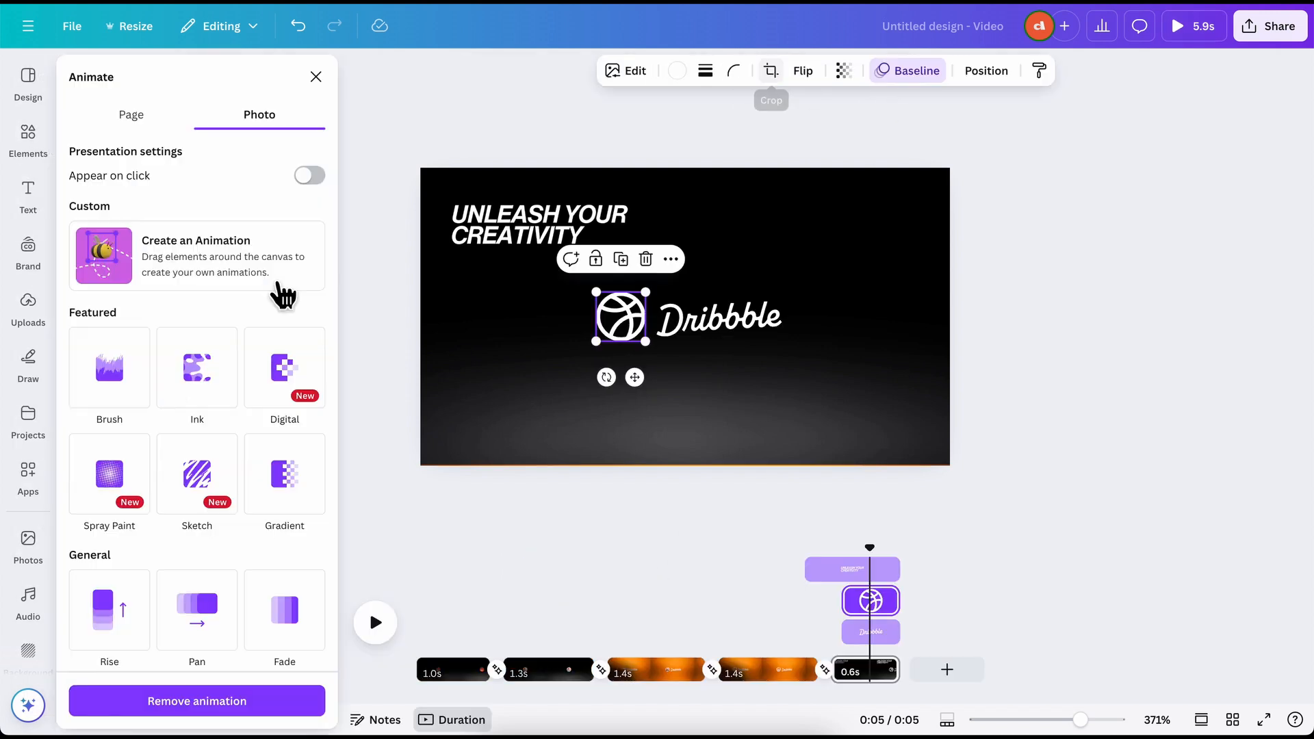
pyautogui.scroll(-2, 236, 582)
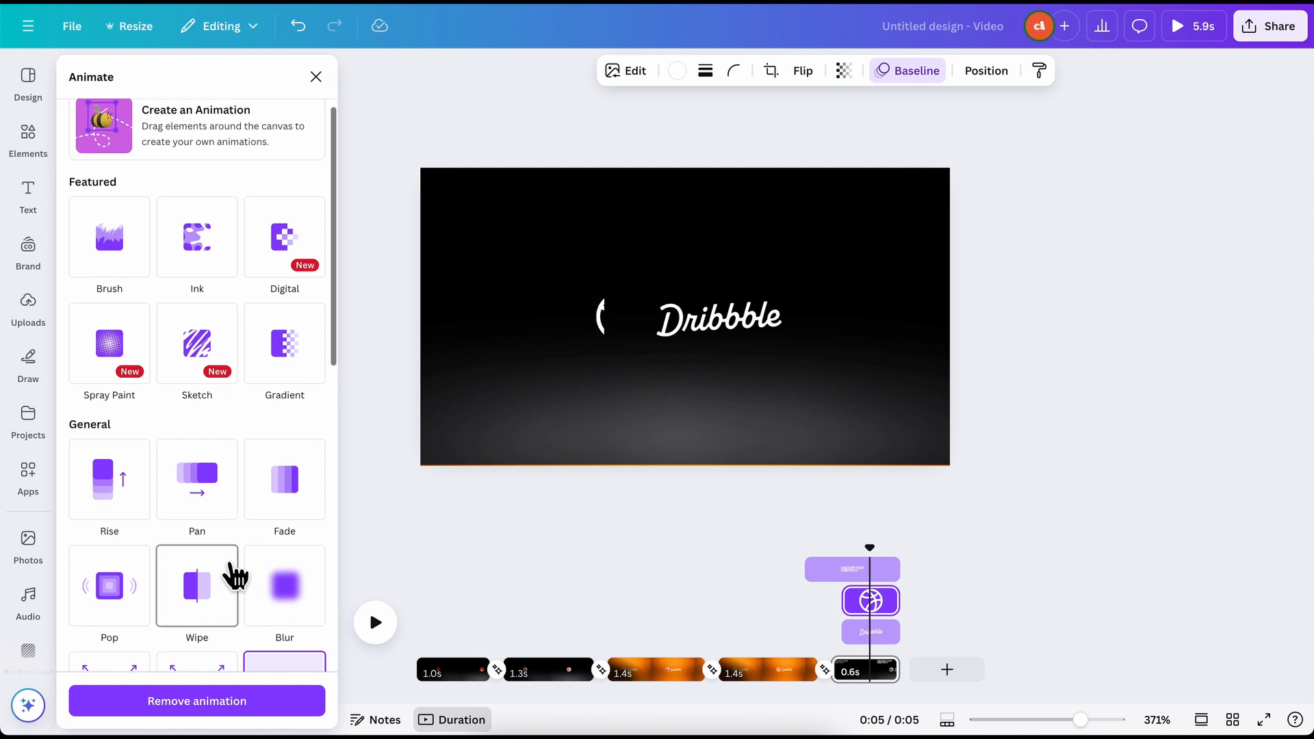
pyautogui.scroll(-8, 193, 579)
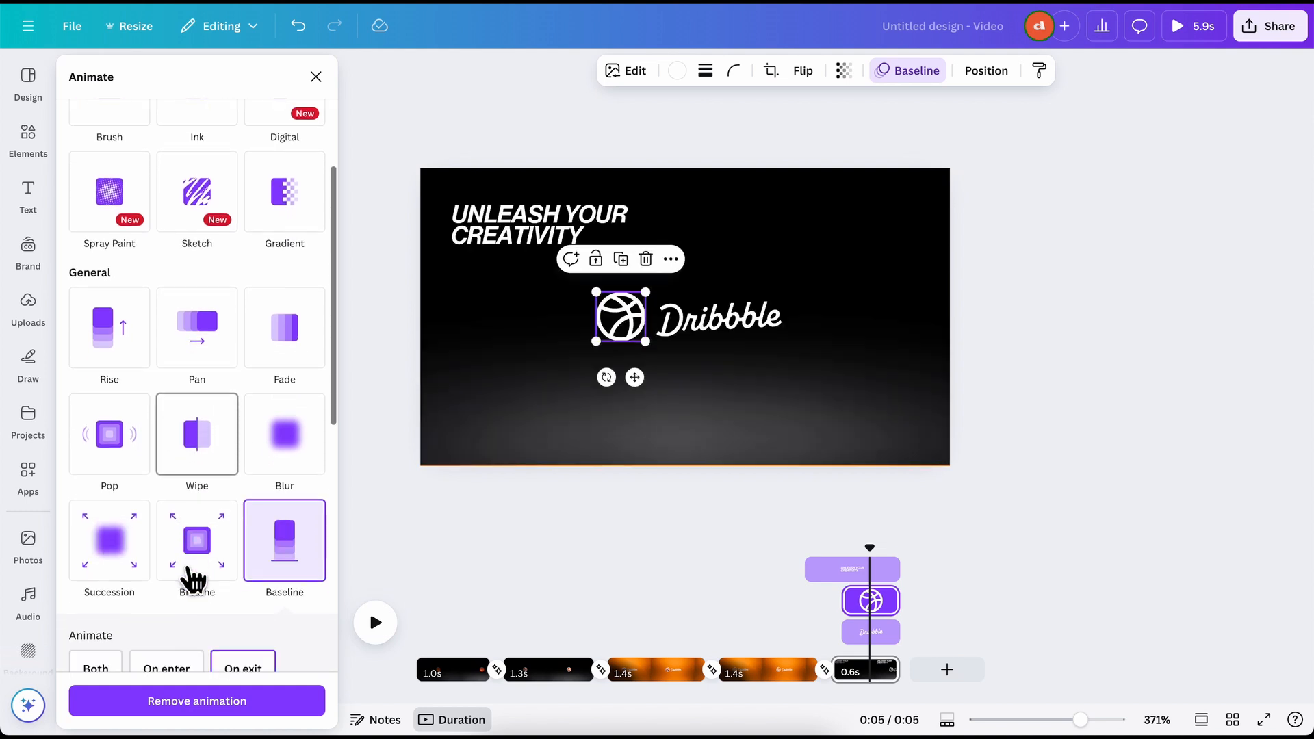
pyautogui.moveTo(202, 361); pyautogui.dragTo(164, 362)
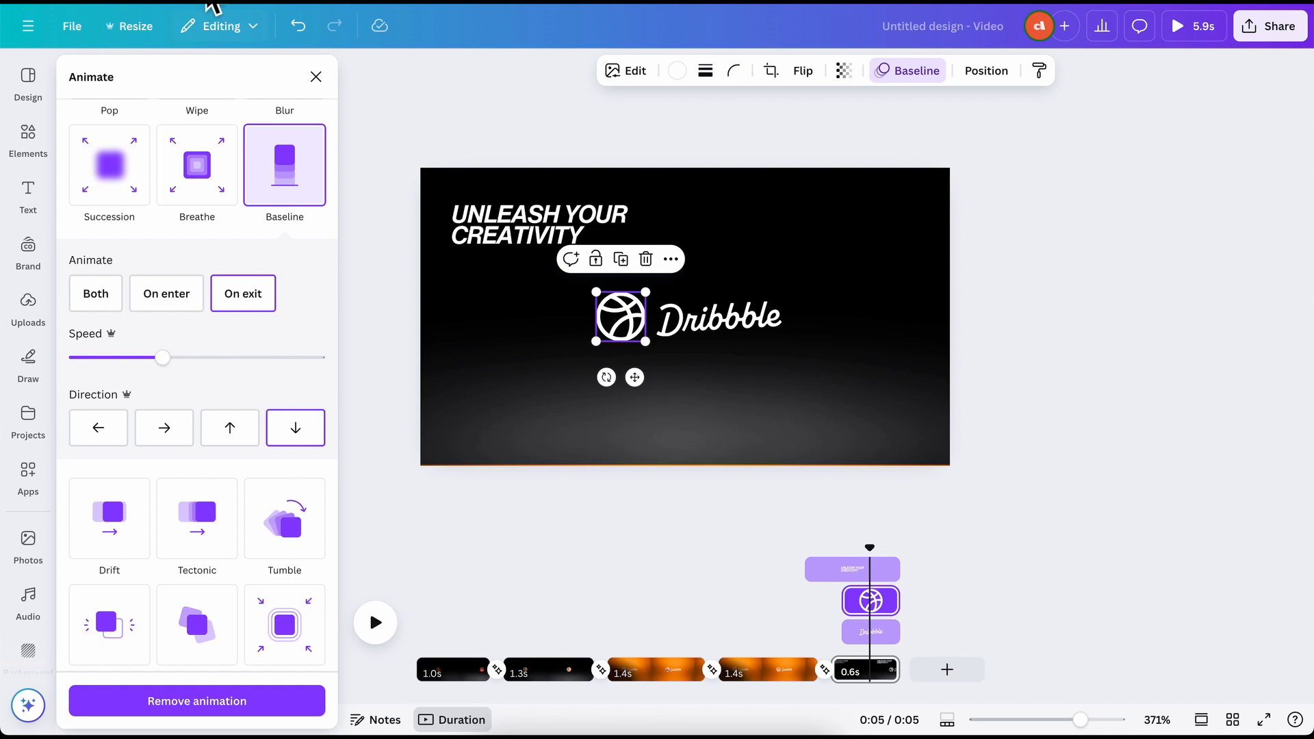
# Switch to the SUBSCRIBE NOW design and examine the Baseline exit animation of the basketball icon and Dribbble wordmark on page 4
pyautogui.click(207, 3)
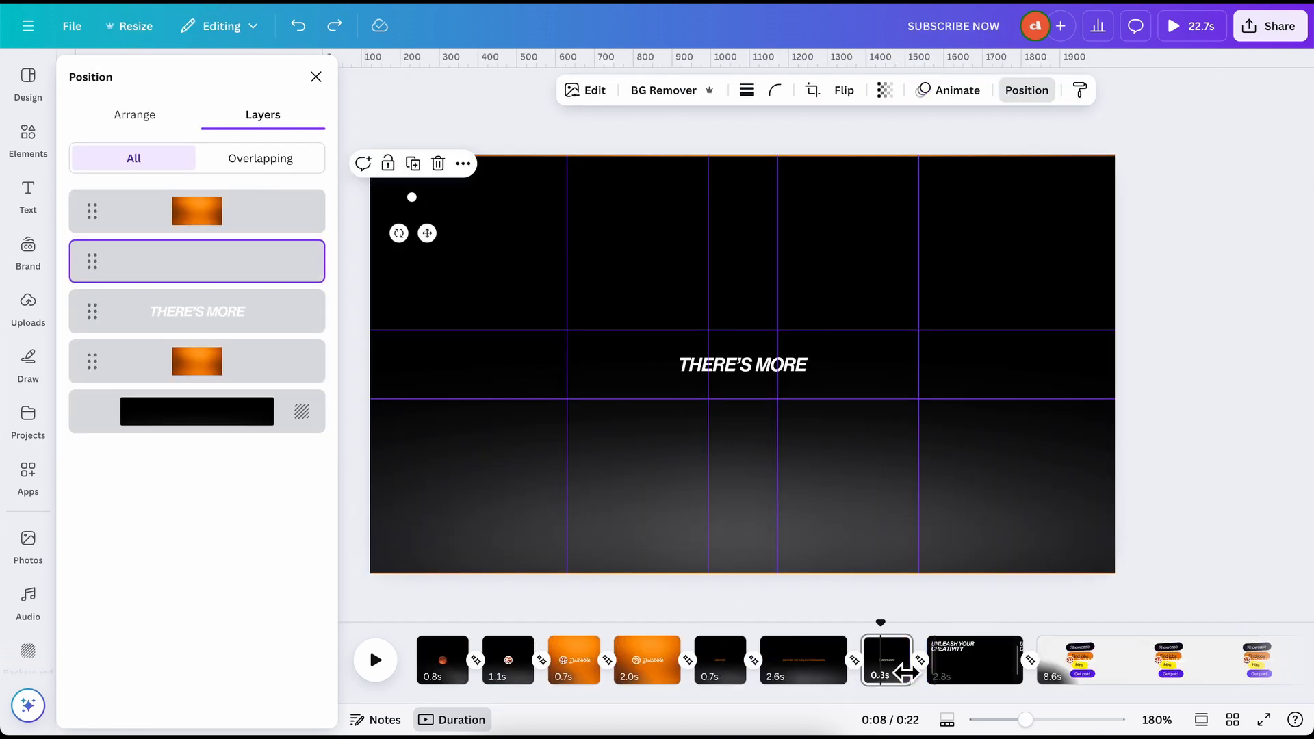
pyautogui.click(642, 678)
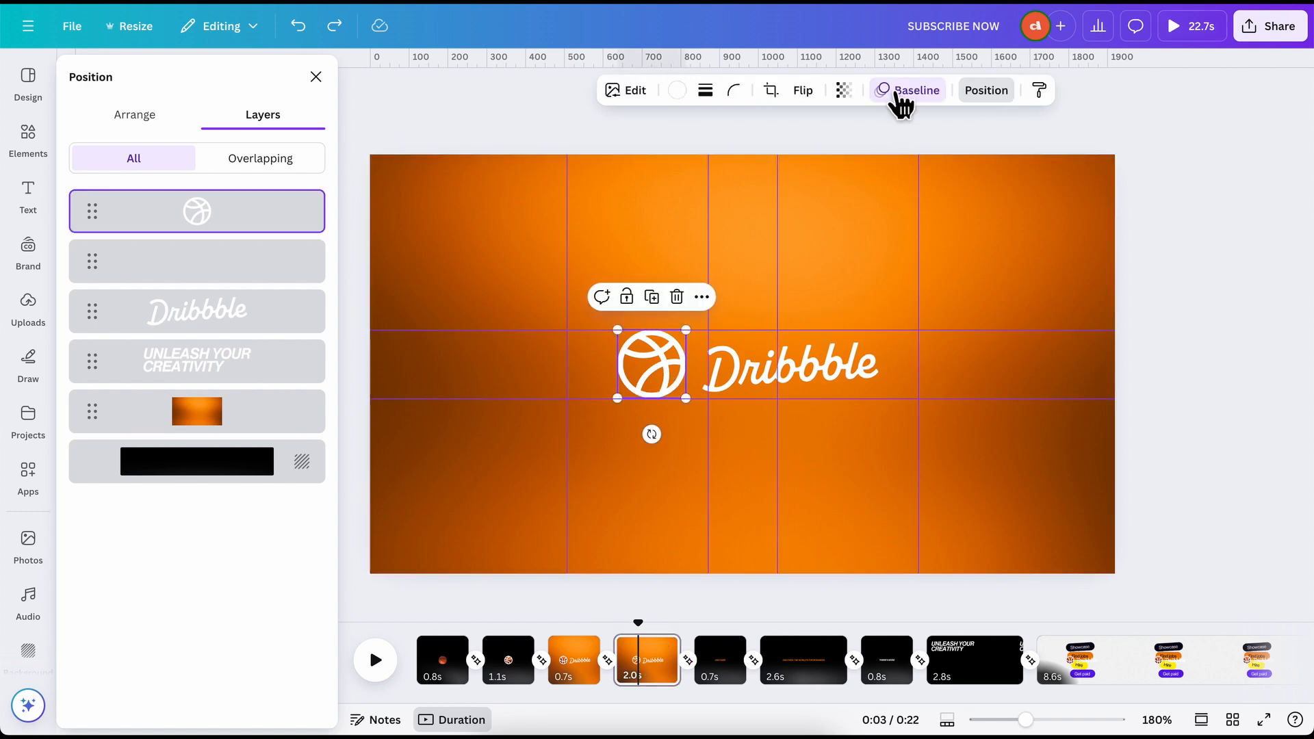
pyautogui.click(900, 92)
pyautogui.scroll(-3, 263, 468)
pyautogui.scroll(-4, 262, 468)
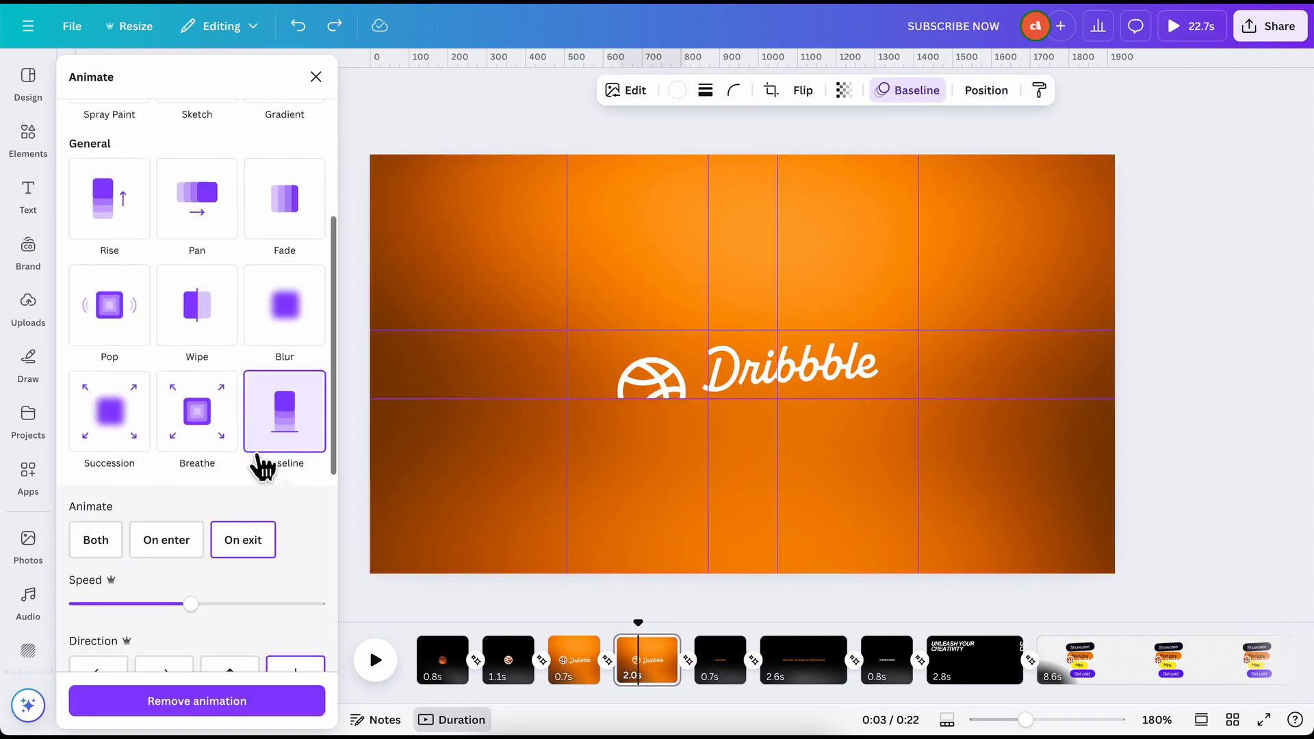
pyautogui.moveTo(176, 541); pyautogui.dragTo(191, 541)
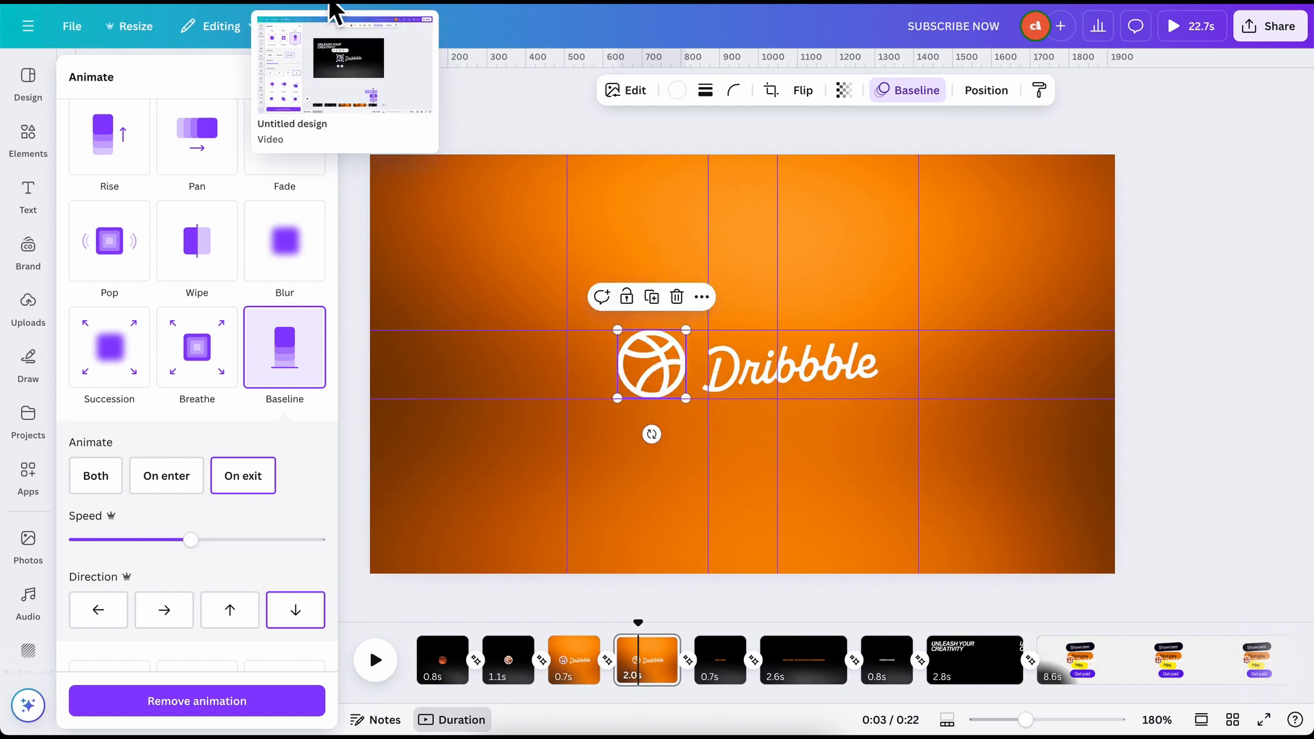
pyautogui.keyDown('shift'); pyautogui.click(798, 378); pyautogui.keyUp('shift')
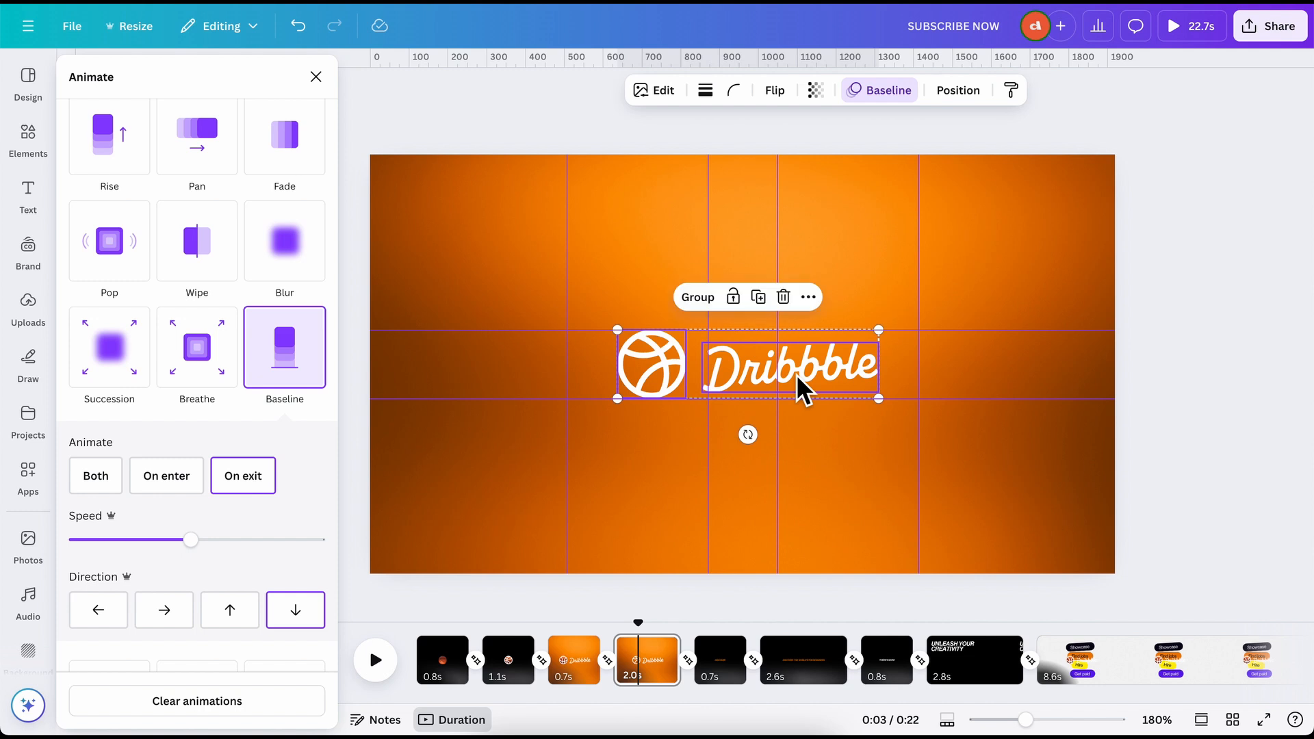
# Switch back to the Untitled design and scrub to the end of page 5 to check the logo's exit
pyautogui.click(368, 5)
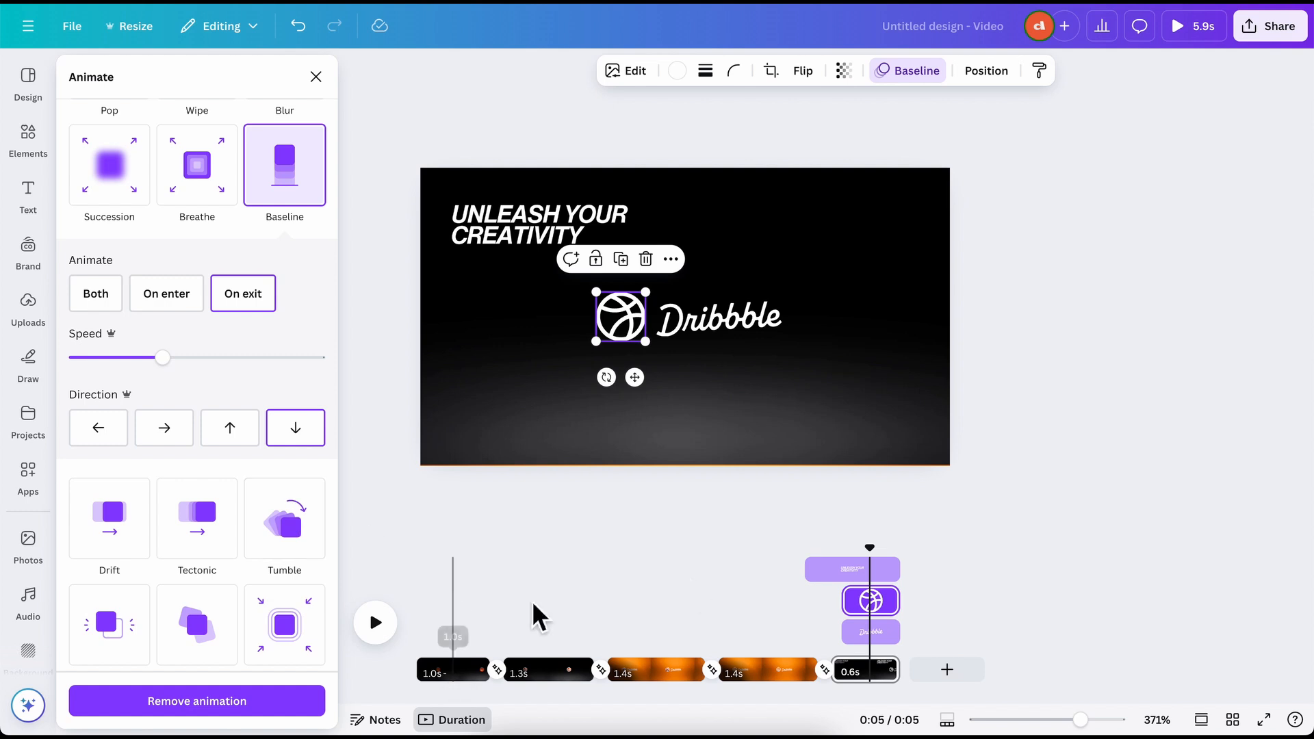
pyautogui.moveTo(871, 553); pyautogui.dragTo(917, 573)
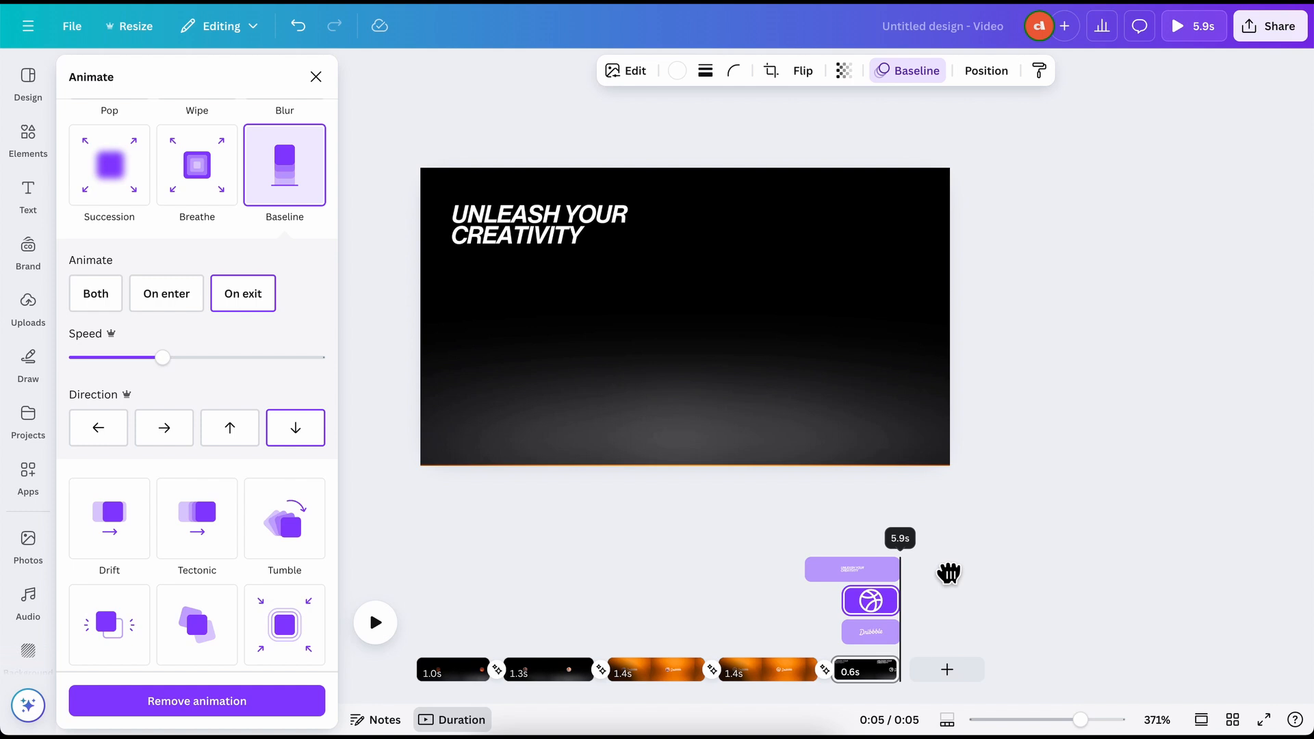
pyautogui.click(1073, 397)
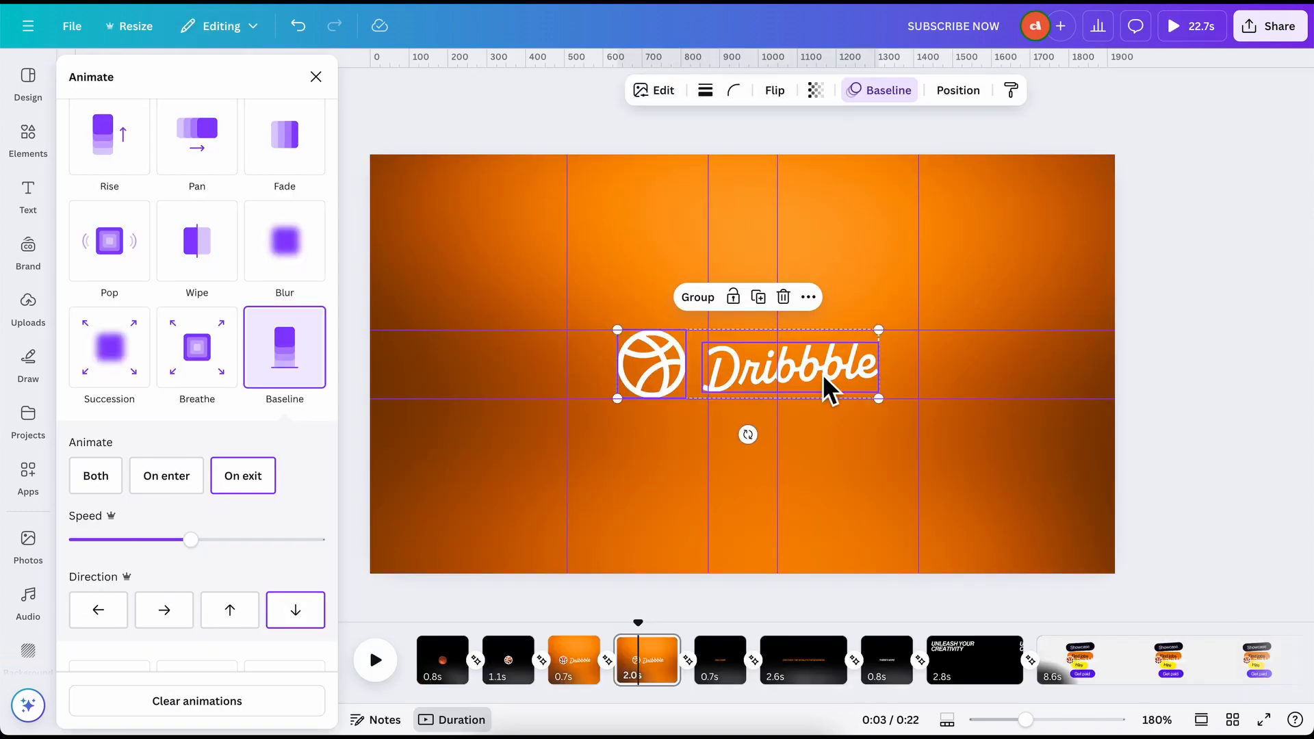
# Examine how the portrait photos move on the UNLEASH YOUR CREATIVITY page of the SUBSCRIBE NOW design
pyautogui.click(1088, 443)
pyautogui.scroll(-1, 1088, 443)
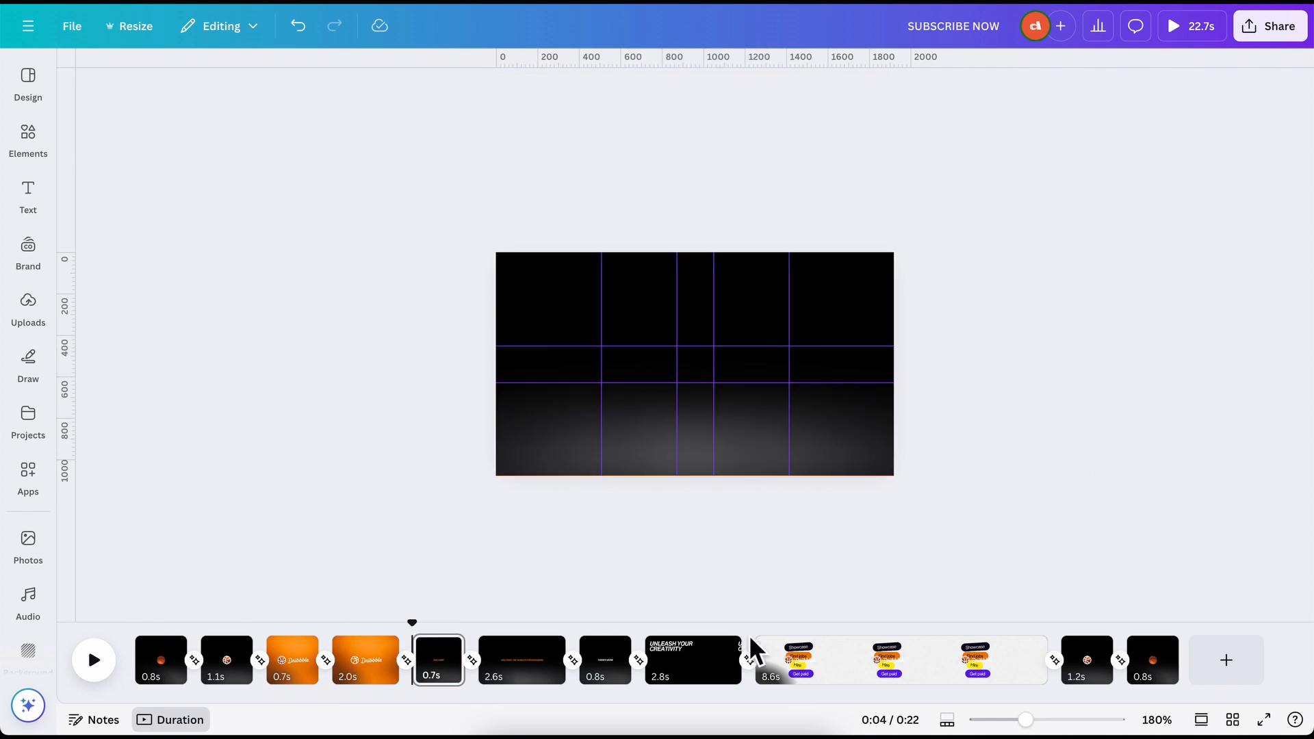
pyautogui.click(688, 674)
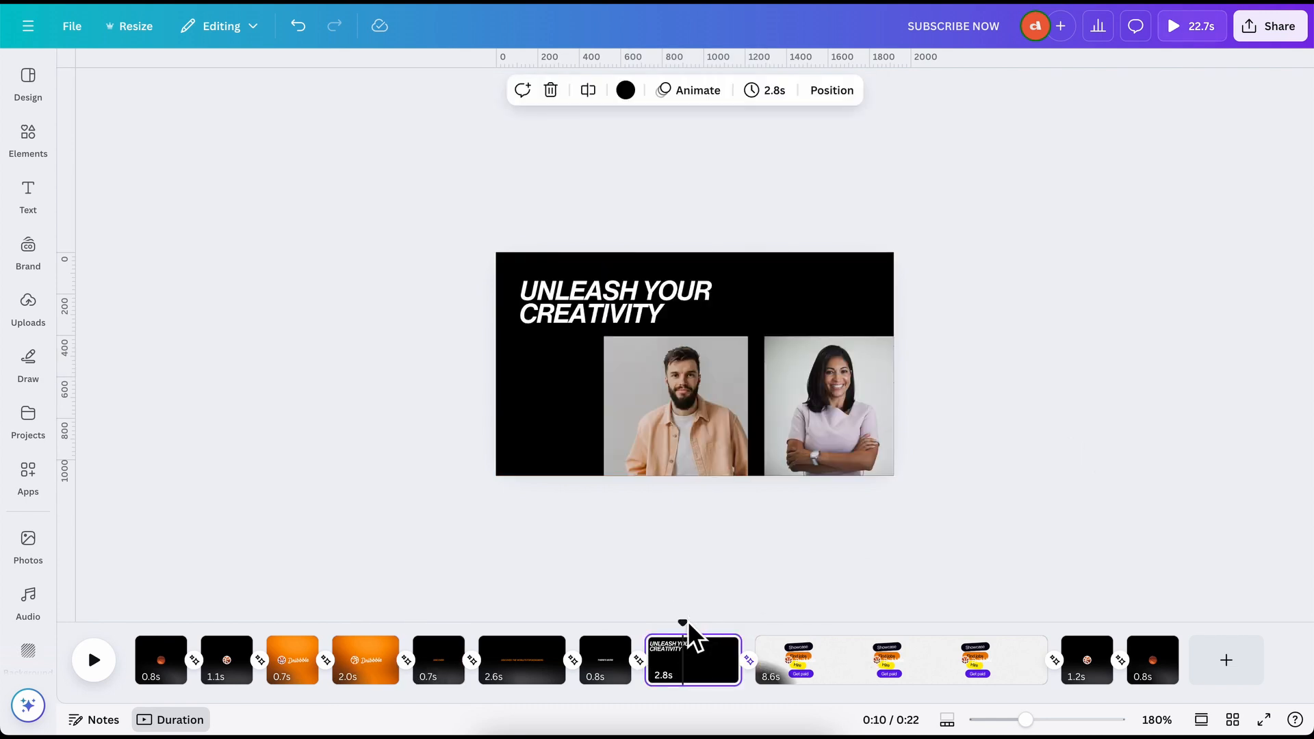
pyautogui.moveTo(681, 626)
pyautogui.mouseDown()
pyautogui.moveTo(643, 619)
pyautogui.moveTo(757, 623)
pyautogui.moveTo(654, 623)
pyautogui.moveTo(701, 626)
pyautogui.mouseUp()
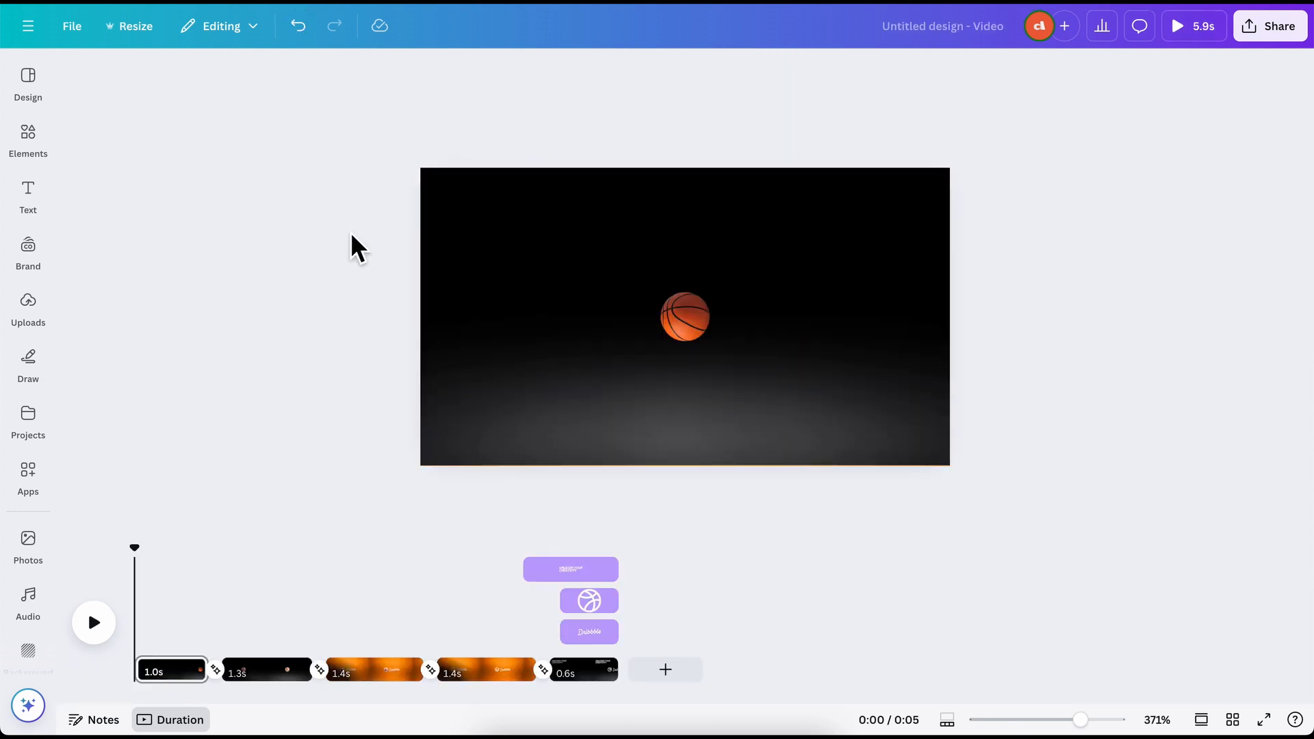
# In the Untitled design, add the recently used photo of a surprised man with a laptop to page 1
pyautogui.click(28, 137)
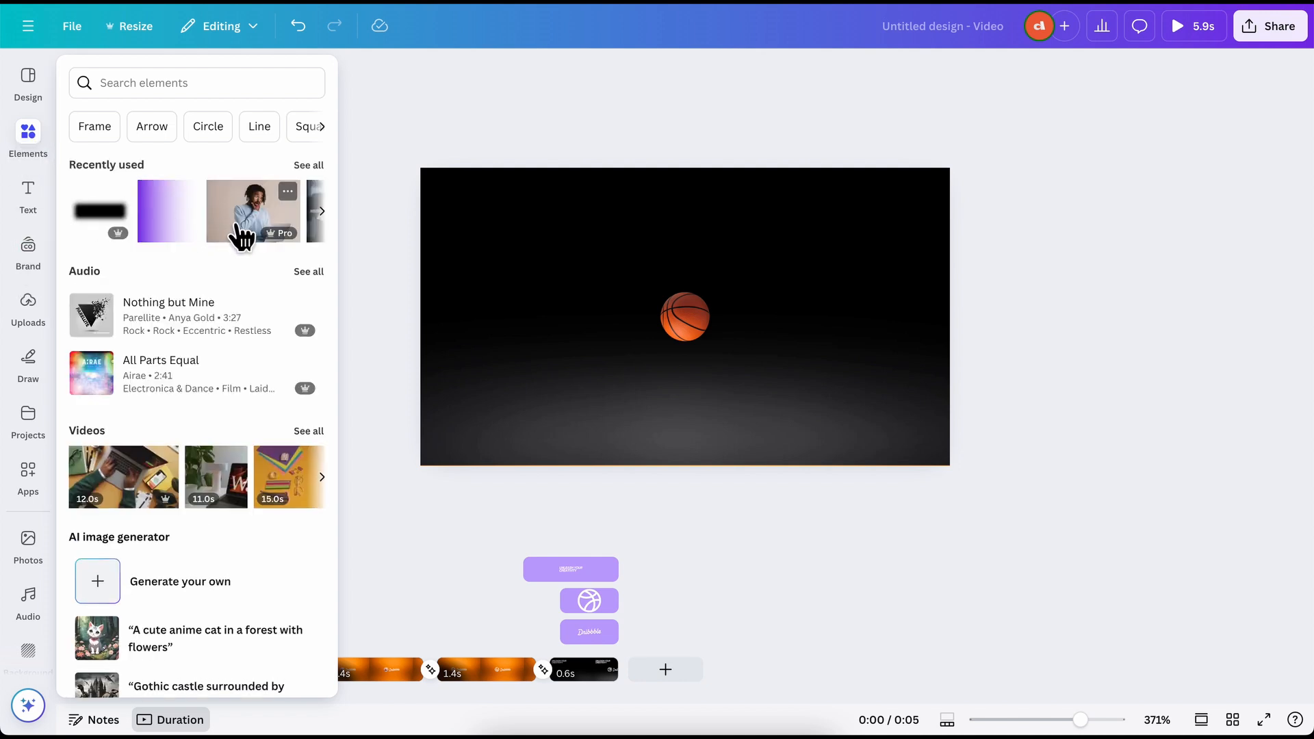
pyautogui.click(243, 237)
pyautogui.click(683, 327)
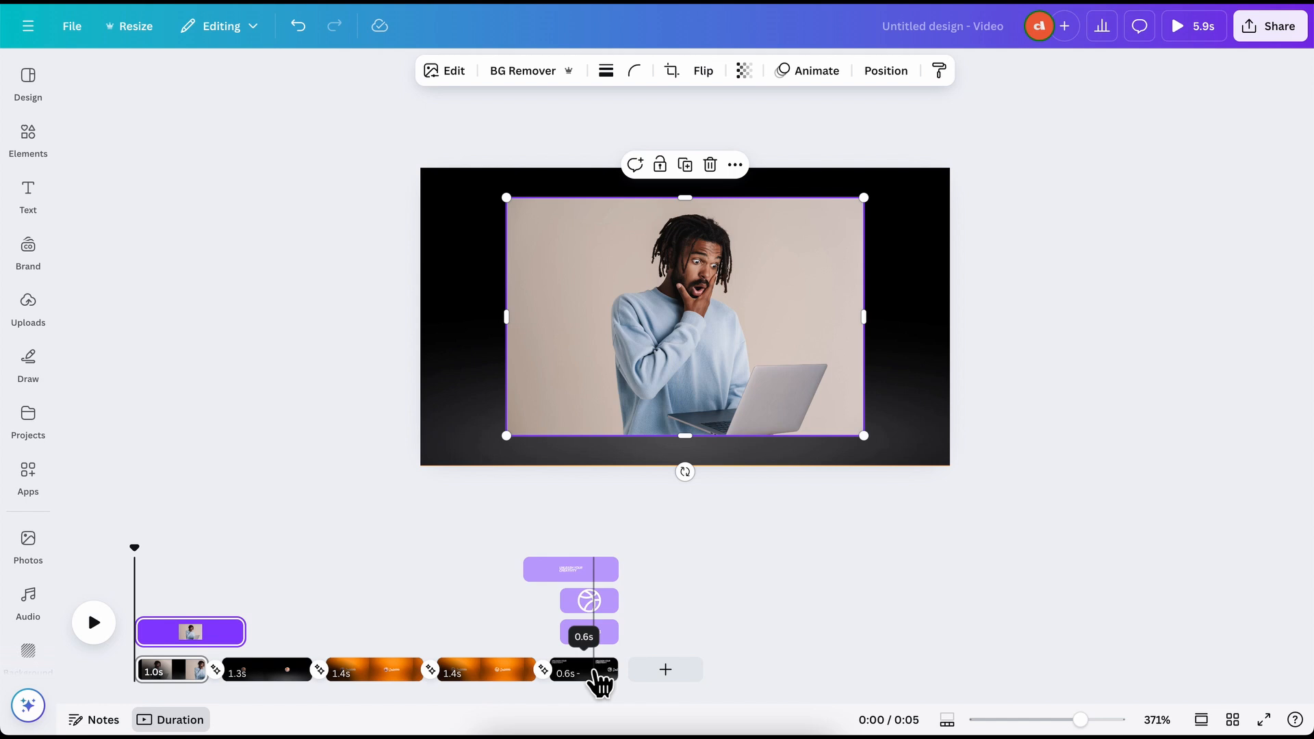
# Duplicate page 5, the 0.6 s page with the UNLEASH YOUR CREATIVITY headline
pyautogui.click(597, 670)
pyautogui.click(663, 366)
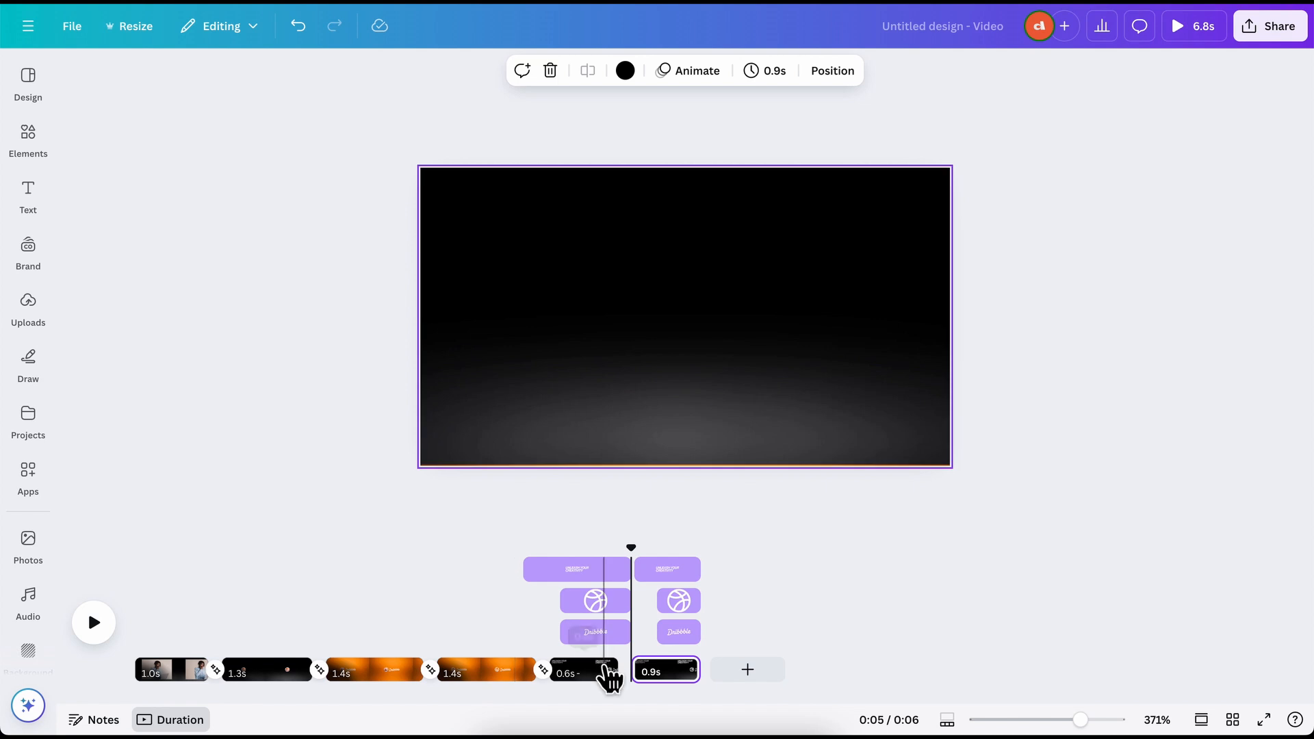
pyautogui.rightClick(608, 677)
pyautogui.click(543, 363)
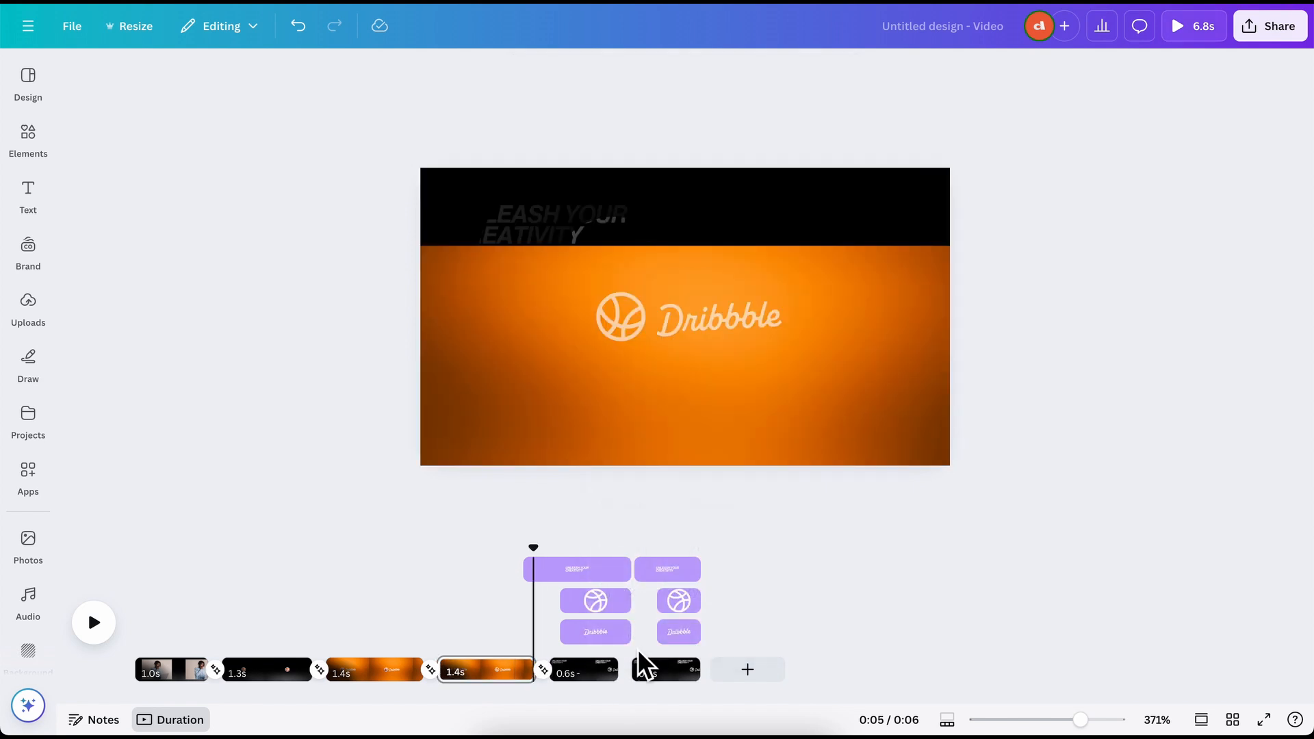
# Review the layer lists of page 5 and its duplicate, page 6
pyautogui.rightClick(596, 674)
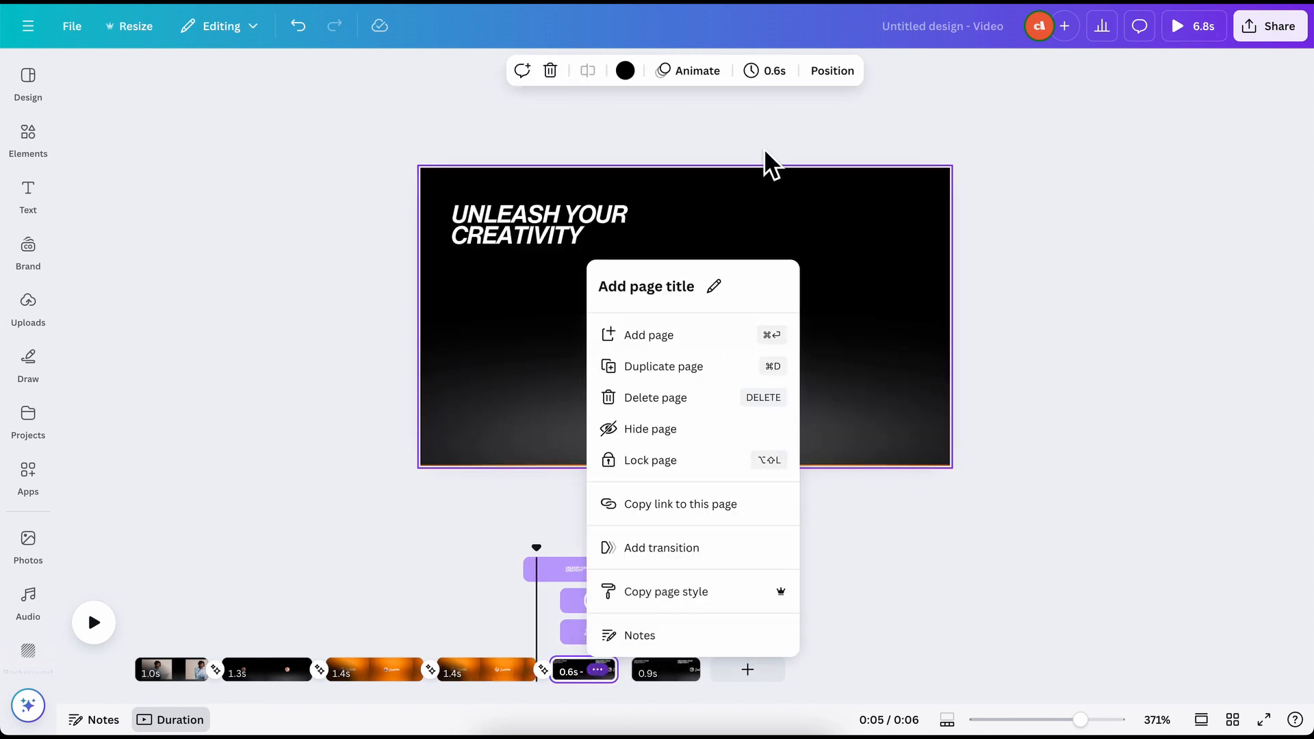
pyautogui.click(833, 71)
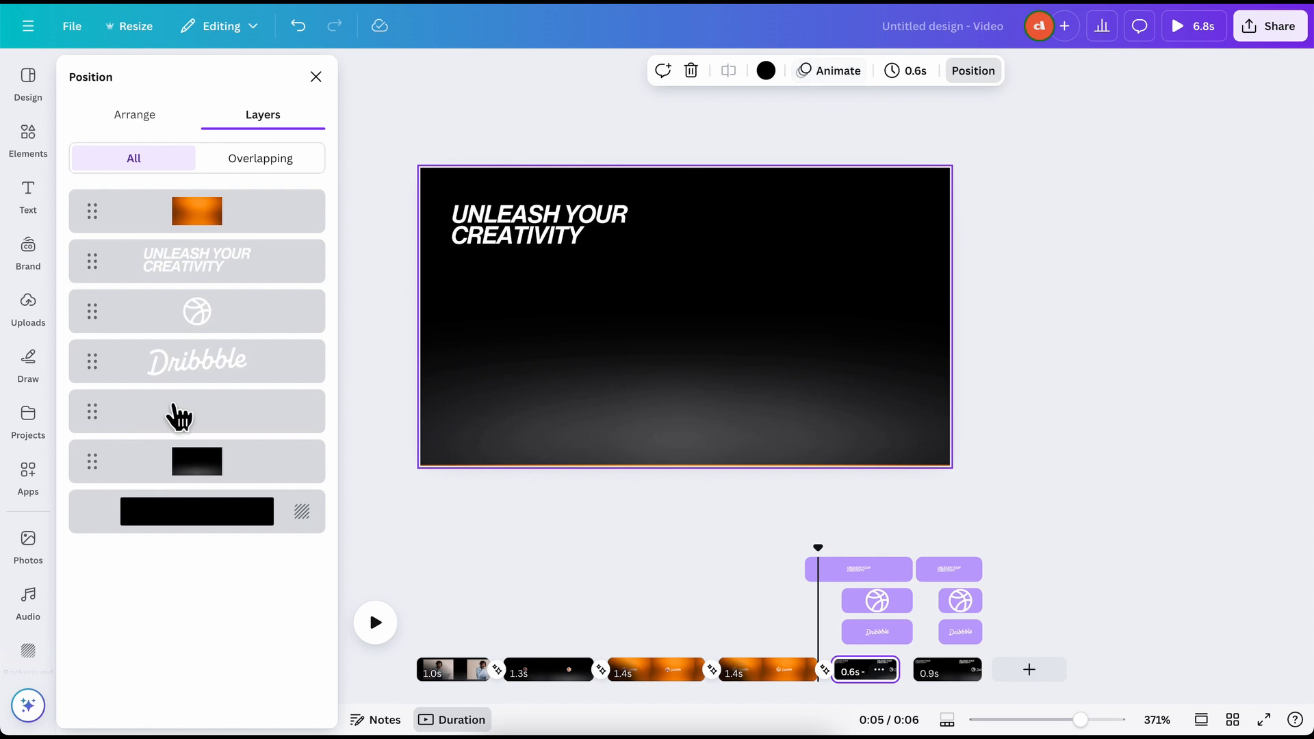
pyautogui.click(945, 679)
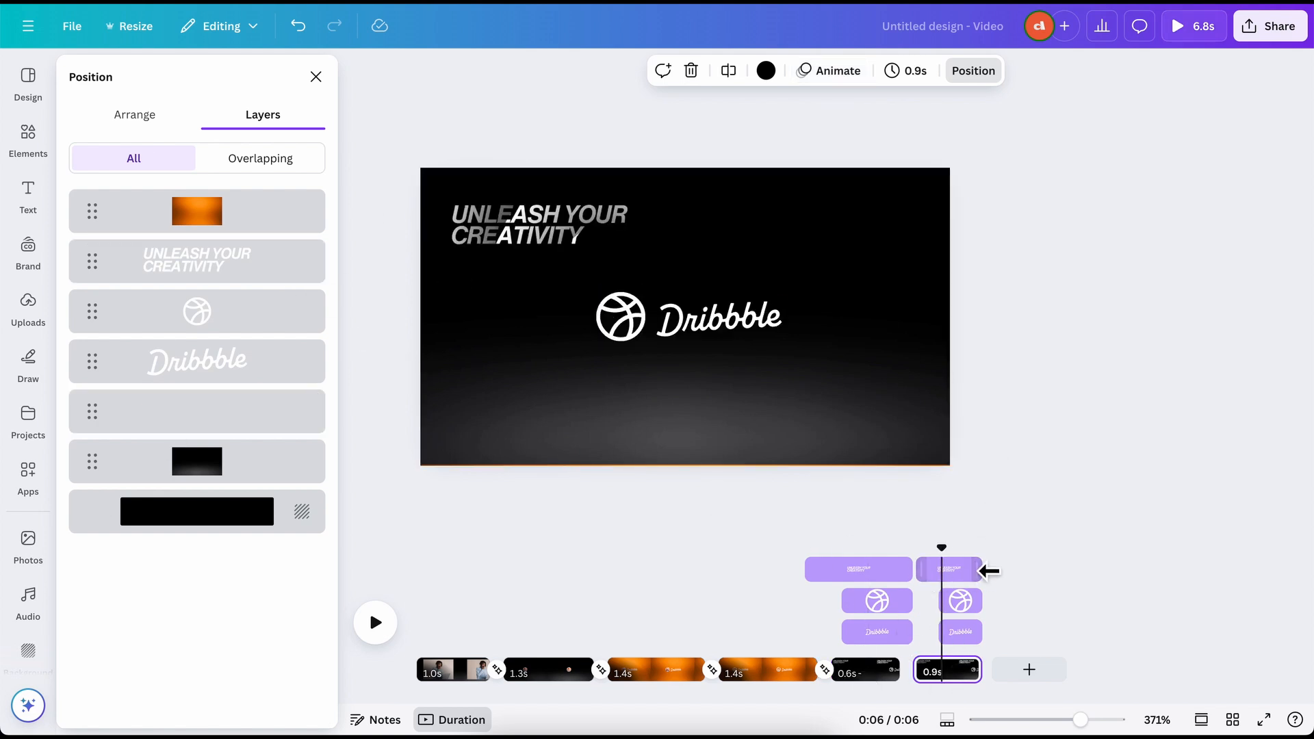
pyautogui.moveTo(1015, 525); pyautogui.dragTo(949, 636)
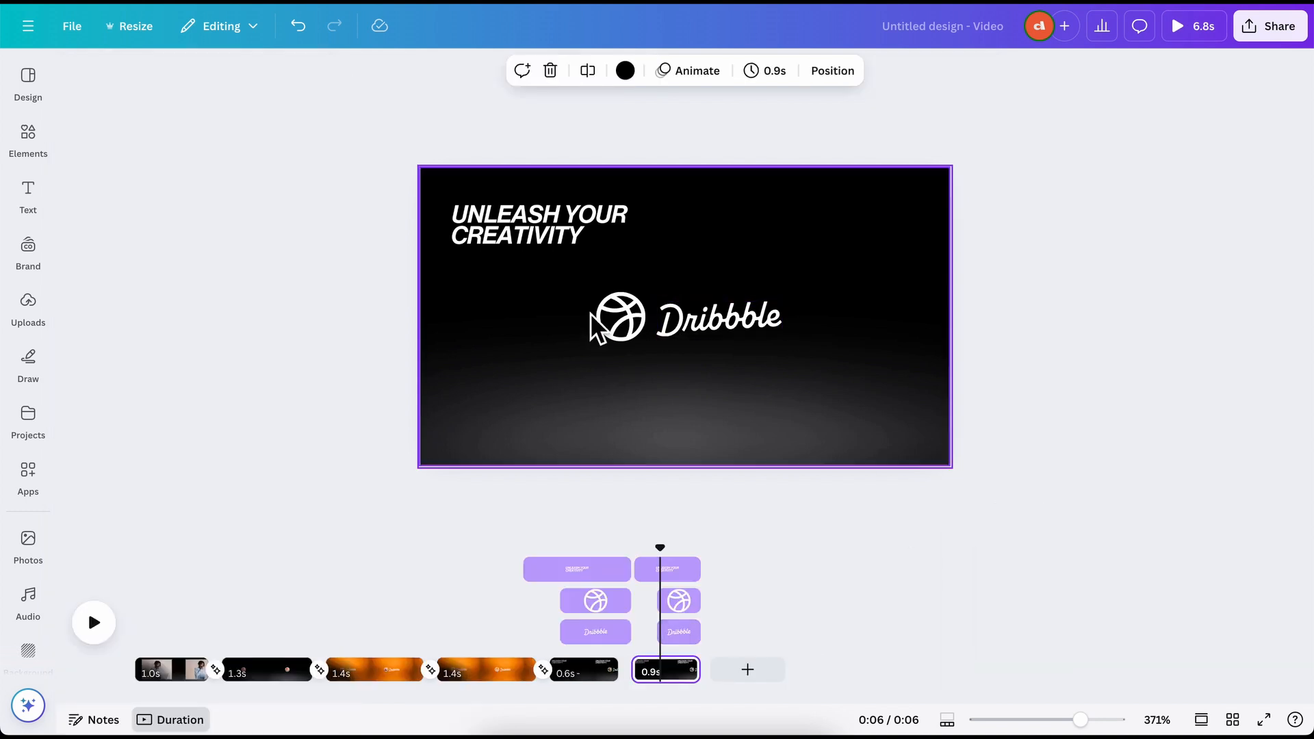
# Make the basketball icon and Dribbble wordmark on page 6 fully transparent, leaving only the headline showing
pyautogui.moveTo(383, 295); pyautogui.dragTo(818, 349)
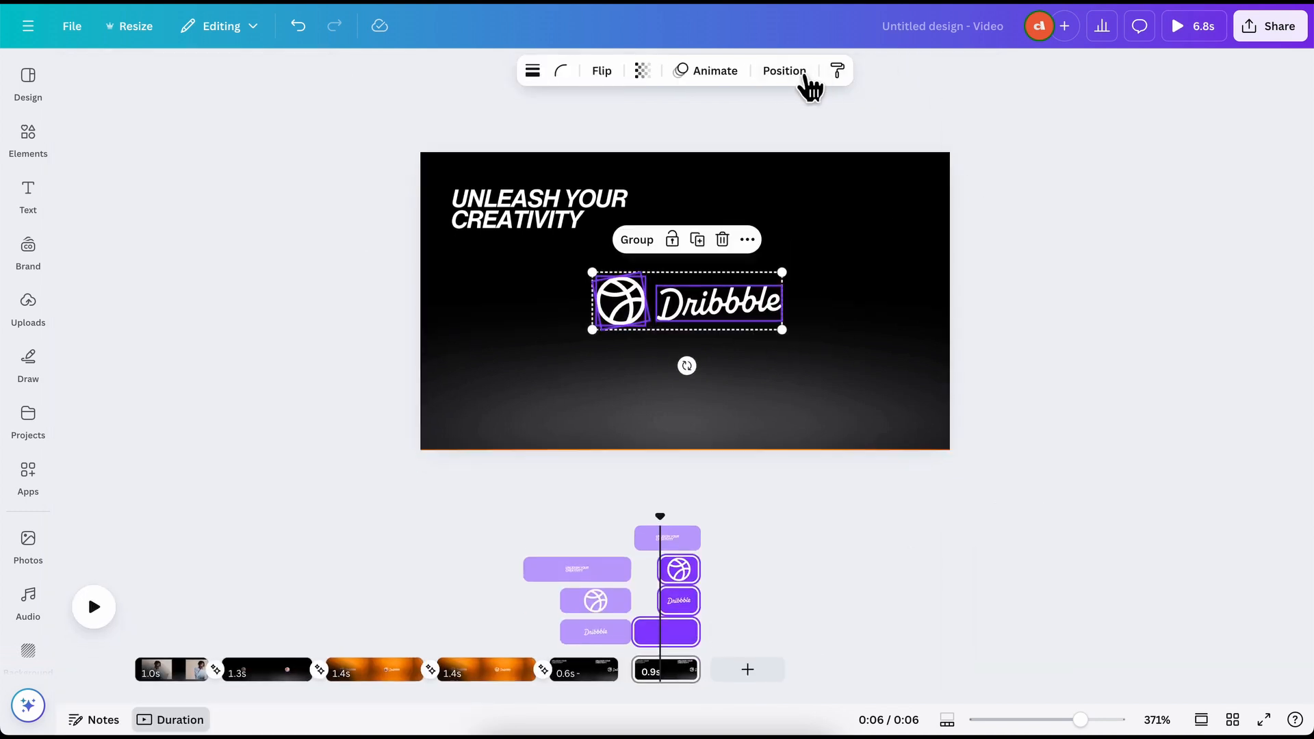
pyautogui.click(642, 71)
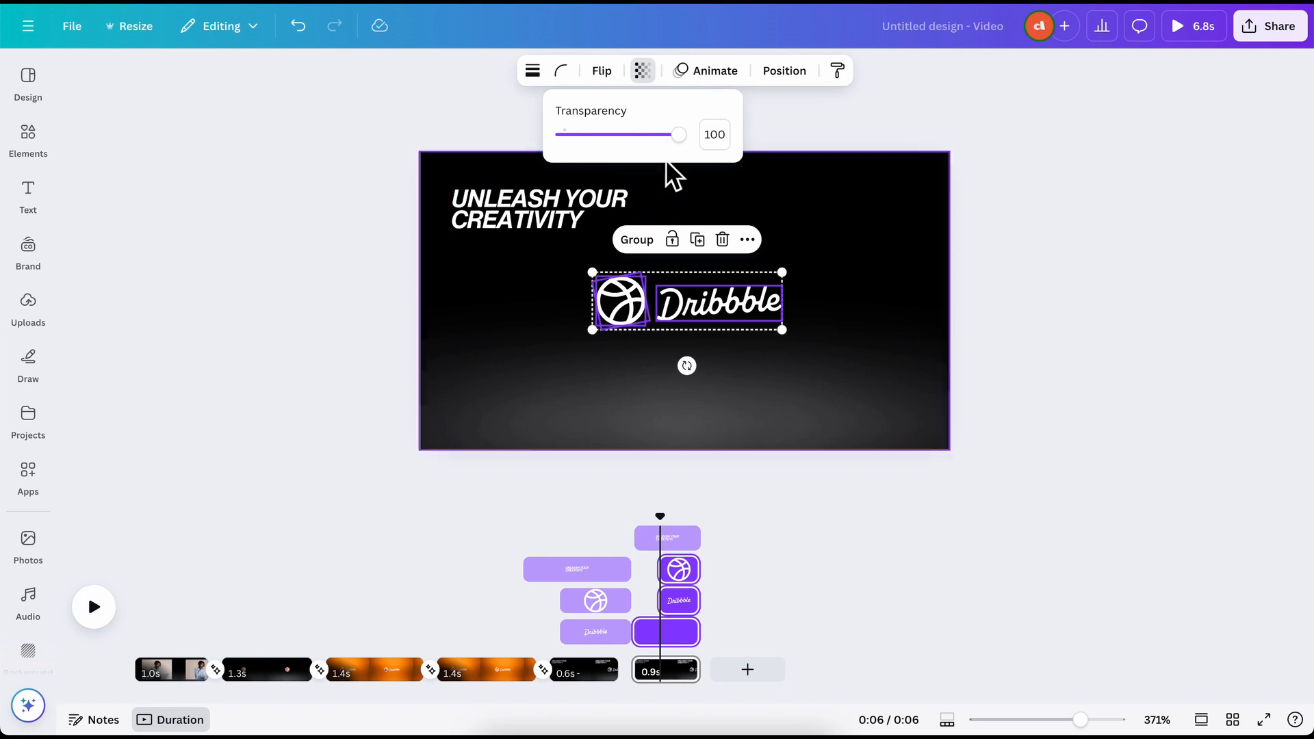
pyautogui.moveTo(683, 134); pyautogui.dragTo(436, 181)
pyautogui.click(1024, 442)
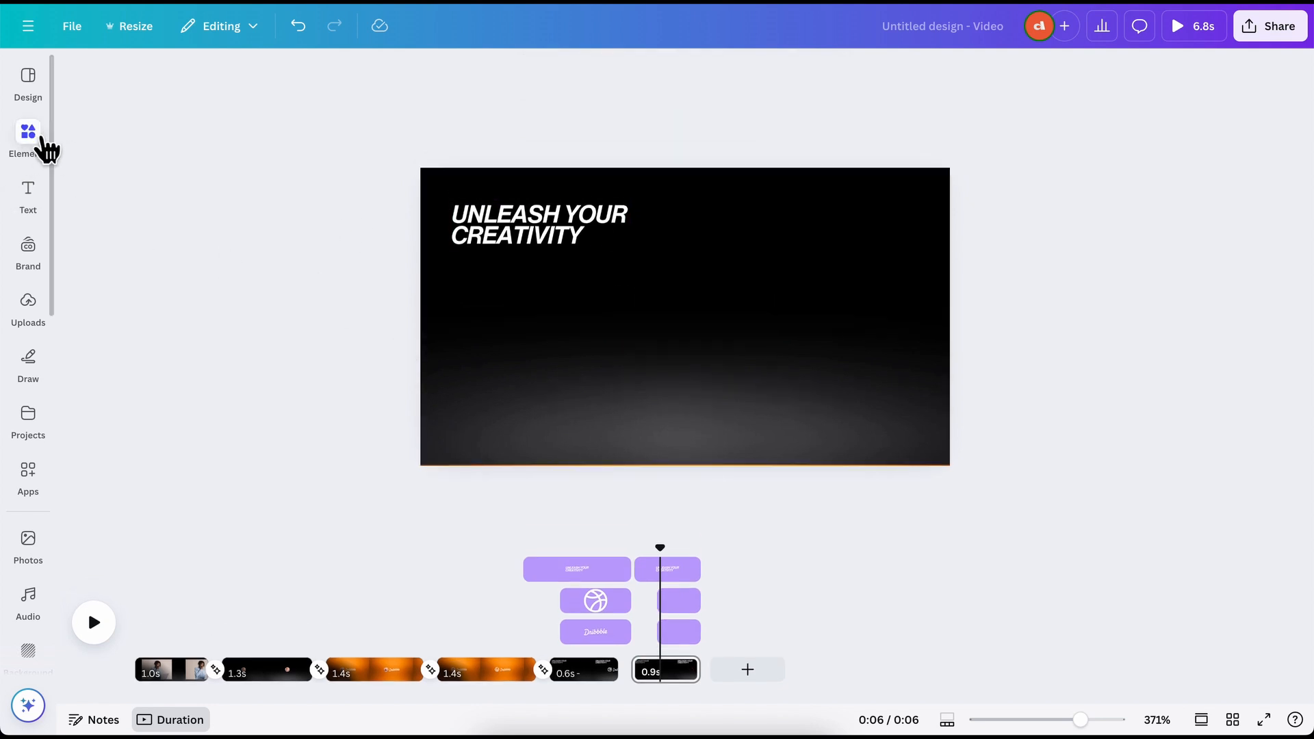
# Add the recently used photo of the smiling man in a white polo shirt to page 6
pyautogui.click(31, 141)
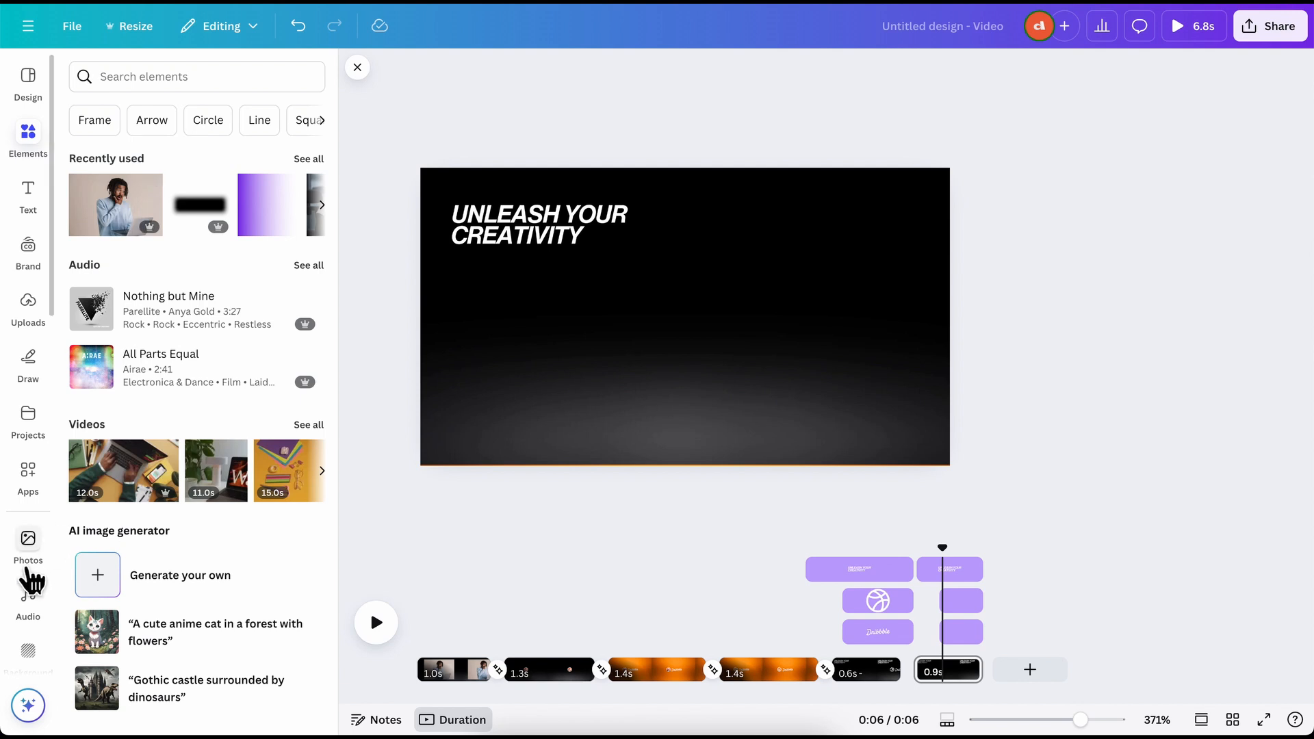
pyautogui.click(27, 548)
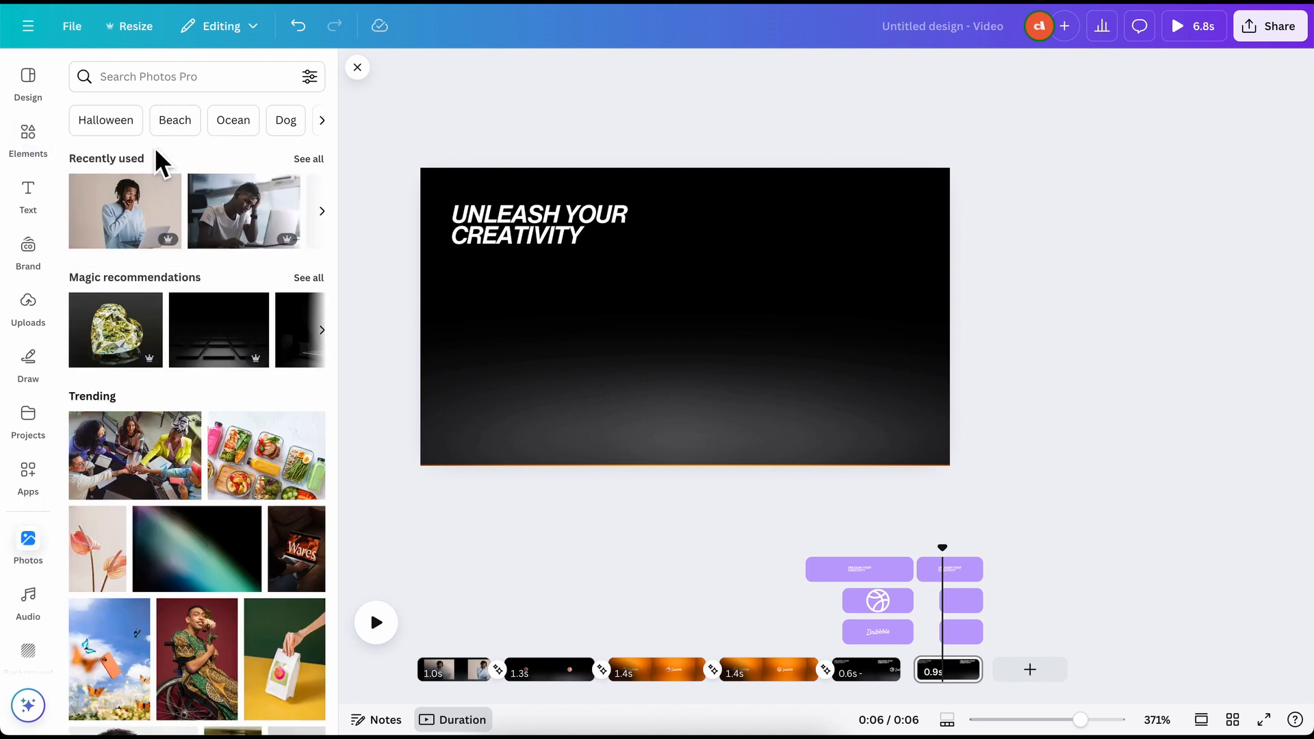
pyautogui.click(311, 160)
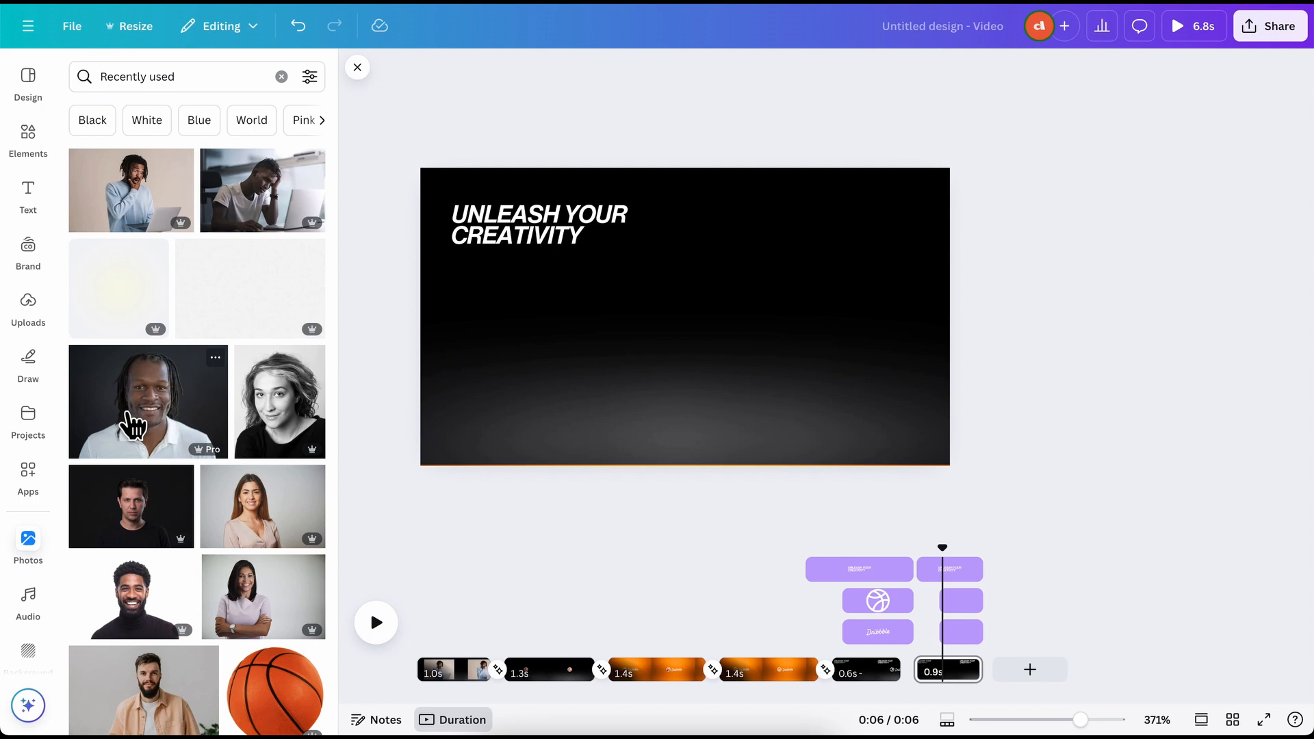
pyautogui.click(134, 424)
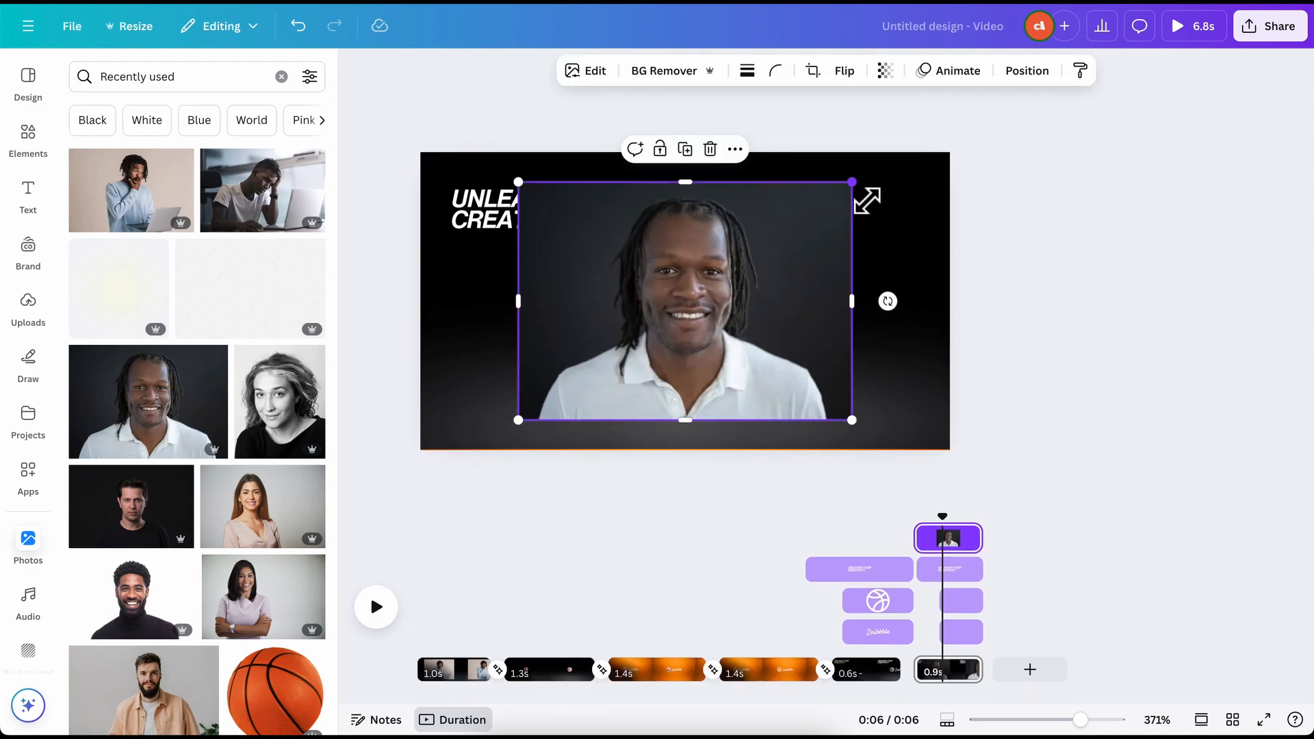
# Shrink the portrait photo, place it below the headline aligned with its left edge, and crop it to a square
pyautogui.moveTo(852, 182); pyautogui.dragTo(672, 310)
pyautogui.moveTo(585, 401); pyautogui.dragTo(519, 394)
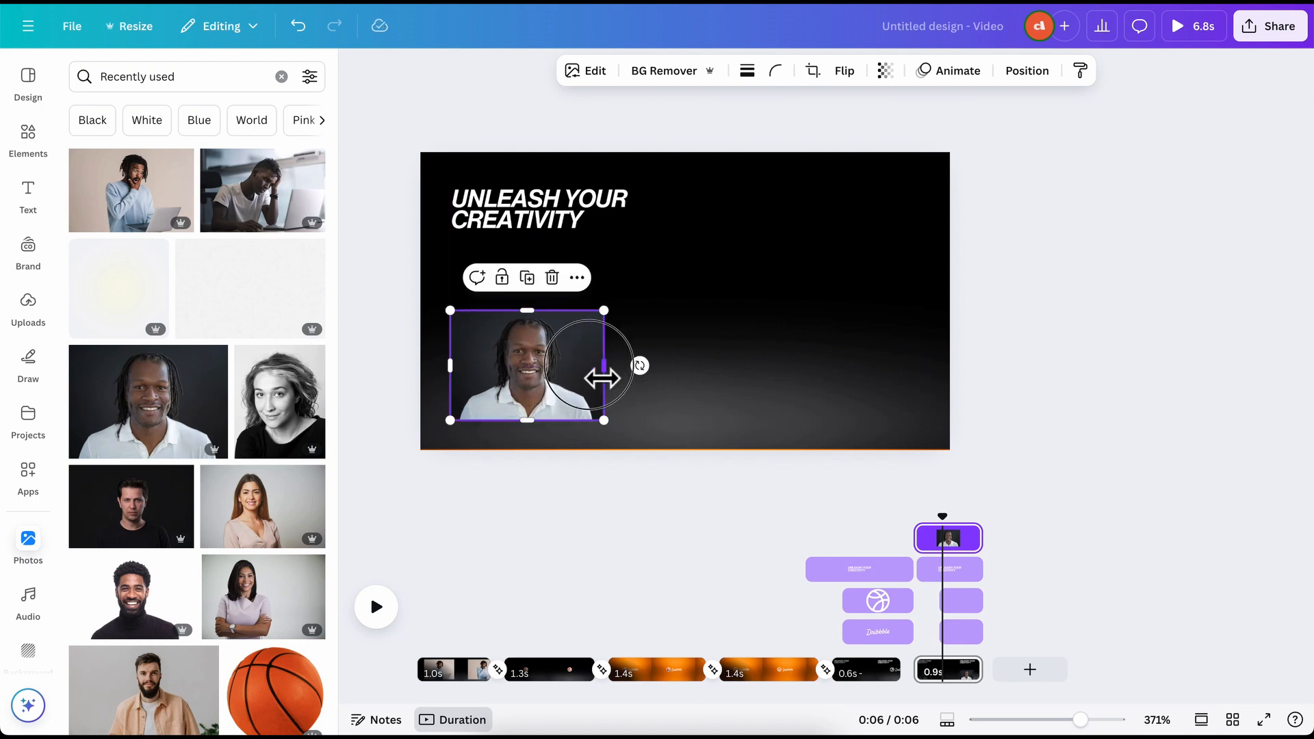
pyautogui.moveTo(602, 375); pyautogui.dragTo(573, 385)
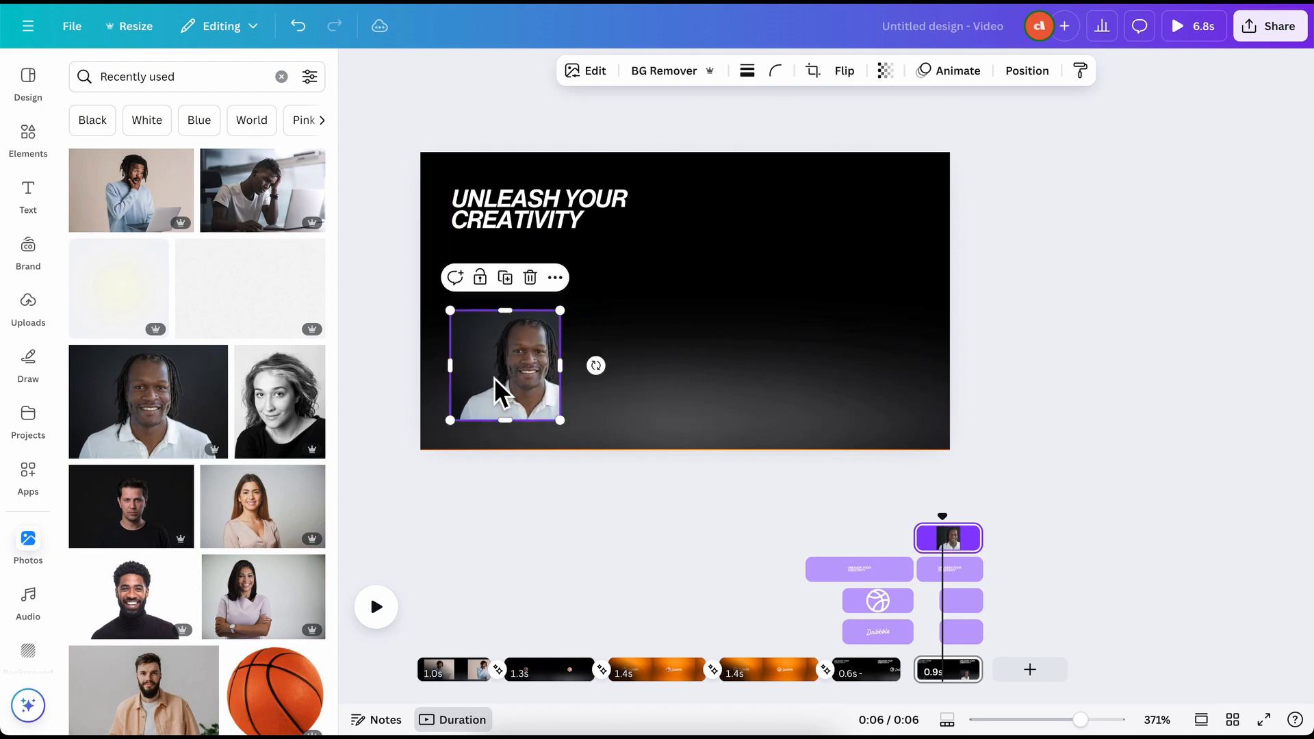
# Duplicate the square portrait into a row of five evenly spaced photos and scale the row down to fit the page
pyautogui.moveTo(498, 361); pyautogui.dragTo(959, 413)
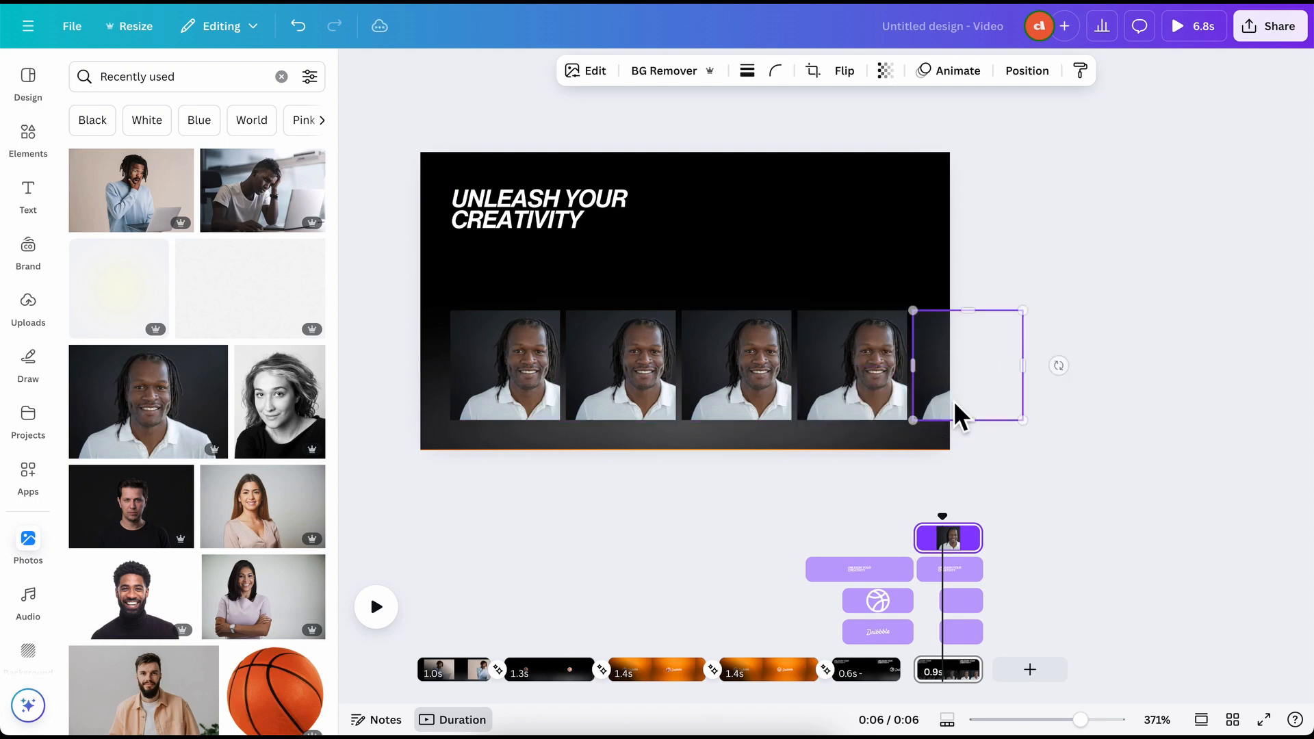
pyautogui.keyDown('shift'); pyautogui.click(885, 387); pyautogui.keyUp('shift')
pyautogui.keyDown('shift'); pyautogui.click(724, 383); pyautogui.keyUp('shift')
pyautogui.keyDown('shift'); pyautogui.click(578, 373); pyautogui.keyUp('shift')
pyautogui.keyDown('shift'); pyautogui.click(520, 369); pyautogui.keyUp('shift')
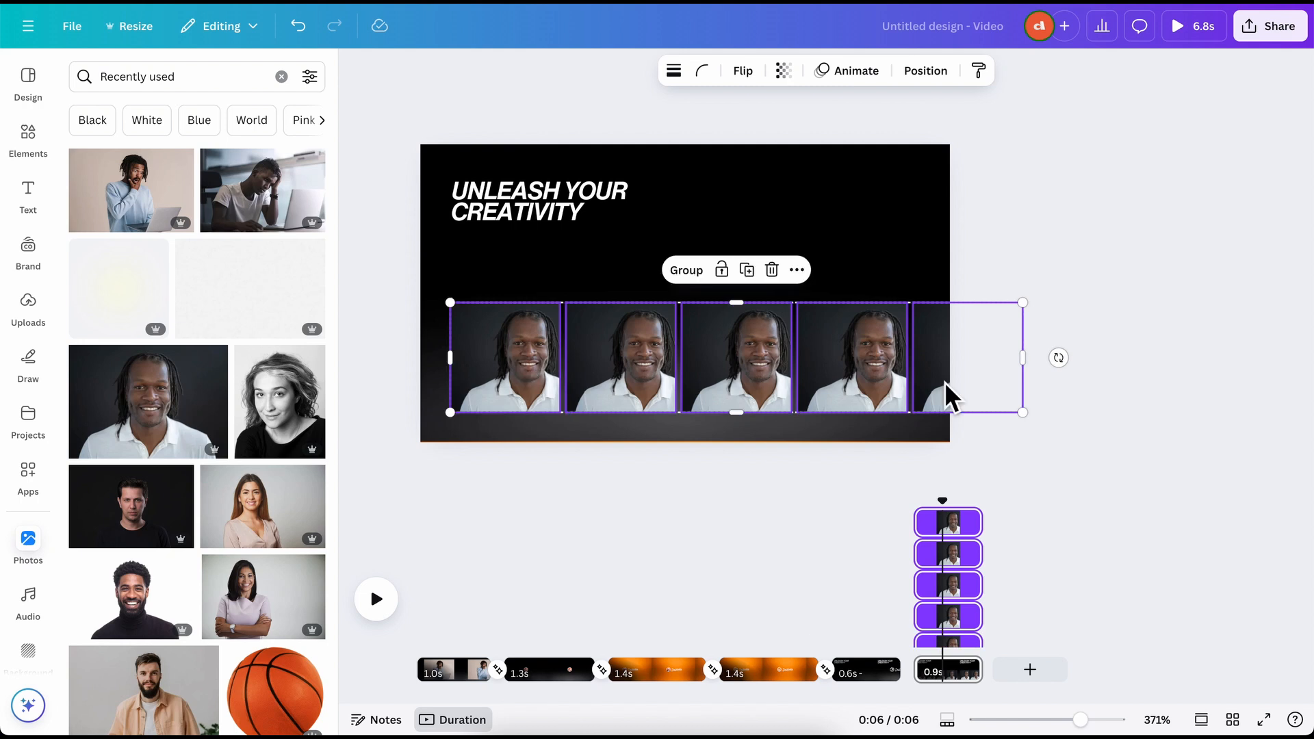
pyautogui.moveTo(1024, 303); pyautogui.dragTo(890, 327)
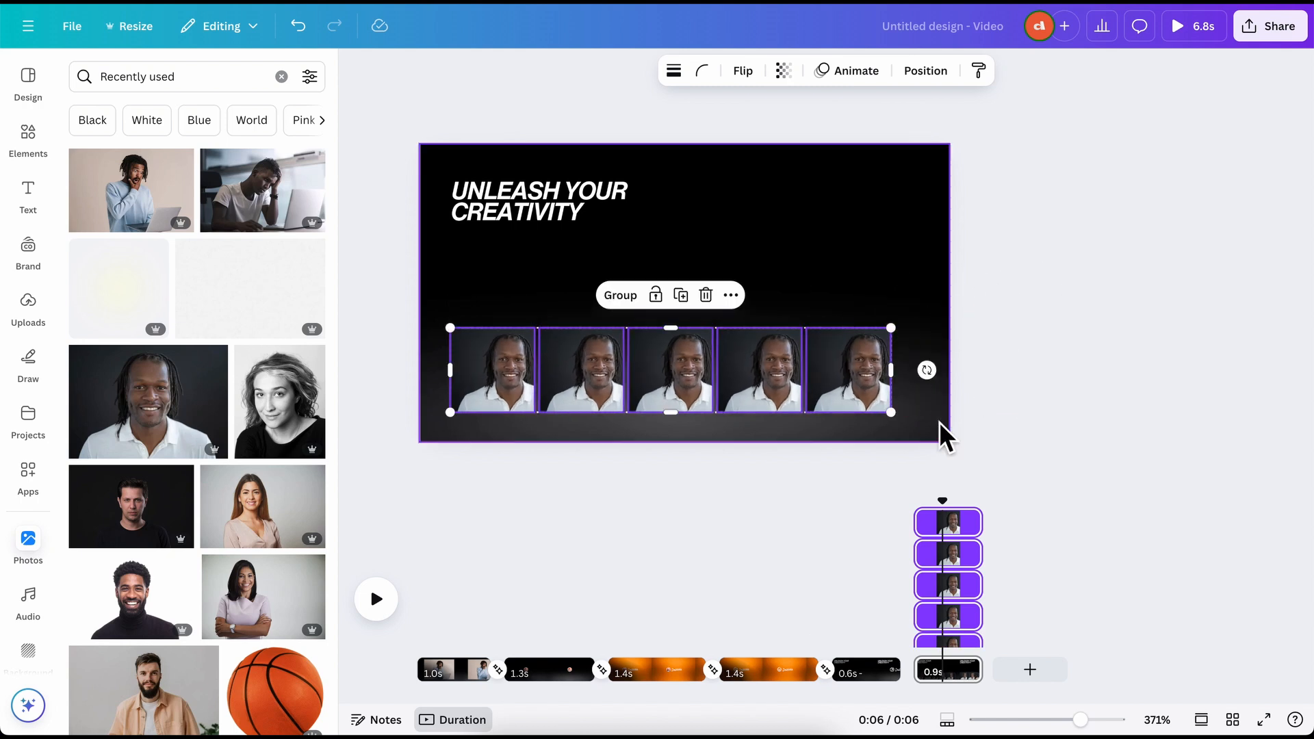
pyautogui.click(938, 434)
# Duplicate the last two photos and place the copies at the row's right end, extending it to seven photos
pyautogui.click(887, 409)
pyautogui.keyDown('shift'); pyautogui.click(759, 391); pyautogui.keyUp('shift')
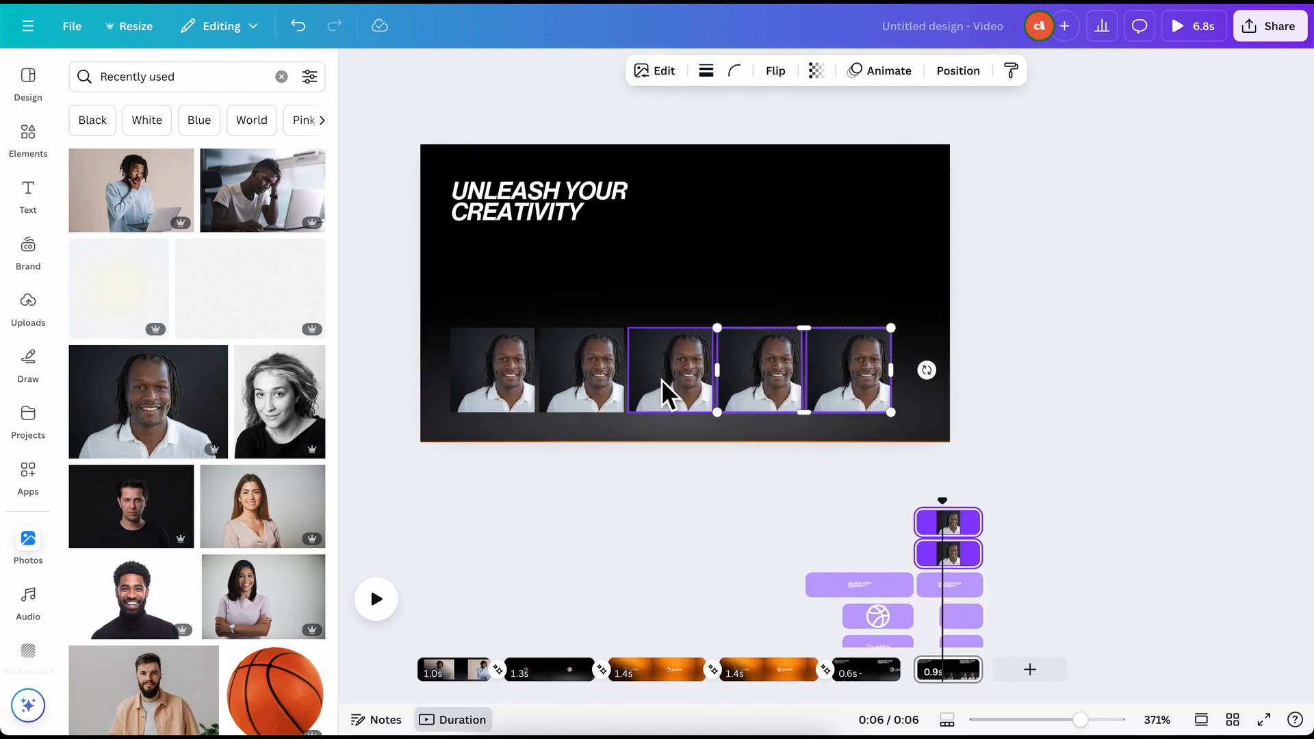
pyautogui.moveTo(763, 400); pyautogui.dragTo(941, 419)
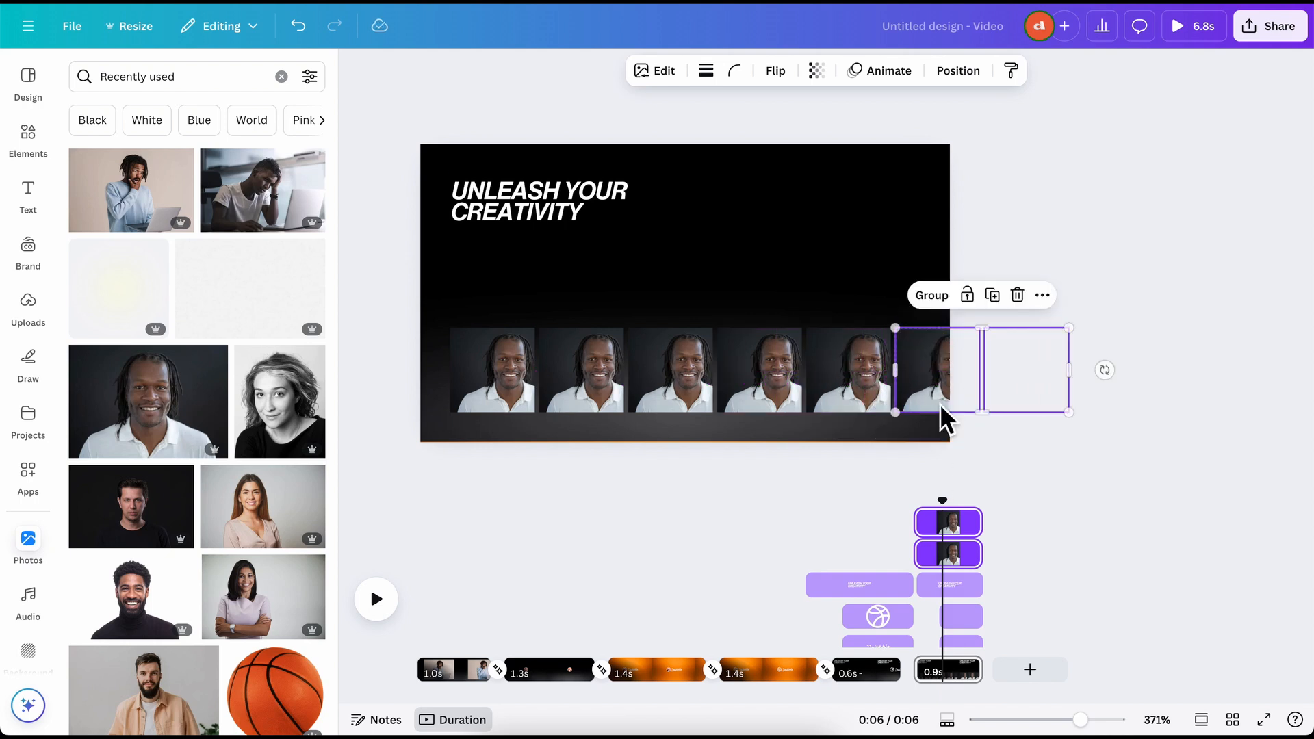
# Group all seven portrait photos in the row into a single element
pyautogui.keyDown('shift'); pyautogui.click(874, 397); pyautogui.keyUp('shift')
pyautogui.keyDown('shift'); pyautogui.click(674, 383); pyautogui.keyUp('shift')
pyautogui.keyDown('shift'); pyautogui.click(601, 376); pyautogui.keyUp('shift')
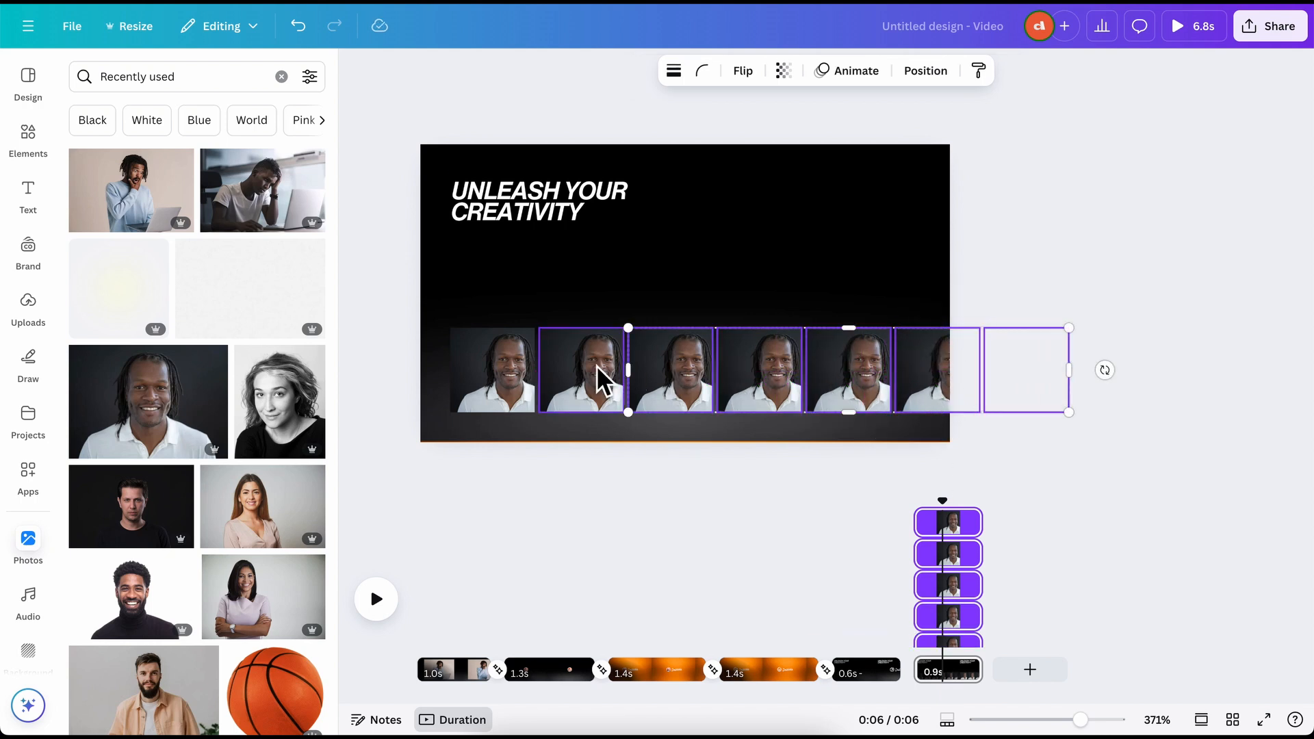
pyautogui.keyDown('shift'); pyautogui.click(520, 375); pyautogui.keyUp('shift')
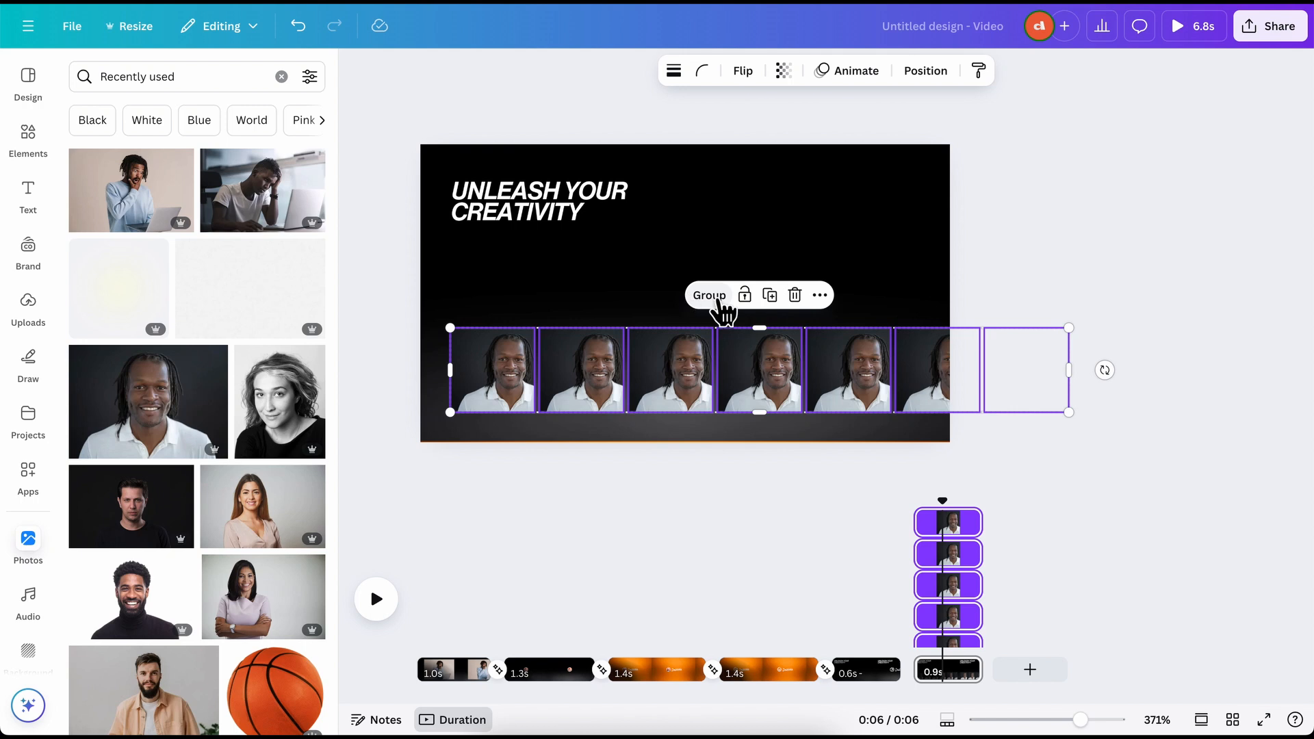
pyautogui.click(690, 296)
# Enlarge the photo group past the right page edge and align it with the page's bottom-left corner
pyautogui.moveTo(1069, 336); pyautogui.dragTo(1311, 164)
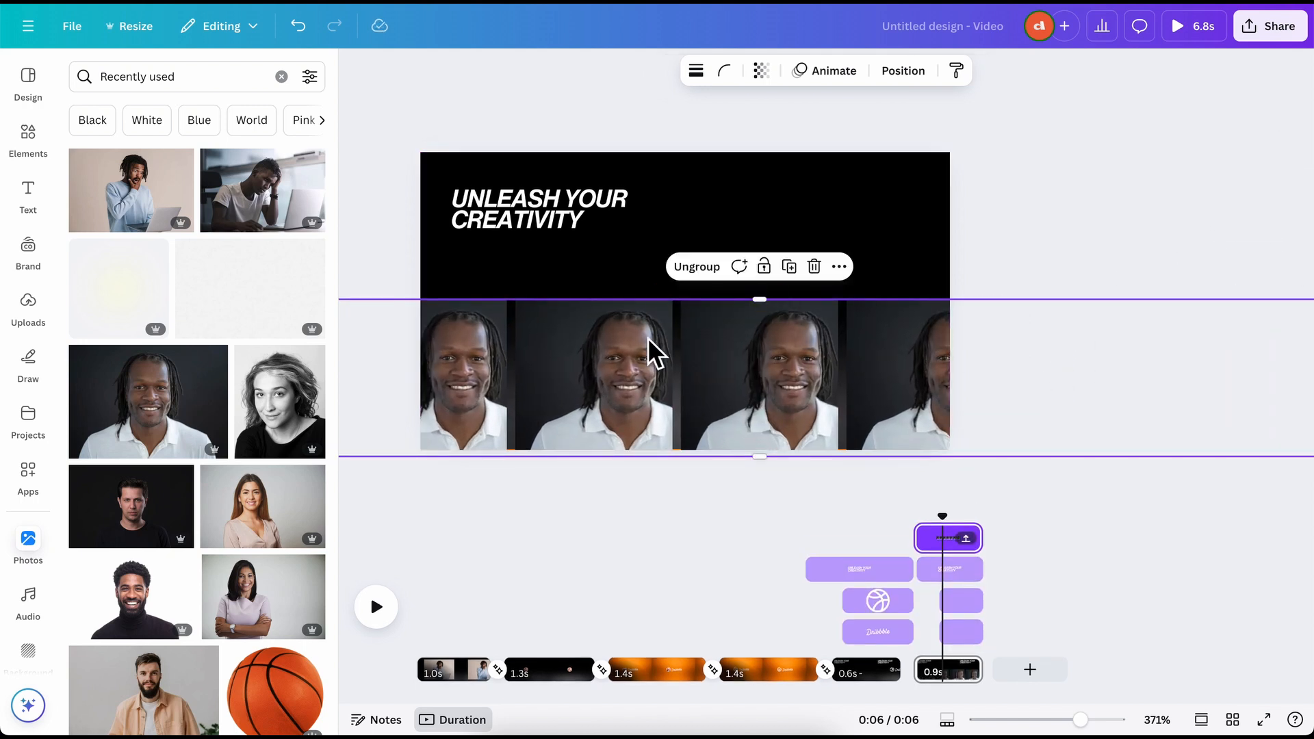
pyautogui.moveTo(890, 349); pyautogui.dragTo(895, 337)
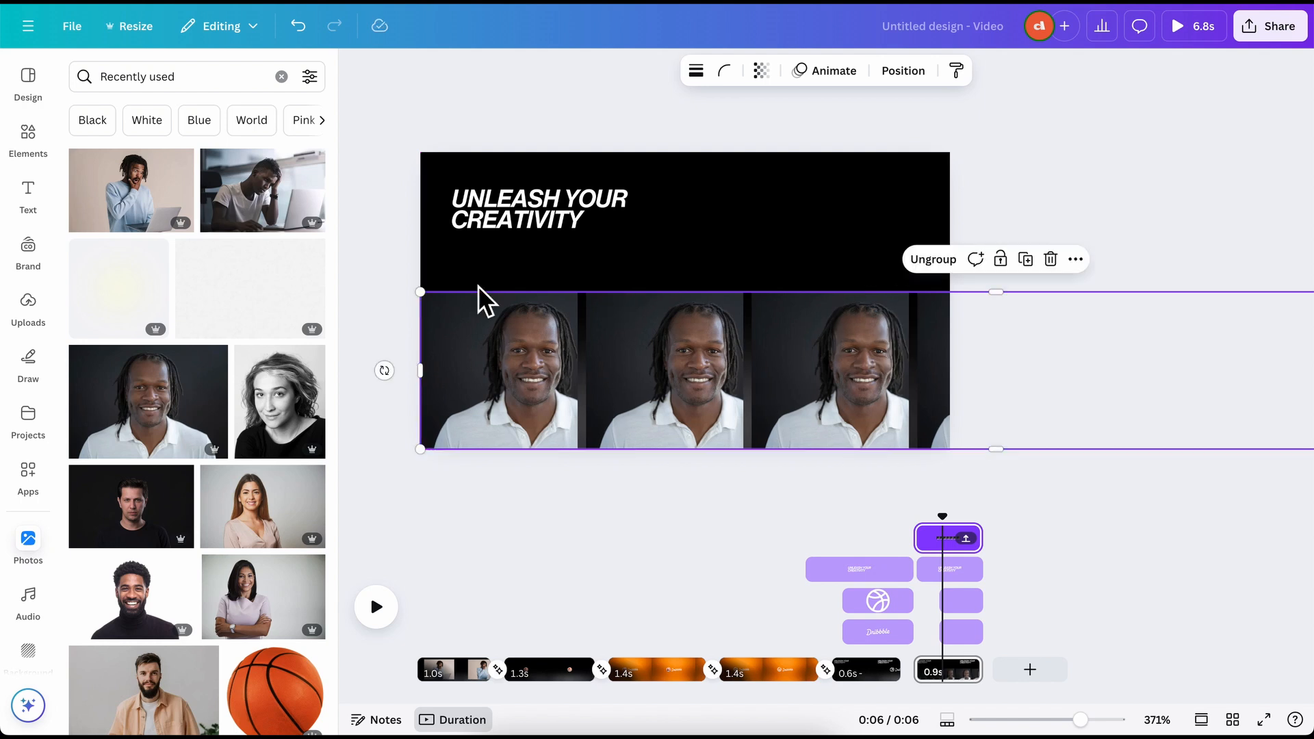
pyautogui.click(1050, 185)
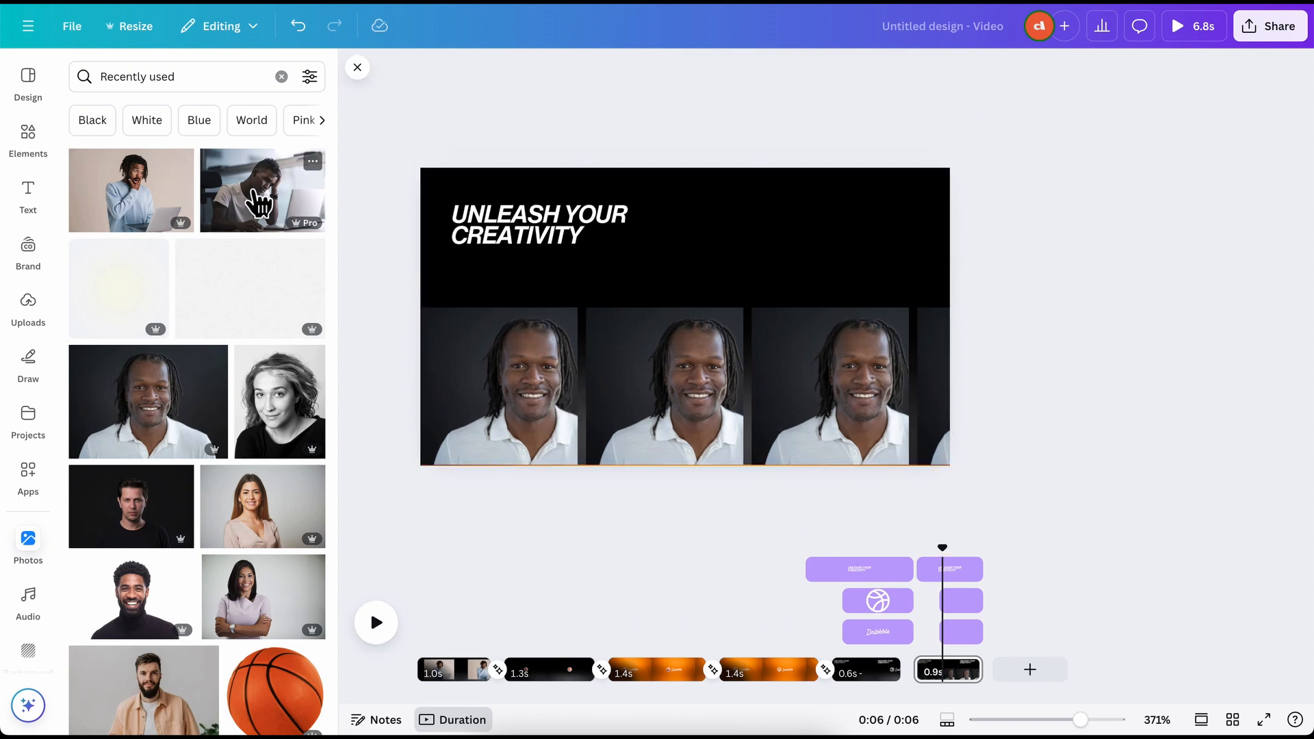
# Replace the second, third and fourth photos with the man at a laptop, the black-and-white woman and the man in black
pyautogui.moveTo(263, 192); pyautogui.dragTo(650, 383)
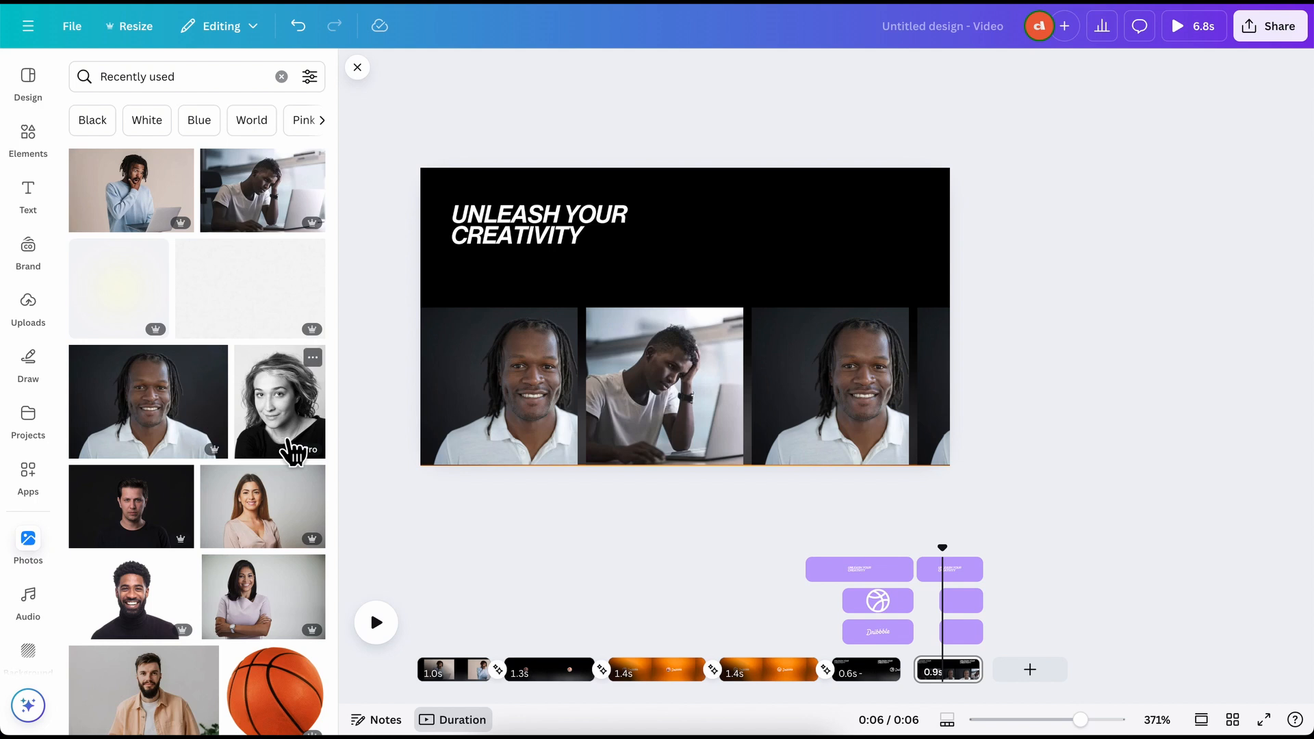
pyautogui.moveTo(293, 454); pyautogui.dragTo(777, 431)
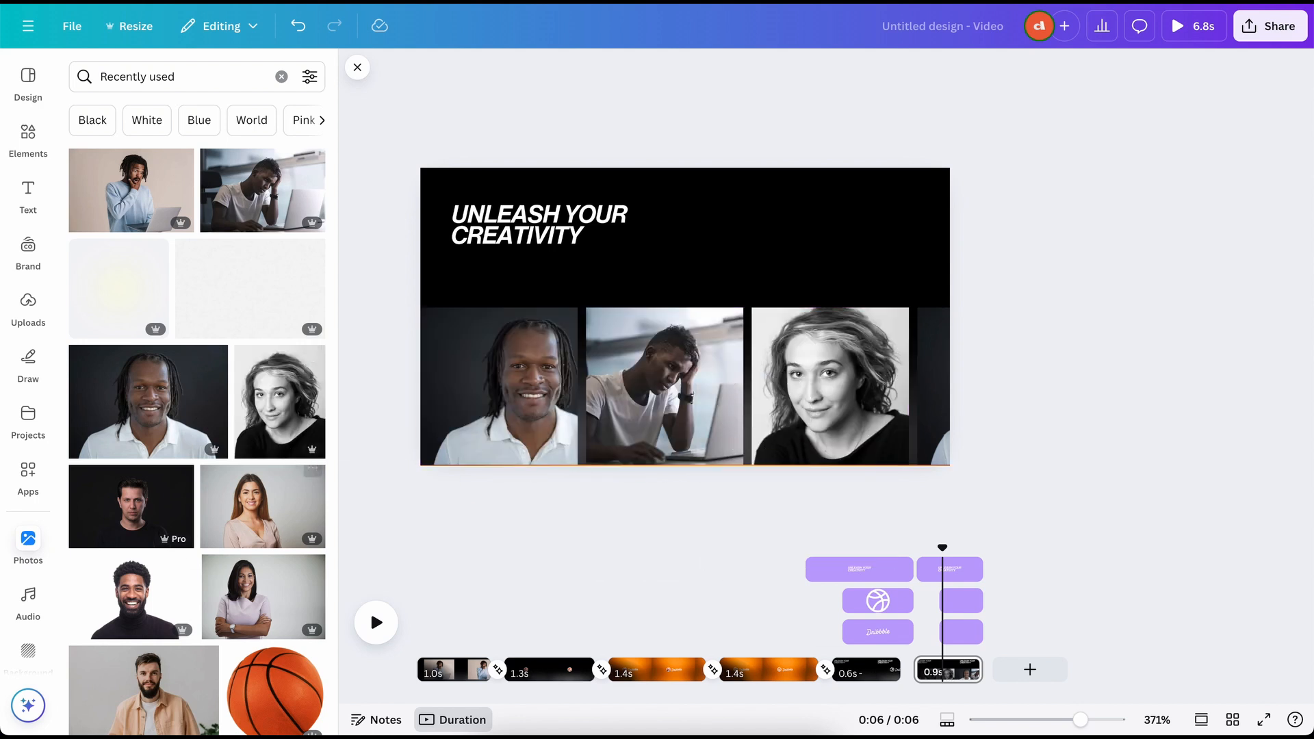
pyautogui.moveTo(132, 527); pyautogui.dragTo(941, 419)
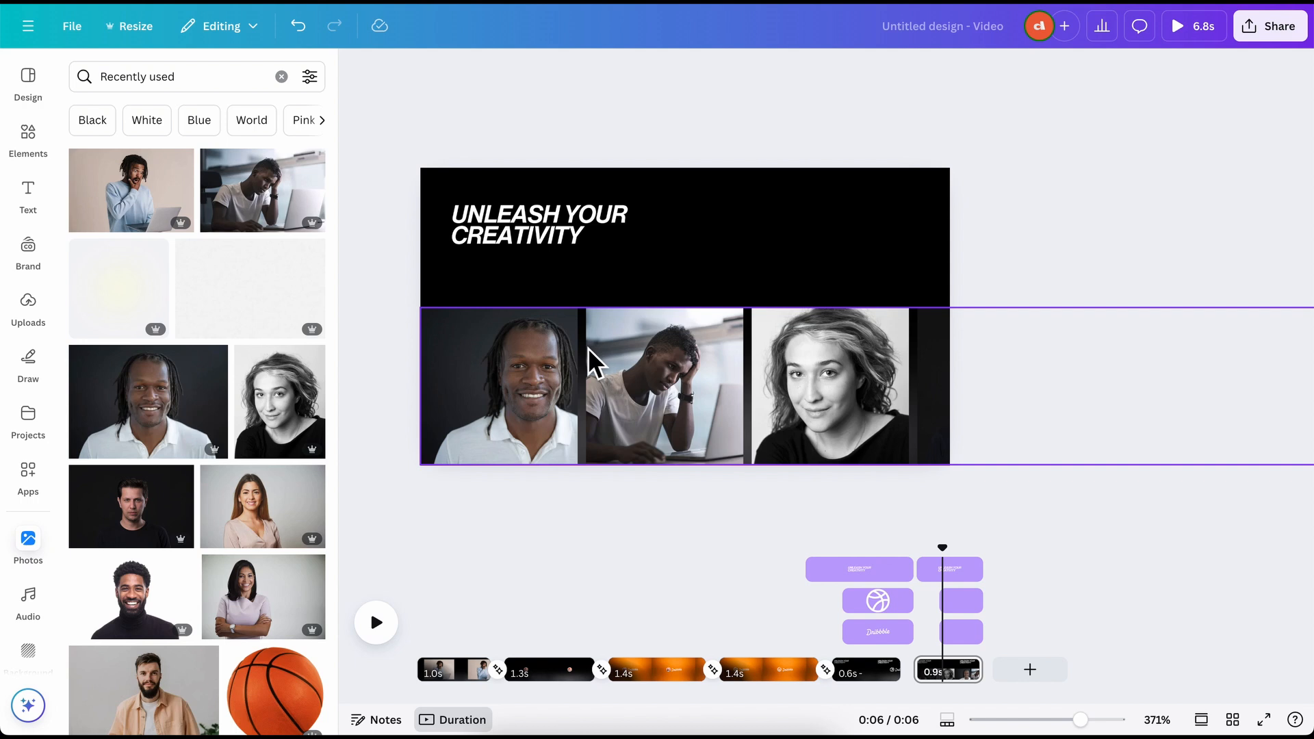
# Move the photo group to just inside the page's right edge and start a custom Create an Animation path for it
pyautogui.moveTo(578, 414); pyautogui.dragTo(926, 399)
pyautogui.moveTo(824, 452); pyautogui.dragTo(963, 450)
pyautogui.click(847, 78)
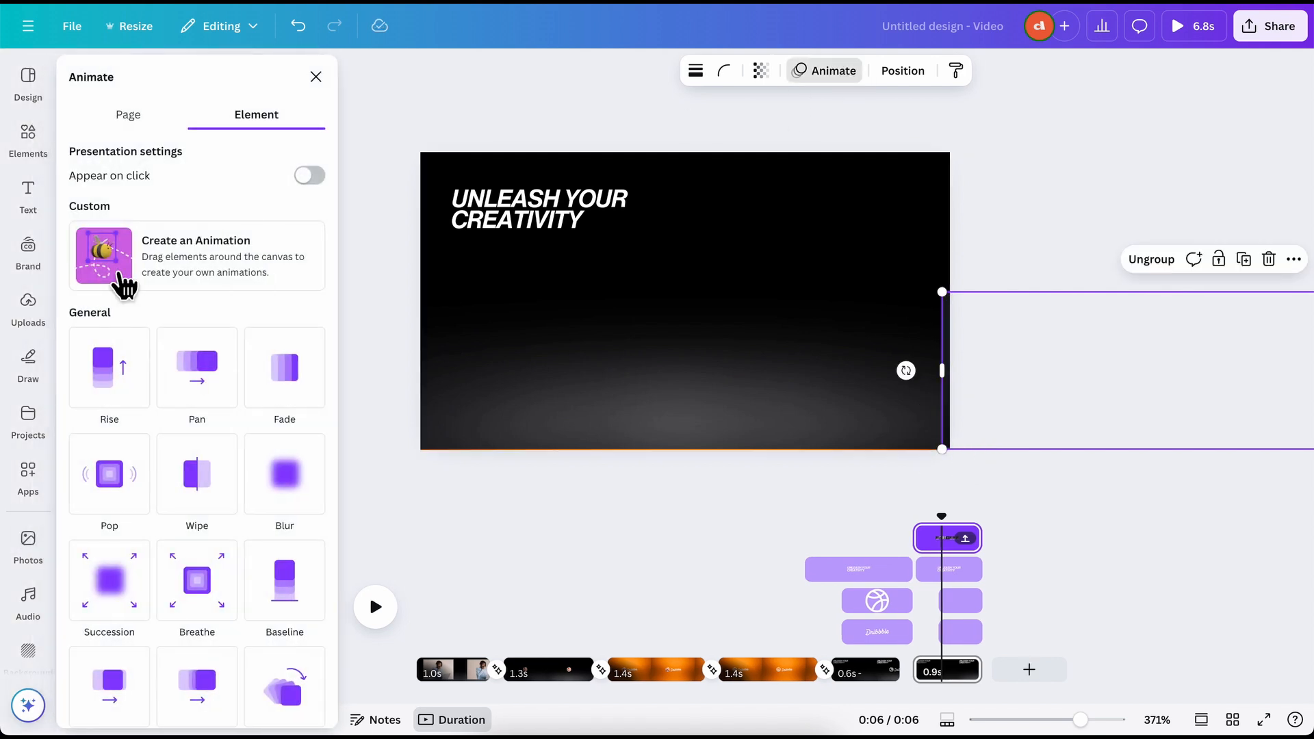
pyautogui.click(176, 277)
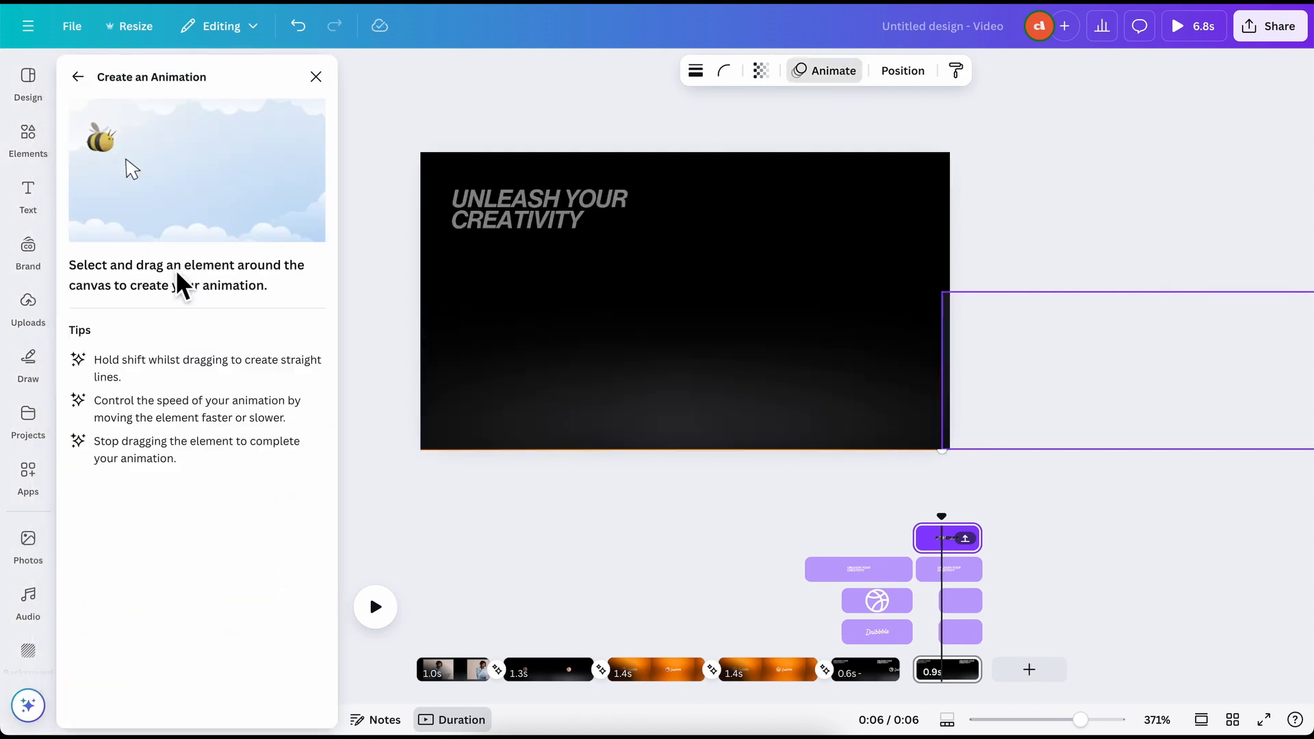
pyautogui.click(954, 389)
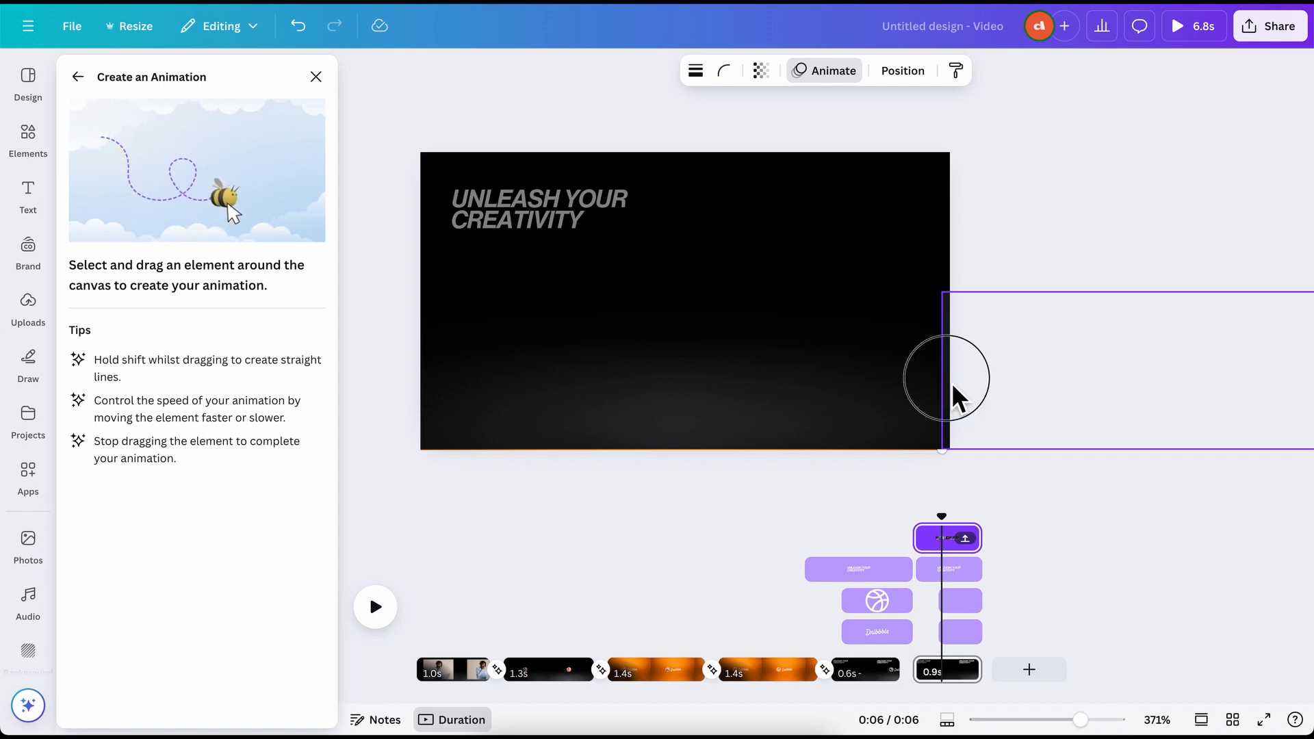